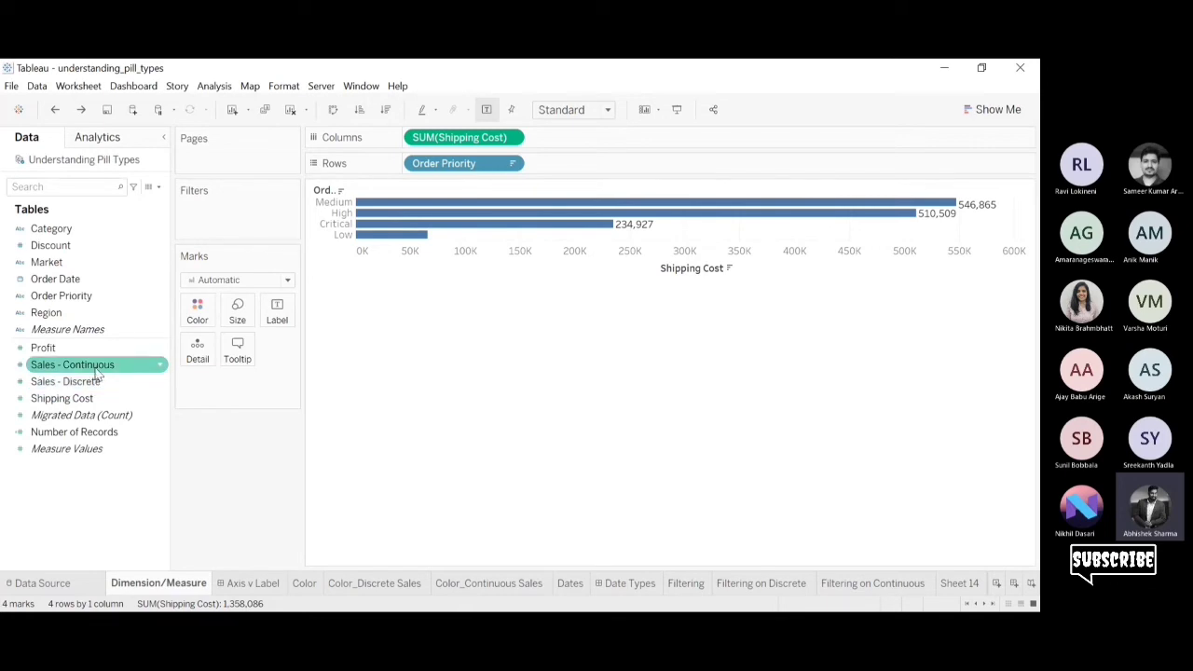
# Check the conversion options of Sales - Continuous, and switch the Sales - Discrete field to continuous and back to discrete.
pyautogui.click(161, 369)
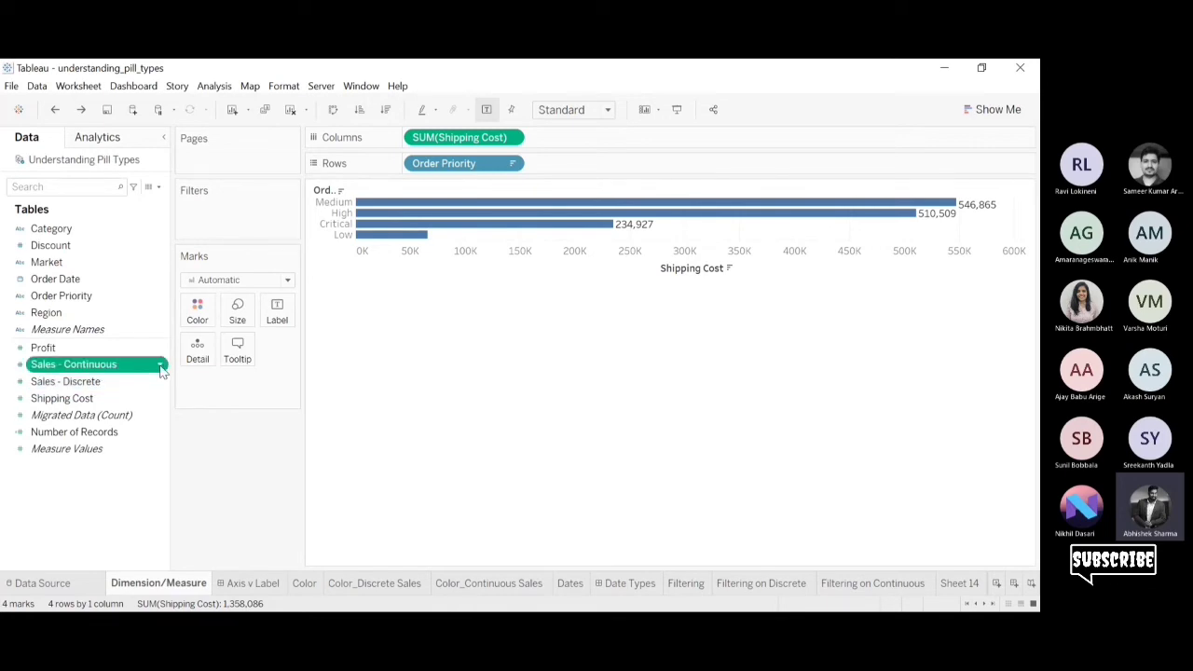
pyautogui.click(259, 214)
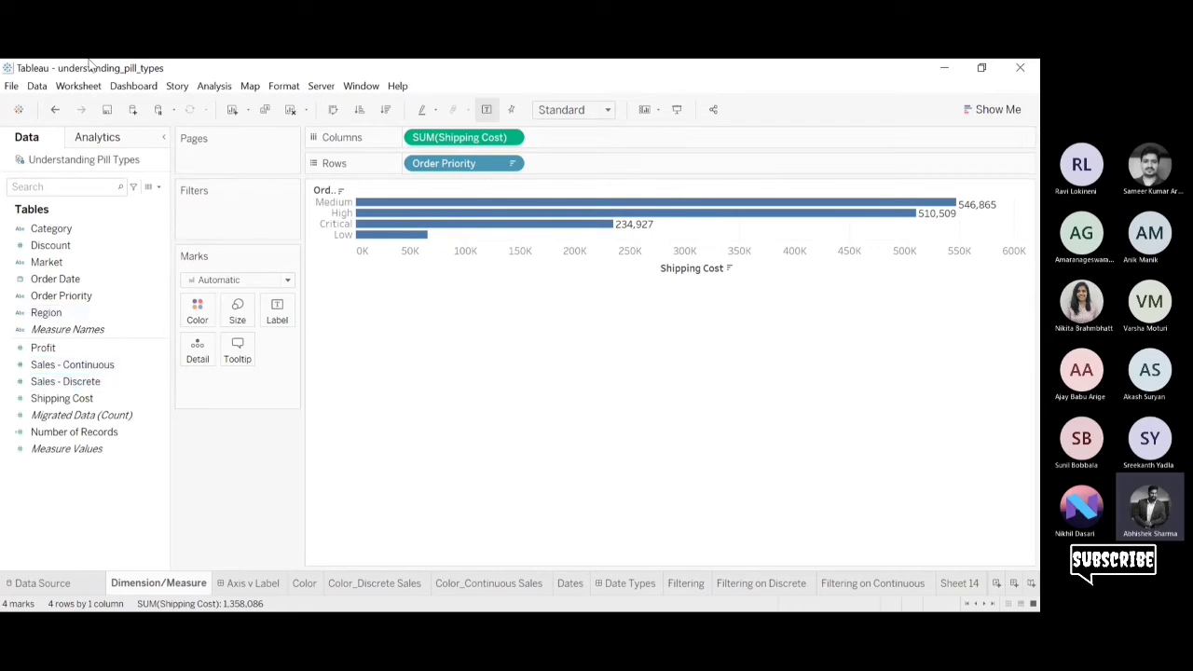
pyautogui.click(163, 387)
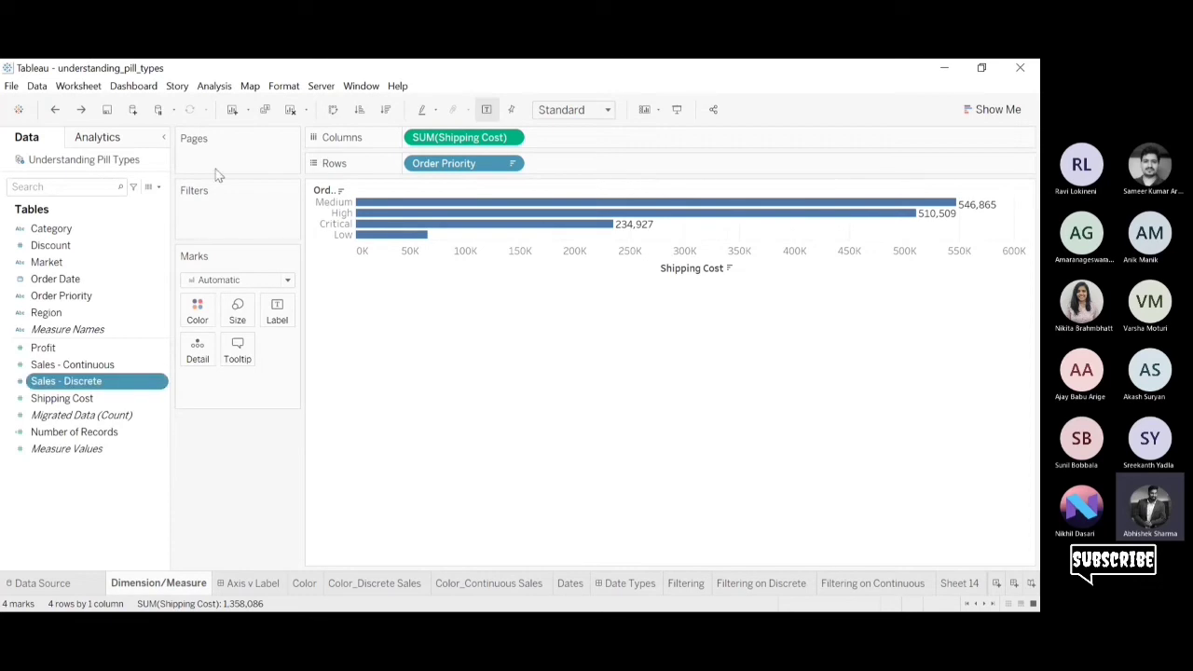
pyautogui.click(268, 229)
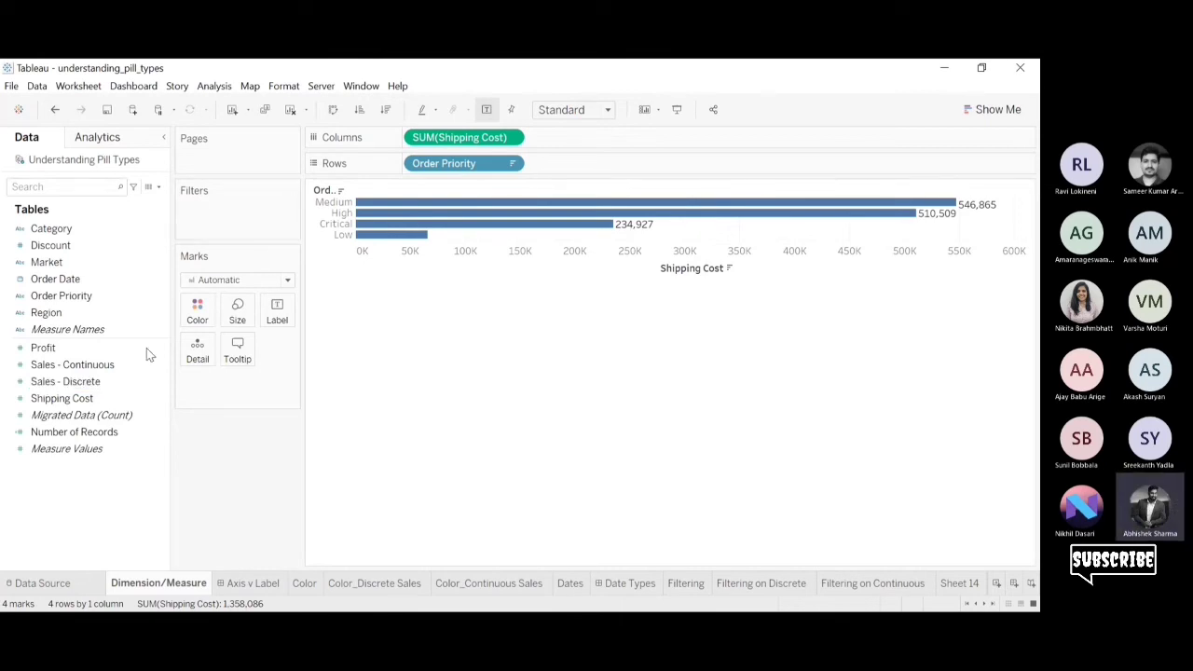
pyautogui.click(136, 381)
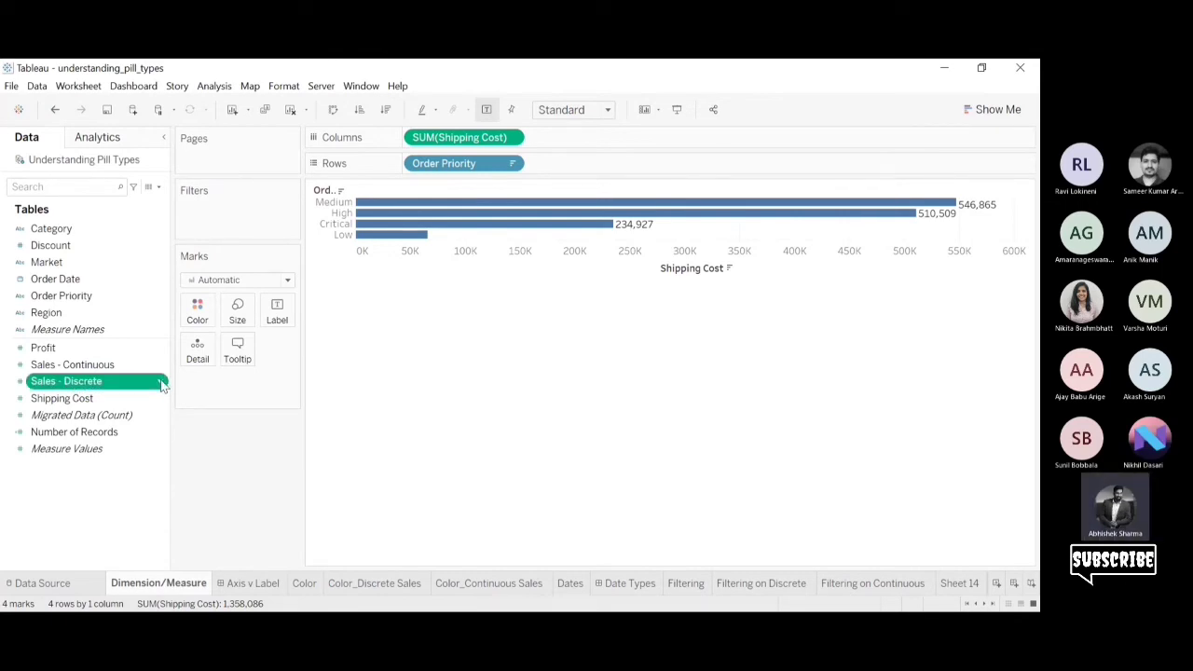
pyautogui.click(230, 226)
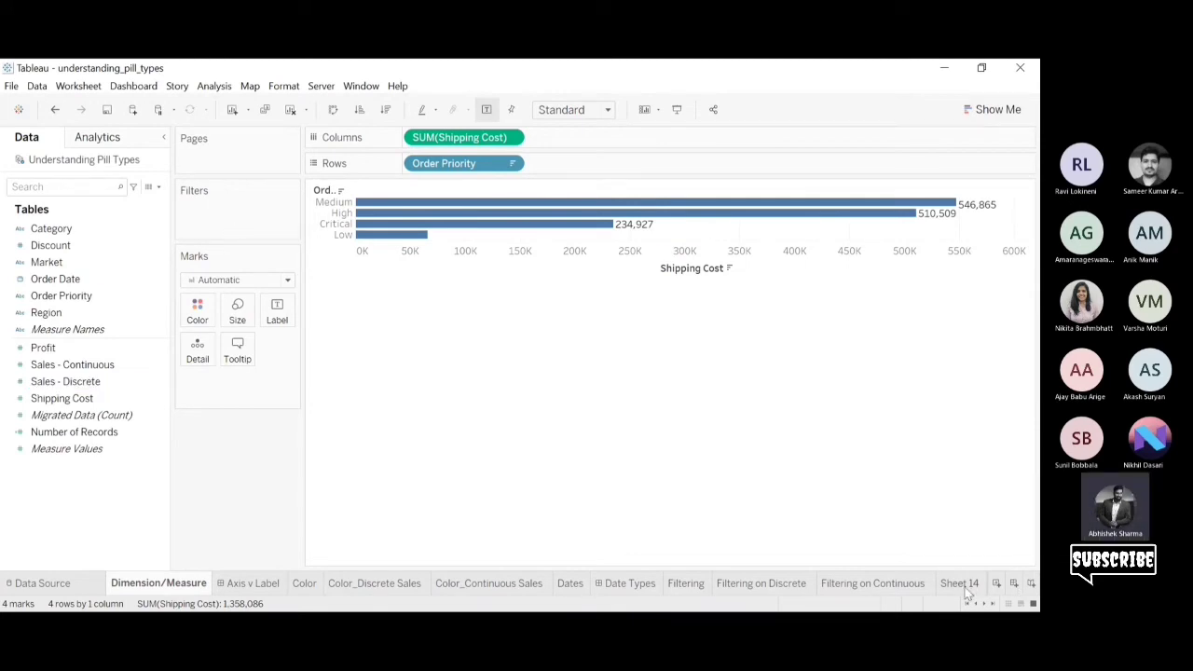
# Create a new worksheet and chart Sales - Continuous on rows against Market on columns.
pyautogui.click(995, 583)
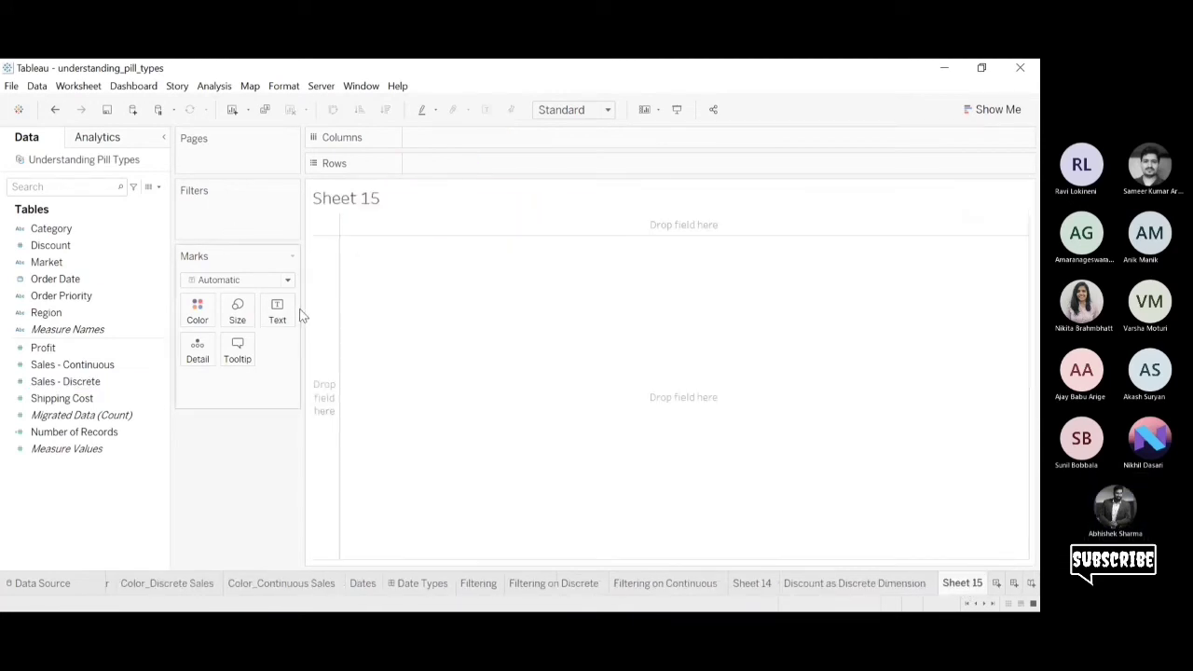
pyautogui.click(23, 365)
pyautogui.click(75, 272)
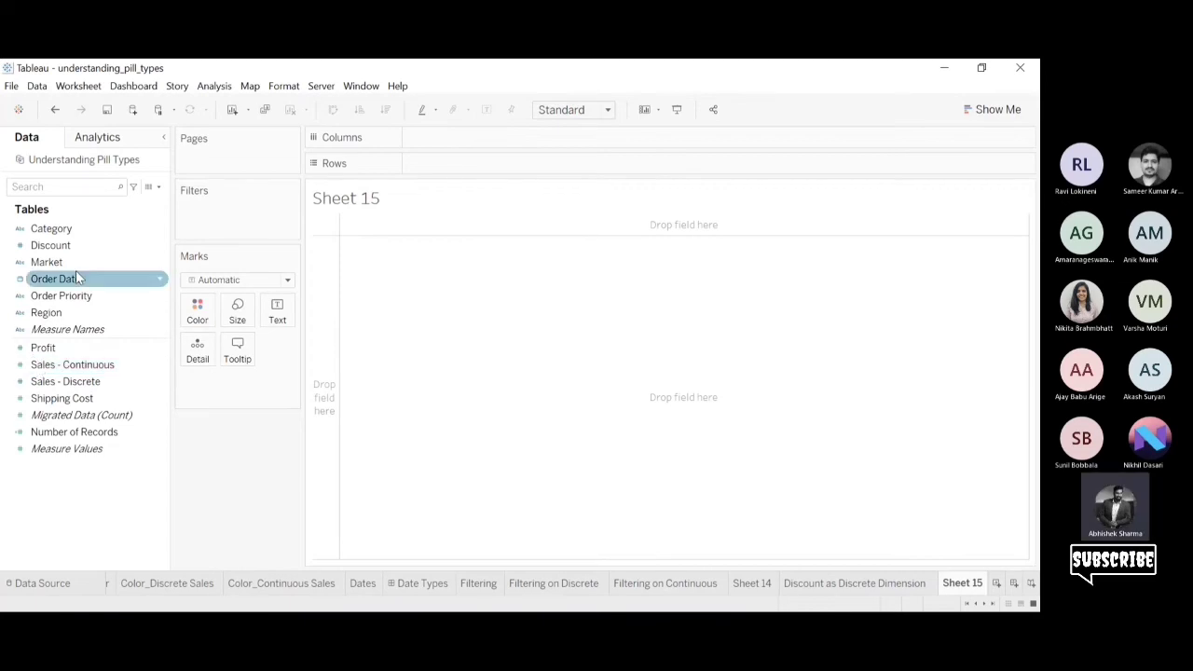
pyautogui.click(80, 265)
pyautogui.moveTo(81, 264); pyautogui.dragTo(458, 139)
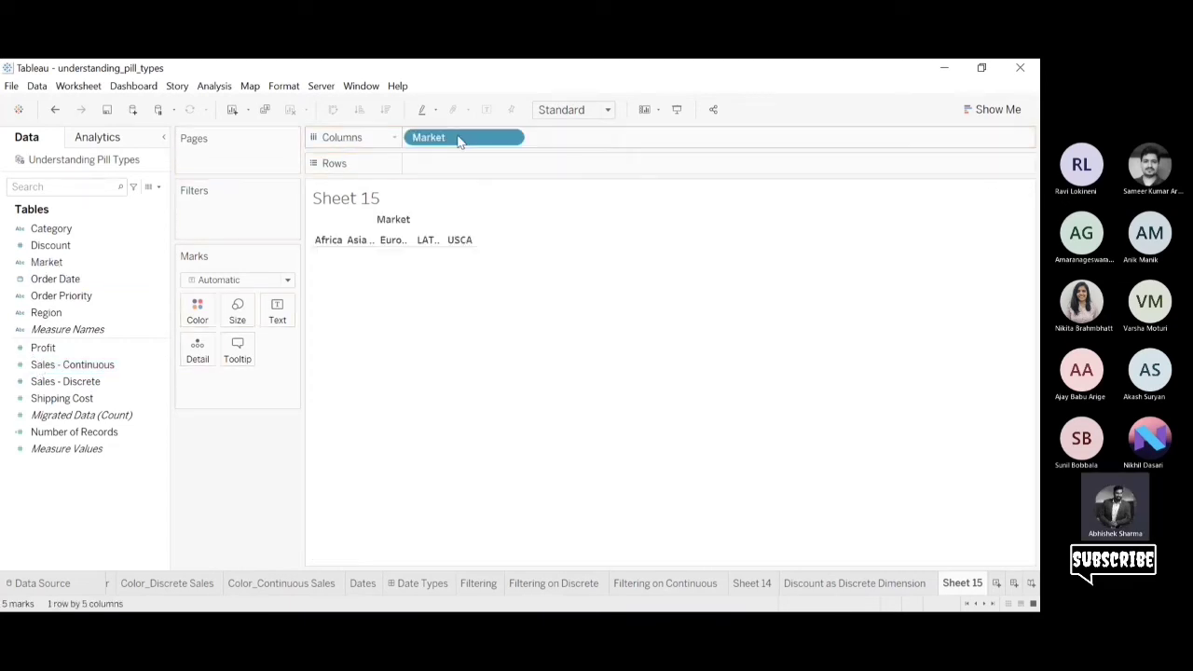
pyautogui.click(67, 366)
pyautogui.moveTo(67, 369); pyautogui.dragTo(453, 171)
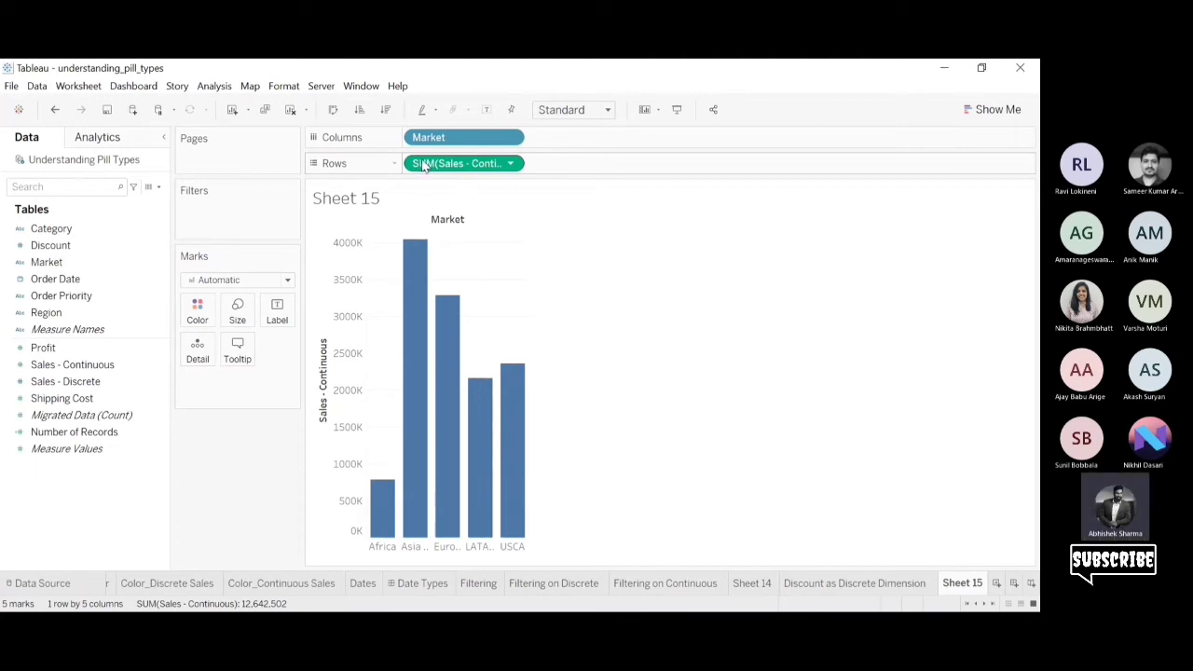
# Fit the Sales by Market chart to Entire View and show its mark labels.
pyautogui.click(607, 110)
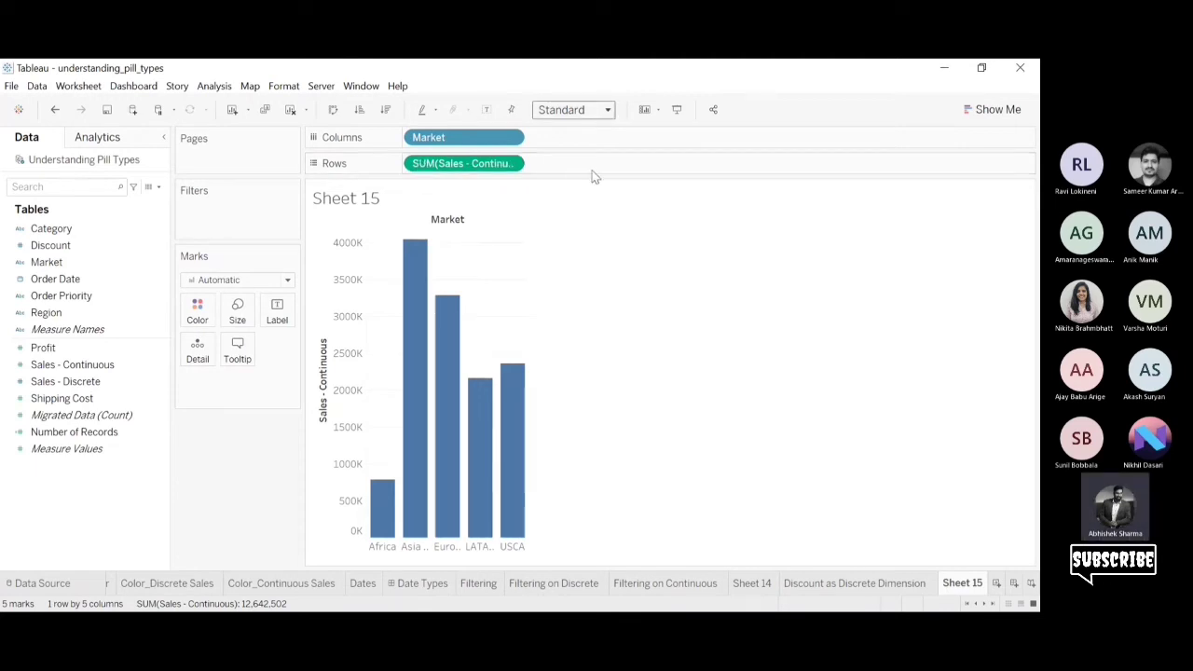
pyautogui.click(591, 175)
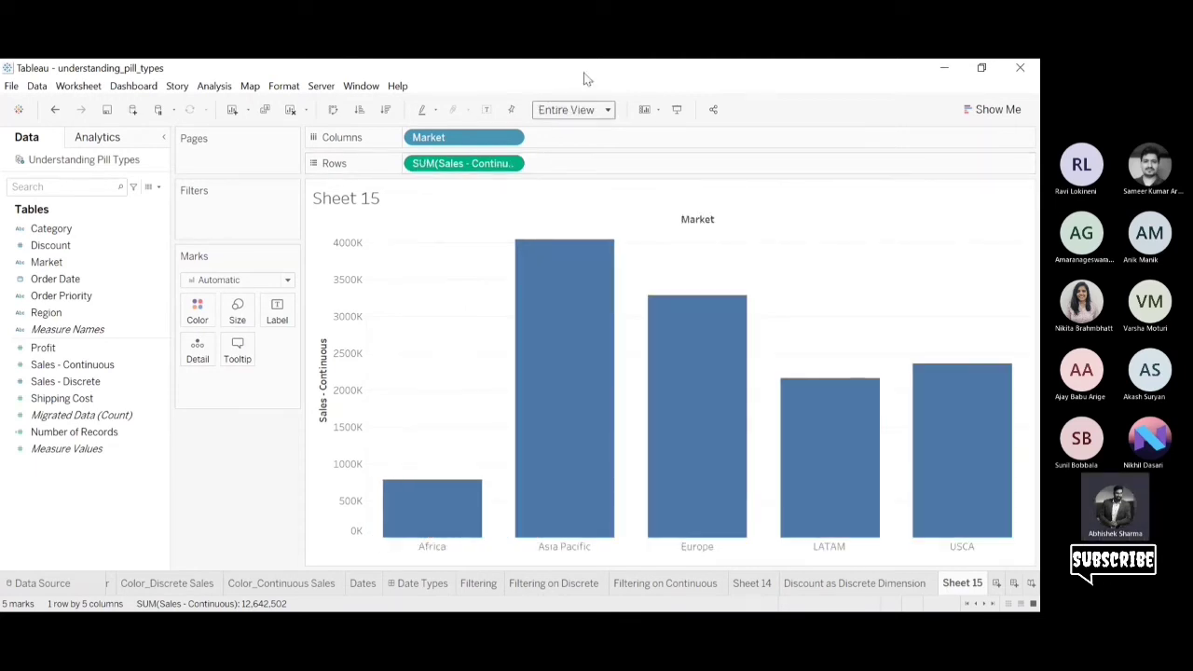
pyautogui.click(483, 110)
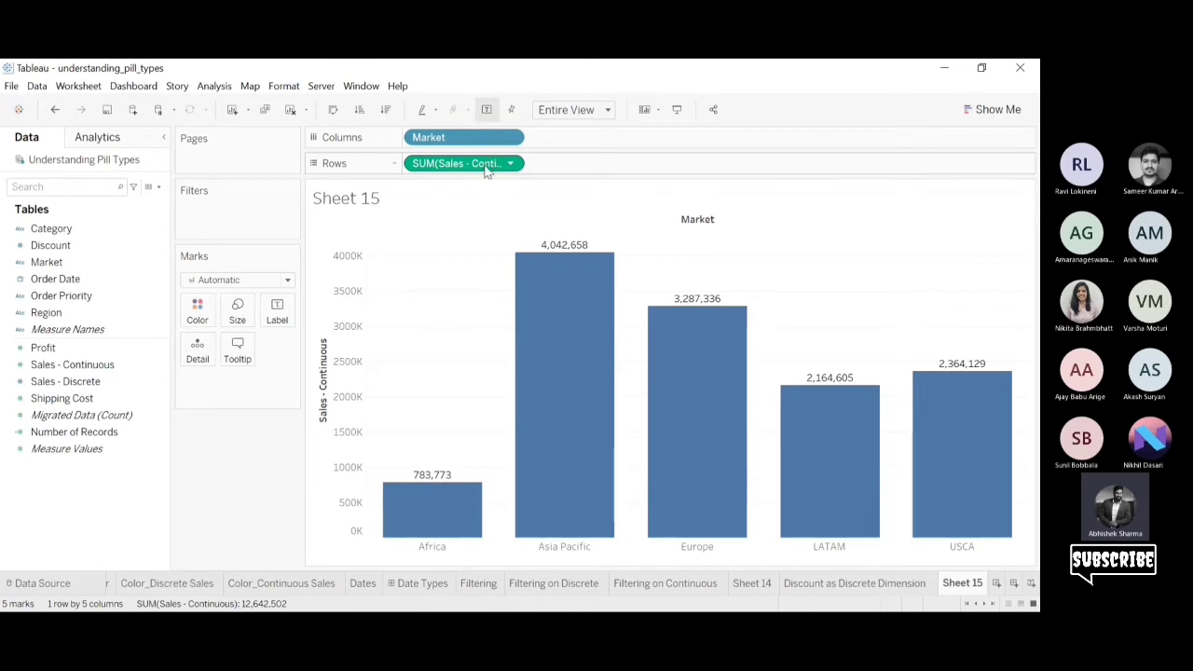
# Replace Sales - Continuous on the rows with the Sales - Discrete field.
pyautogui.moveTo(486, 166); pyautogui.dragTo(362, 62)
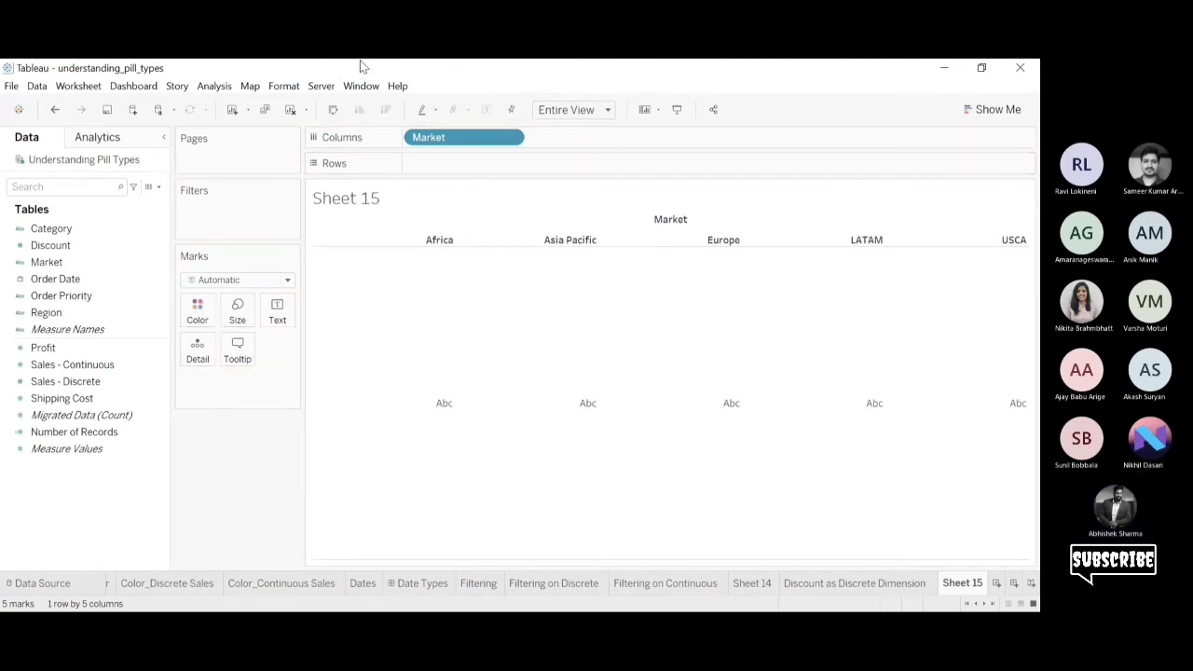
pyautogui.click(53, 401)
pyautogui.click(67, 368)
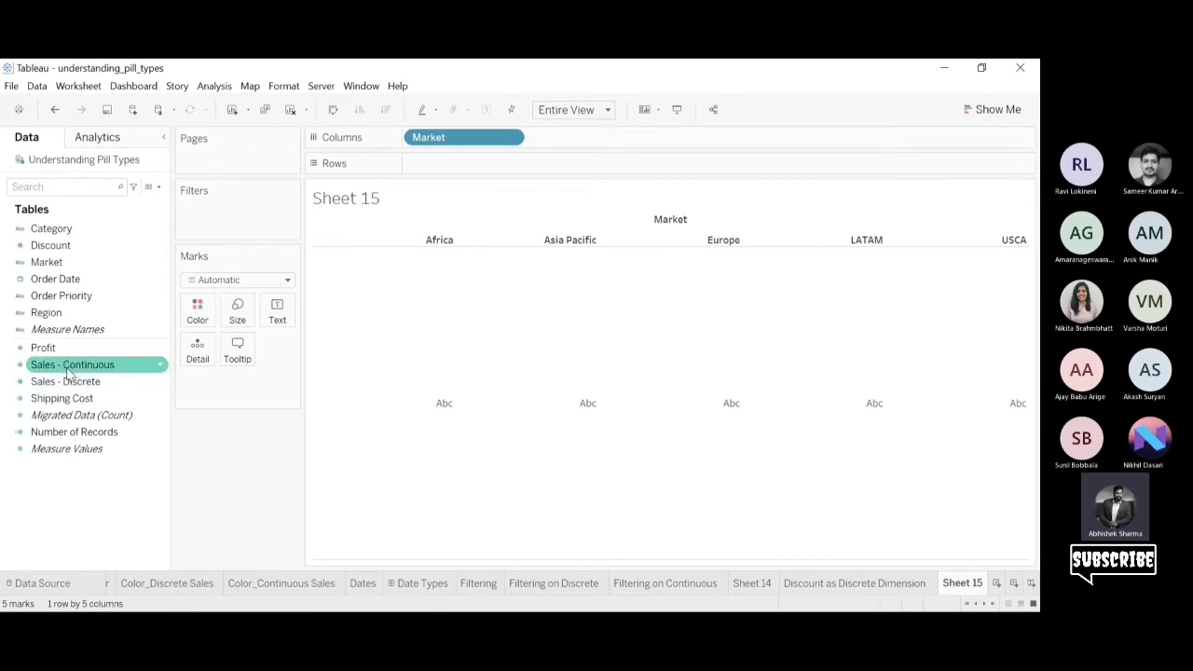
pyautogui.moveTo(67, 378); pyautogui.dragTo(463, 167)
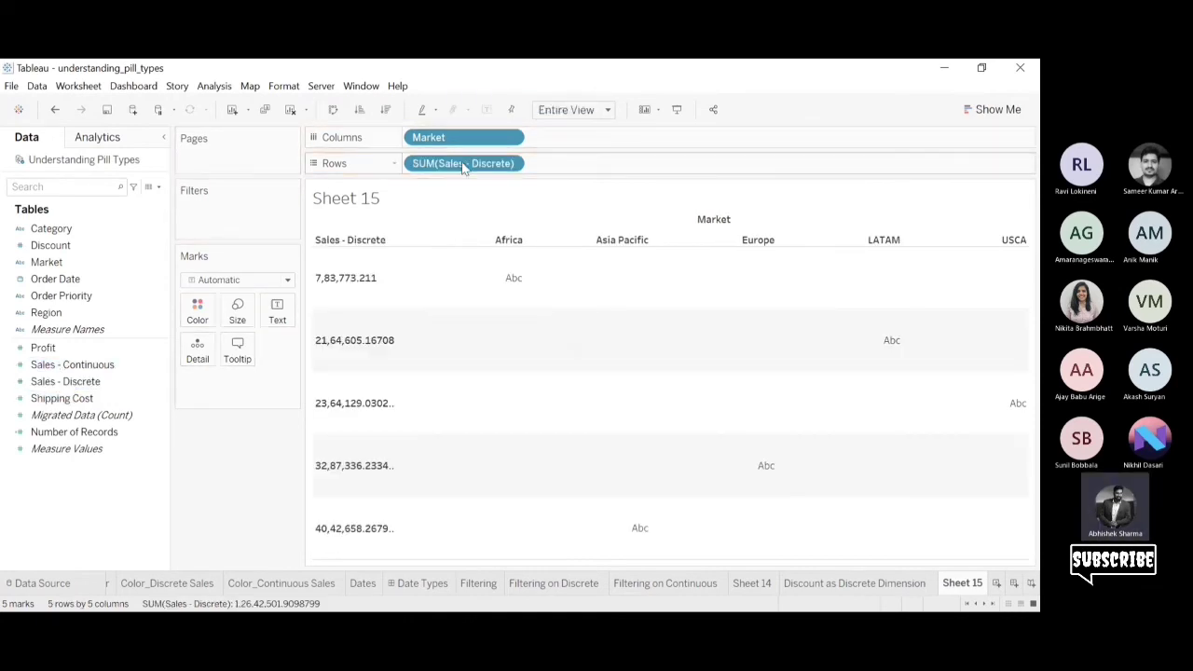
# Make the placed Sales - Discrete pill continuous and rearrange the view into vertical bars with Market on columns and sales on rows.
pyautogui.moveTo(469, 140); pyautogui.dragTo(421, 171)
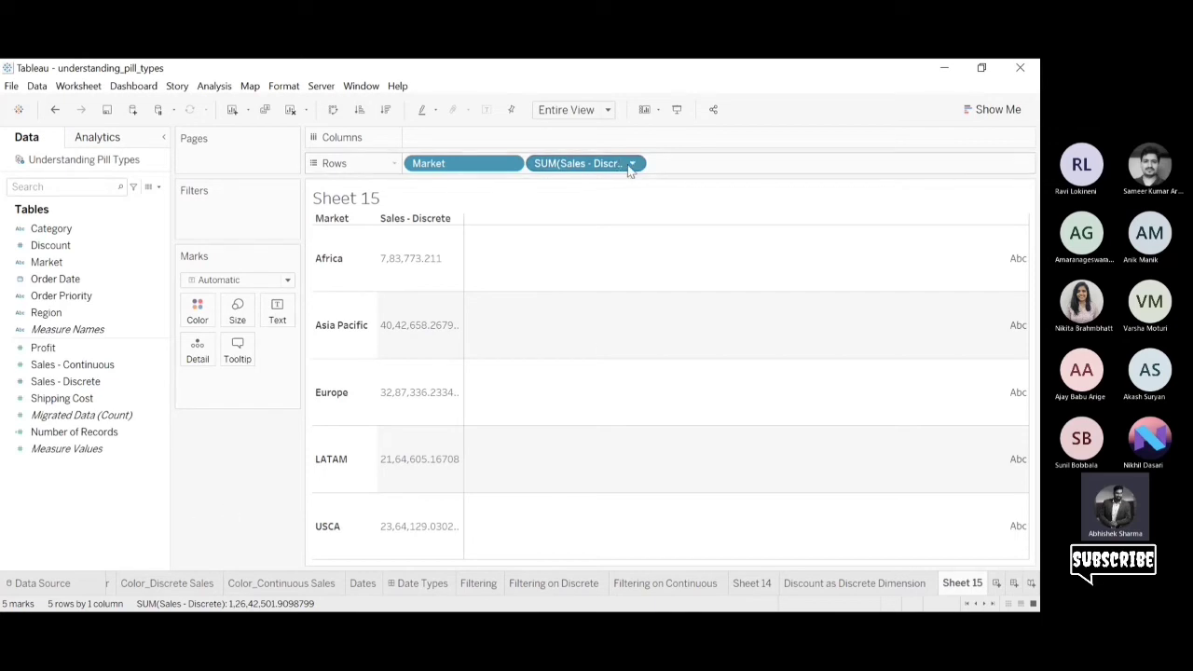
pyautogui.click(574, 413)
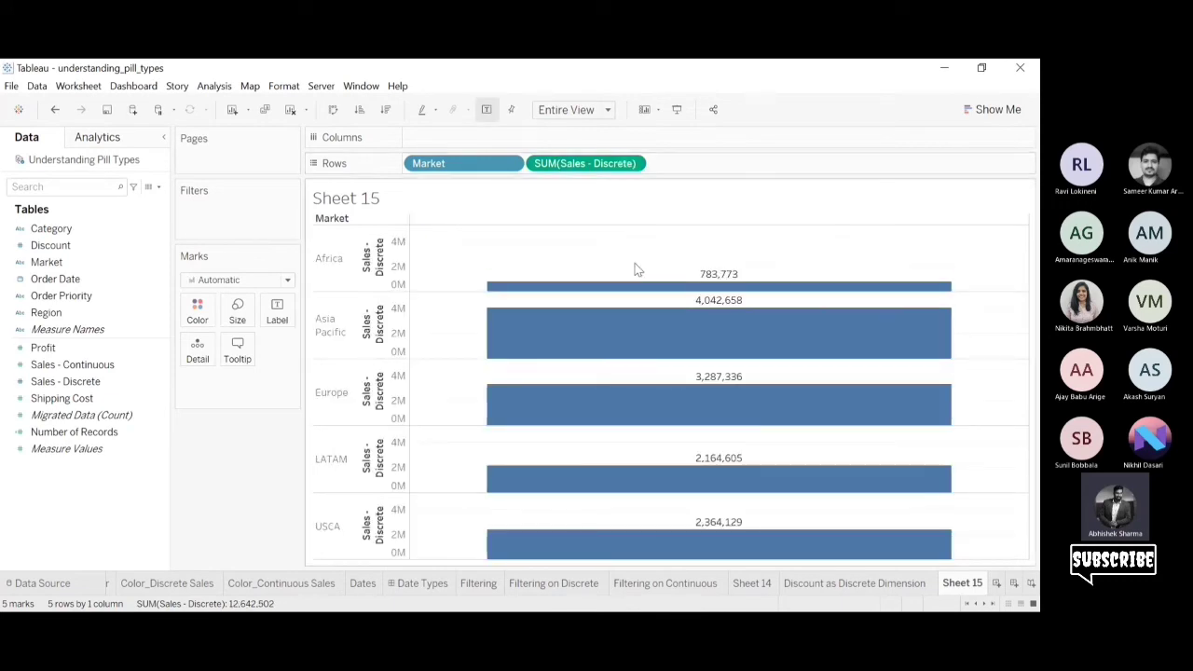
pyautogui.moveTo(562, 163); pyautogui.dragTo(463, 147)
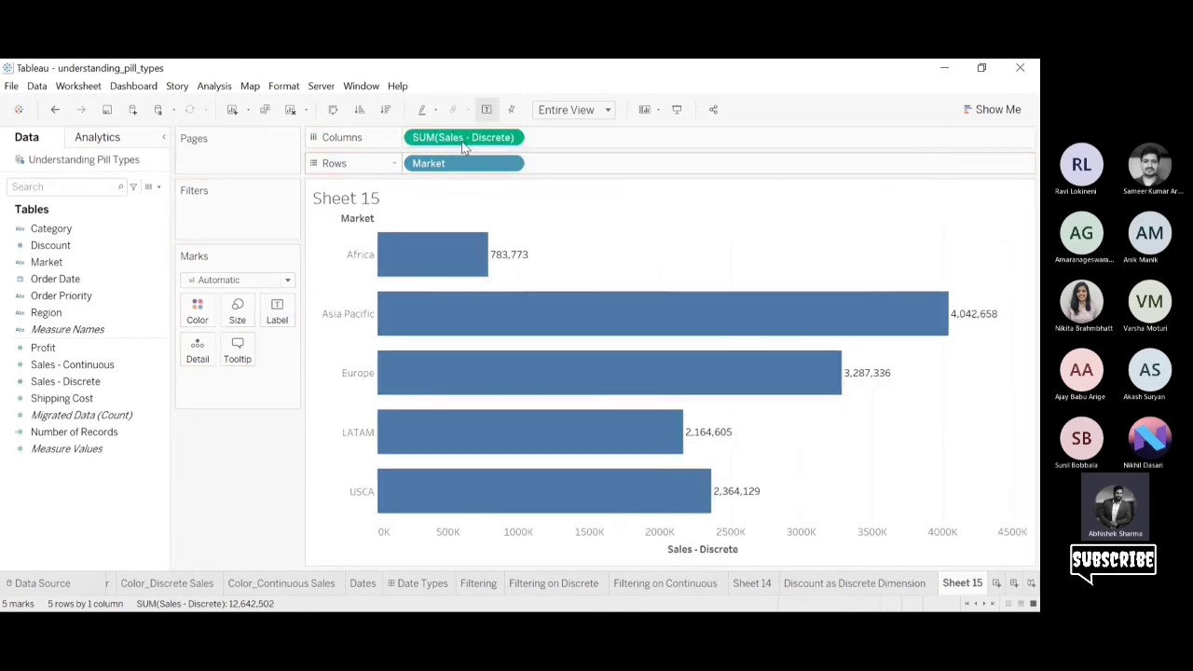
pyautogui.click(334, 110)
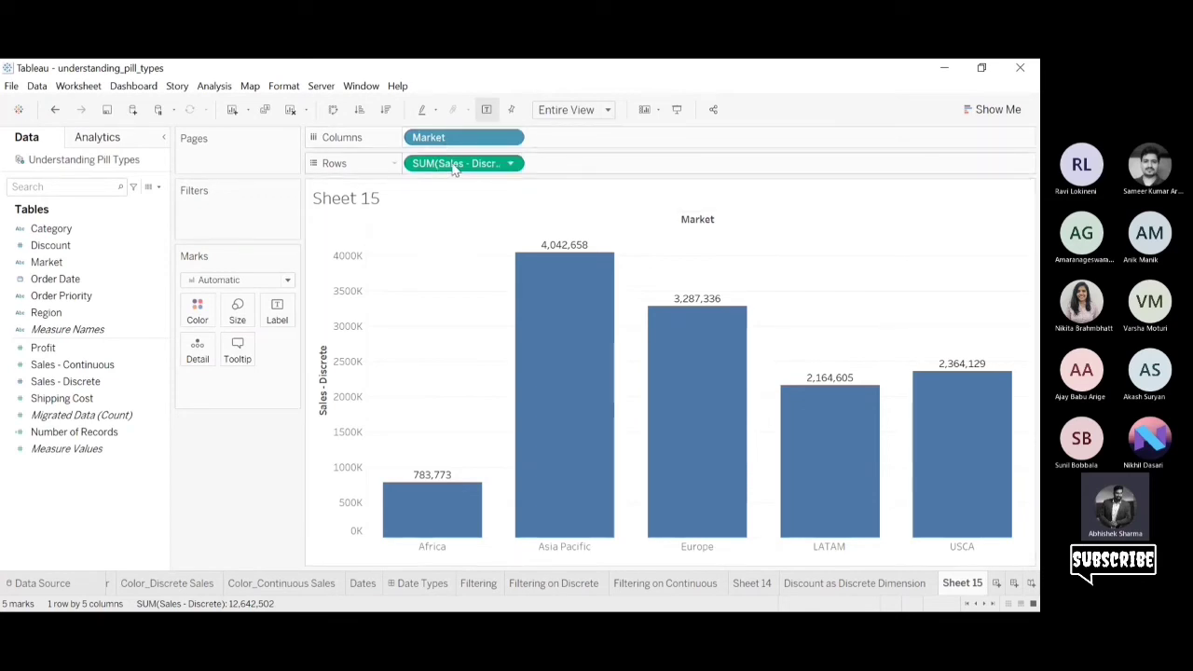
# Add Profit to the rows beside Sales - Discrete and set its aggregation to Count (Distinct), trying Median first.
pyautogui.moveTo(42, 350); pyautogui.dragTo(616, 165)
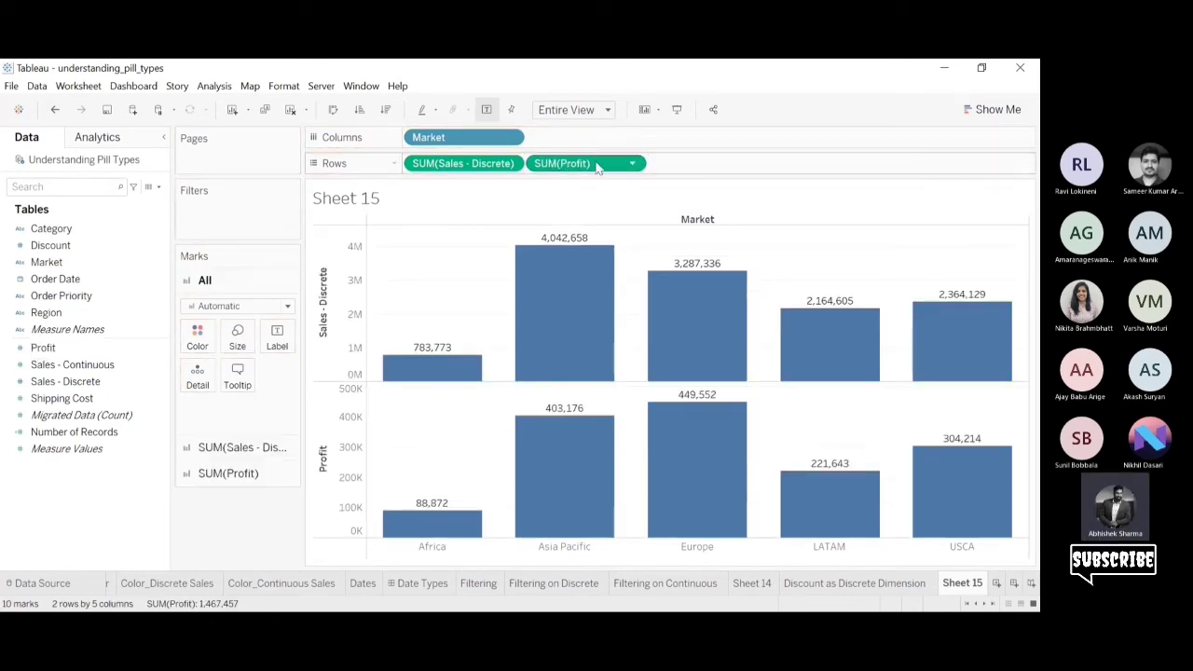
pyautogui.click(633, 165)
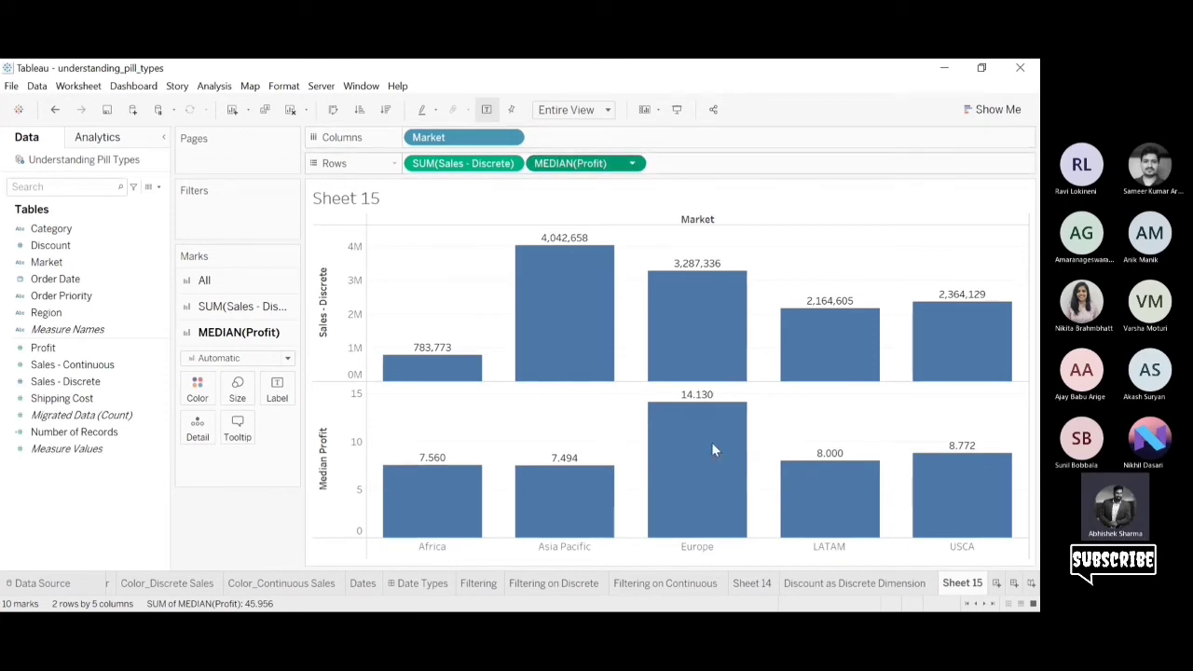
pyautogui.click(720, 401)
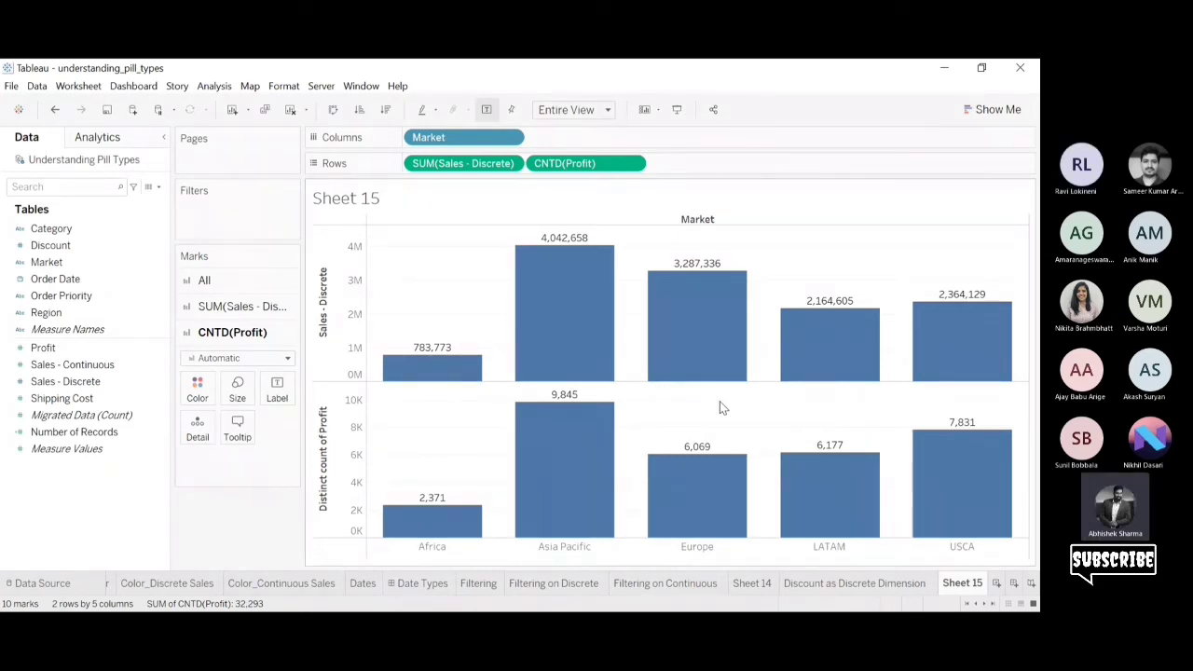
# Review which fields are dimensions and which are measures, including Category, Discount, Market, Profit and the two Sales fields.
pyautogui.click(56, 231)
pyautogui.click(54, 246)
pyautogui.click(53, 263)
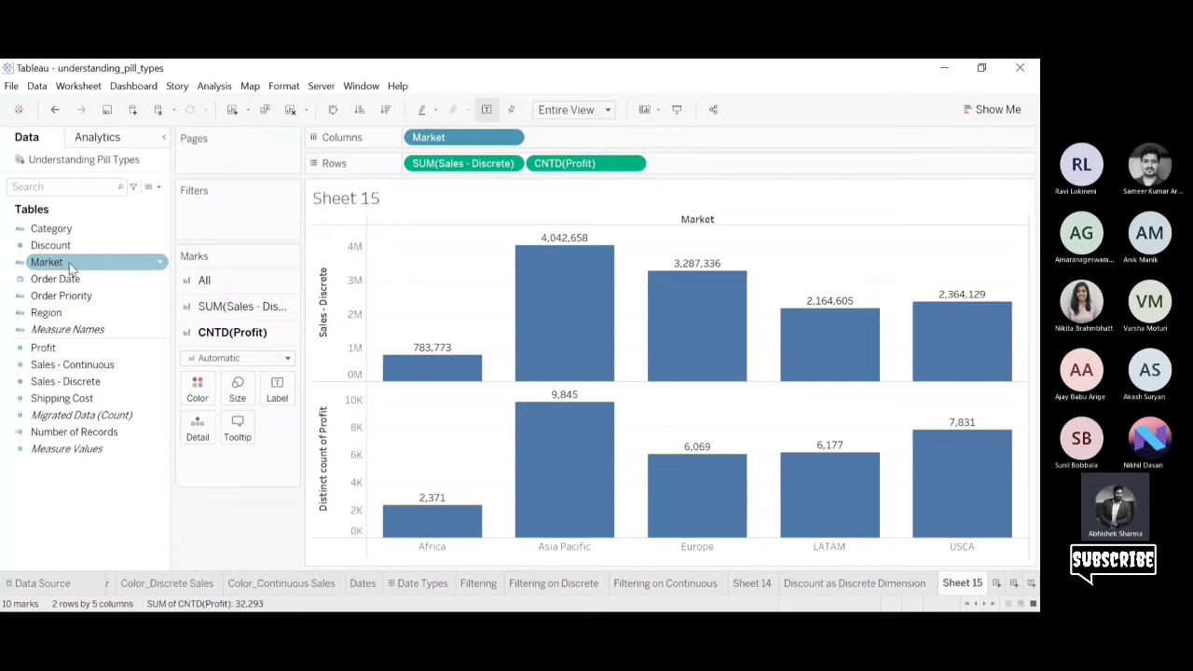
pyautogui.click(107, 231)
pyautogui.click(104, 348)
pyautogui.click(104, 365)
pyautogui.click(102, 382)
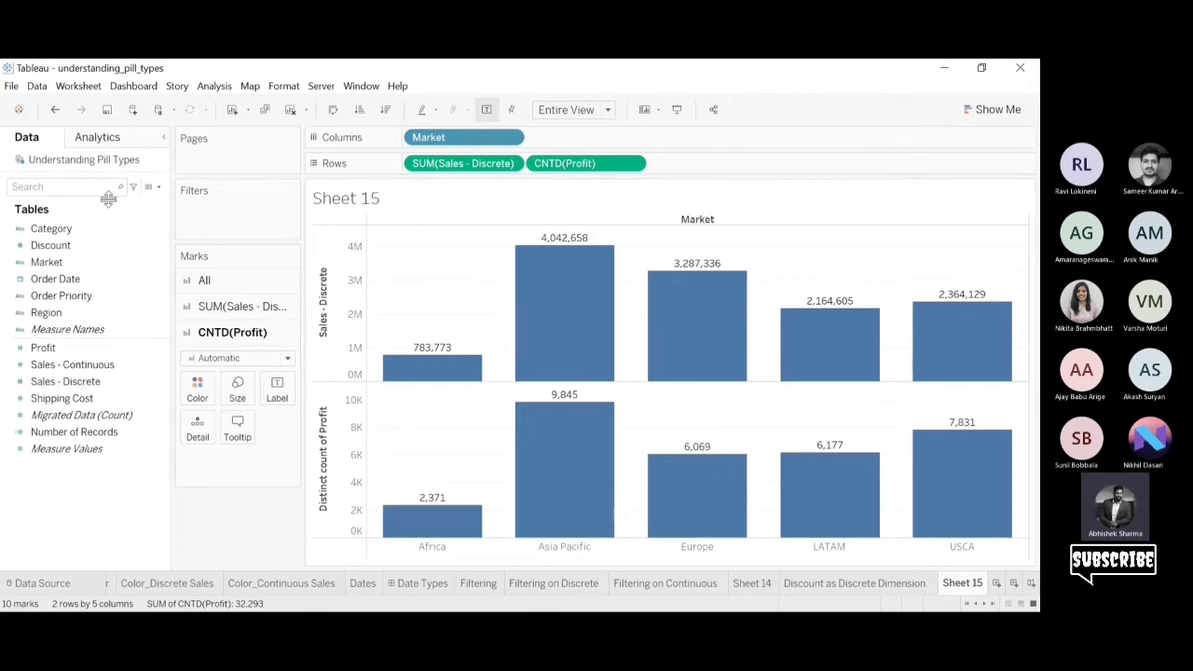
pyautogui.click(100, 244)
# Create a new worksheet and chart Profit on rows by year of Order Date on columns, using labelled bars.
pyautogui.click(996, 584)
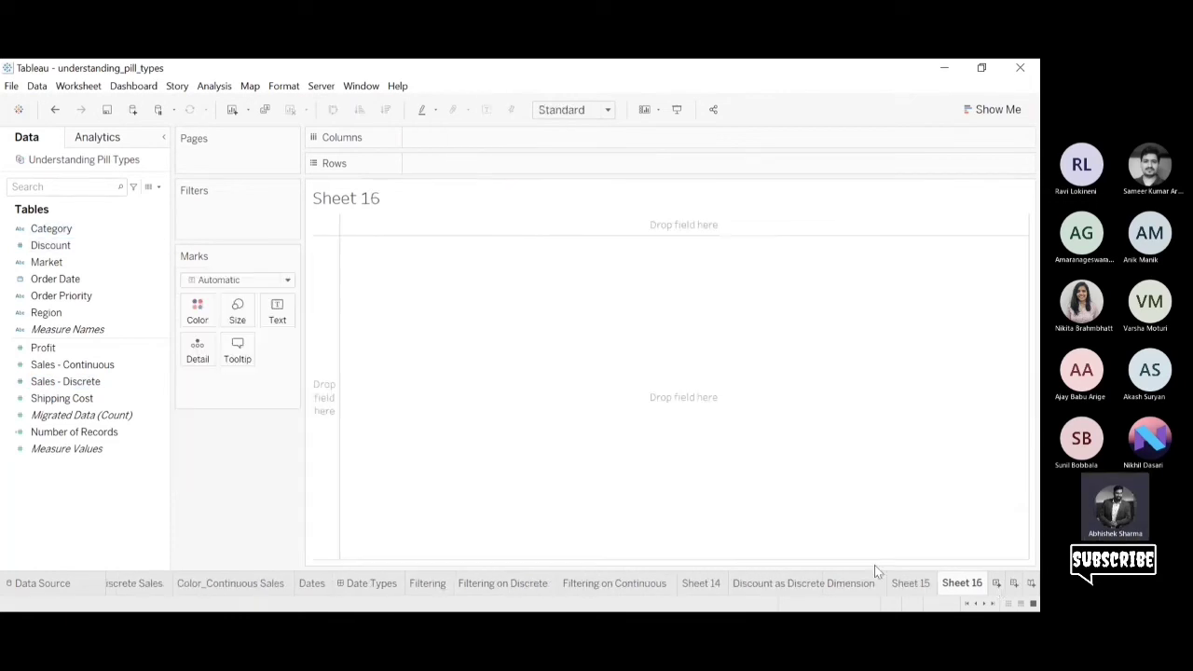
pyautogui.click(46, 279)
pyautogui.moveTo(47, 282); pyautogui.dragTo(436, 138)
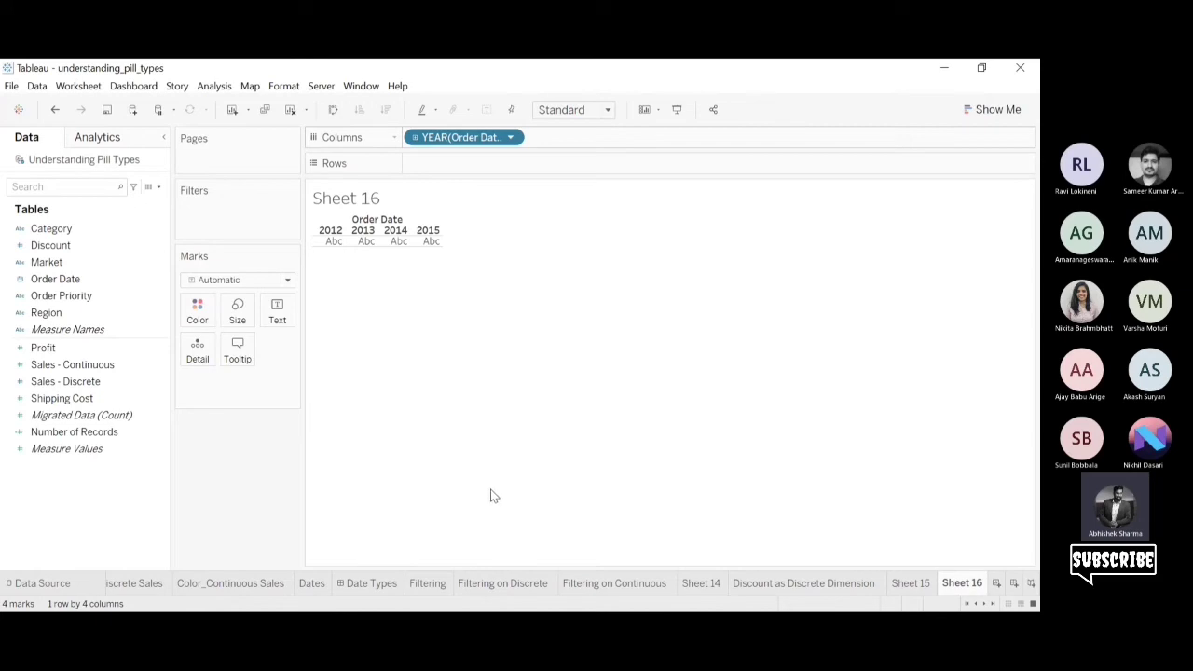
pyautogui.click(67, 365)
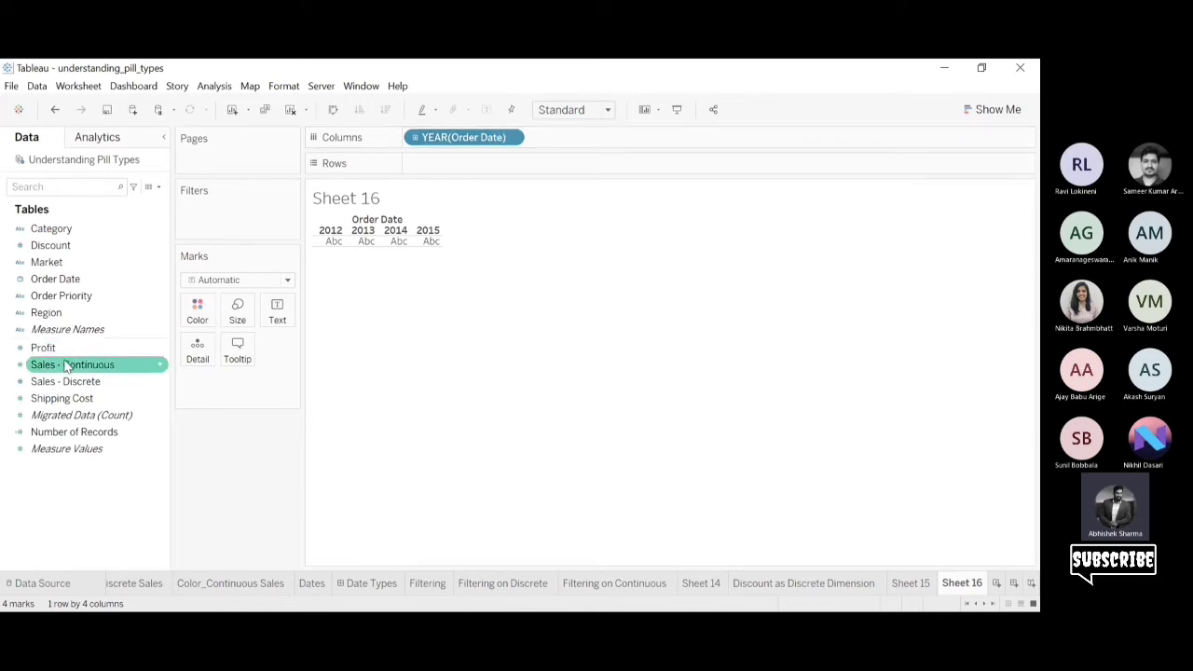
pyautogui.moveTo(43, 348); pyautogui.dragTo(444, 172)
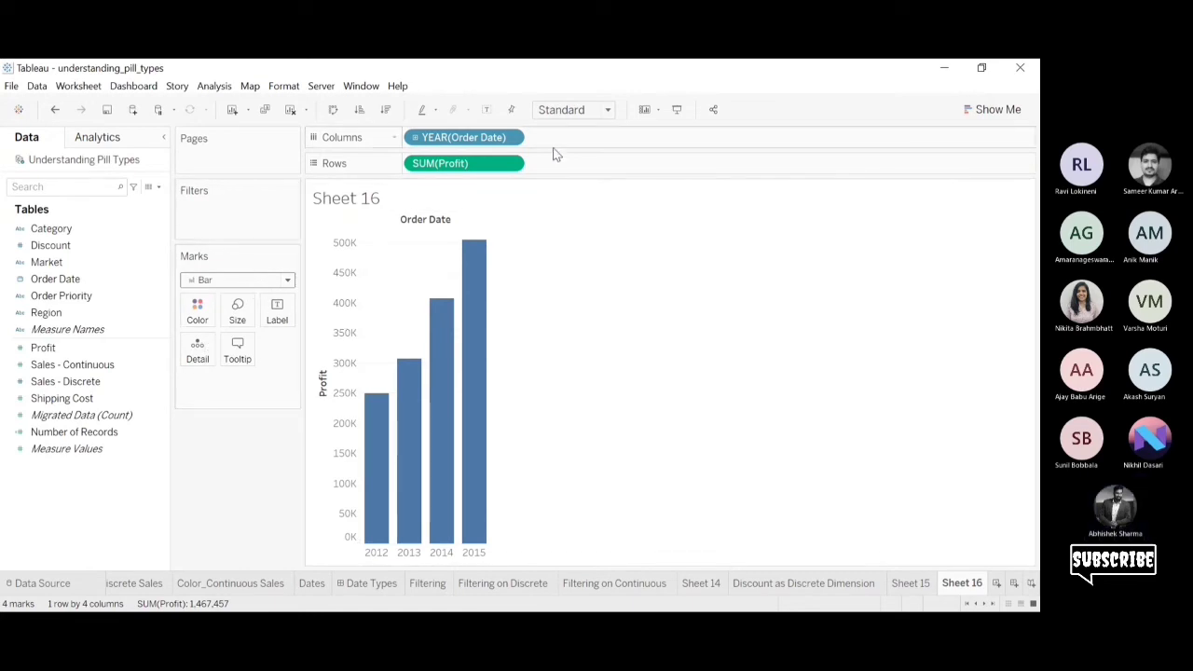
pyautogui.click(486, 110)
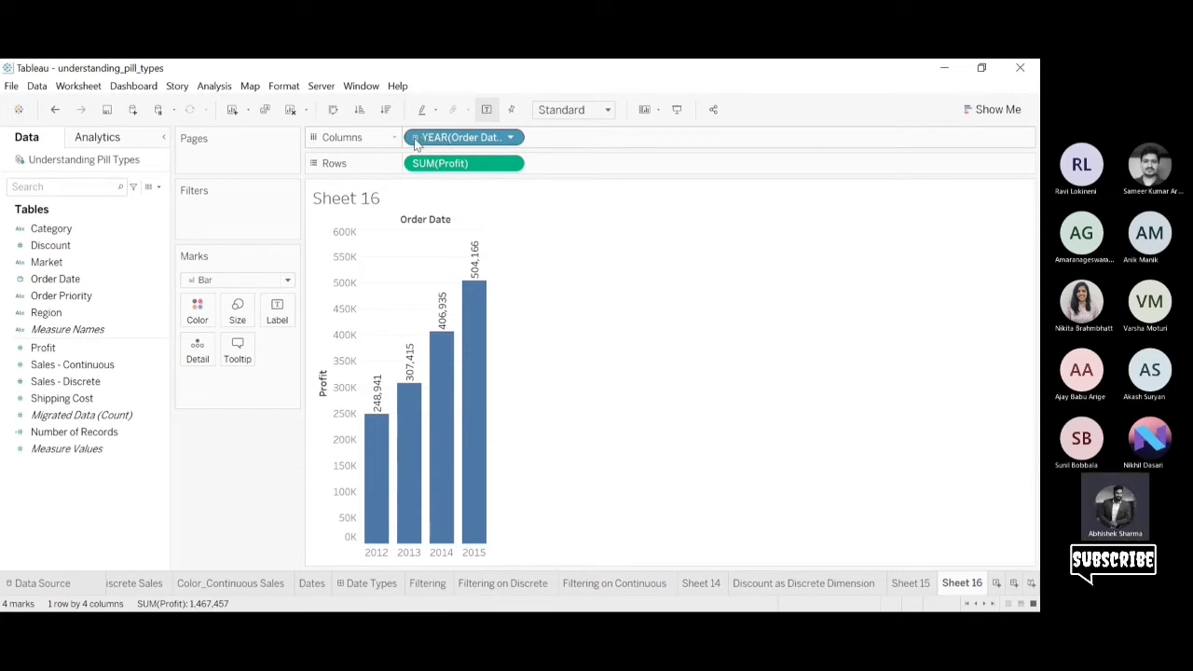
# Drill Order Date down through quarter, month and day, and collapse it back to the year level.
pyautogui.click(416, 140)
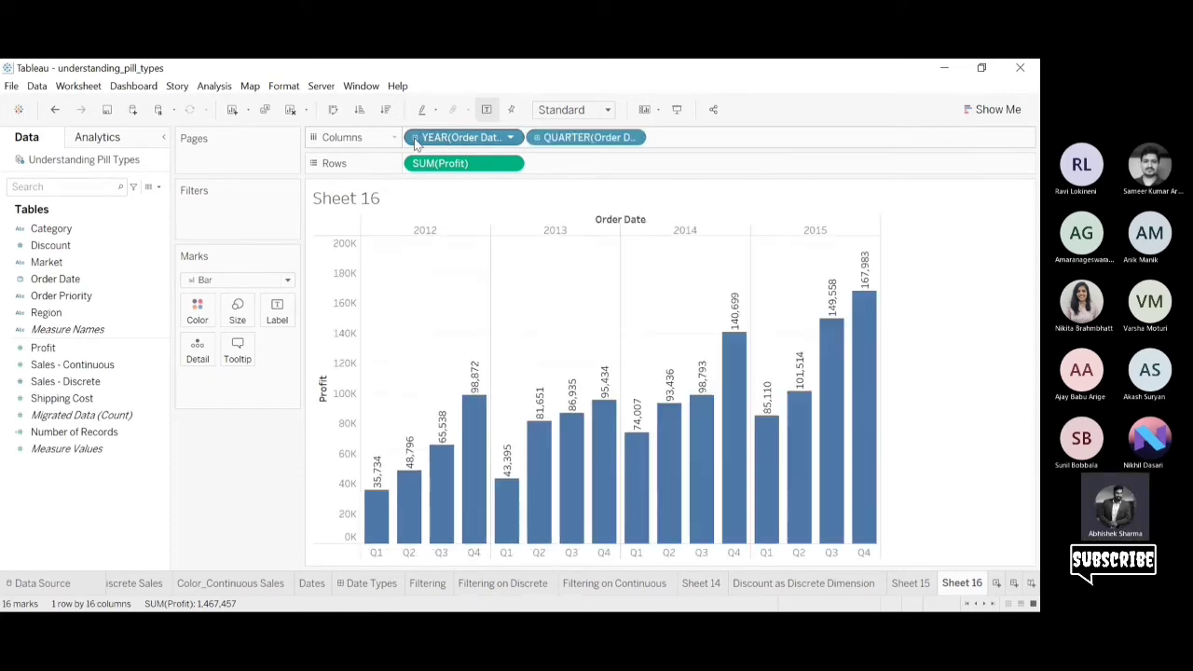
pyautogui.click(536, 138)
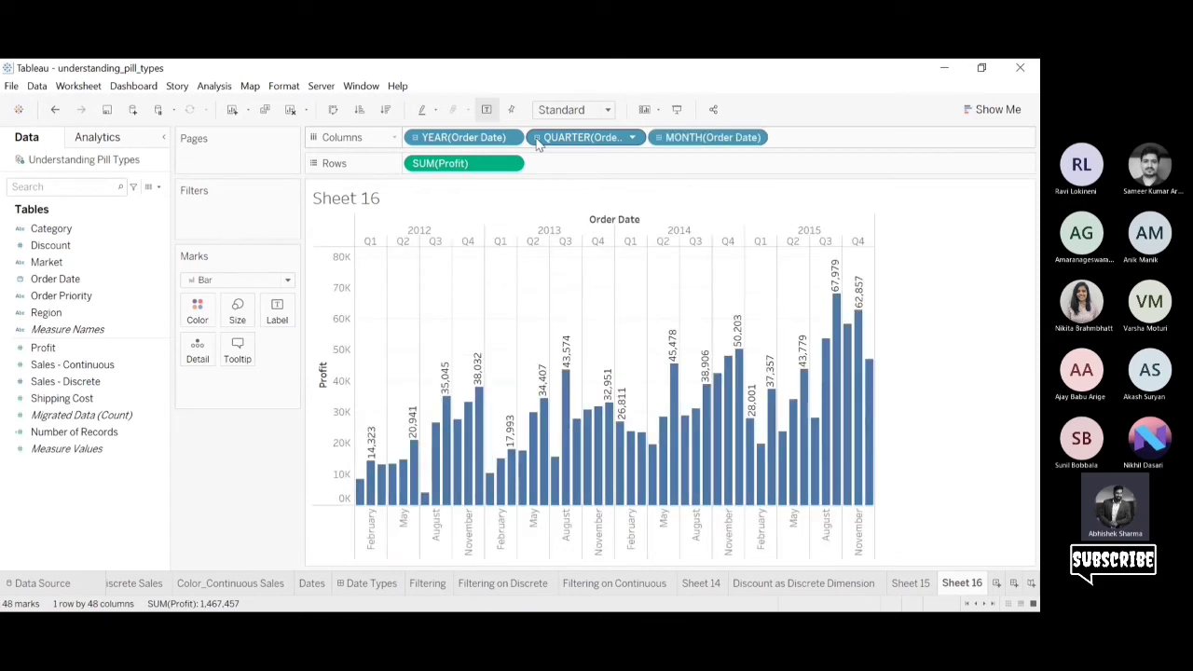
pyautogui.click(658, 138)
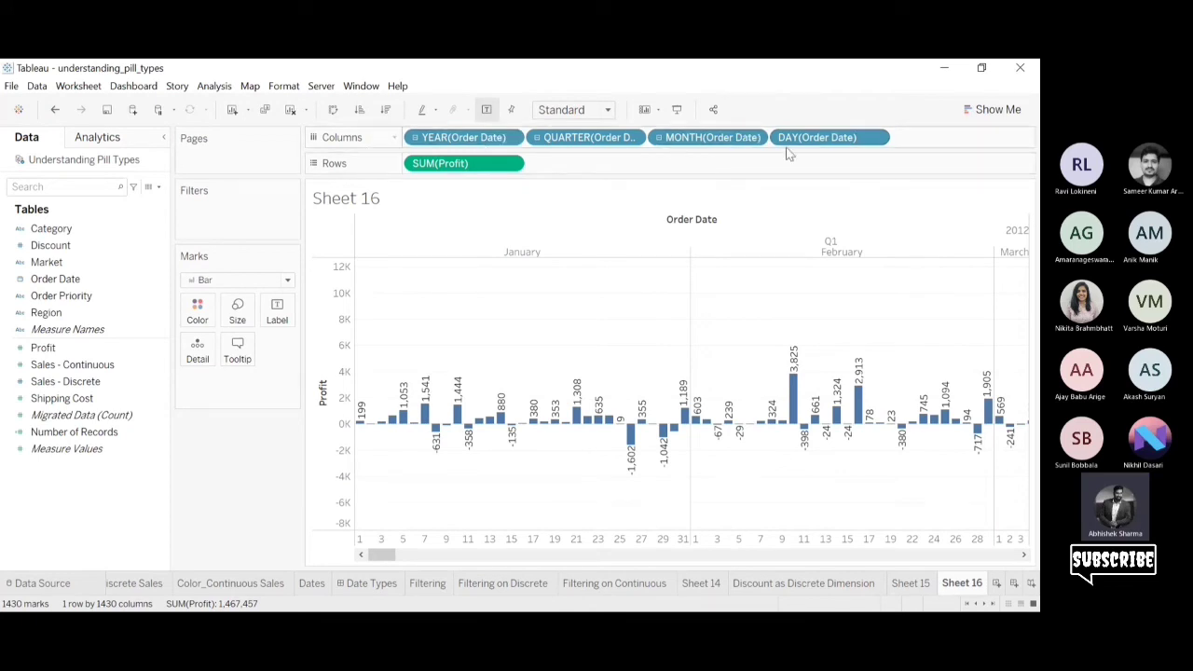
pyautogui.click(415, 138)
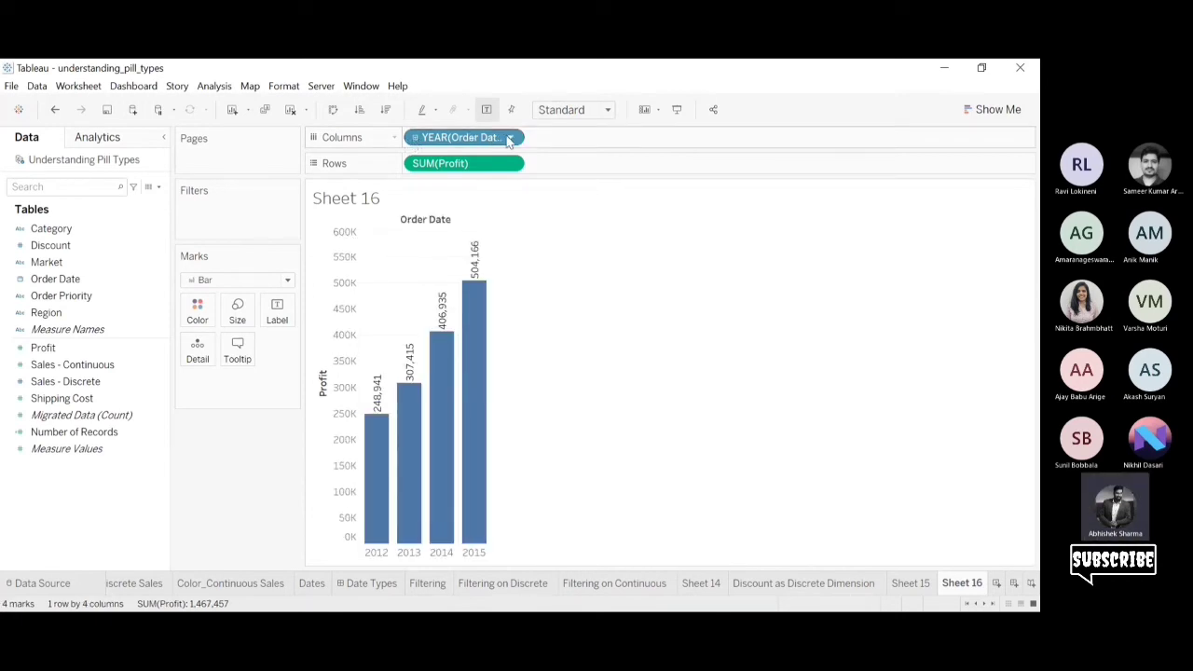
# Convert the Order Date year on the columns to a continuous date.
pyautogui.click(473, 409)
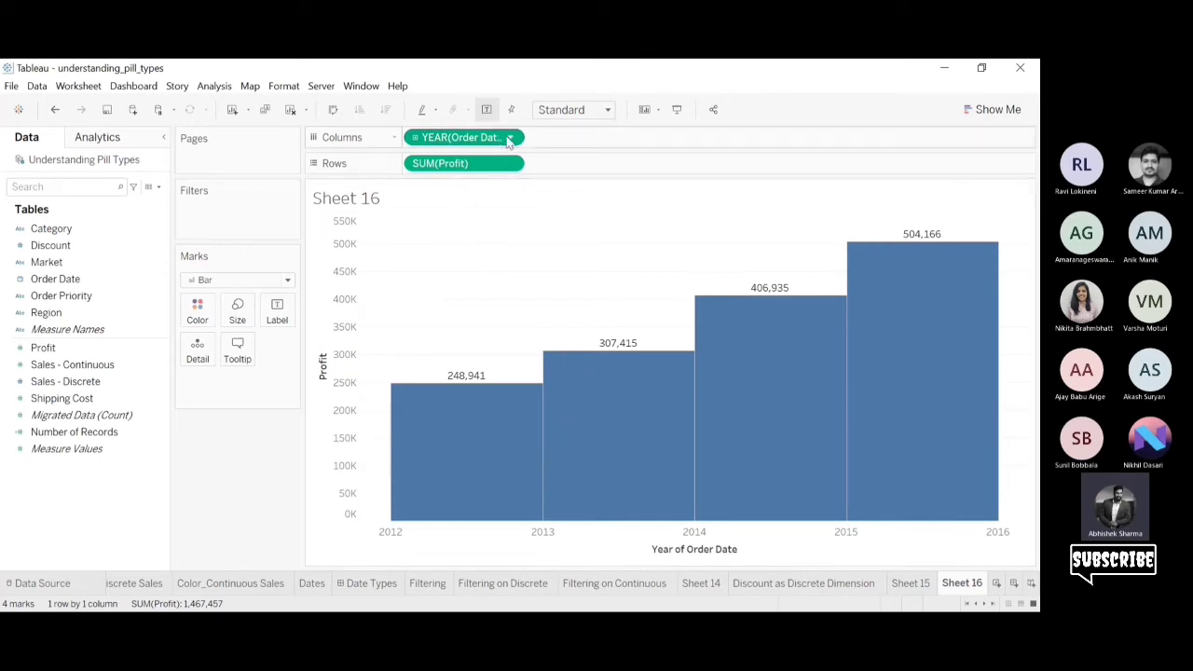
# Try the continuous month level for Order Date on the columns, undo it, and restore the sheet title above the chart.
pyautogui.click(451, 441)
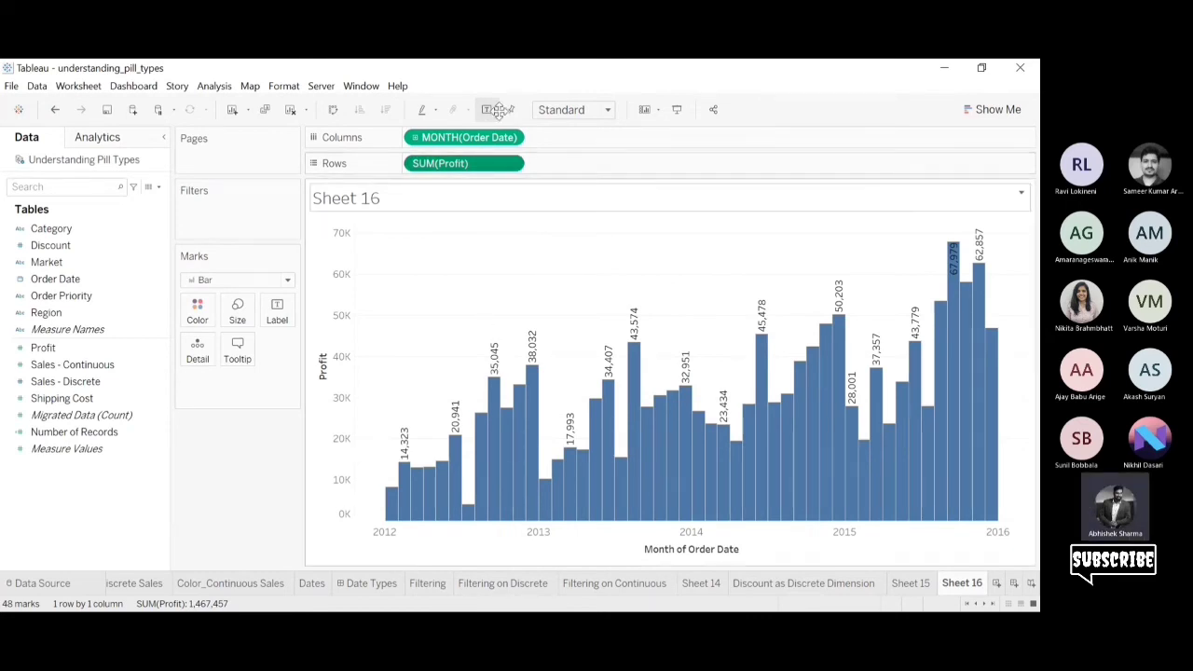
pyautogui.moveTo(468, 140); pyautogui.dragTo(520, 138)
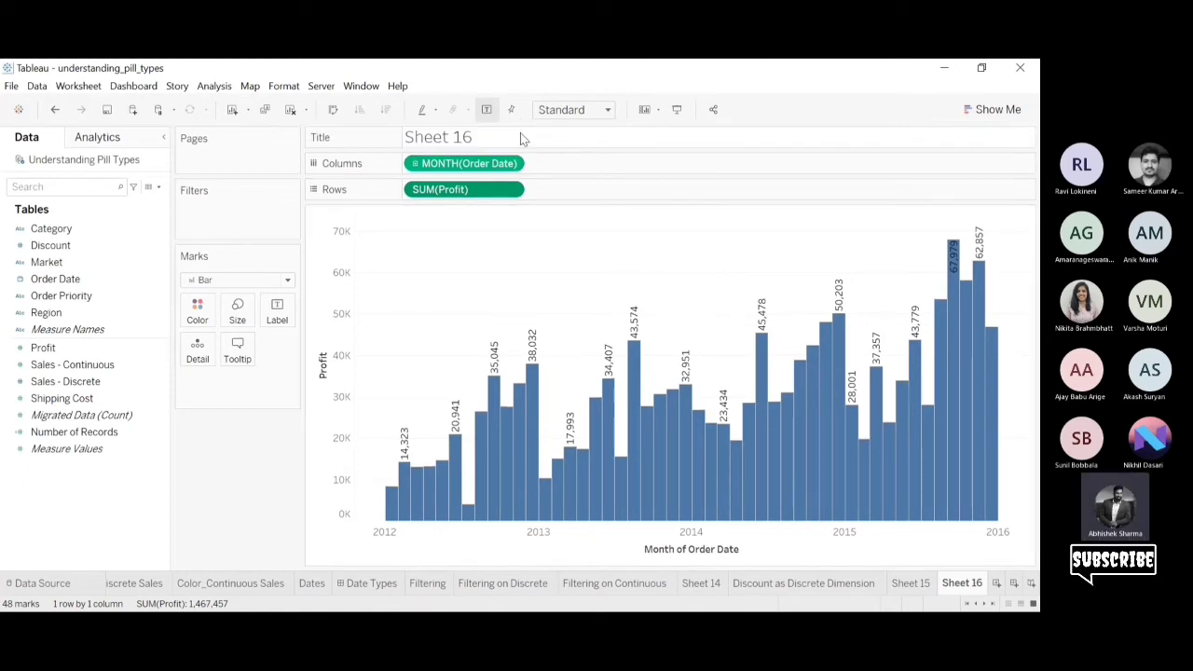
pyautogui.hotkey('ctrl', 'z')
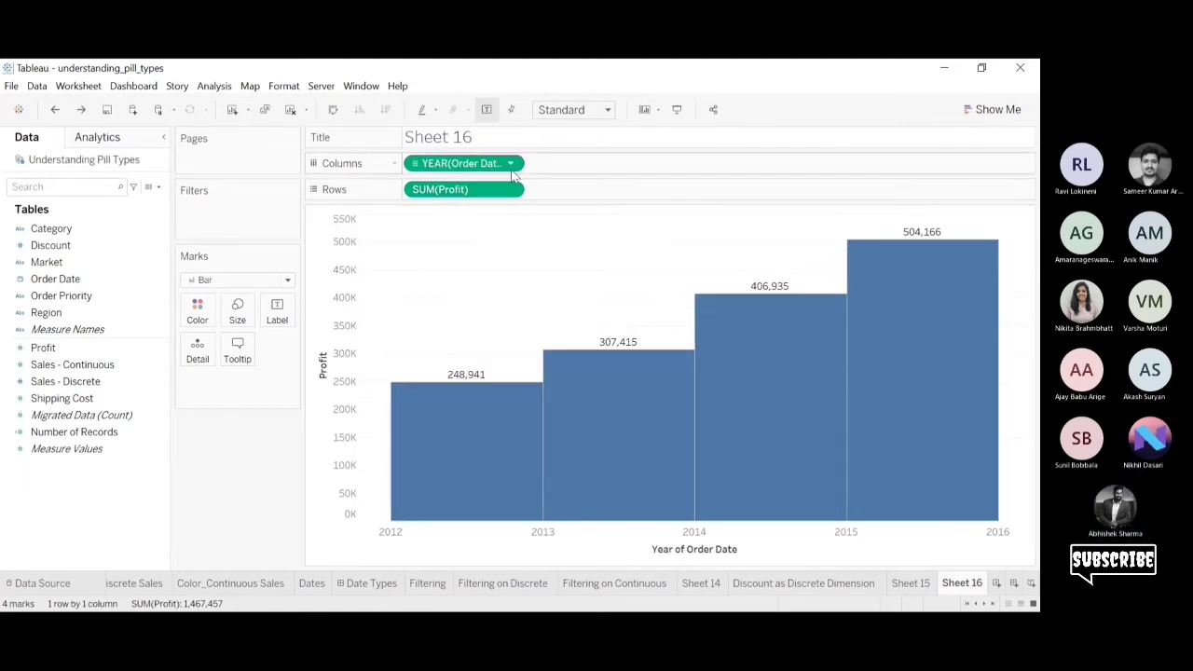
pyautogui.moveTo(347, 137); pyautogui.dragTo(373, 212)
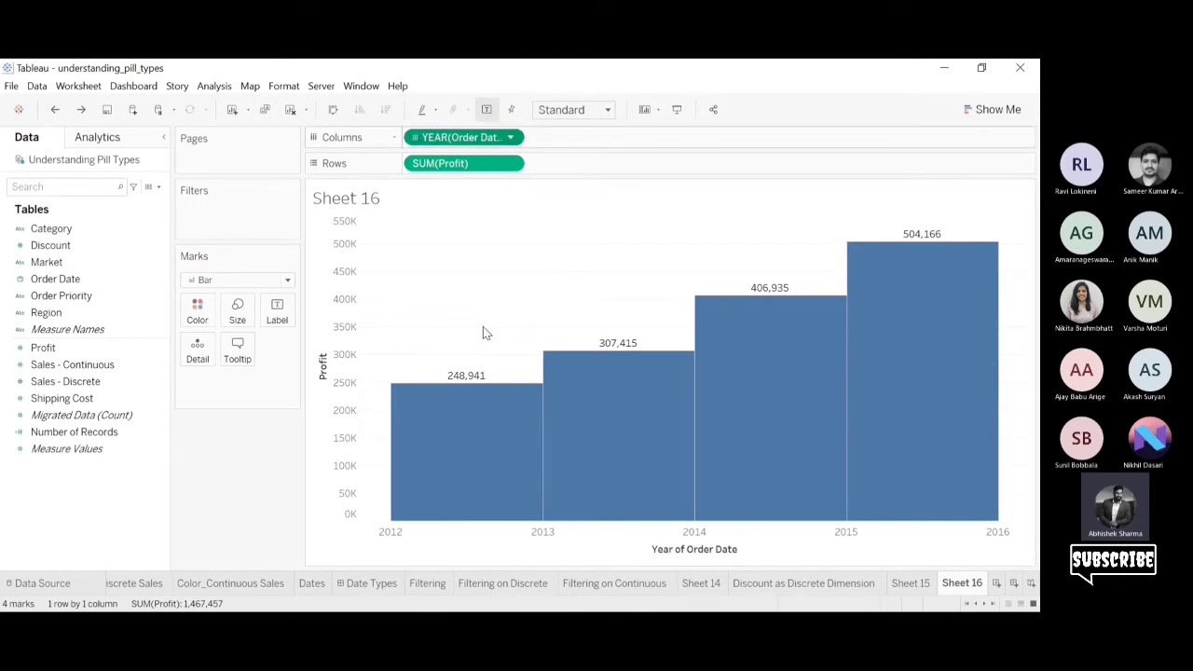
# Return Order Date to a discrete year, drill down to month, and remove the year and quarter levels from the columns.
pyautogui.hotkey('ctrl', 'y')
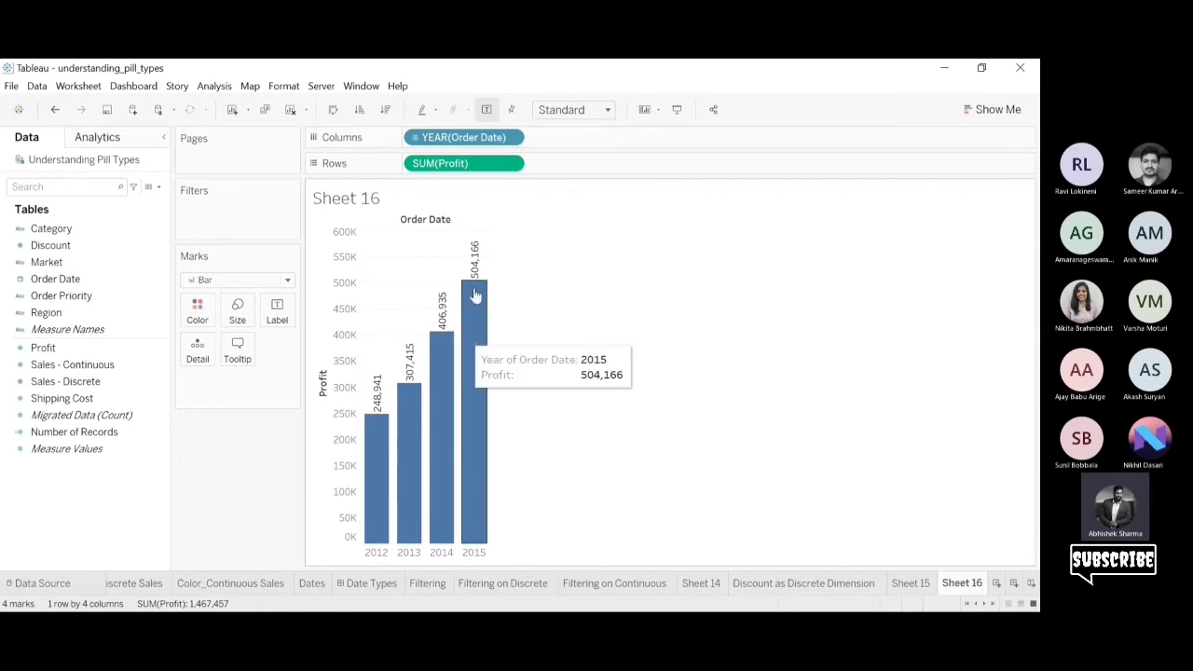
pyautogui.click(416, 138)
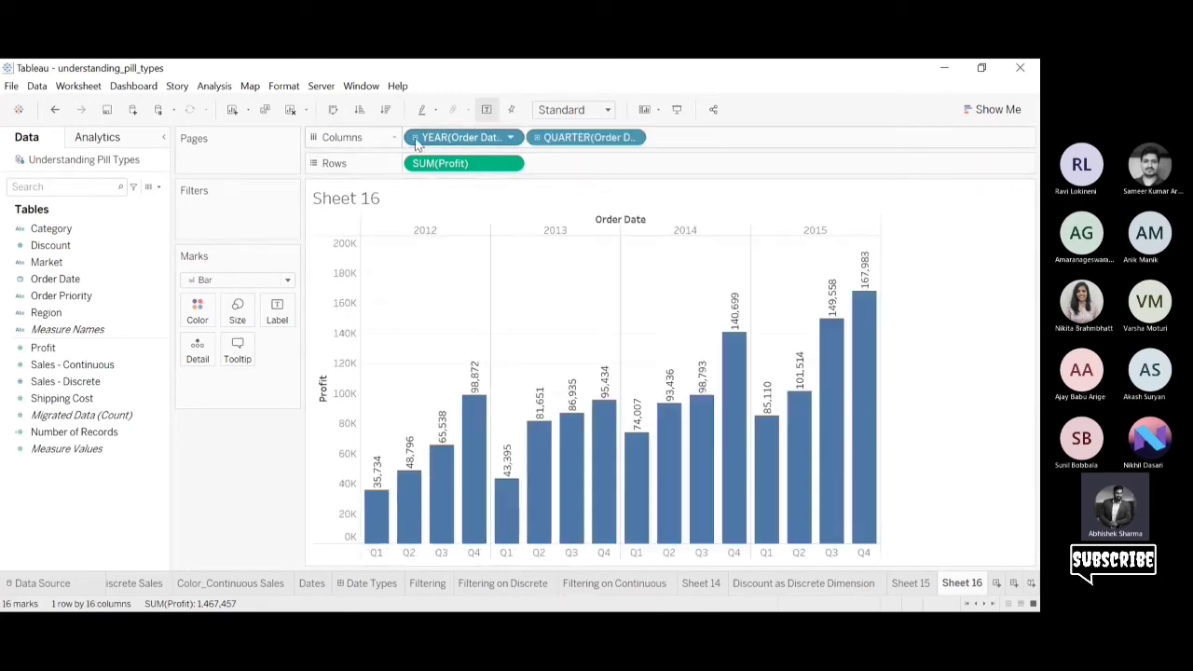
pyautogui.click(537, 138)
pyautogui.click(415, 137)
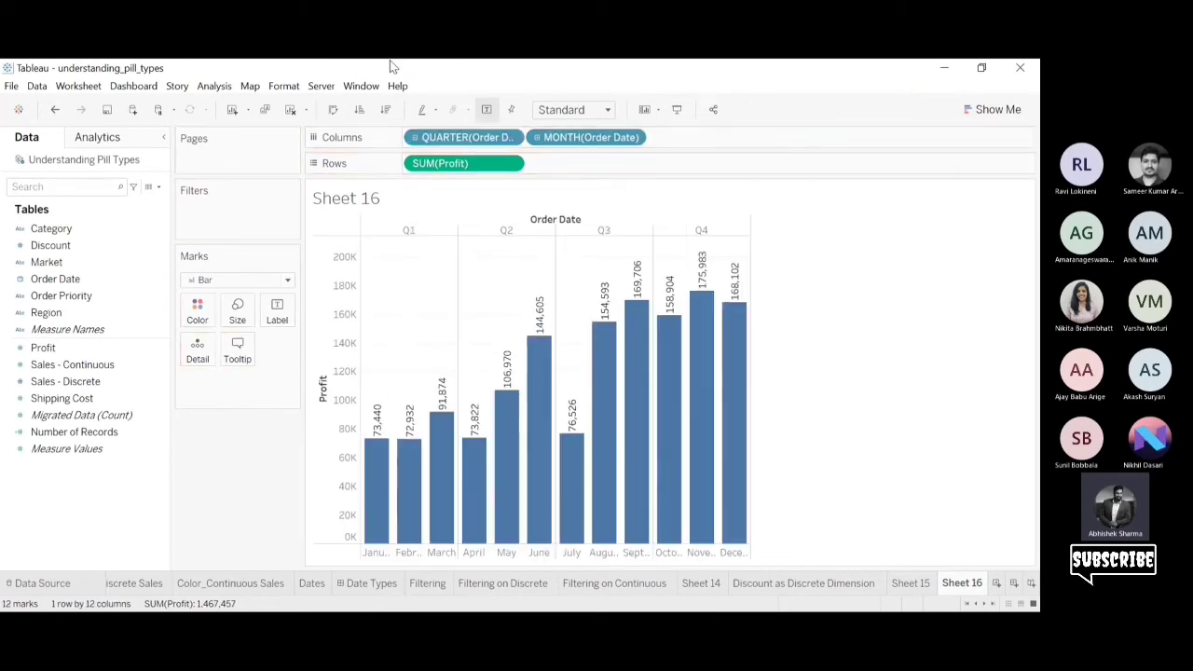
pyautogui.moveTo(424, 140); pyautogui.dragTo(392, 58)
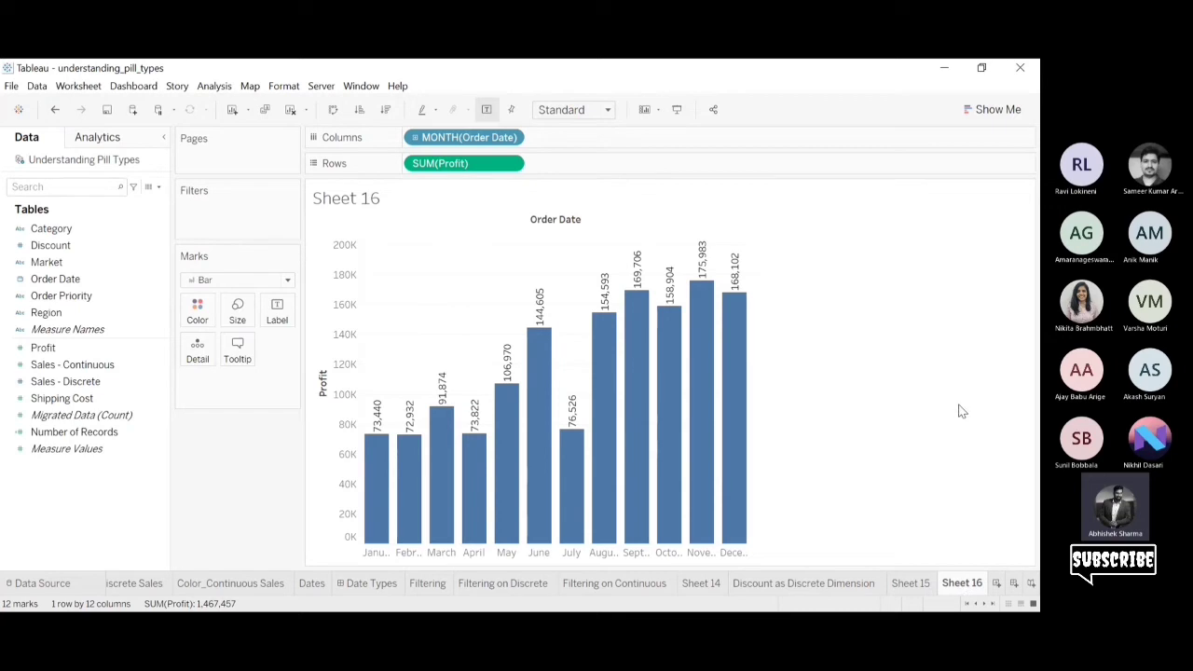
# Duplicate Sheet 16 and show the copy's Order Date as a continuous month.
pyautogui.click(957, 433)
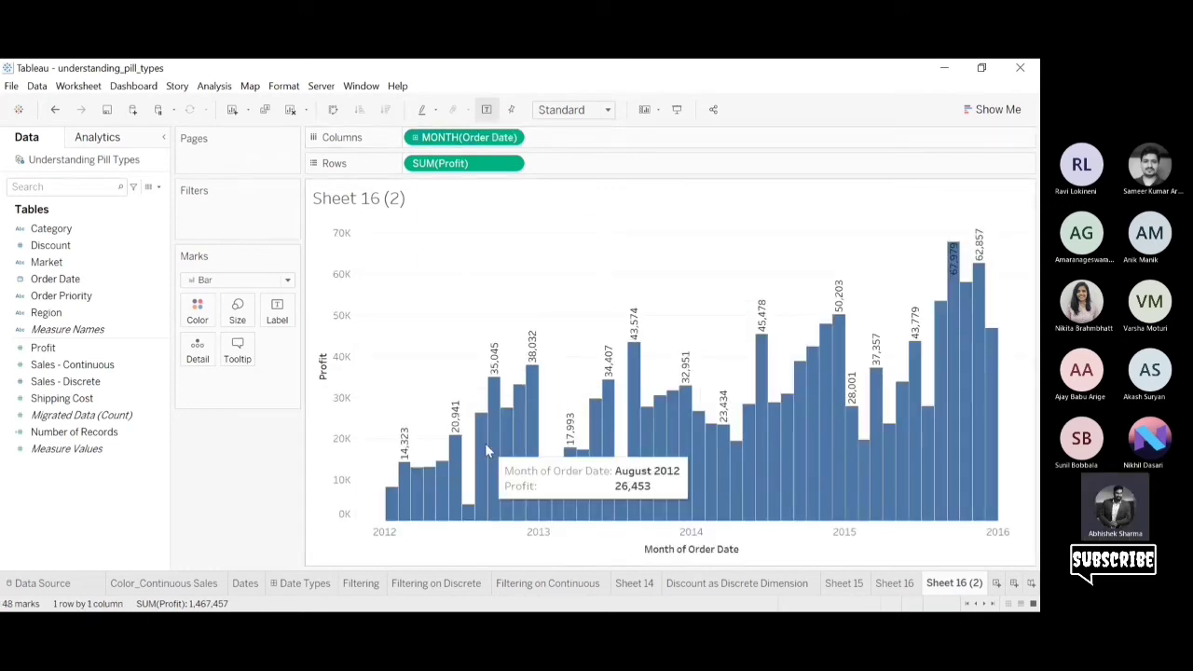
# Select the January bar in Sheet 16's discrete month chart and inspect its profit.
pyautogui.click(892, 585)
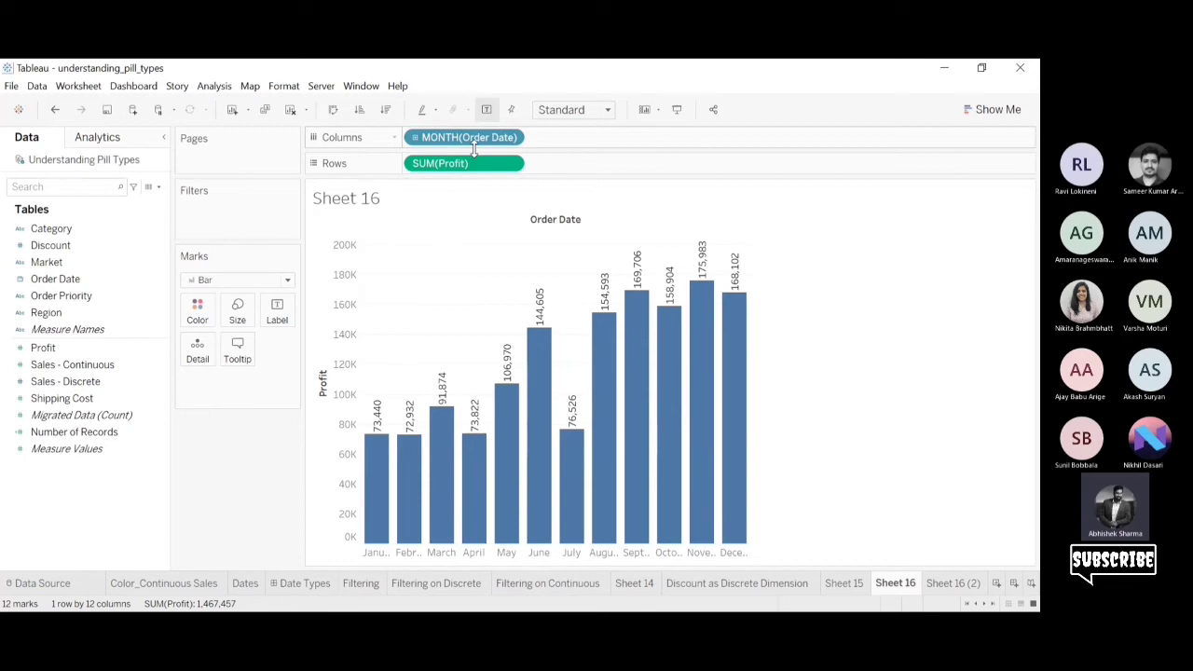
pyautogui.moveTo(380, 487)
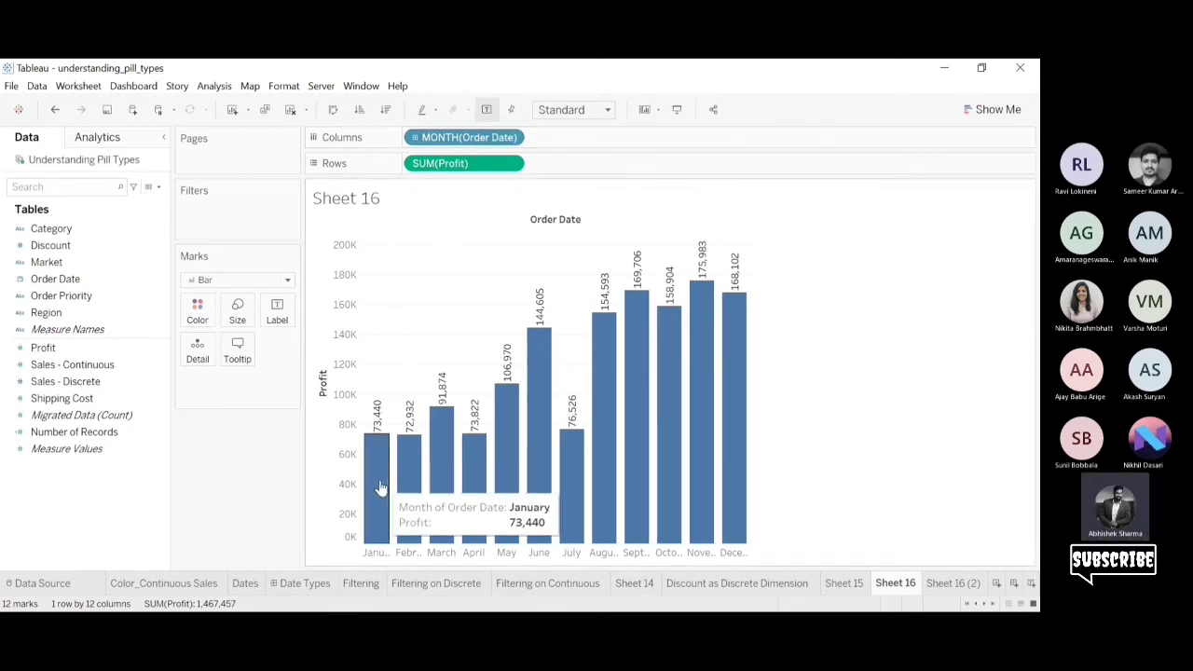
pyautogui.click(386, 489)
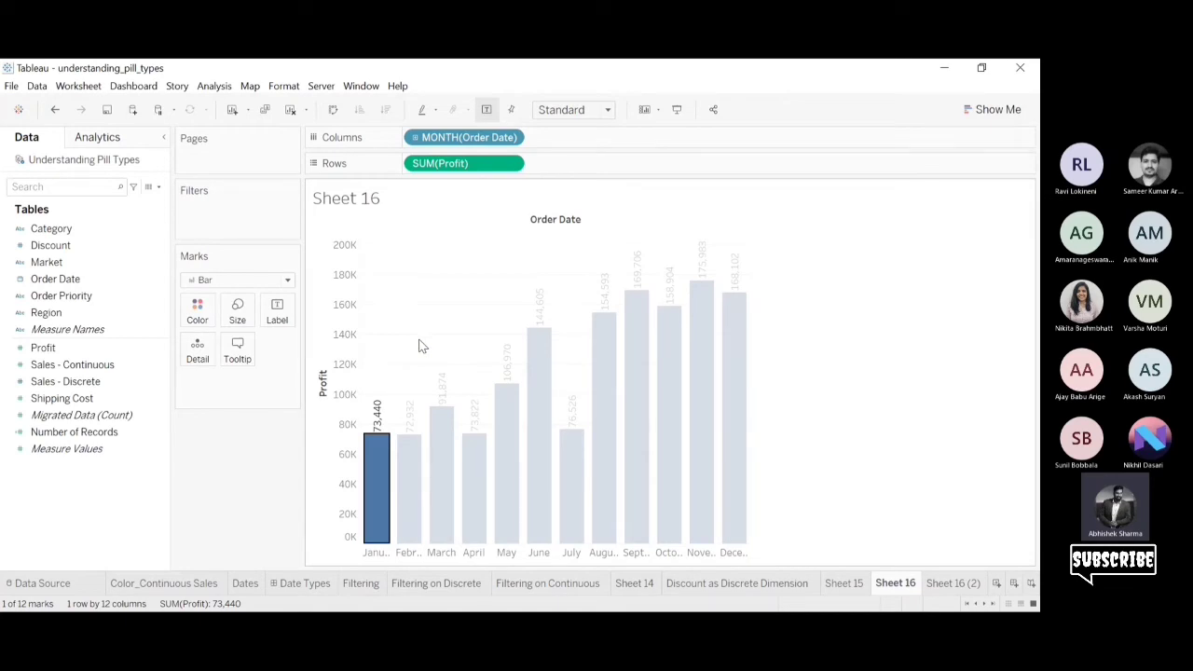
pyautogui.moveTo(377, 406)
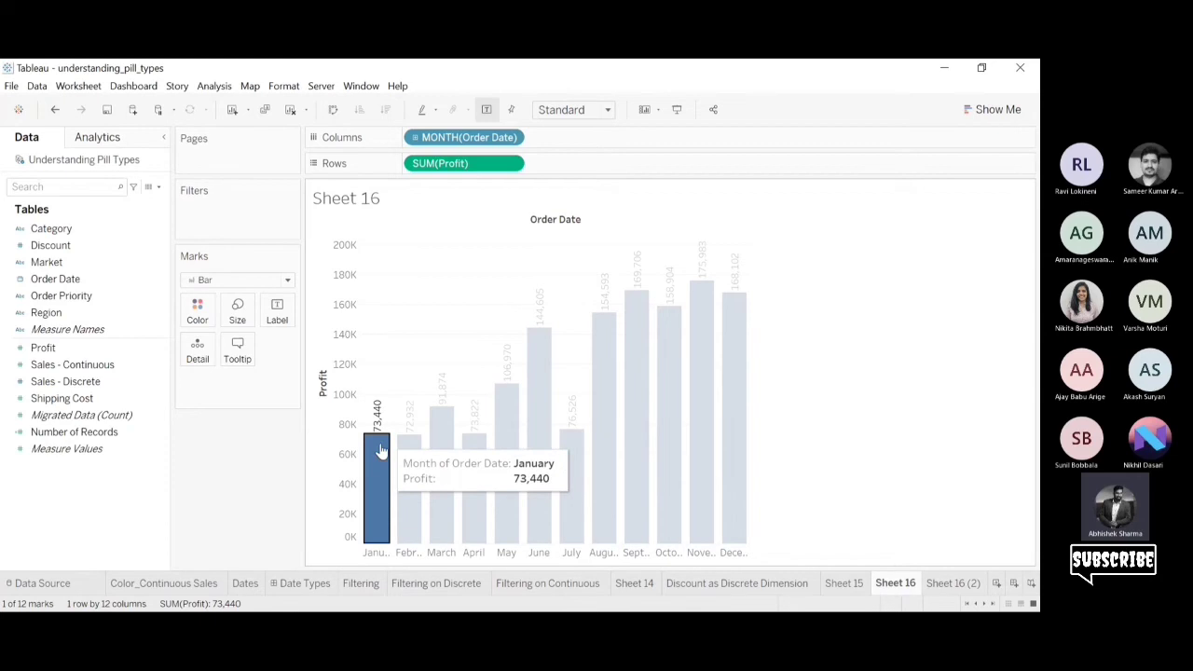
# Select the January bars of 2012, 2013, 2014 and 2015 together in Sheet 16 (2) to check their combined profit.
pyautogui.click(951, 582)
pyautogui.moveTo(392, 503)
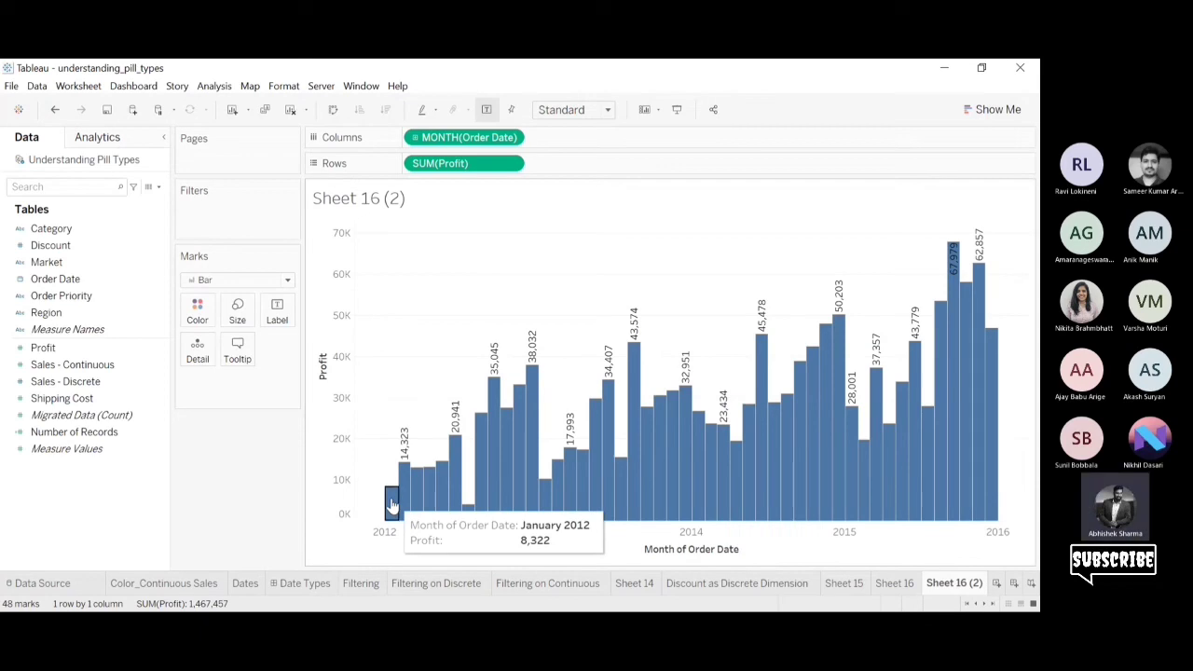
pyautogui.click(391, 503)
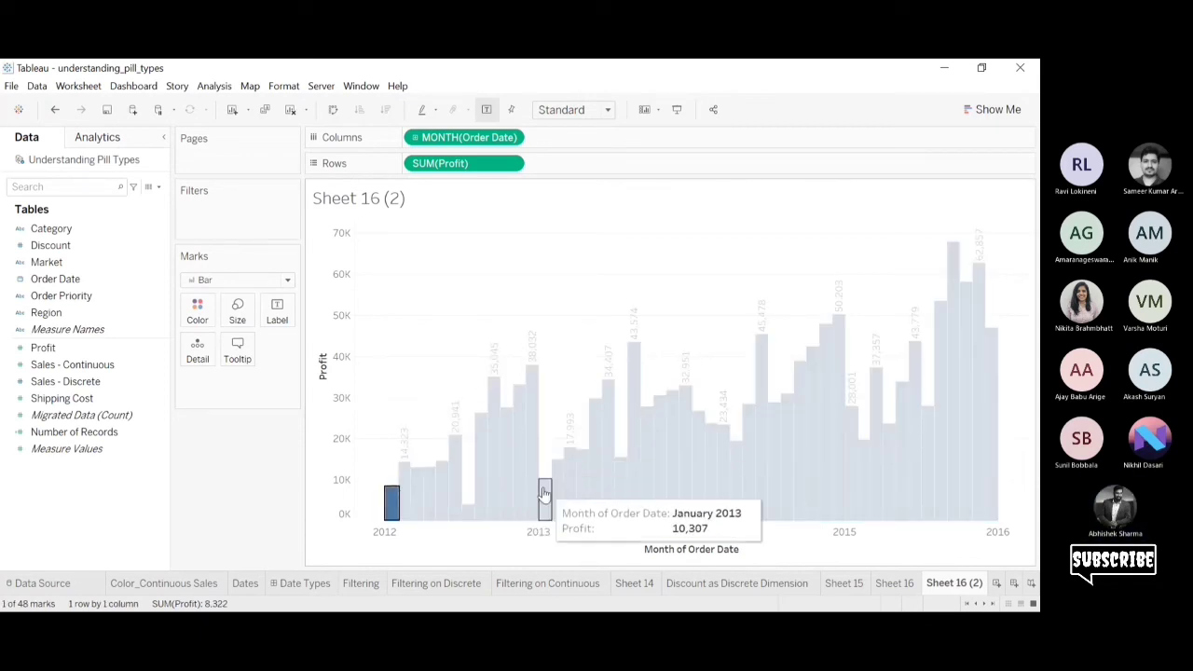
pyautogui.keyDown('ctrl'); pyautogui.click(544, 499); pyautogui.keyUp('ctrl')
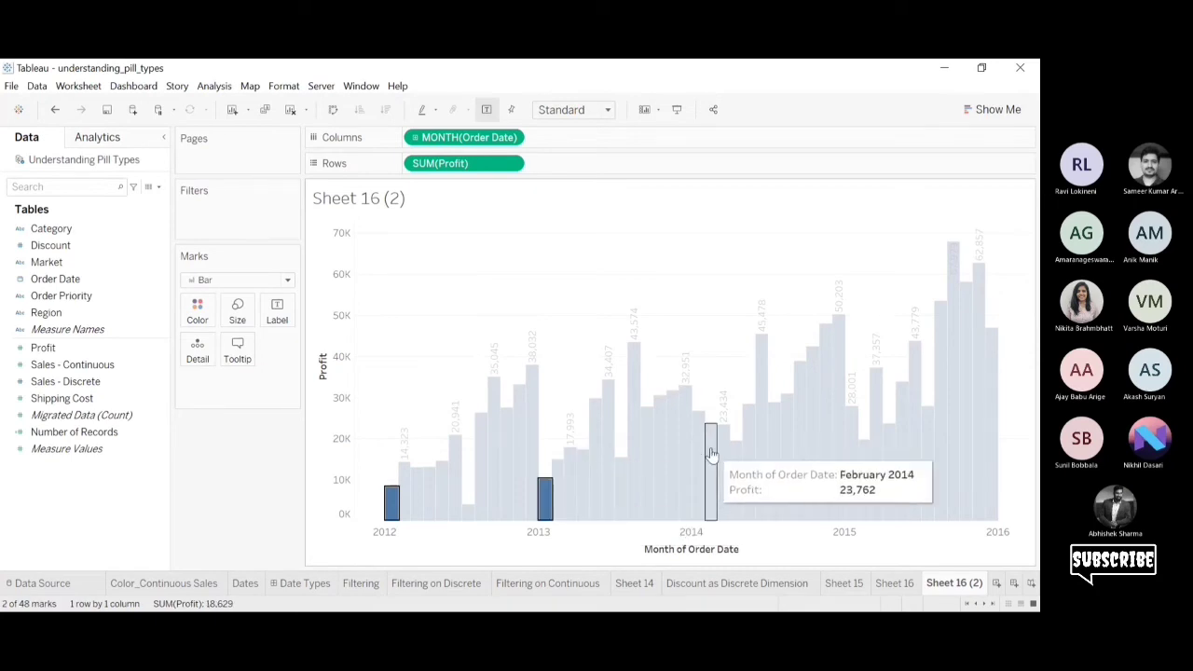
pyautogui.keyDown('ctrl'); pyautogui.click(698, 456); pyautogui.keyUp('ctrl')
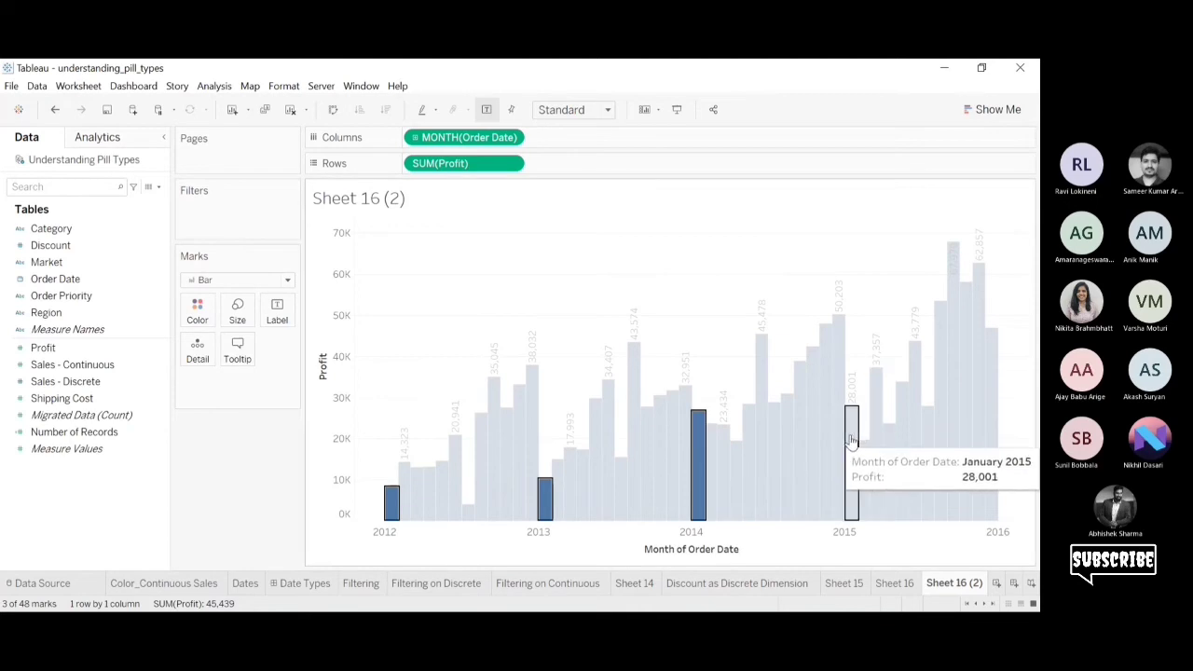
pyautogui.keyDown('ctrl'); pyautogui.click(853, 438); pyautogui.keyUp('ctrl')
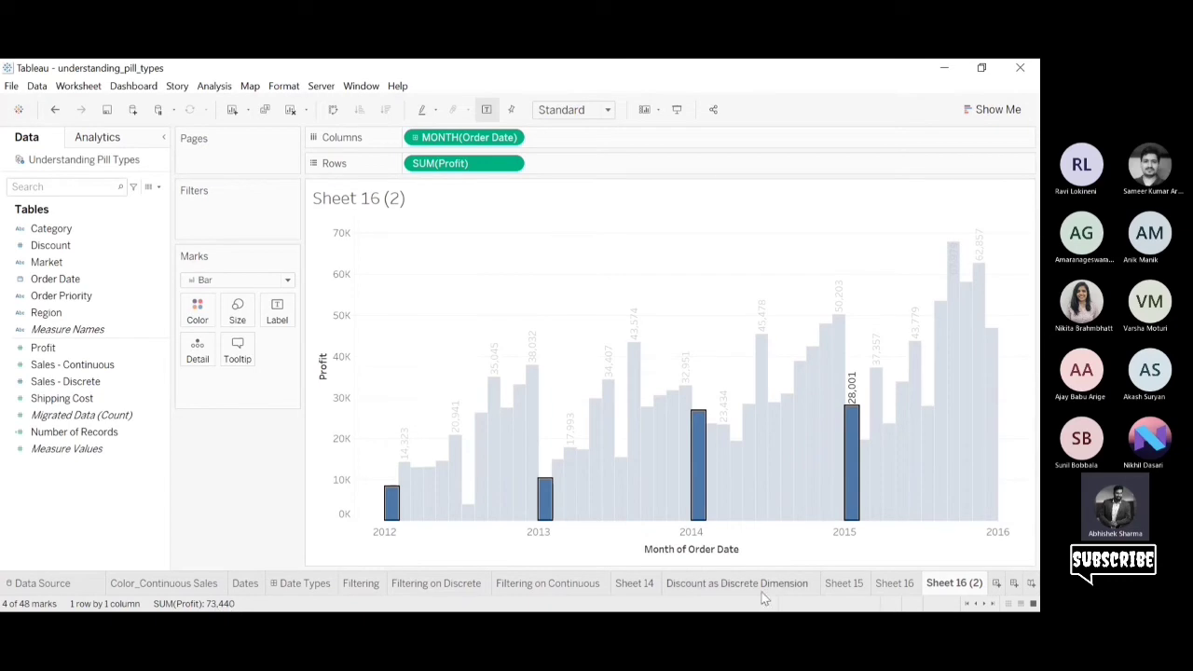
# Compare the discrete month chart in Sheet 16 with the continuous month chart in Sheet 16 (2), clearing the selected January bars.
pyautogui.click(896, 583)
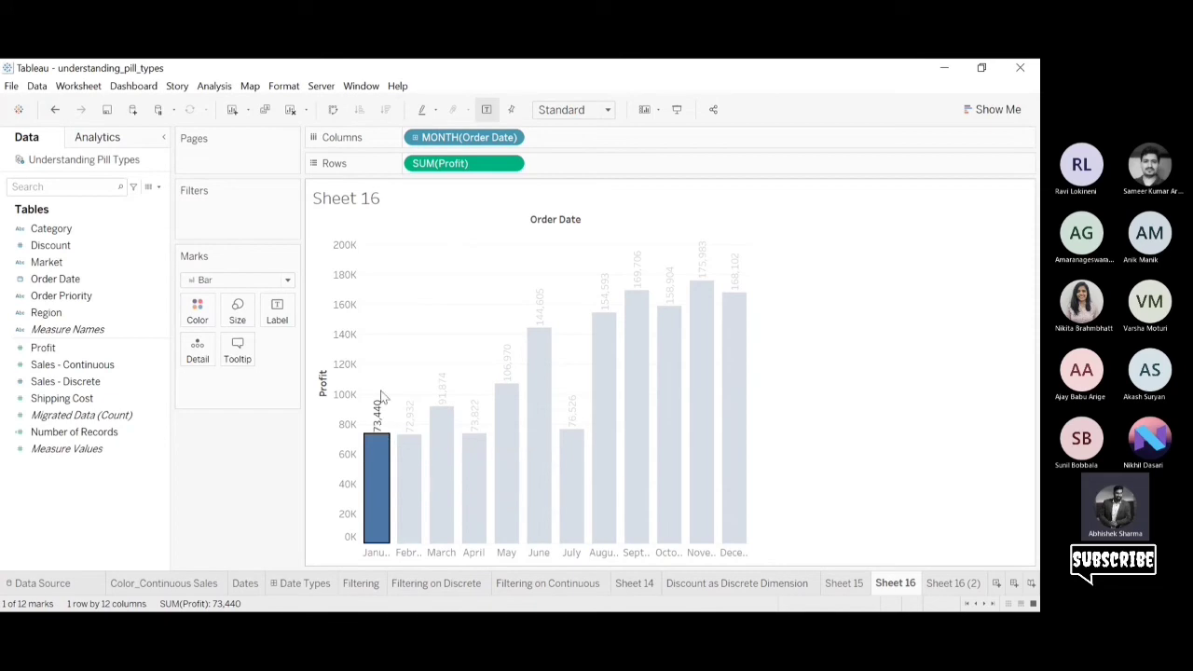
pyautogui.click(940, 585)
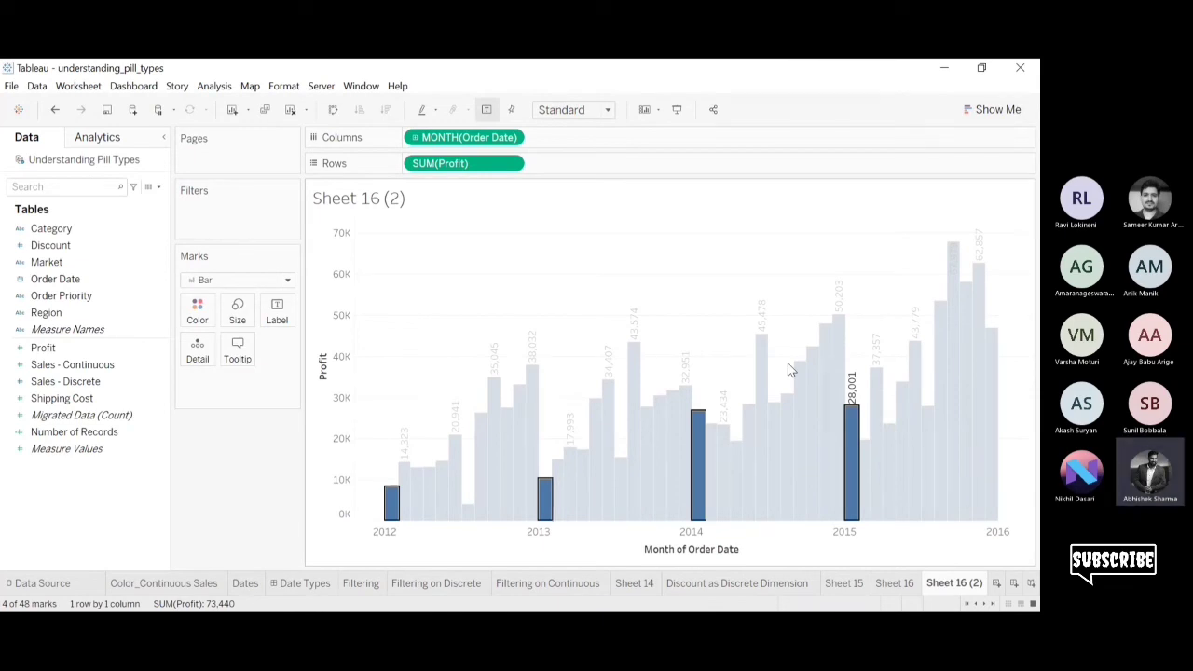
pyautogui.click(511, 138)
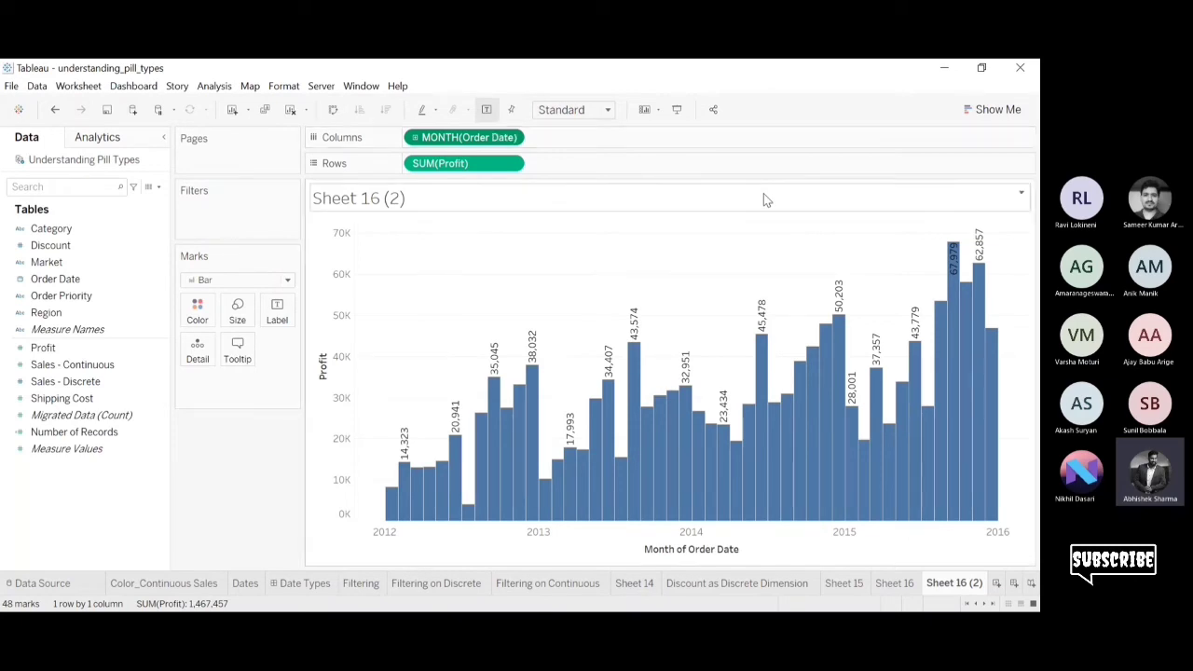
pyautogui.click(893, 589)
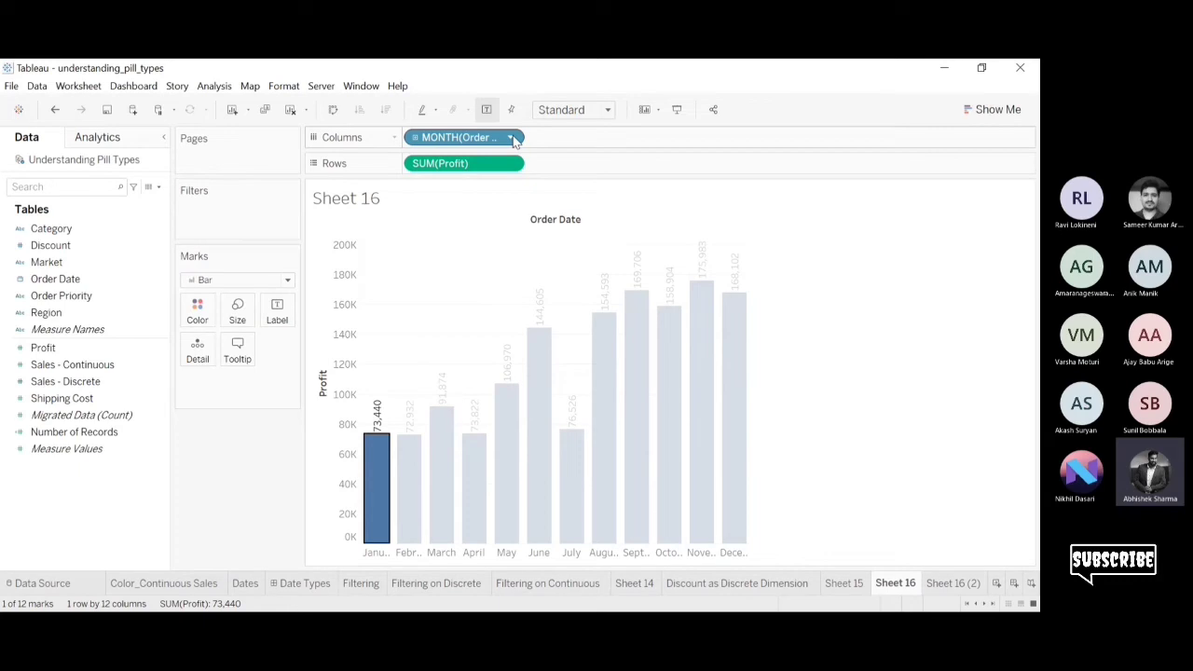
pyautogui.click(947, 585)
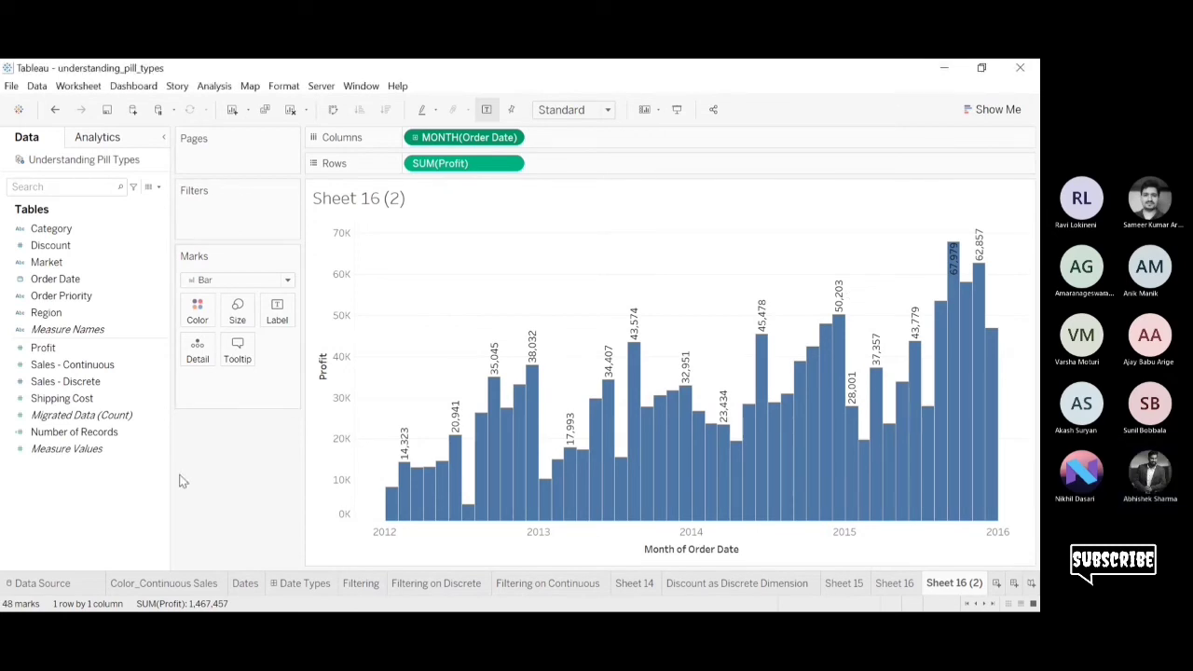
# Go back through the worksheets to Dimension/Measure and open the Axis v Label dashboard.
pyautogui.hotkey('ctrl', 'shift', 'Tab')
pyautogui.hotkey('ctrl', 'shift', 'Tab')
pyautogui.hotkey('ctrl', 'shift', 'Tab')
pyautogui.hotkey('ctrl', 'shift', 'Tab')
pyautogui.hotkey('ctrl', 'shift', 'Tab')
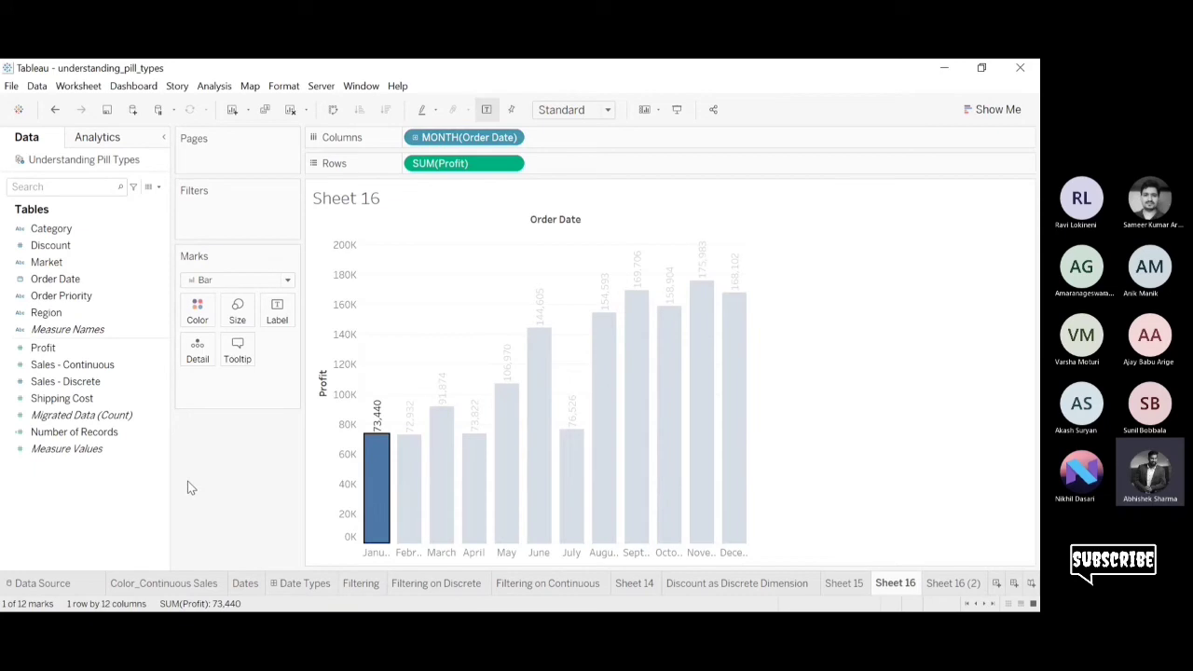
pyautogui.hotkey('ctrl', 'shift', 'Tab')
pyautogui.hotkey('ctrl', 'shift', 'Tab')
pyautogui.hotkey('ctrl', 'shift', 'Tab')
pyautogui.hotkey('ctrl', 'shift', 'Tab')
pyautogui.hotkey('ctrl', 'shift', 'Tab')
pyautogui.hotkey('ctrl', 'shift', 'Tab')
pyautogui.hotkey('ctrl', 'shift', 'Tab')
pyautogui.hotkey('ctrl', 'shift', 'Tab')
pyautogui.hotkey('ctrl', 'shift', 'Tab')
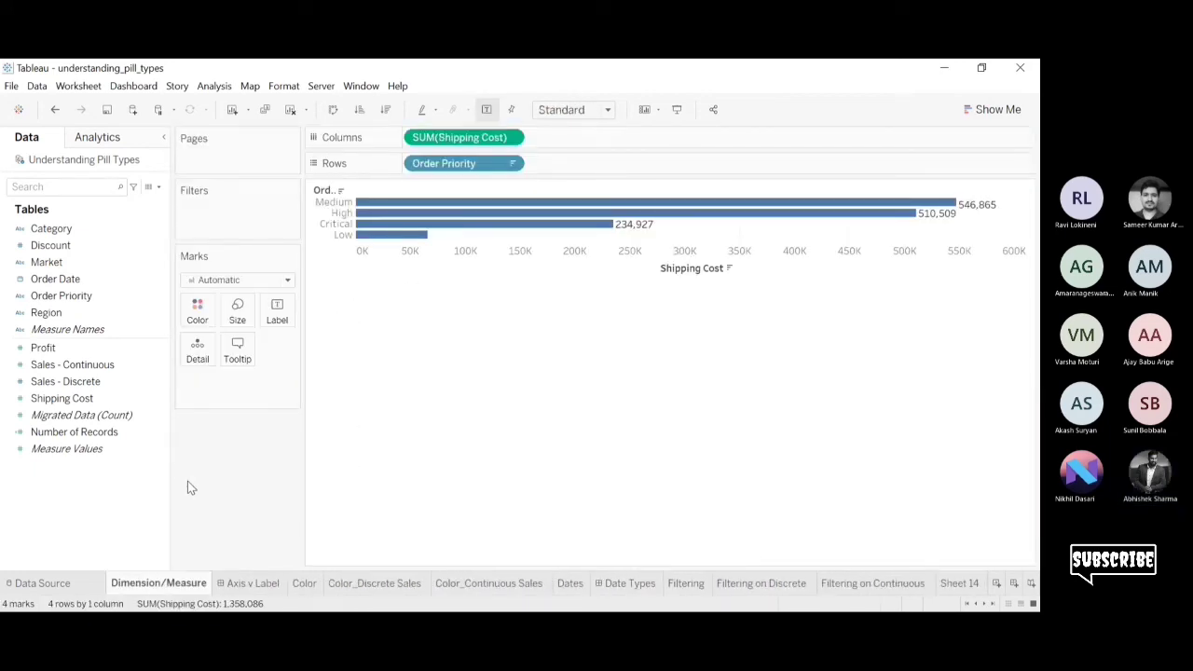
pyautogui.click(245, 587)
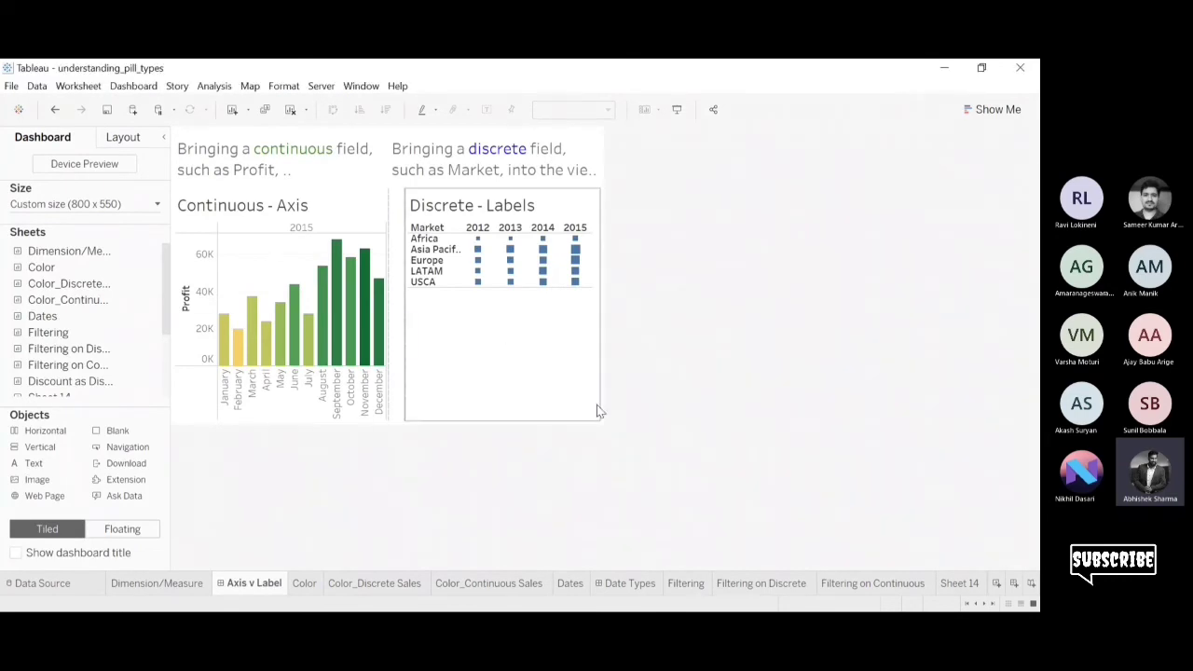
# Set the Axis v Label dashboard's fixed size to 1100 px wide and 750 px high.
pyautogui.click(156, 203)
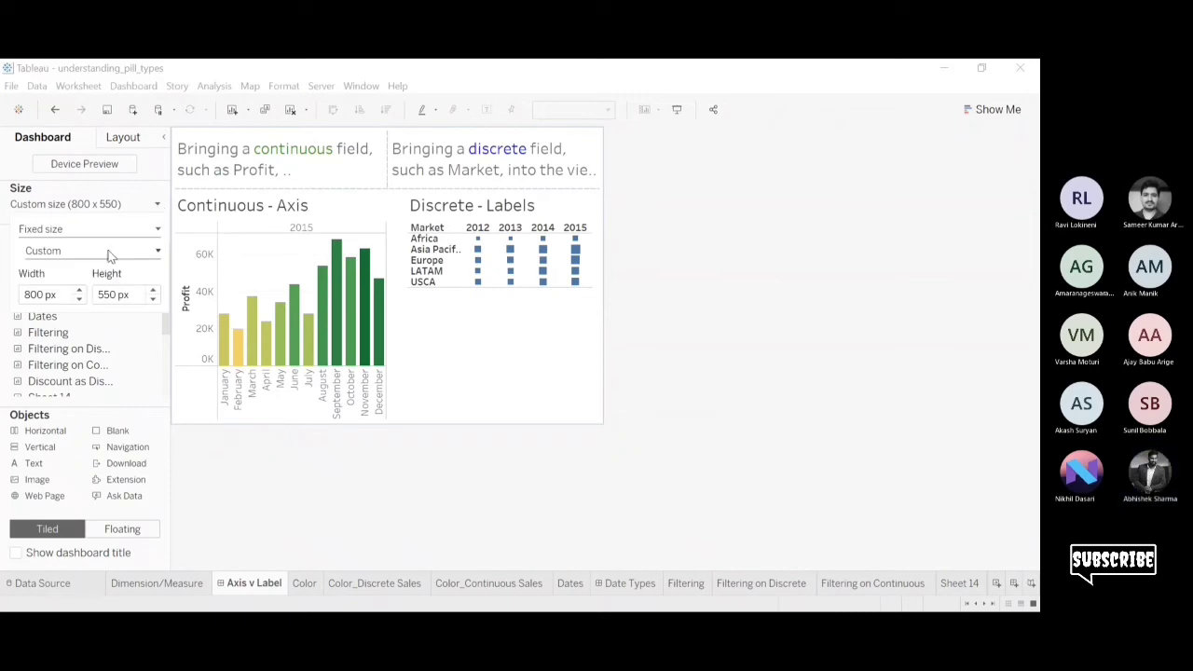
pyautogui.click(79, 290)
pyautogui.click(79, 291)
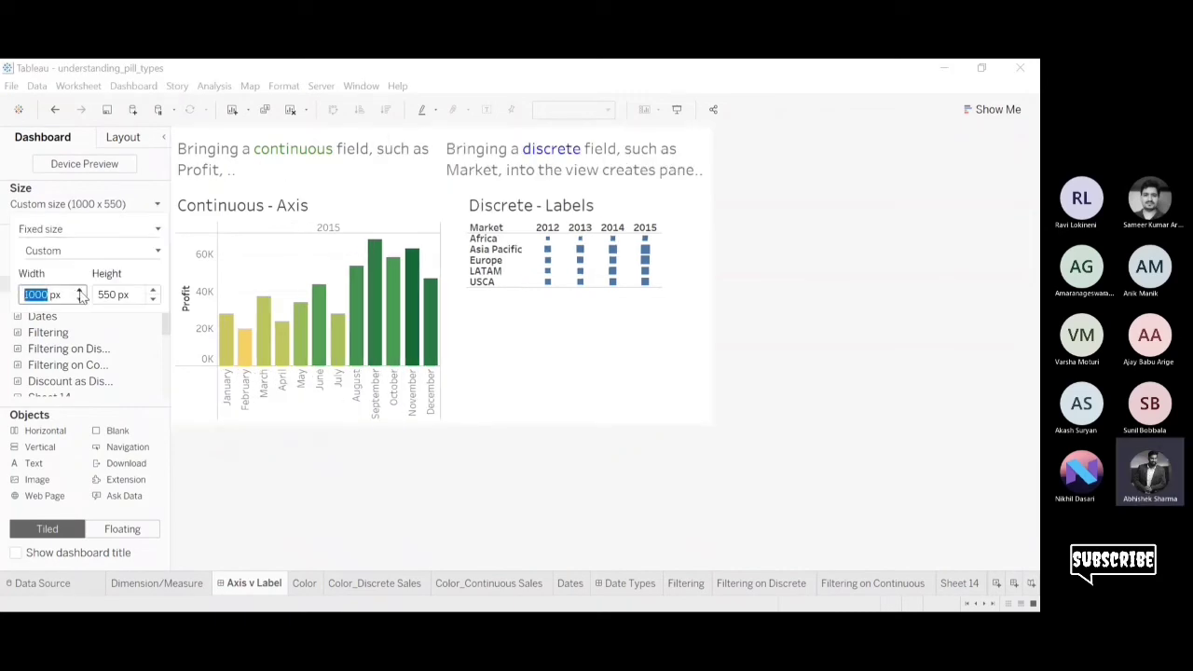
pyautogui.click(80, 291)
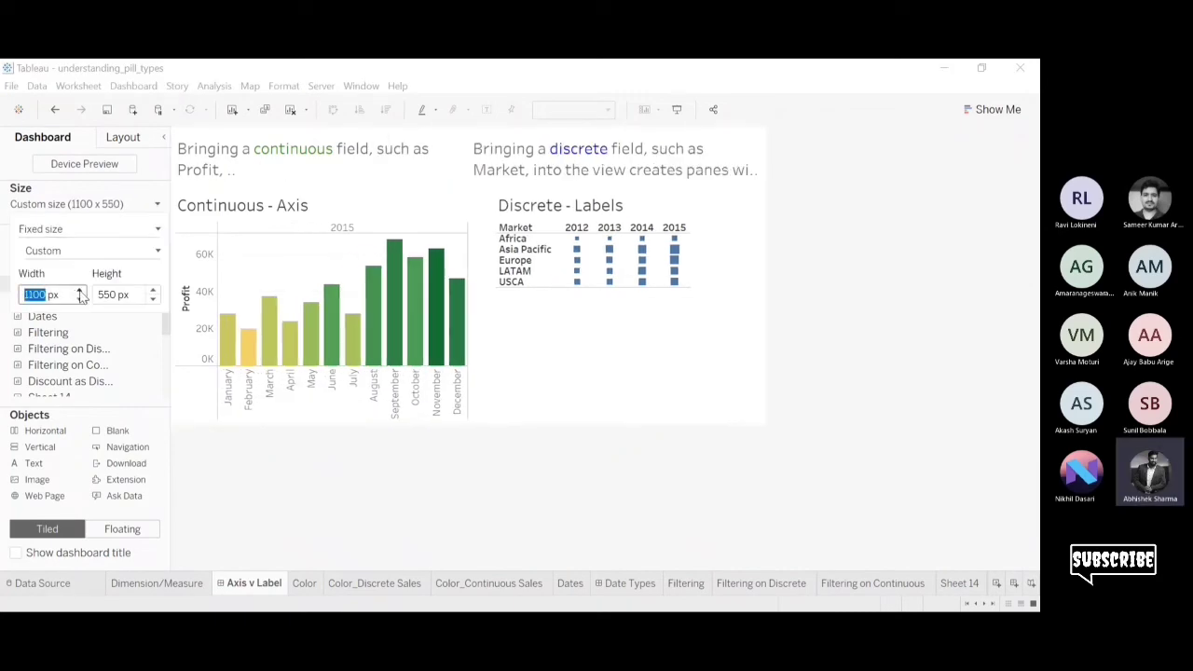
pyautogui.click(154, 290)
pyautogui.click(154, 291)
pyautogui.click(154, 291)
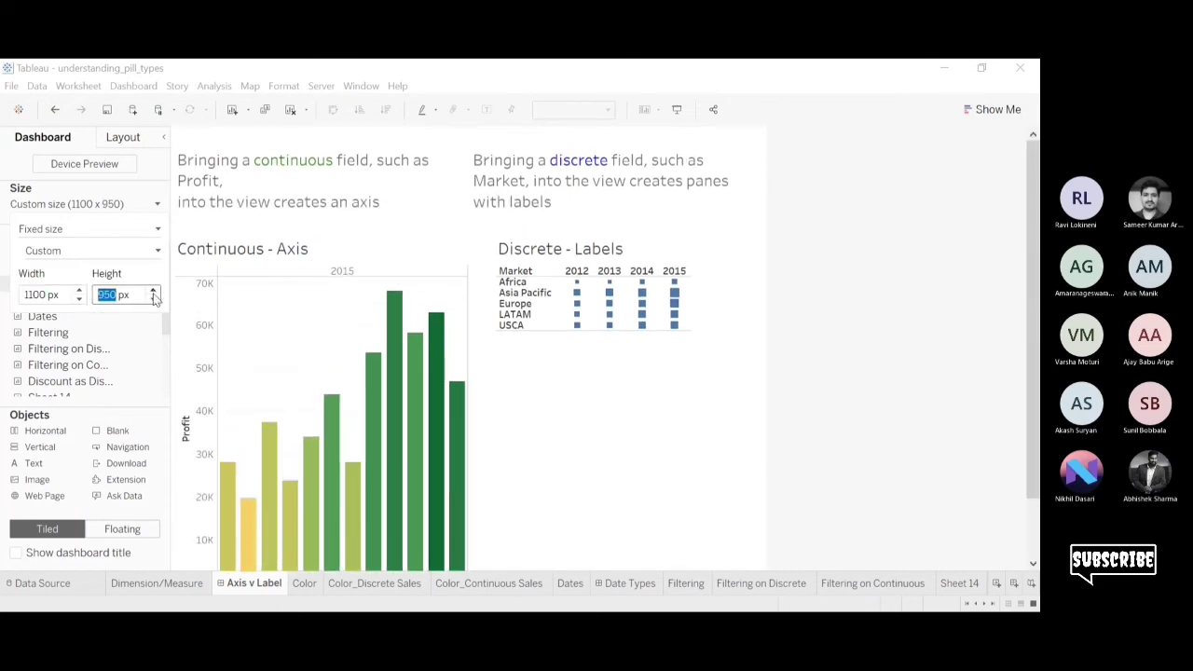
pyautogui.click(153, 298)
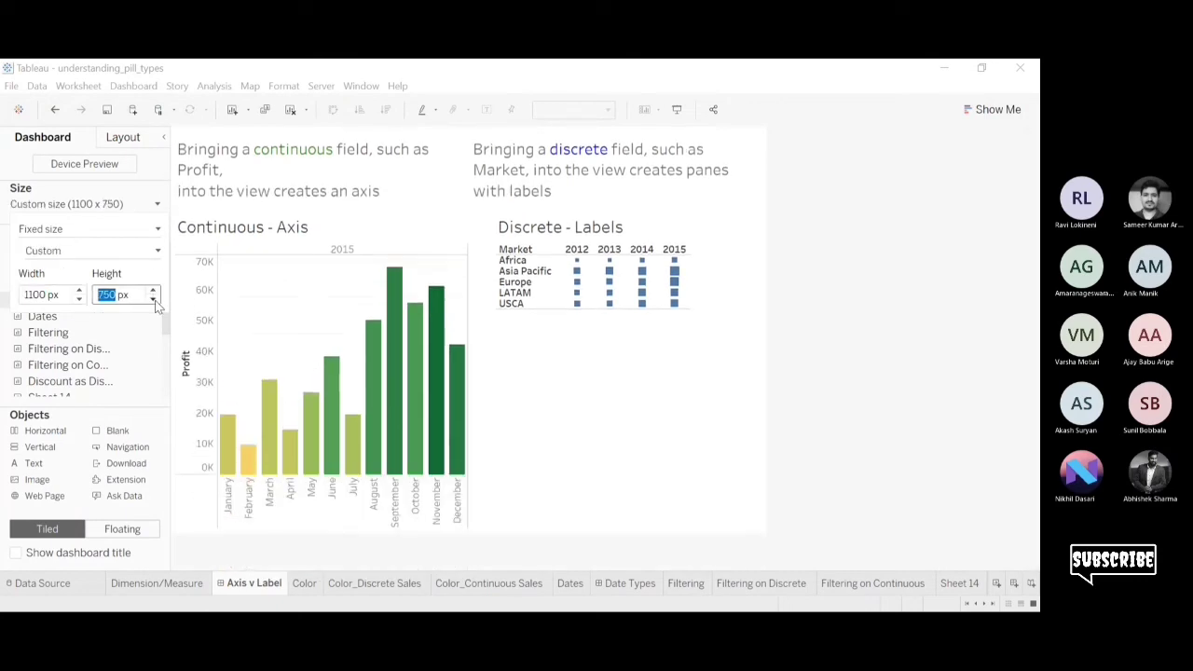
pyautogui.click(1014, 288)
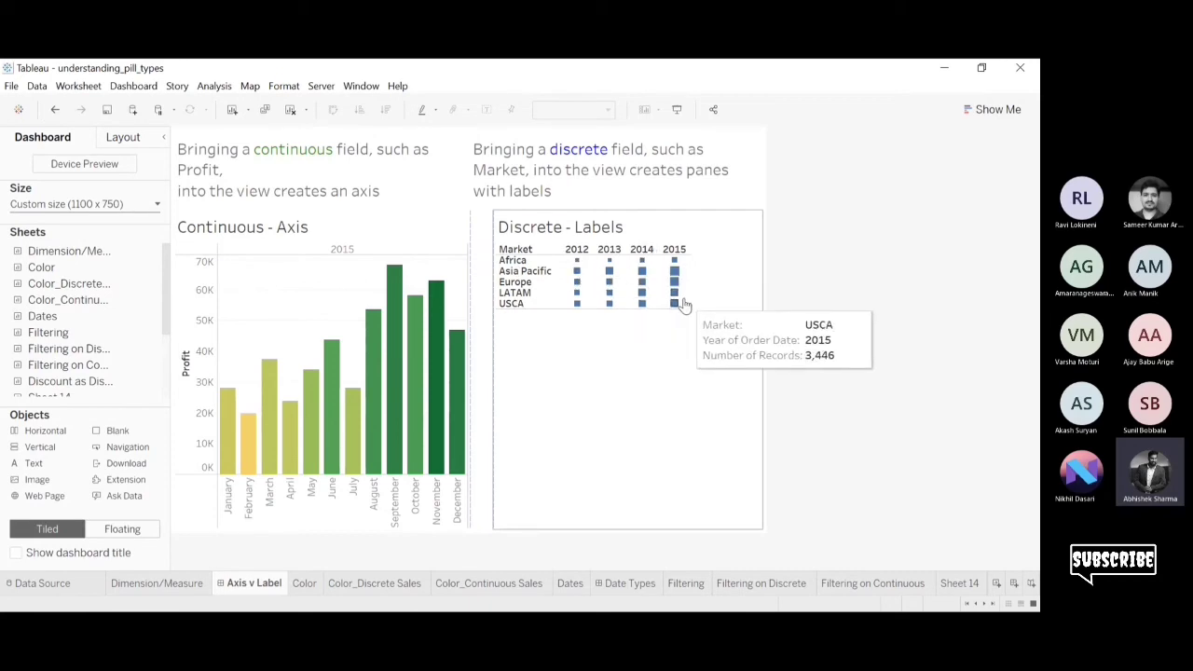
# Open the dashboard's Continuous - Axis chart as its own worksheet and remove Profit from the rows.
pyautogui.click(287, 286)
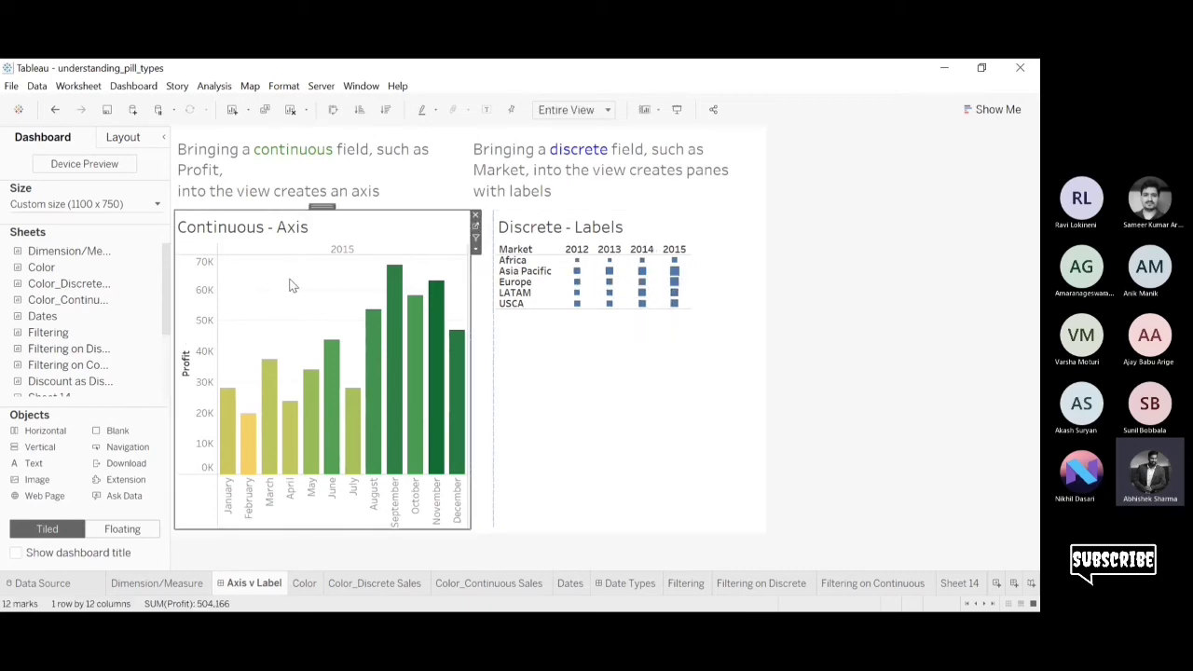
pyautogui.click(476, 228)
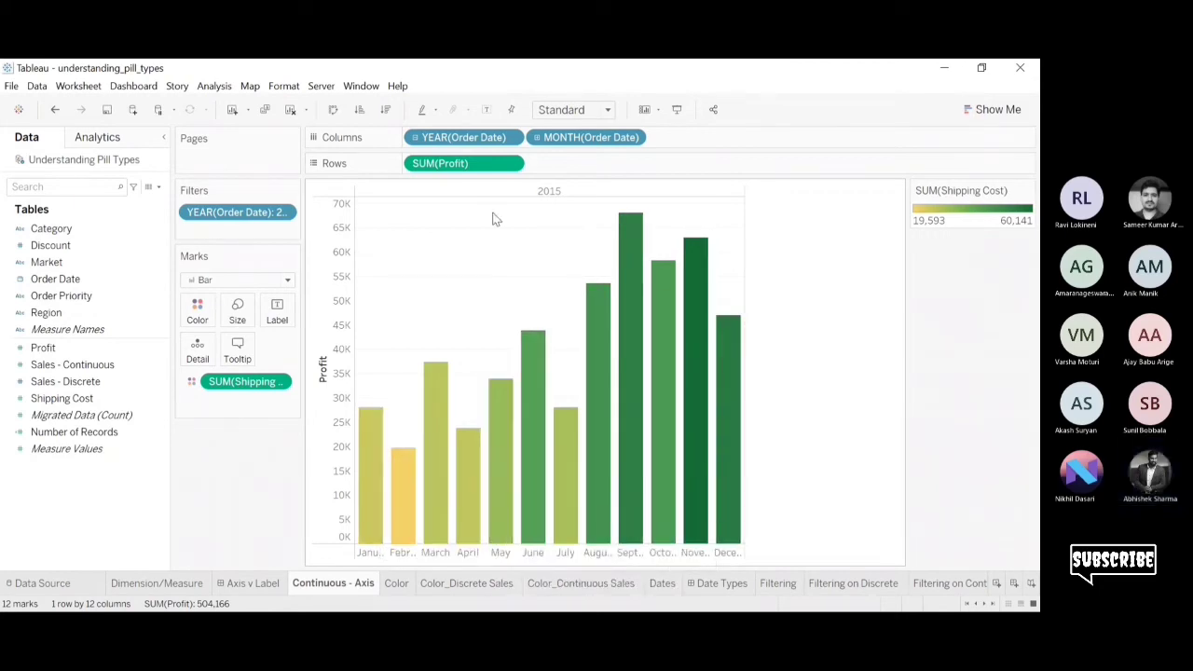
pyautogui.moveTo(466, 162); pyautogui.dragTo(246, 65)
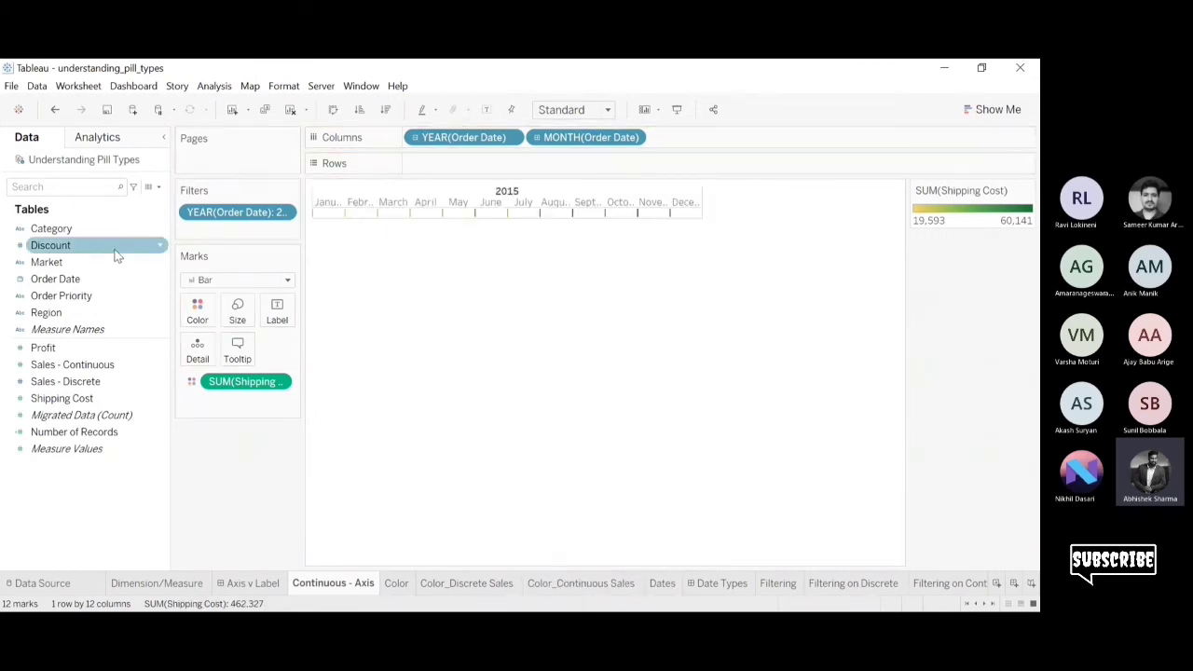
# Try Category in the rows of the Continuous - Axis worksheet, and undo the addition.
pyautogui.moveTo(80, 227); pyautogui.dragTo(455, 163)
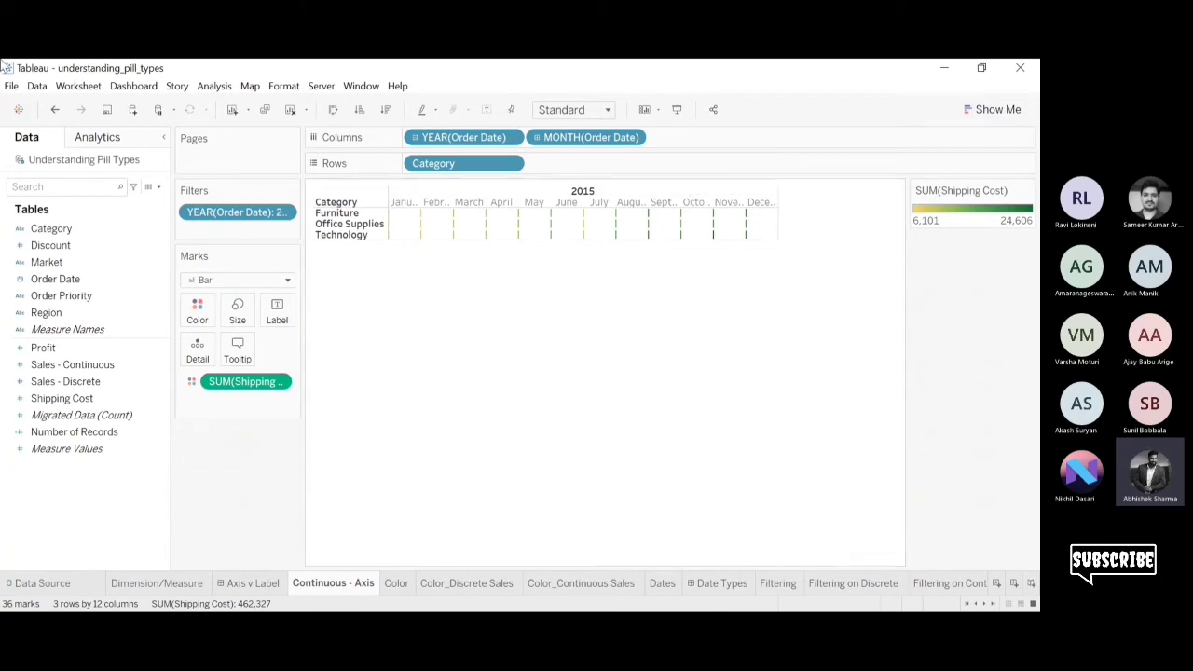
pyautogui.click(56, 110)
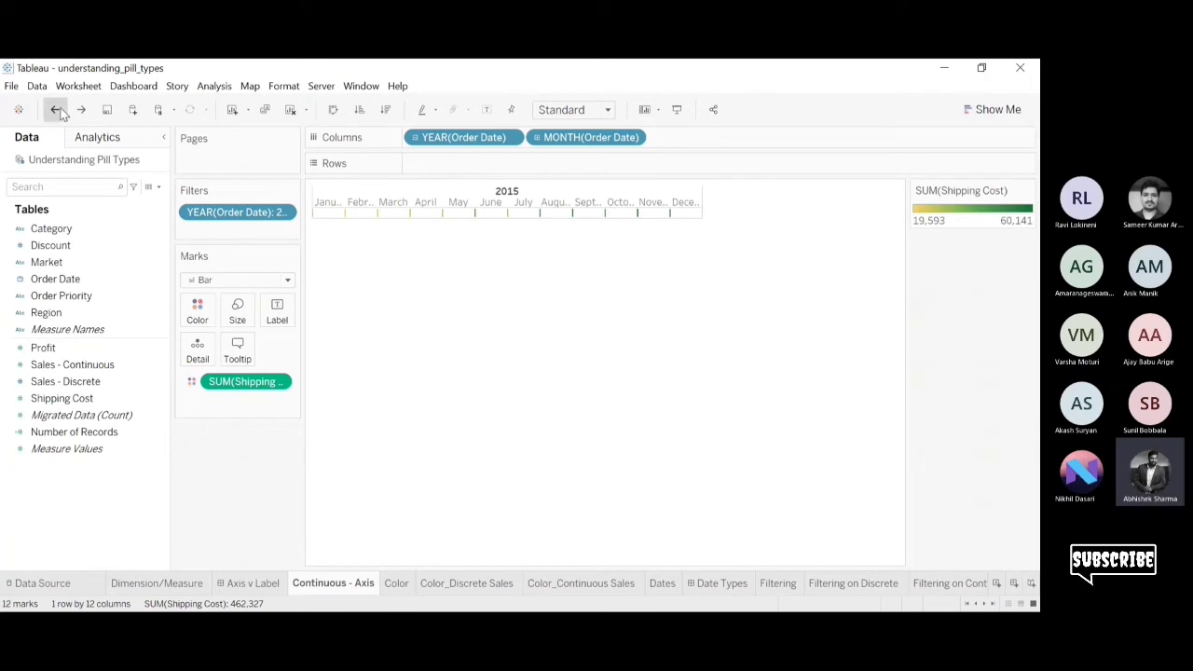
pyautogui.click(56, 110)
pyautogui.click(82, 109)
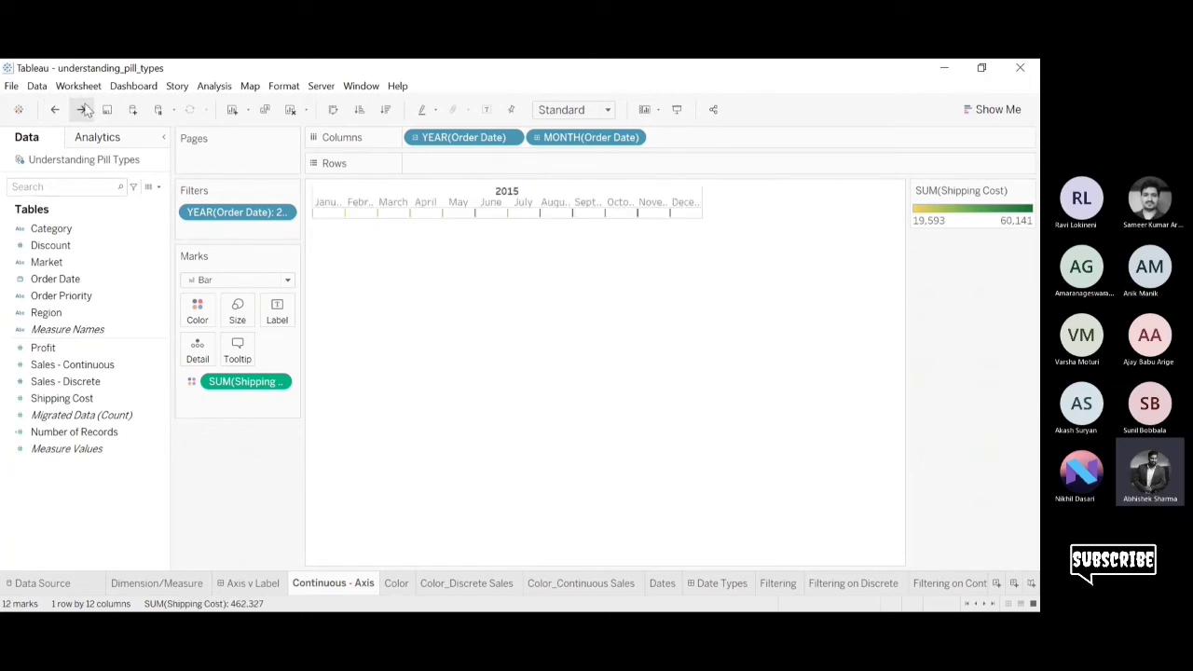
# Try Region in the rows, and undo both that addition and the earlier removal of Profit.
pyautogui.moveTo(57, 314); pyautogui.dragTo(452, 164)
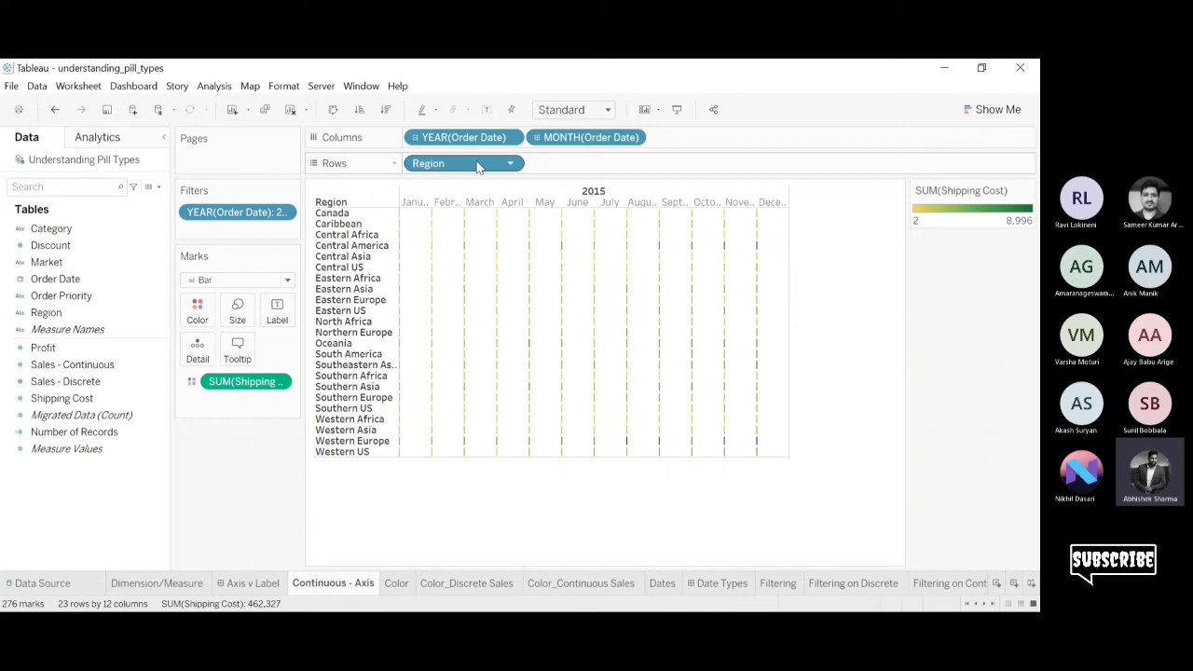
pyautogui.click(55, 110)
pyautogui.click(55, 109)
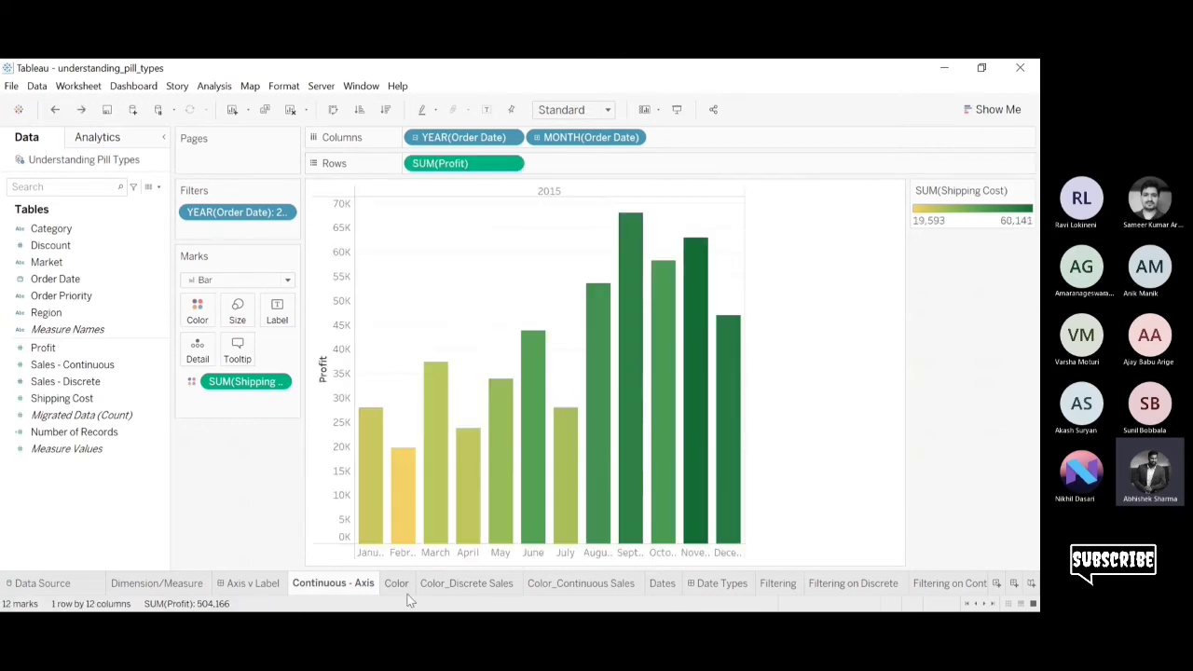
# Return to the Axis v Label dashboard and open its Discrete - Labels chart as its own worksheet.
pyautogui.click(261, 583)
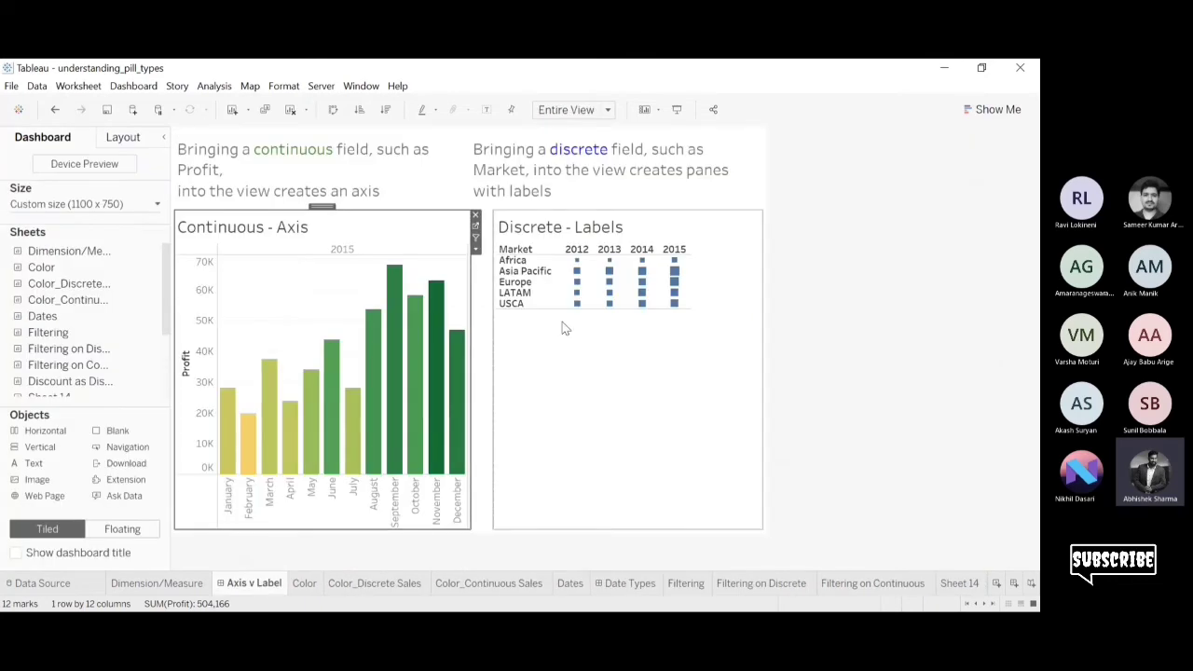
pyautogui.click(666, 367)
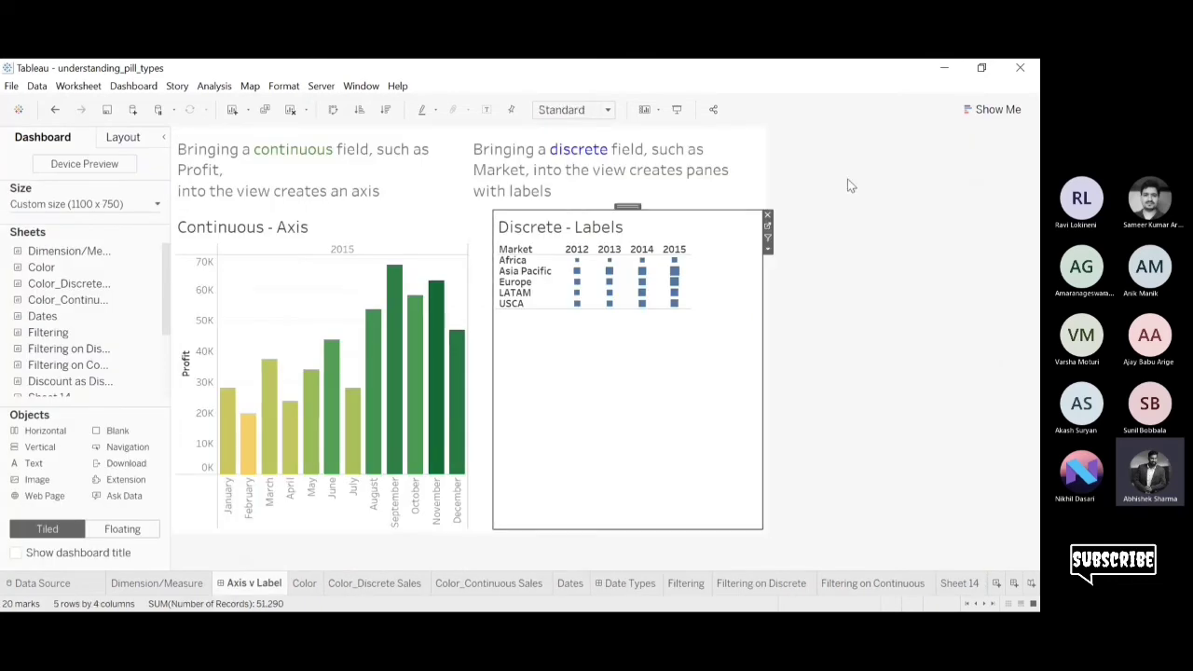
pyautogui.click(767, 229)
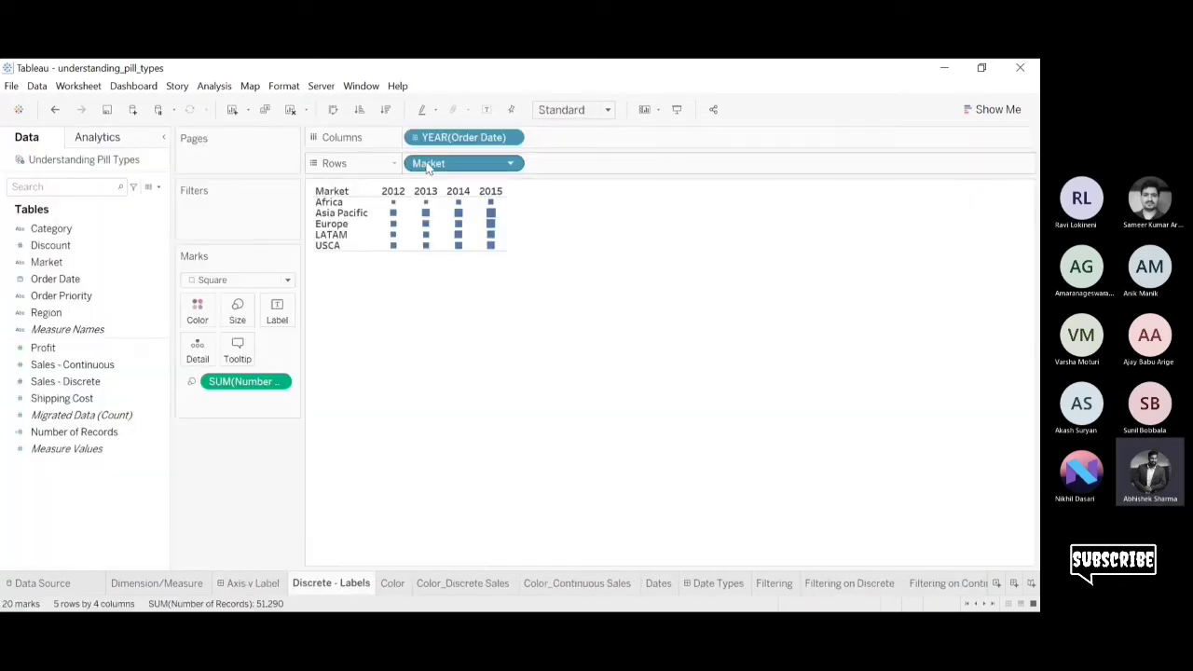
# Replace Market with Profit in the rows of the Discrete - Labels worksheet.
pyautogui.moveTo(393, 205)
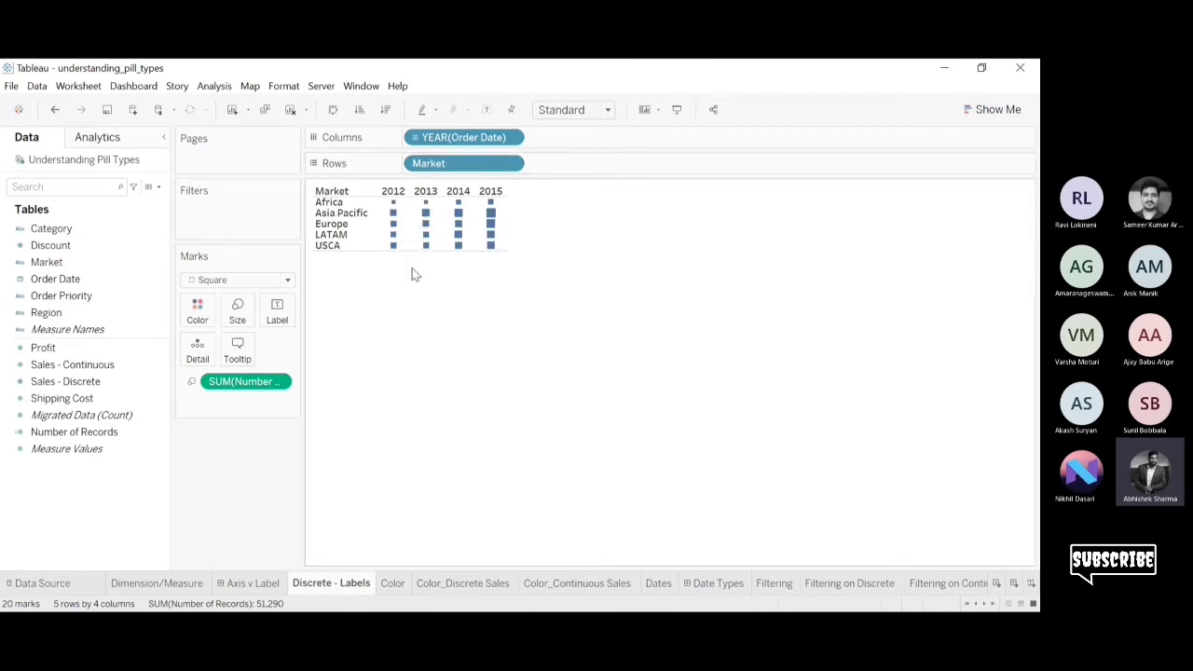
pyautogui.moveTo(464, 163); pyautogui.dragTo(185, 448)
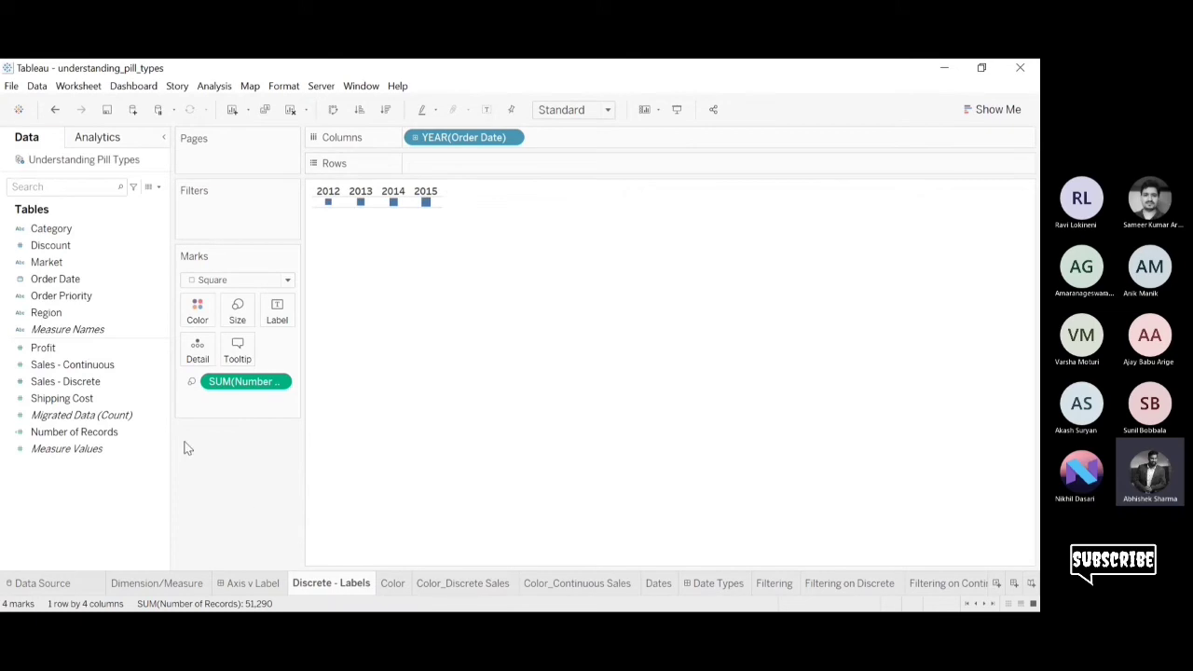
pyautogui.moveTo(78, 351); pyautogui.dragTo(468, 165)
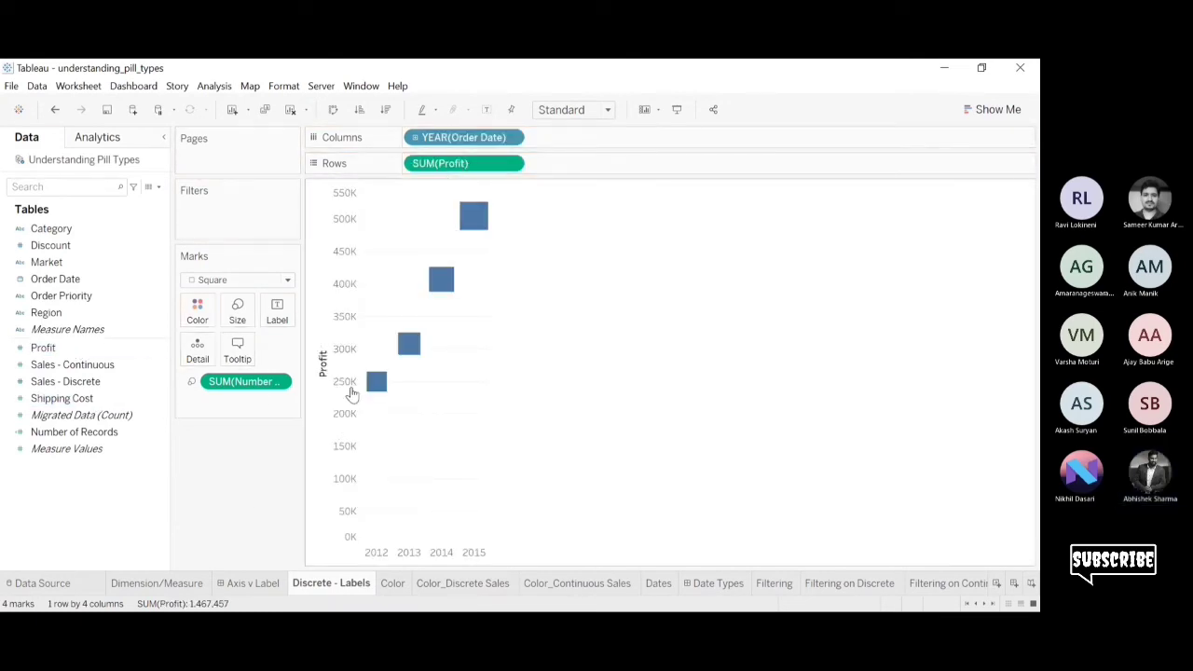
# Remove Number of Records from the marks and display Profit as bars with mark labels.
pyautogui.moveTo(235, 385); pyautogui.dragTo(236, 553)
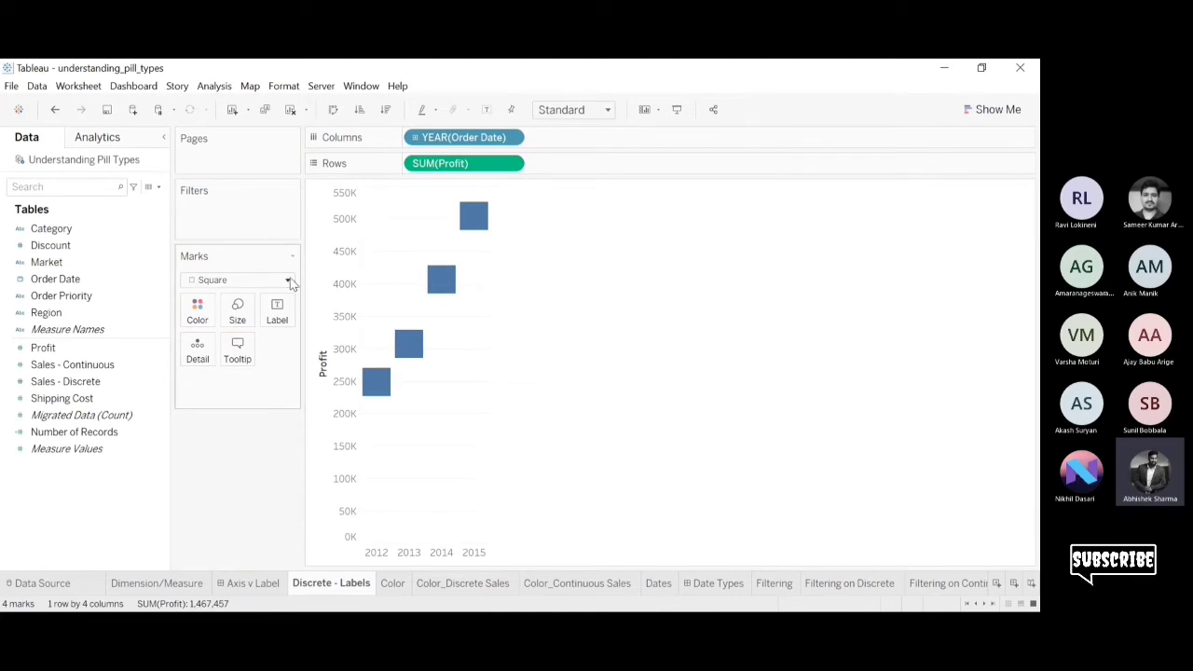
pyautogui.click(247, 313)
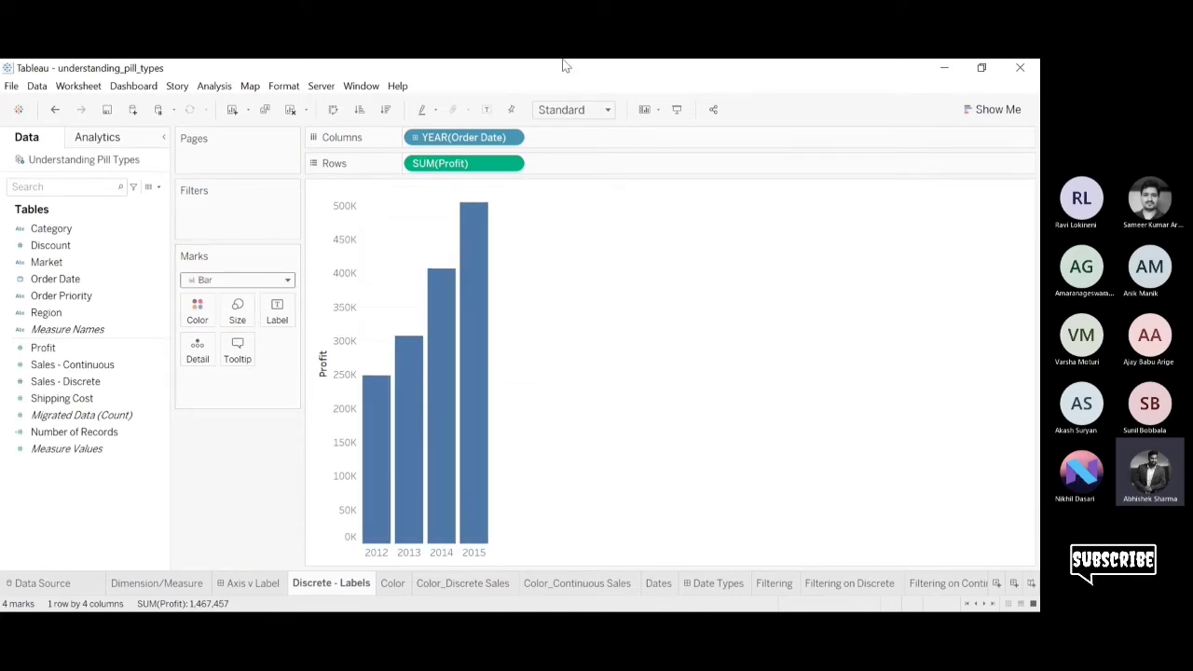
pyautogui.click(483, 113)
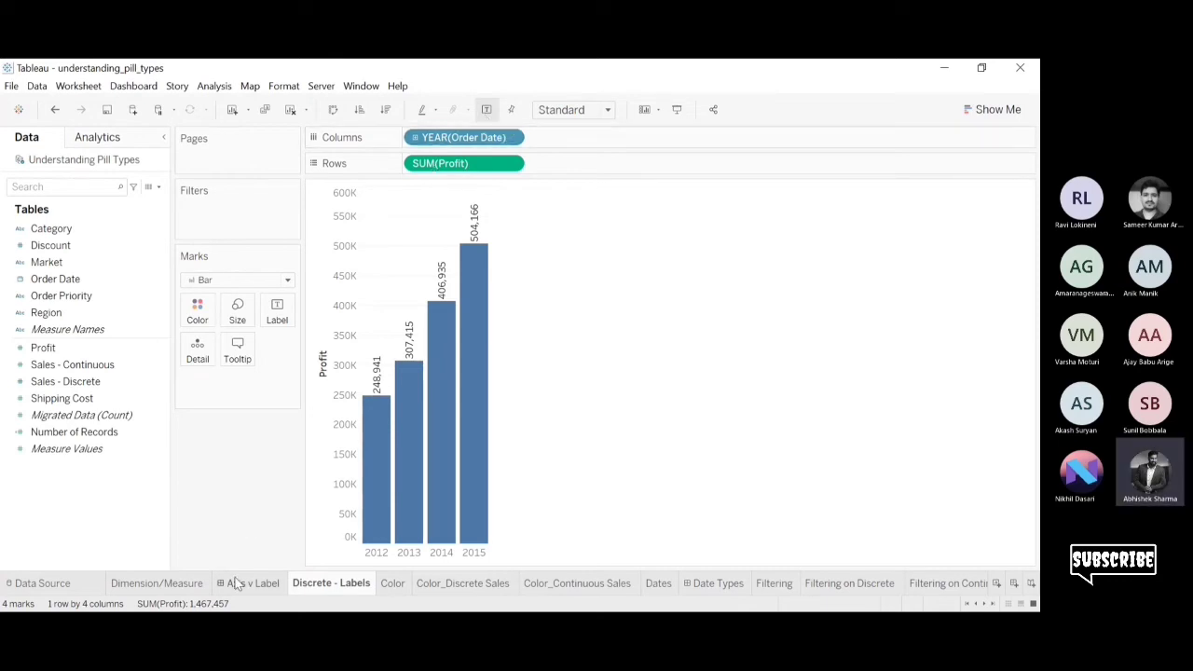
# Undo the changes to the Discrete - Labels worksheet back to the square marks with Market in the rows.
pyautogui.click(54, 110)
pyautogui.click(54, 110)
pyautogui.click(54, 110)
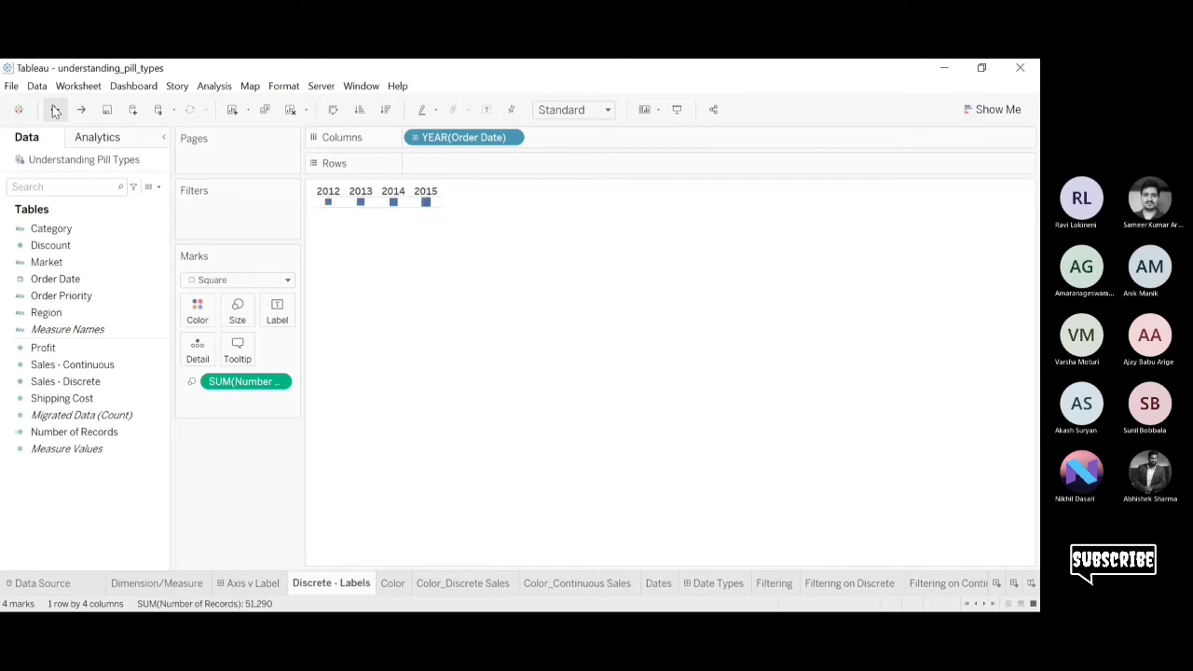
pyautogui.click(54, 110)
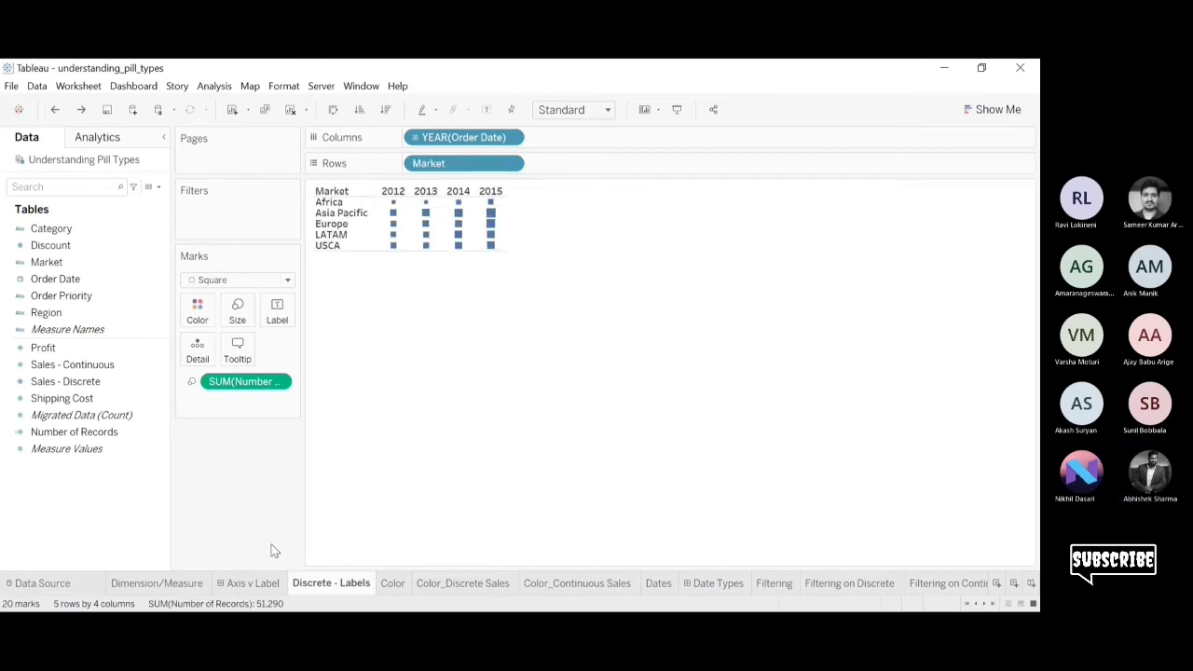
# Try removing Profit from the rows of the dashboard's Continuous - Axis worksheet, and undo the removal.
pyautogui.click(233, 579)
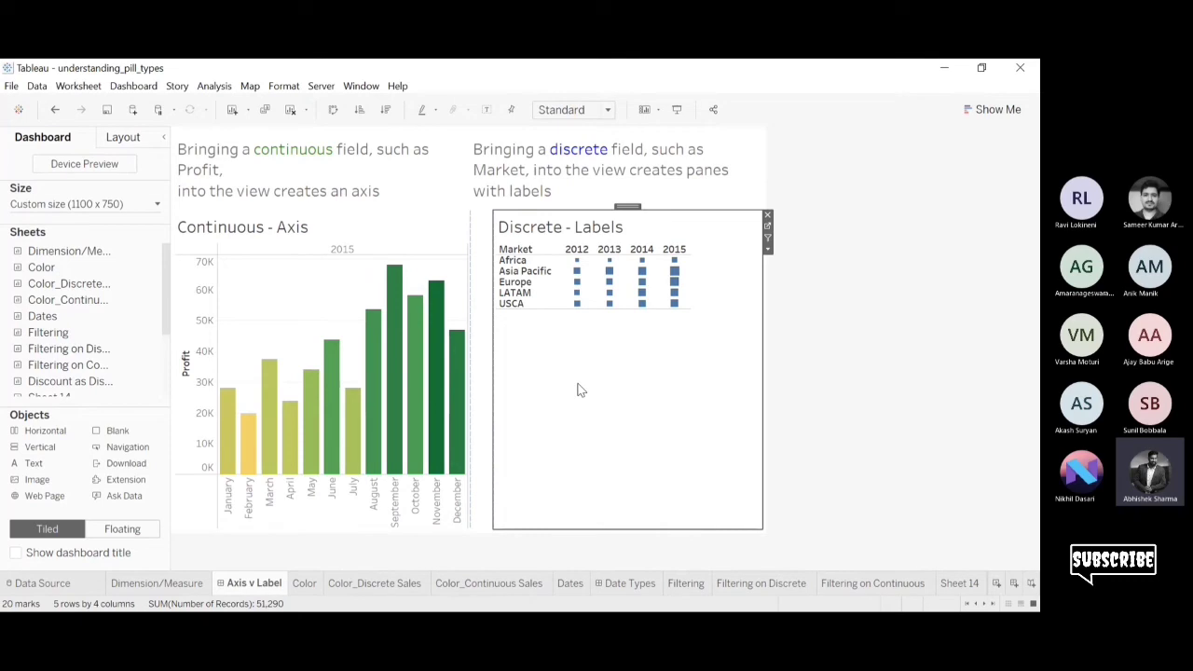
pyautogui.click(299, 354)
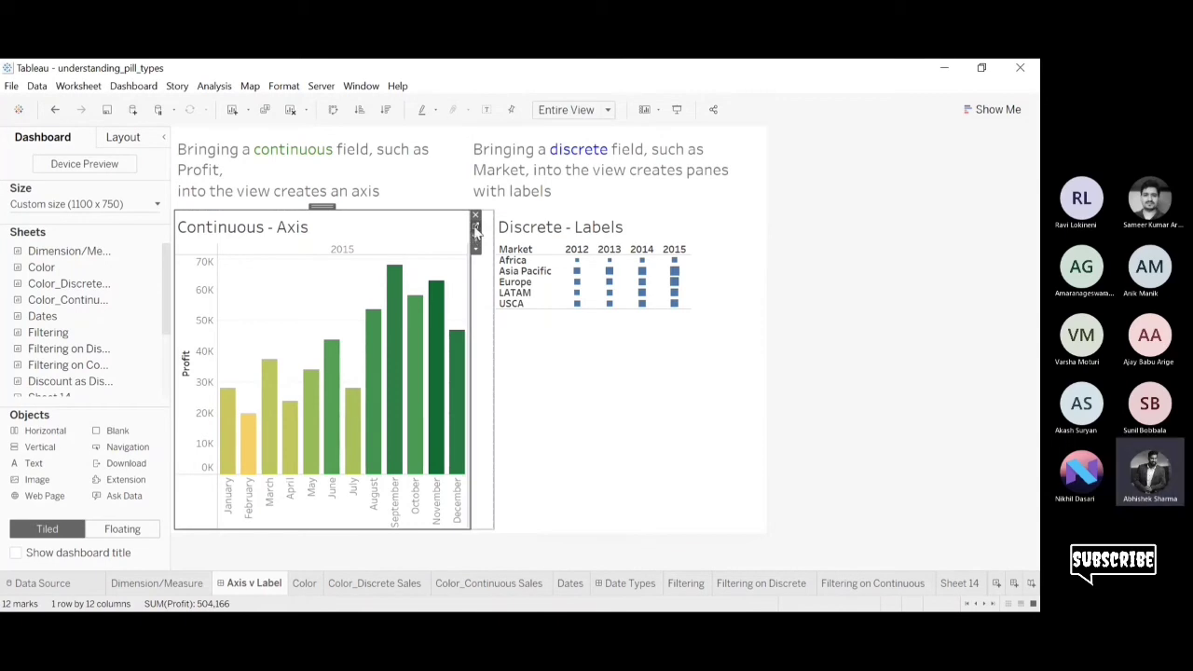
pyautogui.click(476, 226)
pyautogui.moveTo(455, 165); pyautogui.dragTo(238, 518)
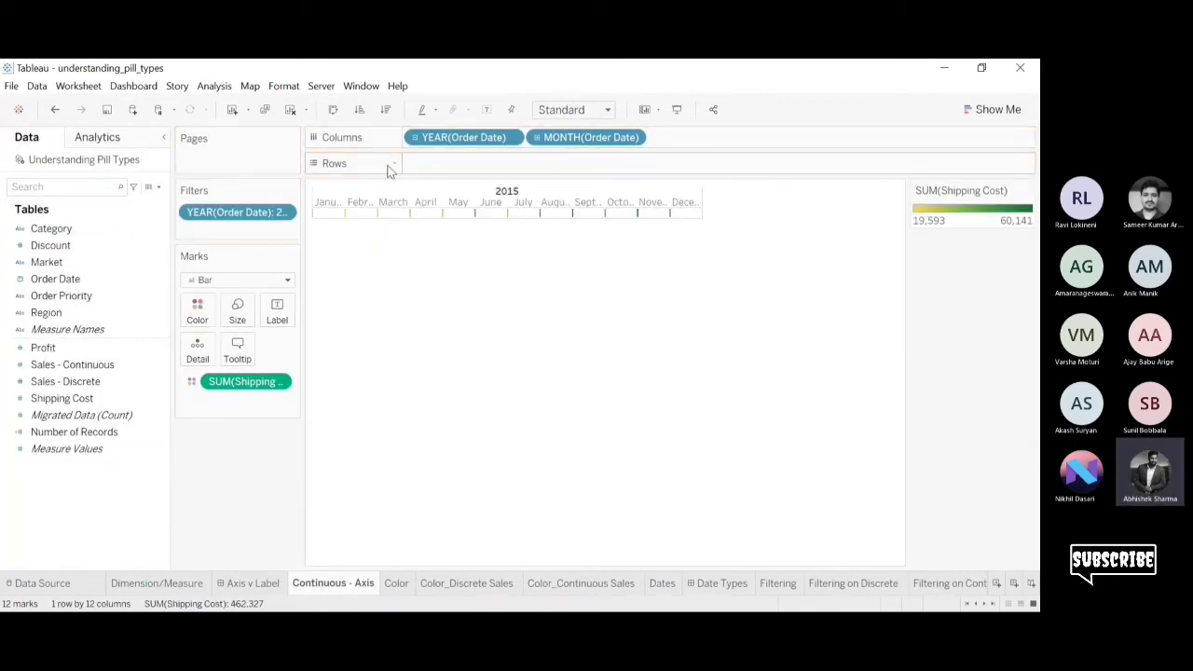
pyautogui.click(53, 110)
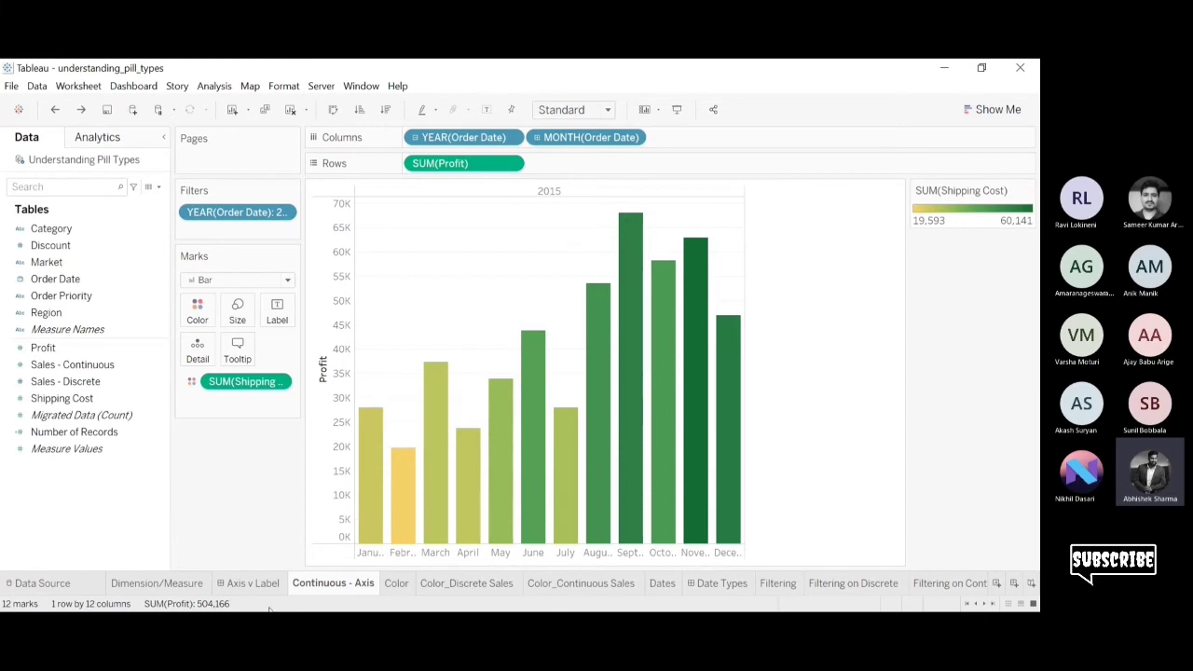
# Go back to the Axis v Label dashboard and examine the Market rows in the Discrete - Labels worksheet.
pyautogui.click(262, 585)
pyautogui.click(628, 410)
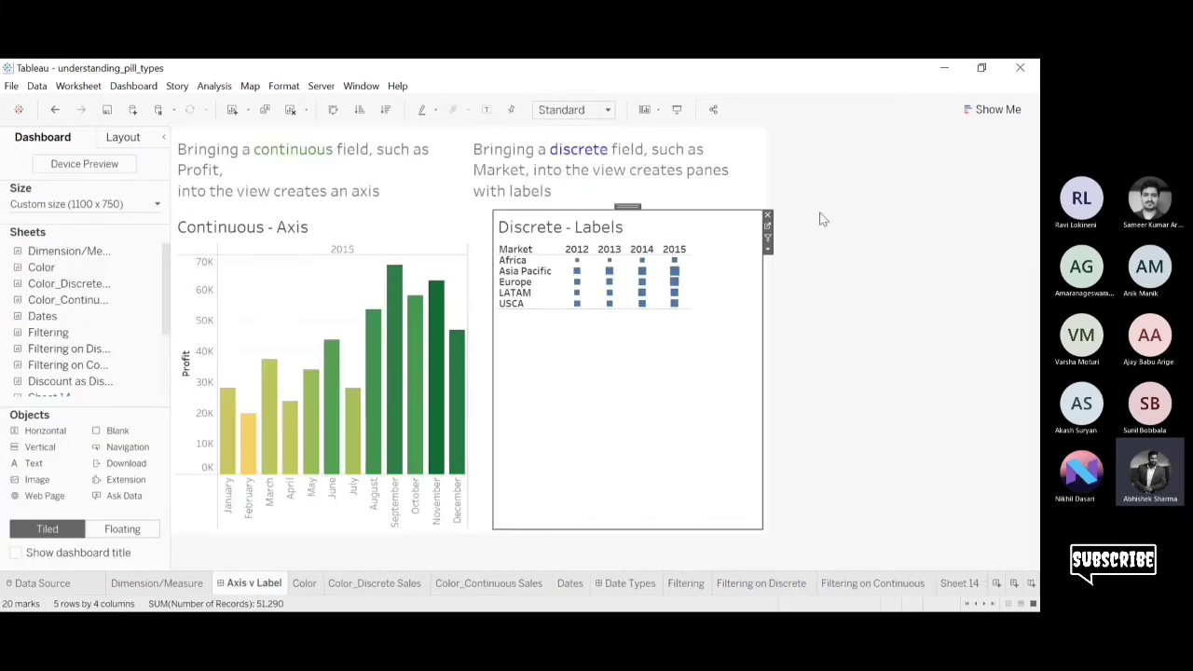
pyautogui.click(768, 227)
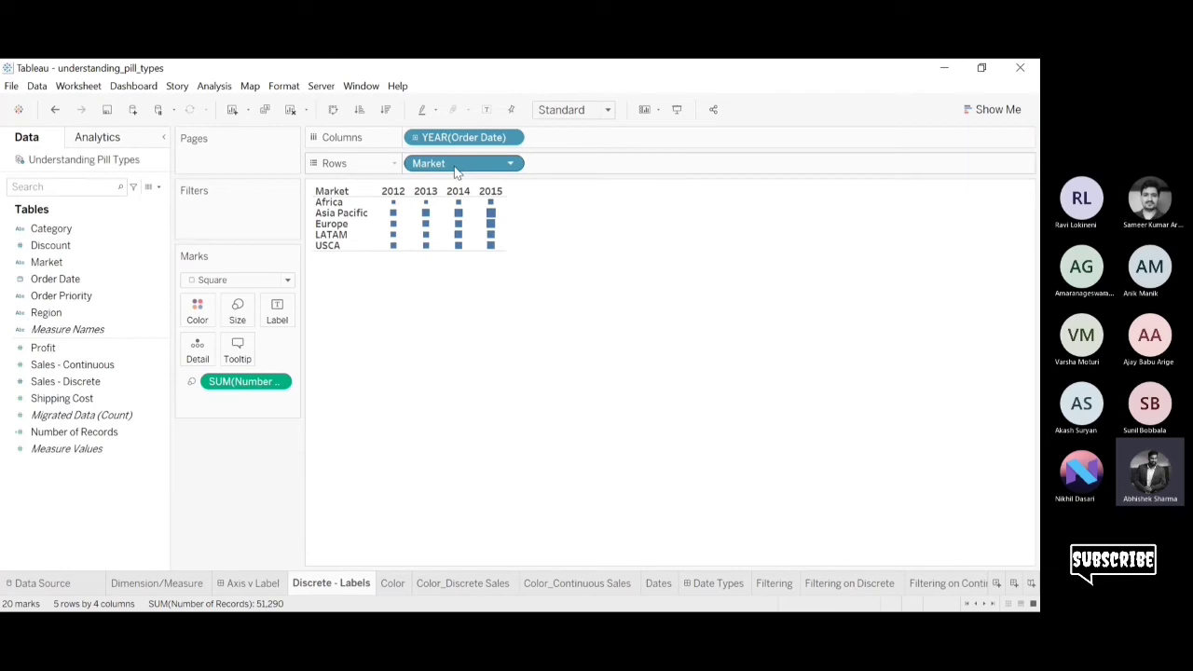
# Open the Color worksheet and show mark labels on the monthly Profit bars.
pyautogui.click(251, 585)
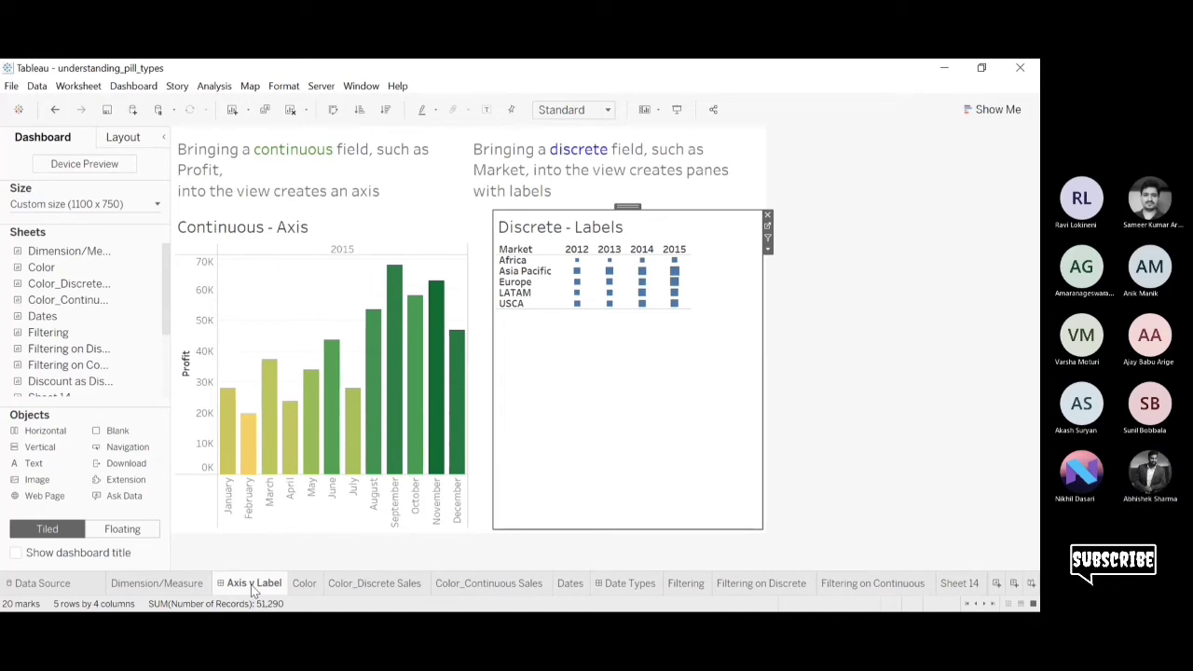
pyautogui.click(304, 583)
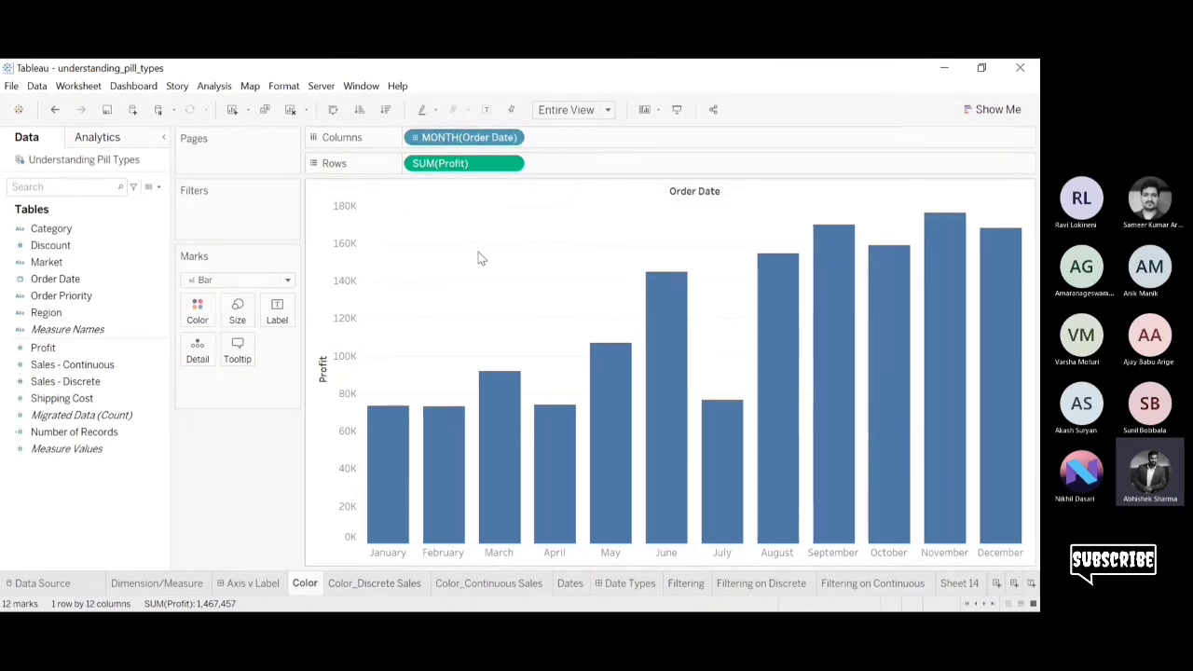
pyautogui.click(486, 109)
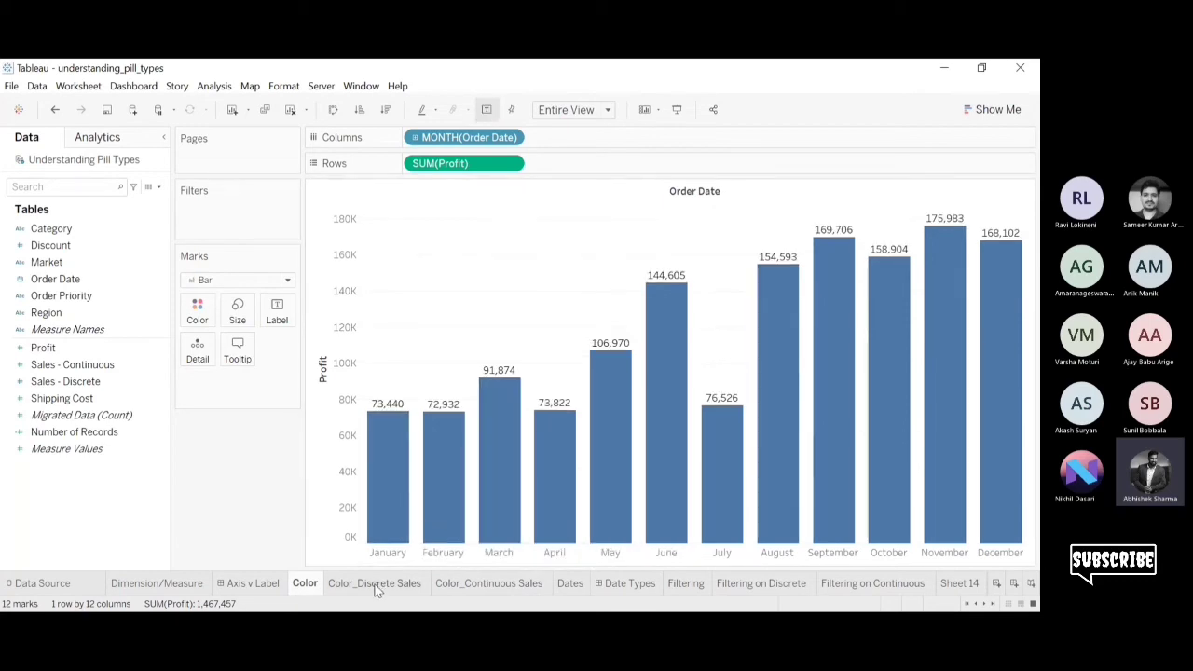
# Compare the Sales - Continuous and Sales - Discrete fields and duplicate Sales - Continuous.
pyautogui.click(82, 365)
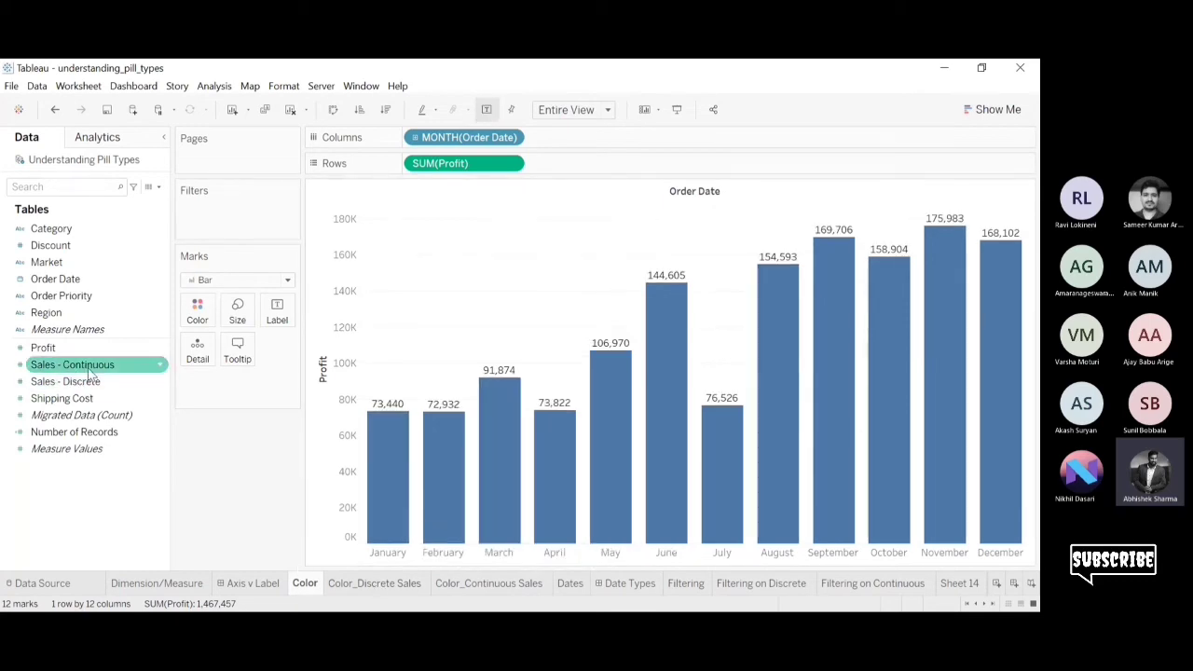
pyautogui.click(85, 383)
pyautogui.click(92, 368)
pyautogui.click(96, 383)
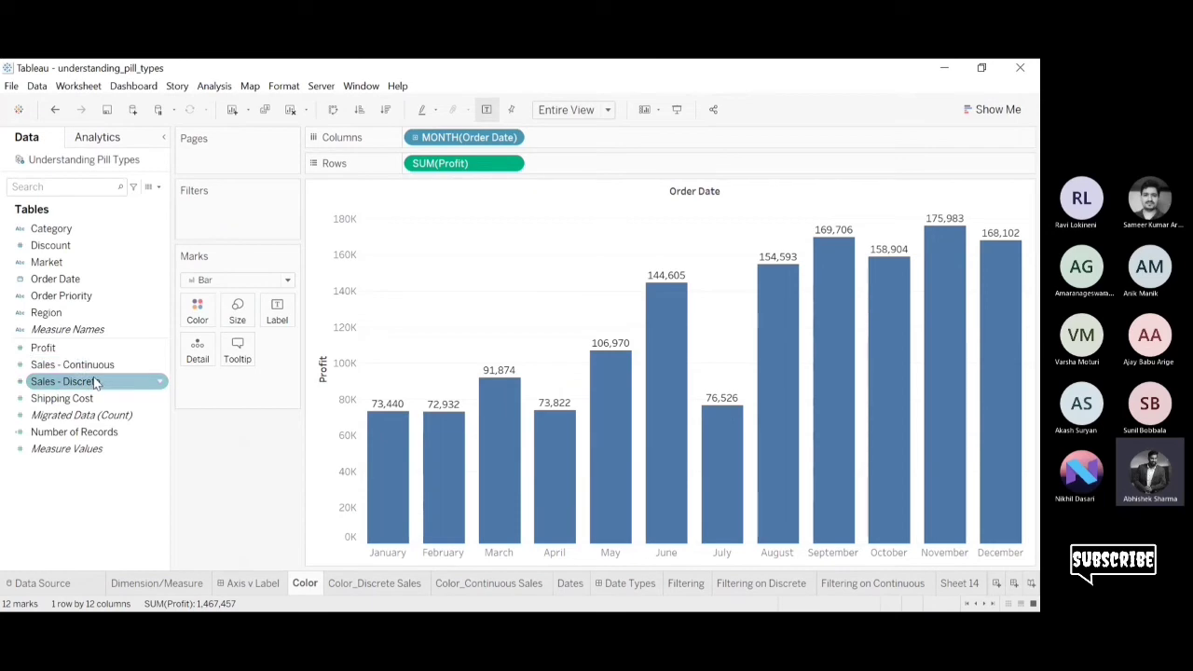
pyautogui.click(160, 366)
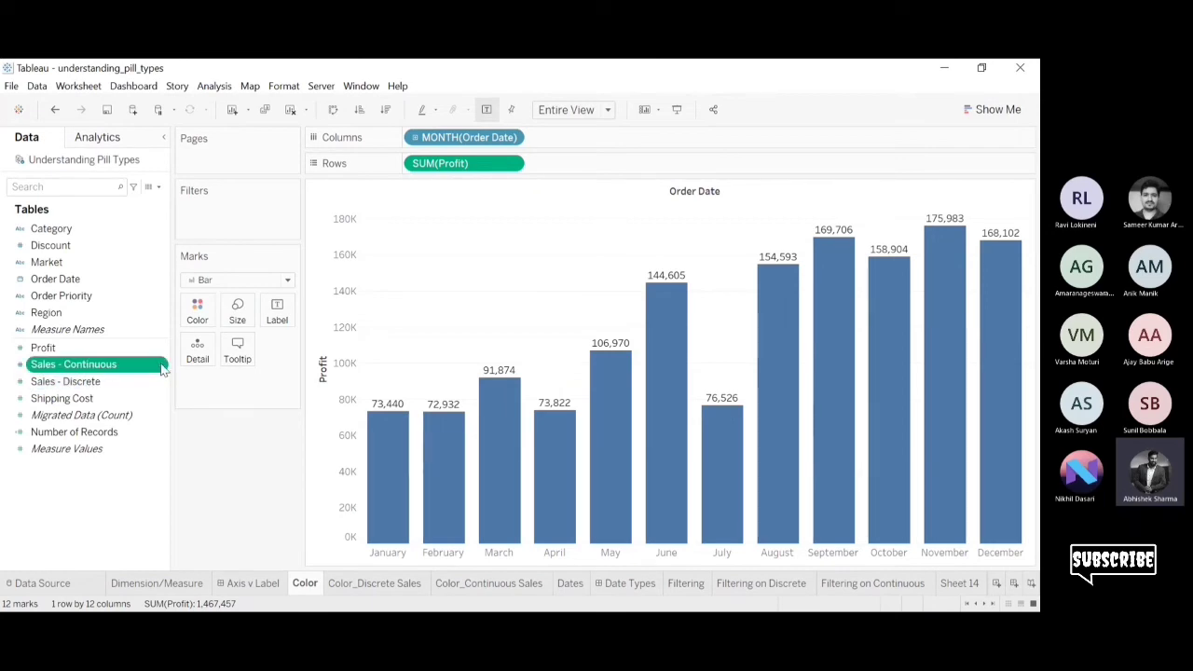
pyautogui.click(236, 570)
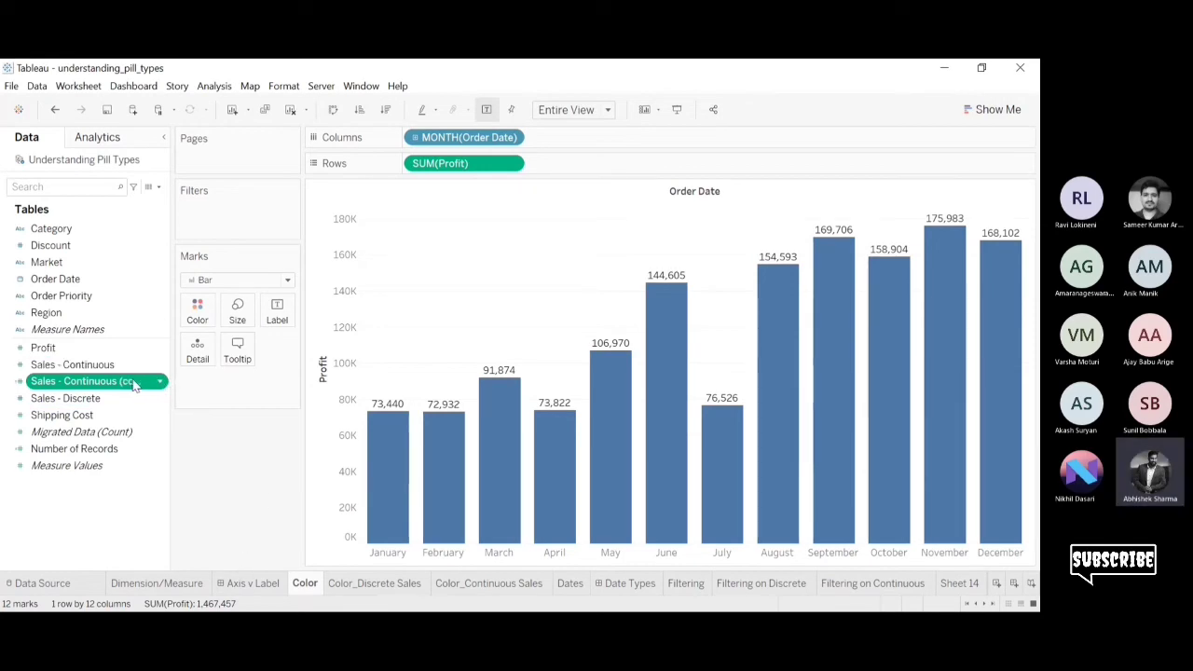
# Rename the copied Sales - Continuous field as Sales-Discrete.
pyautogui.click(133, 381)
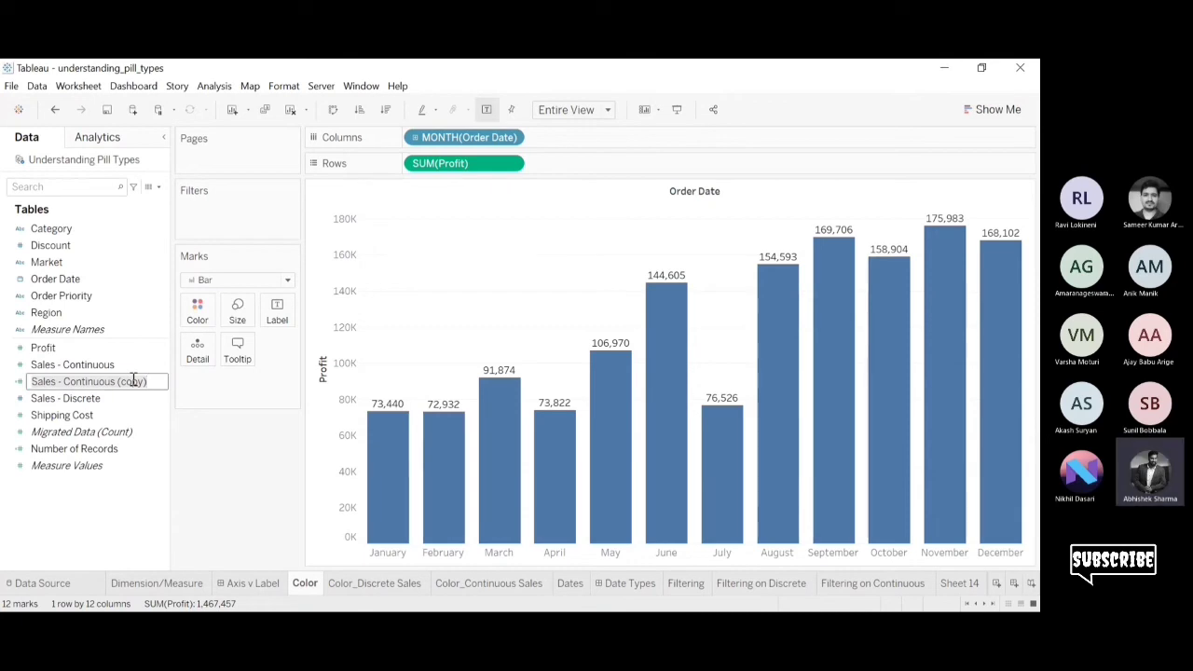
pyautogui.write('Sales')
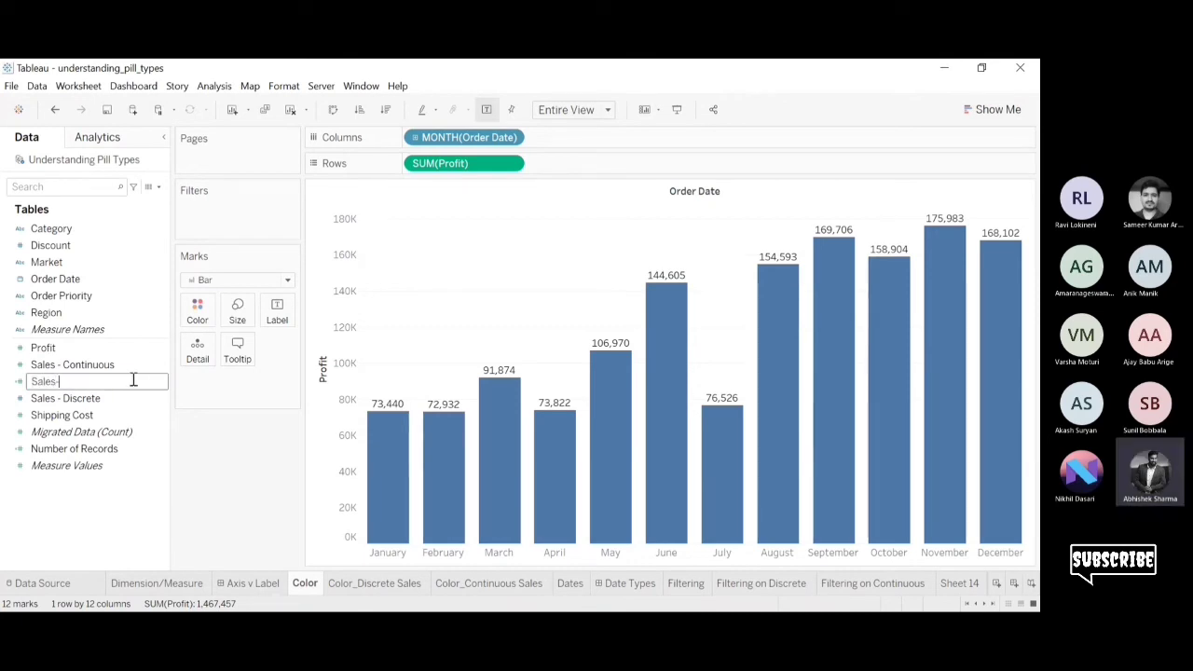
pyautogui.write('-Discrete')
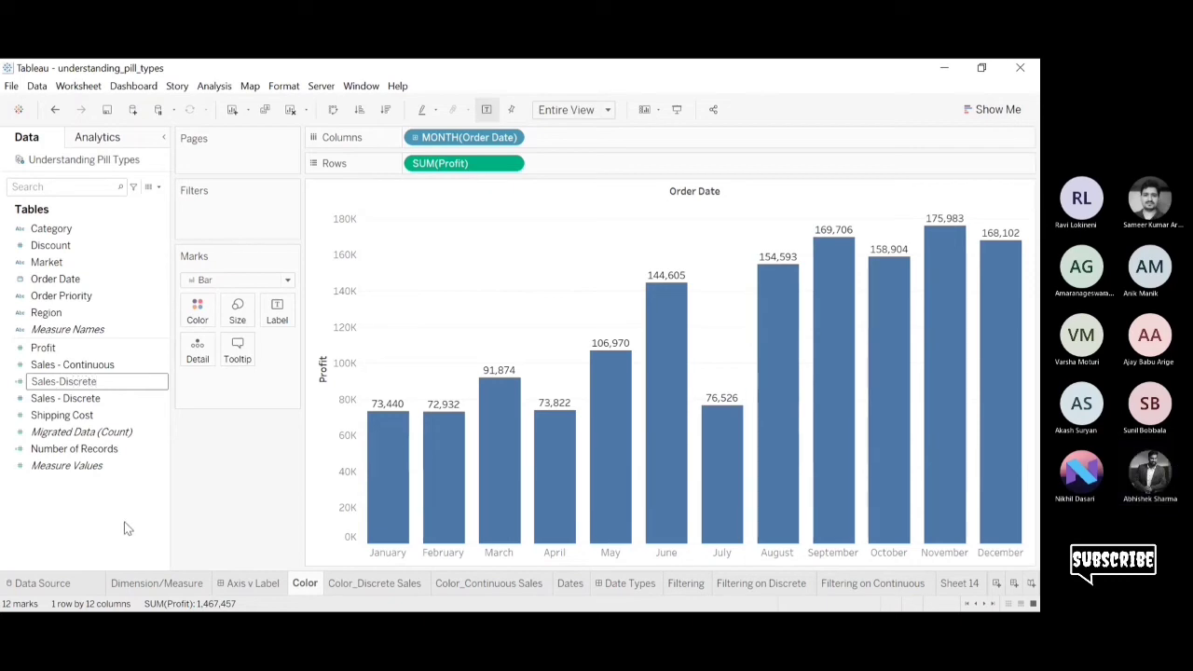
pyautogui.press('Return')
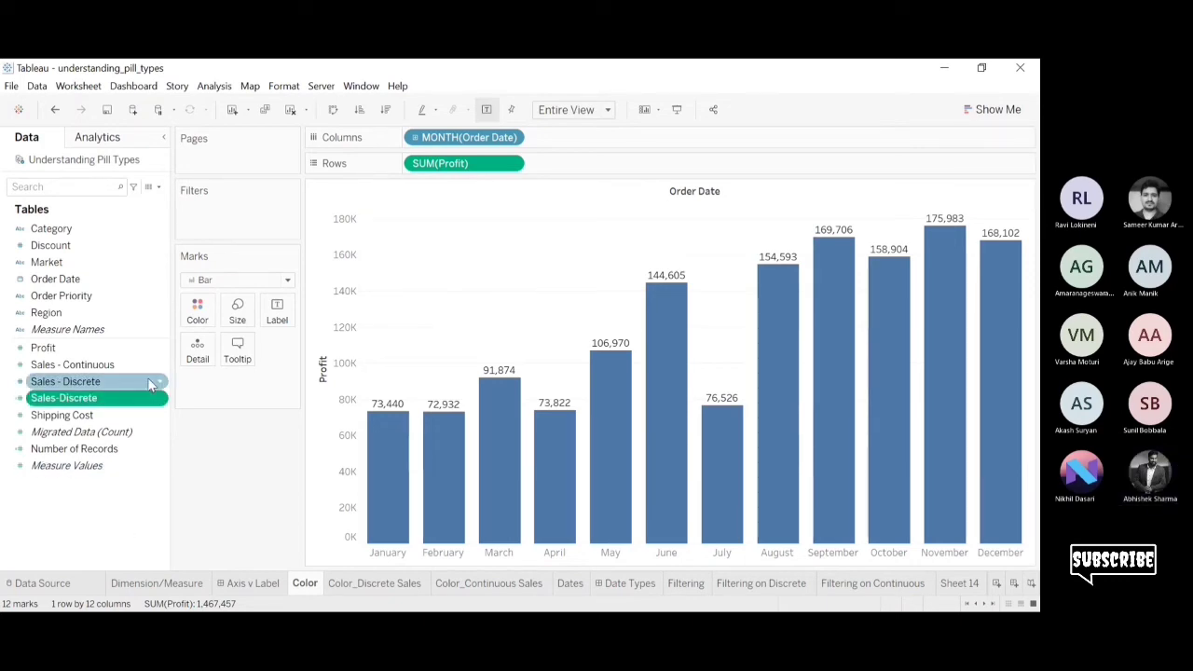
# Open the Color_Discrete Sales worksheet to examine its bars coloured by discrete sales.
pyautogui.click(251, 257)
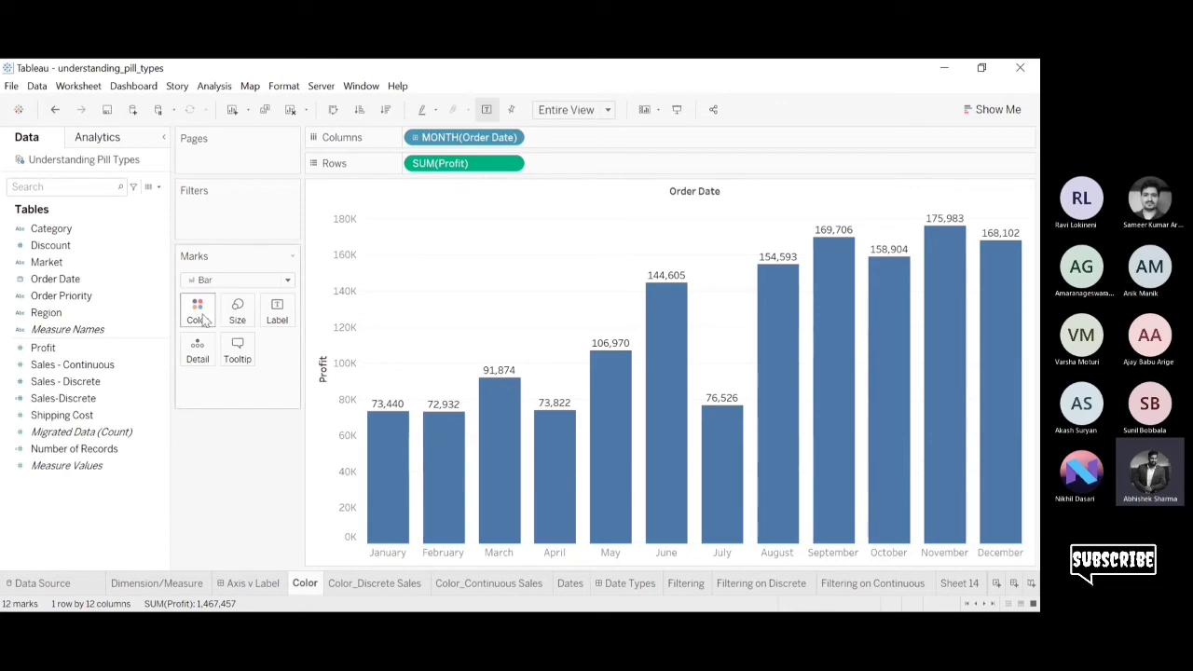
pyautogui.click(371, 584)
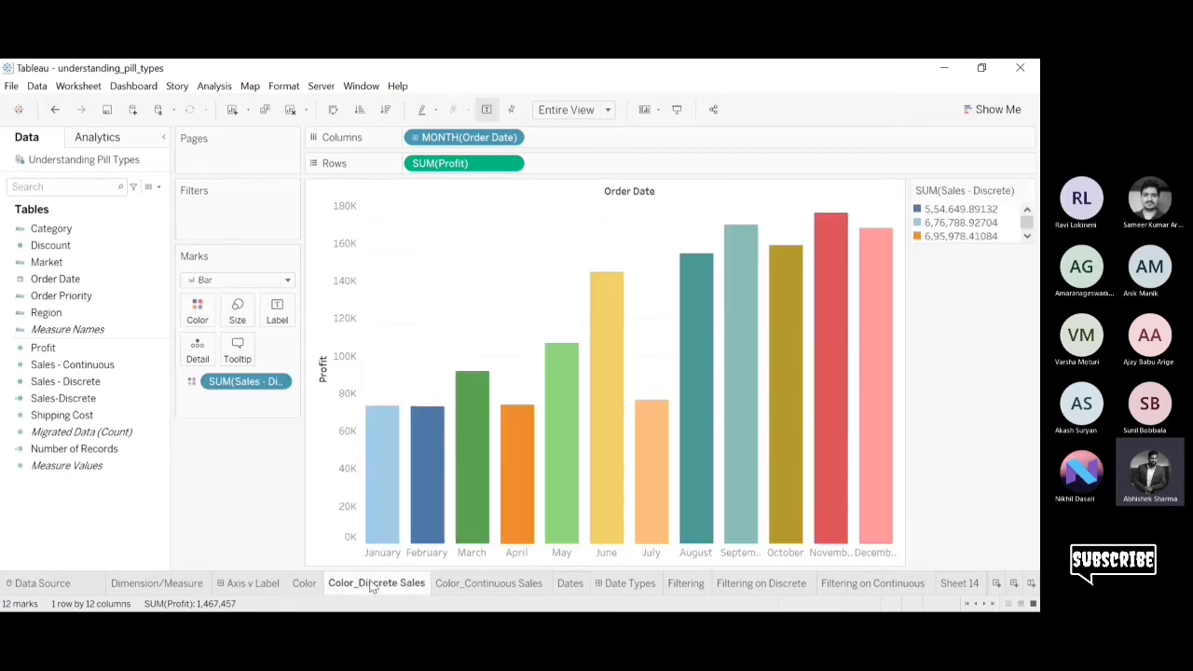
# Compare the single-coloured bars on the Color worksheet with the bars on the Color_Discrete Sales worksheet.
pyautogui.click(80, 369)
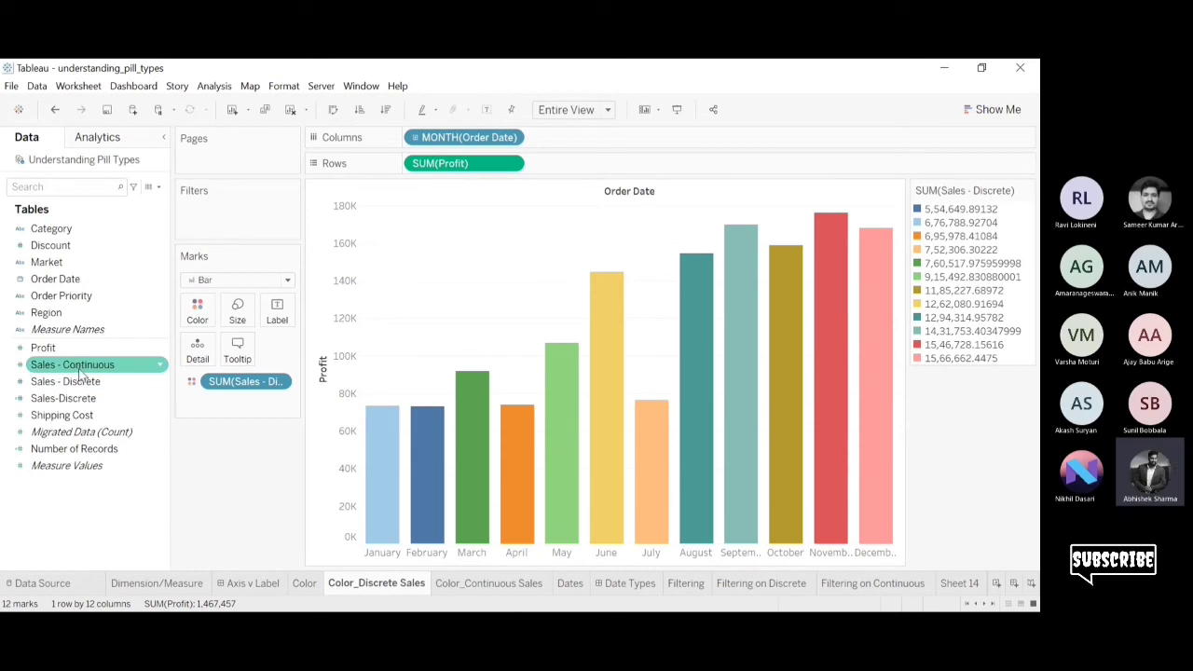
pyautogui.click(89, 383)
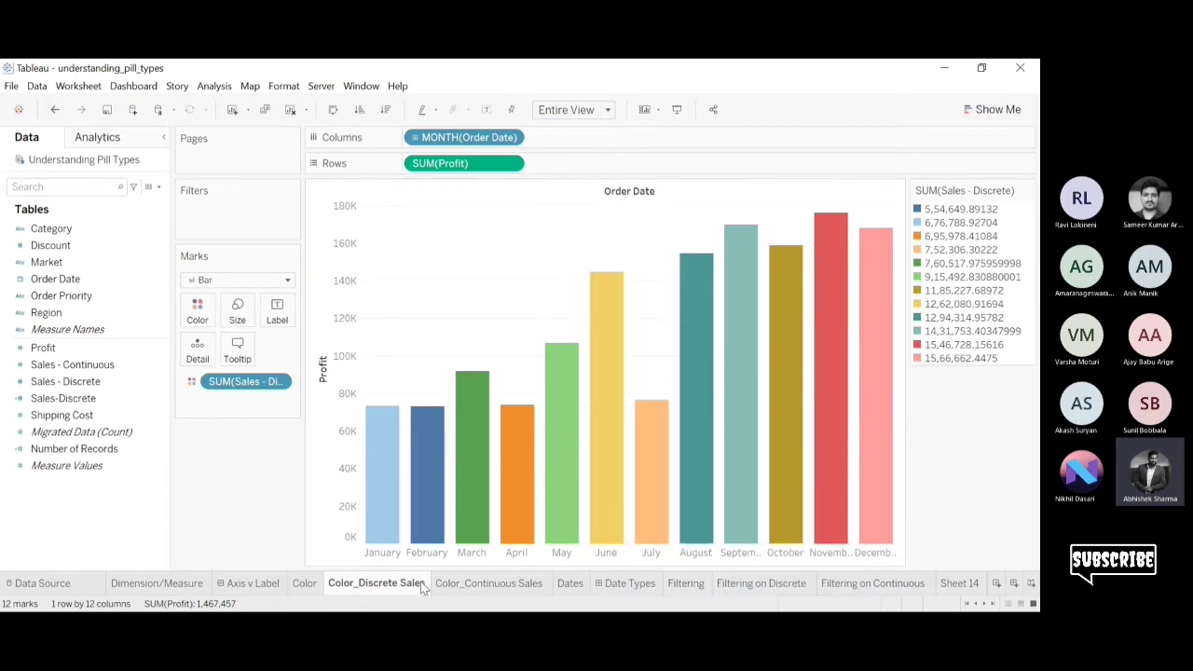
pyautogui.click(305, 585)
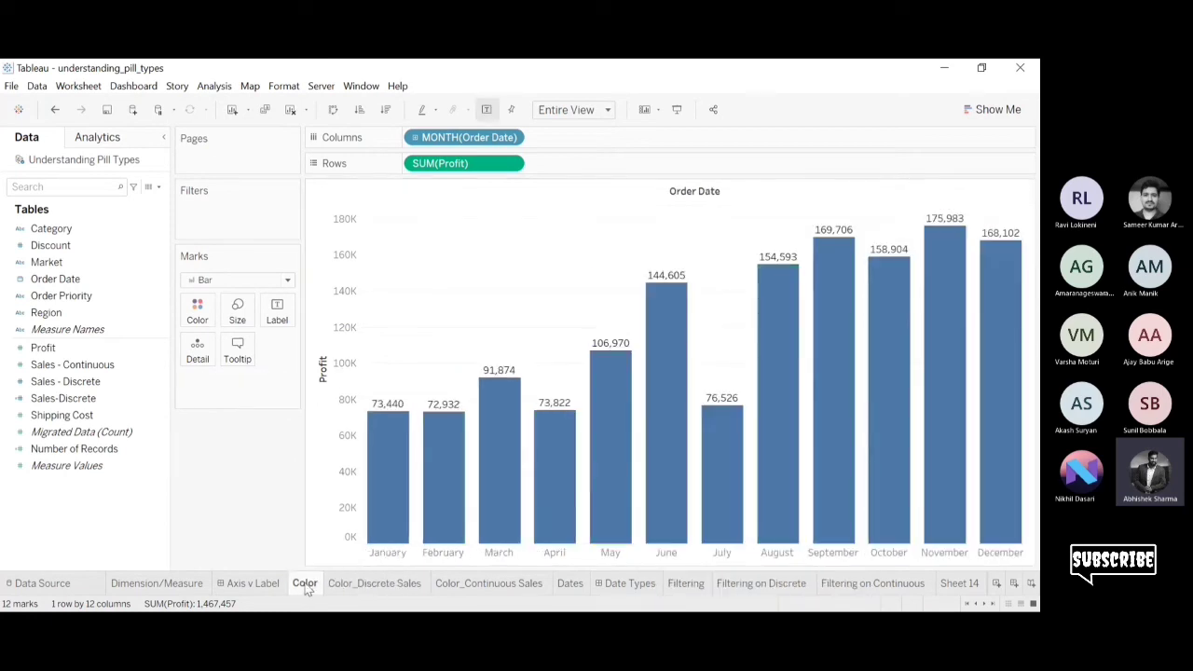
pyautogui.click(363, 583)
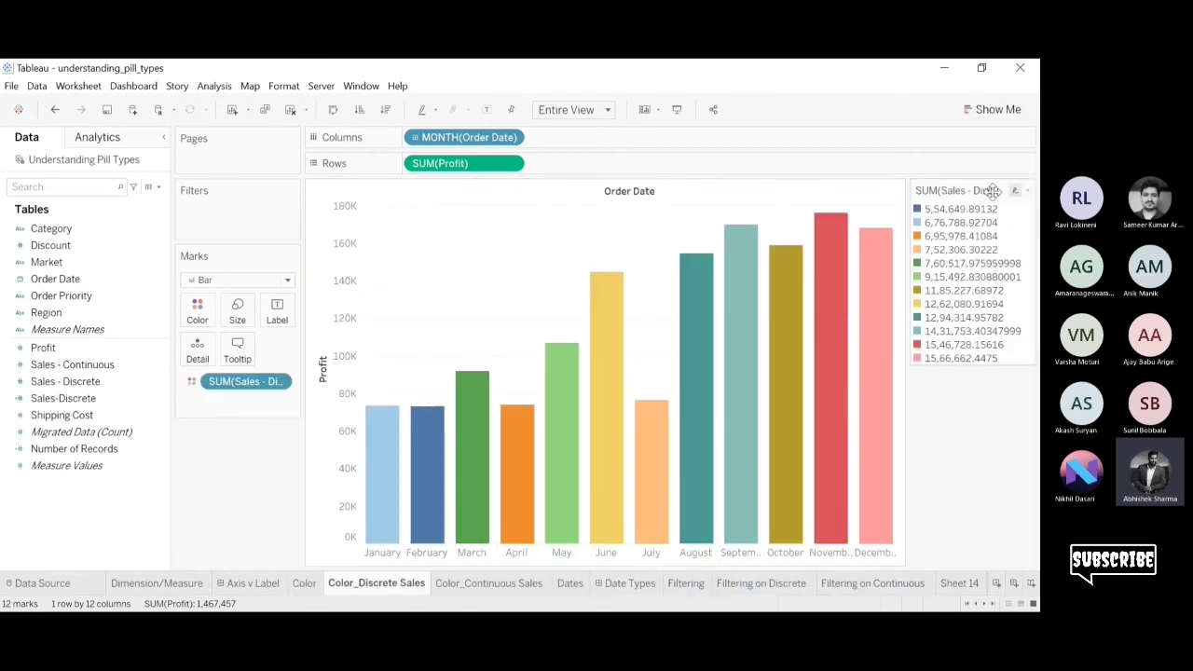
# Inspect the July bar on Color_Discrete Sales and show mark labels on the monthly Profit bars.
pyautogui.moveTo(378, 434)
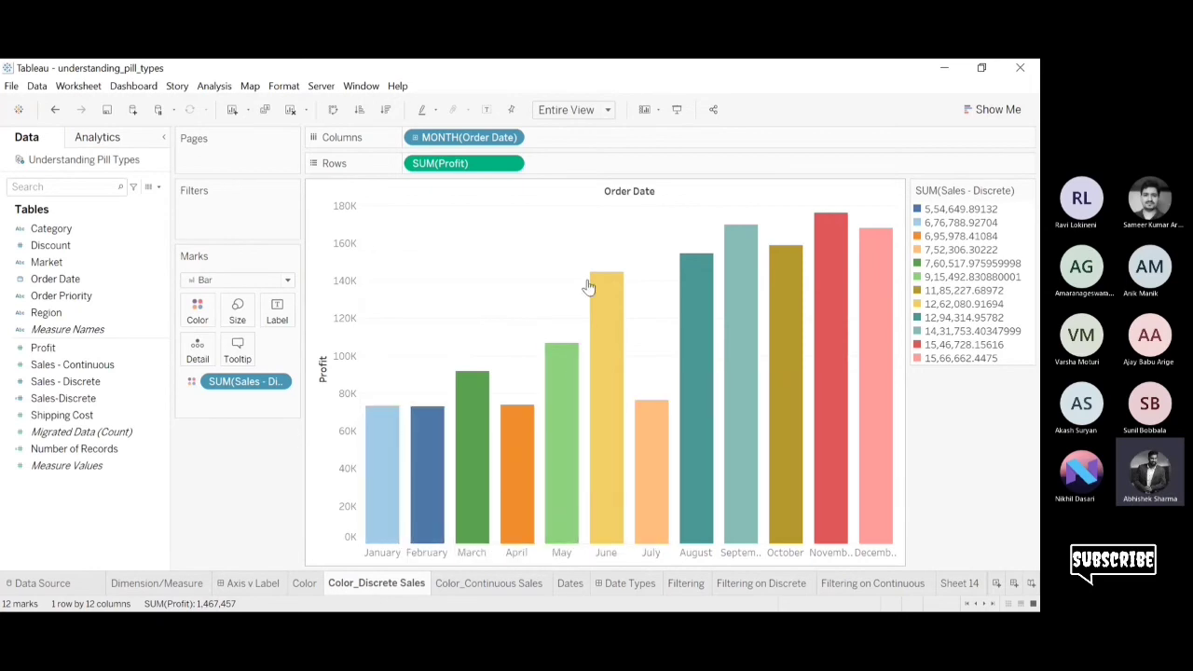
pyautogui.moveTo(648, 464)
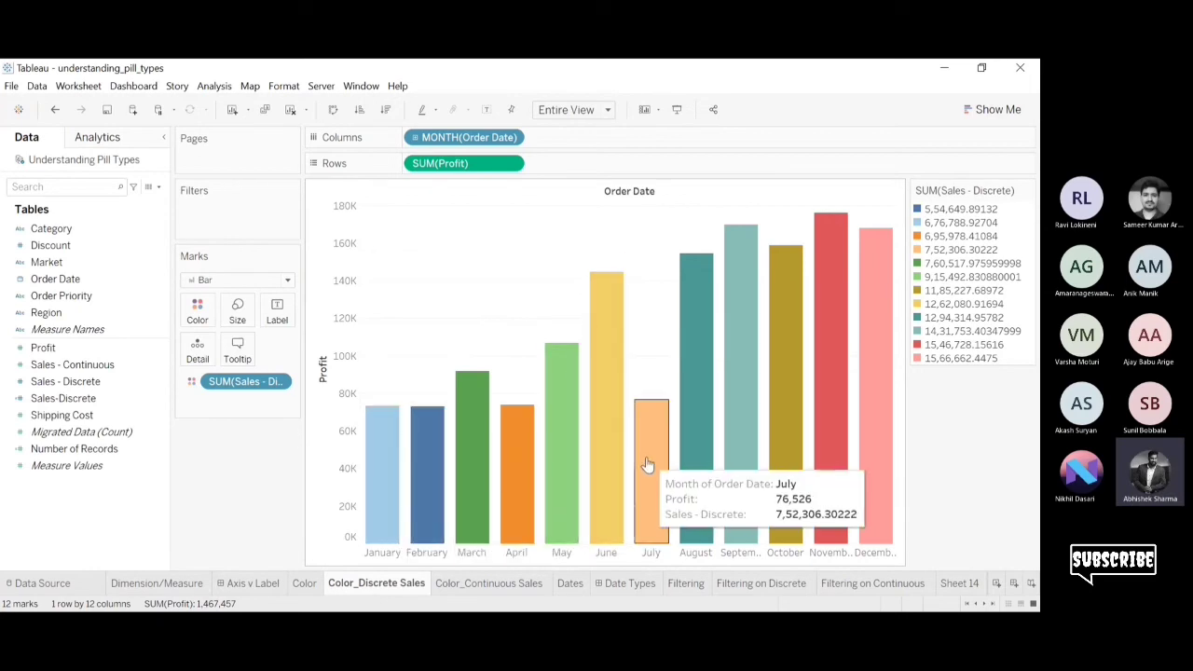
pyautogui.click(486, 109)
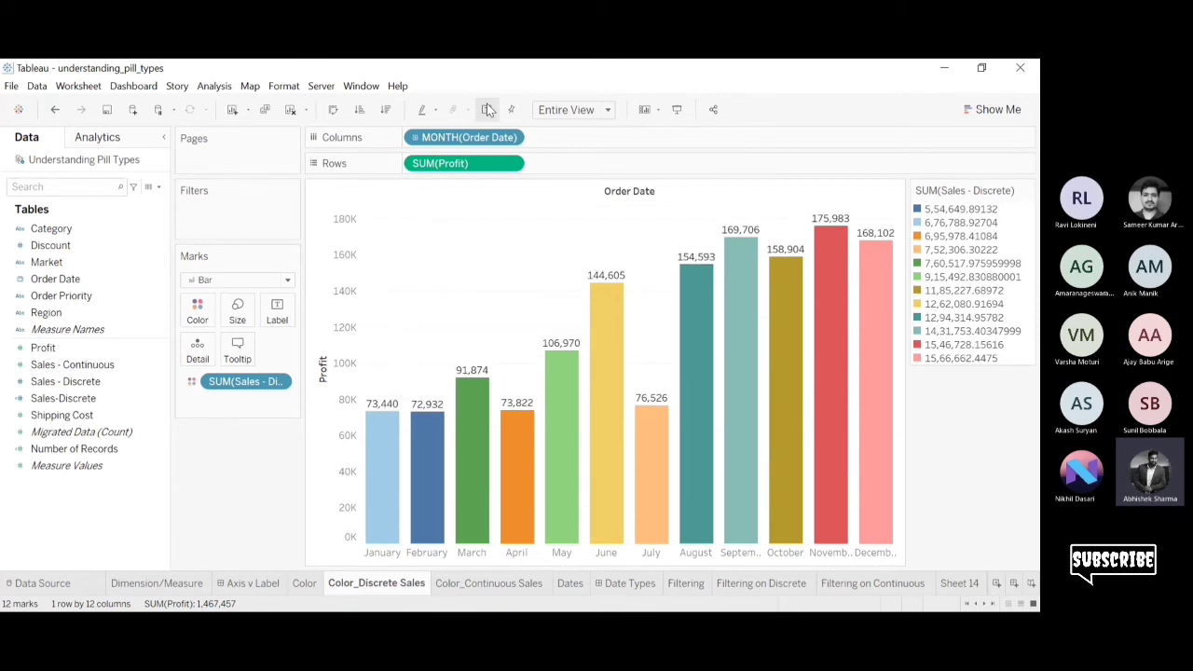
pyautogui.moveTo(750, 352)
# Try colouring the Color worksheet's monthly Profit bars by Sales - Discrete and undo the change.
pyautogui.click(315, 587)
pyautogui.click(82, 382)
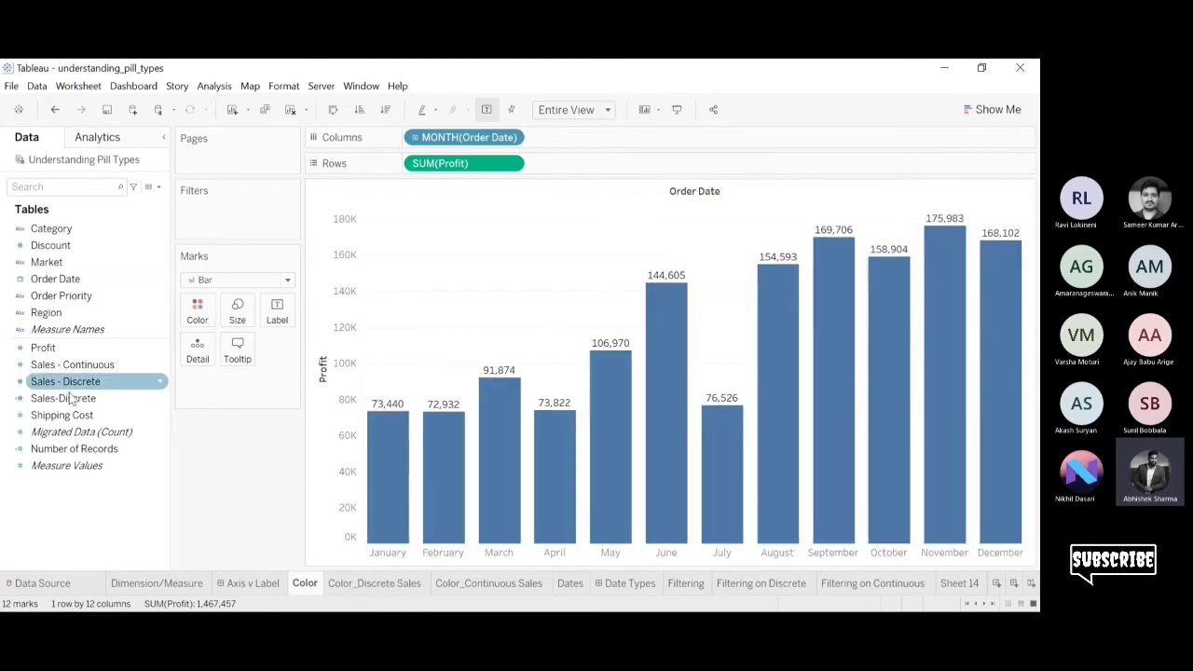
pyautogui.moveTo(82, 382); pyautogui.dragTo(196, 312)
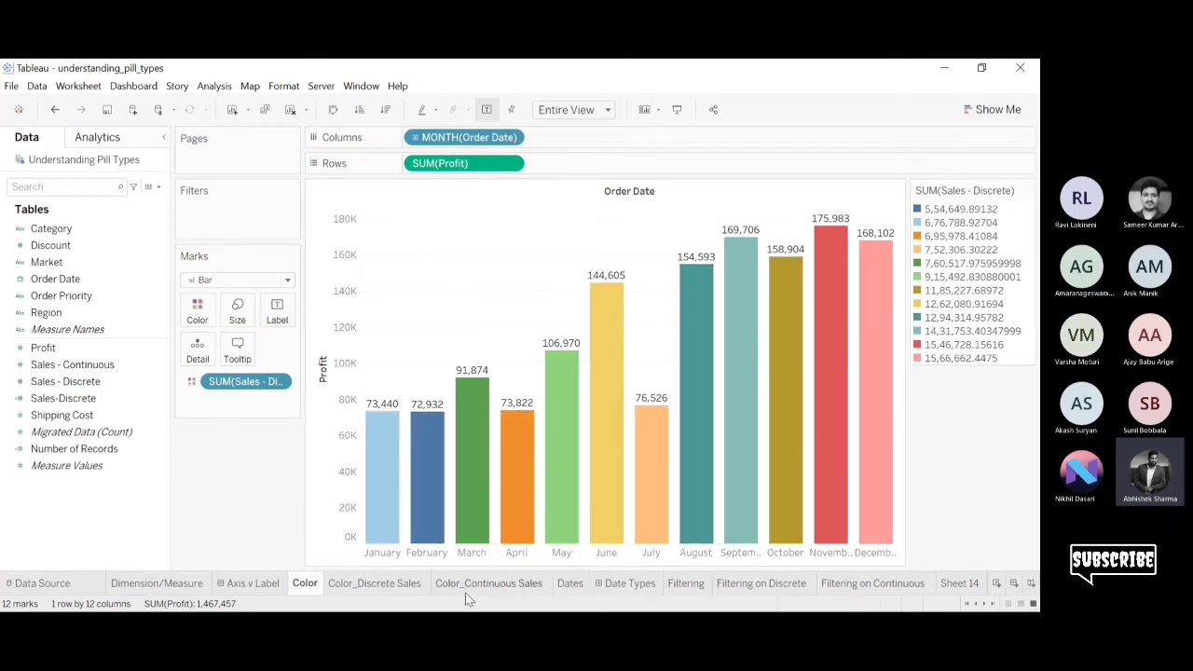
pyautogui.click(55, 109)
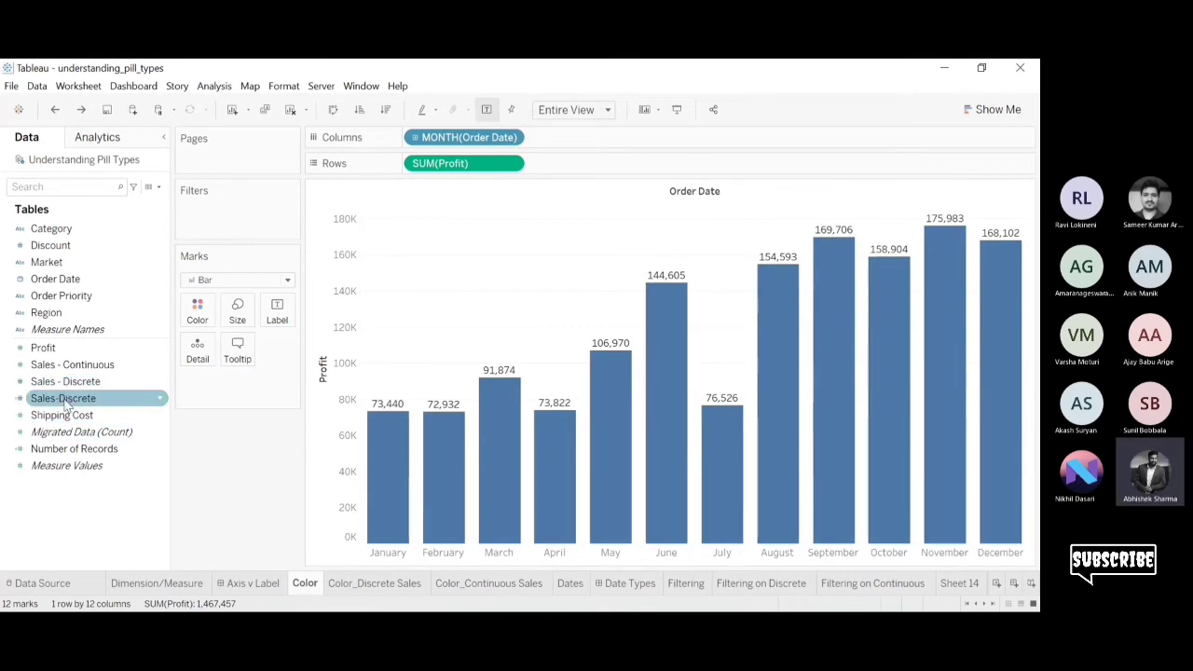
# Colour the Color worksheet's Profit bars by Sales - Continuous, and compare the Color_Continuous Sales and Color_Discrete Sales worksheets.
pyautogui.moveTo(89, 364); pyautogui.dragTo(197, 313)
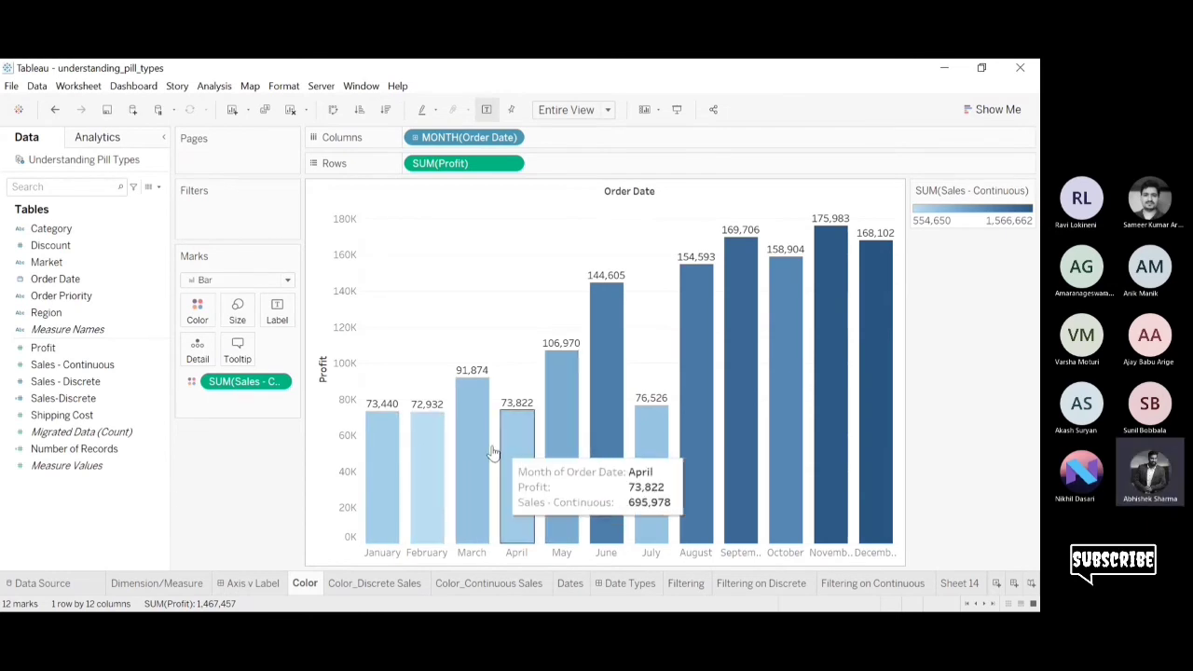
pyautogui.click(452, 583)
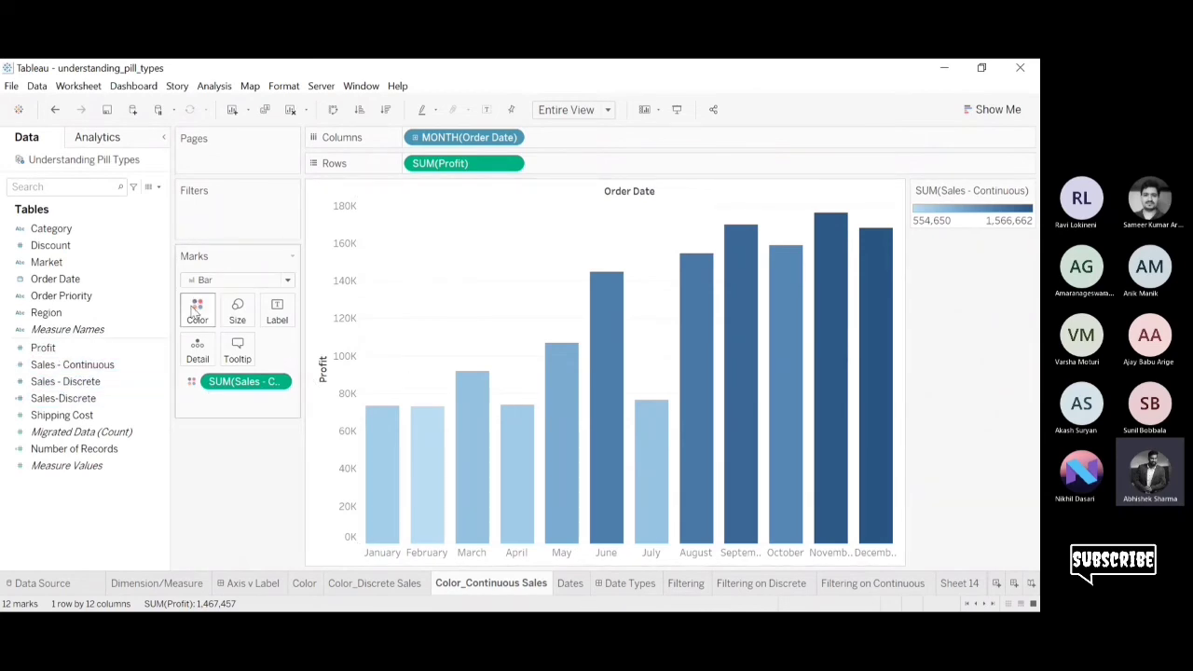
pyautogui.click(421, 587)
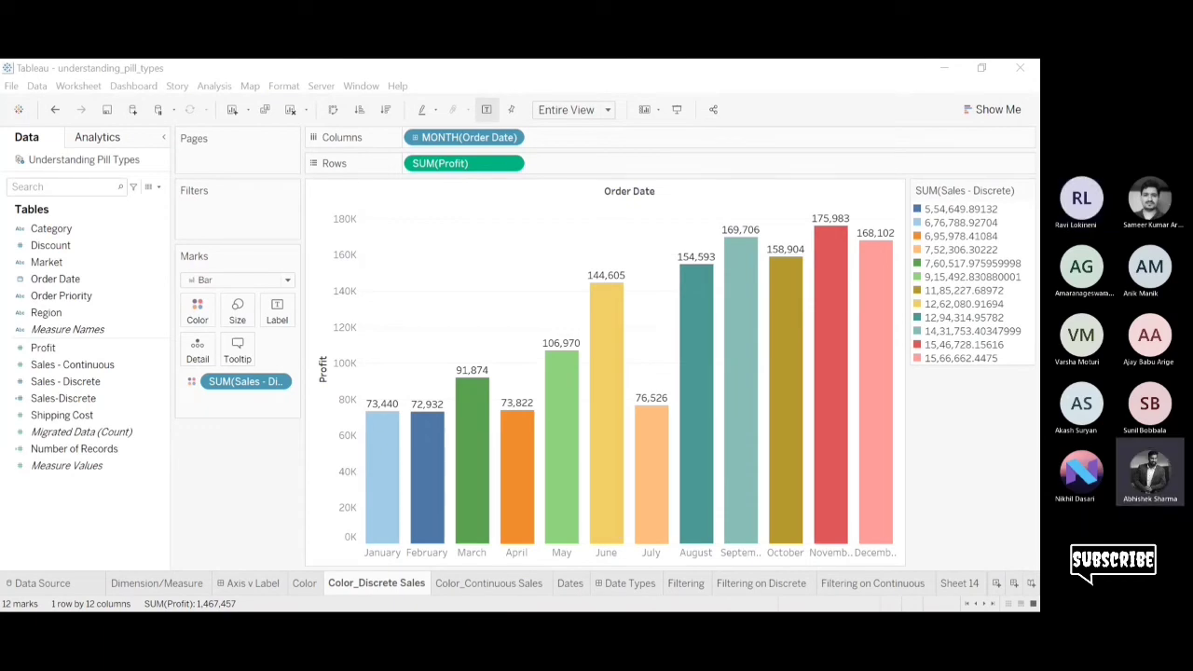
pyautogui.click(534, 535)
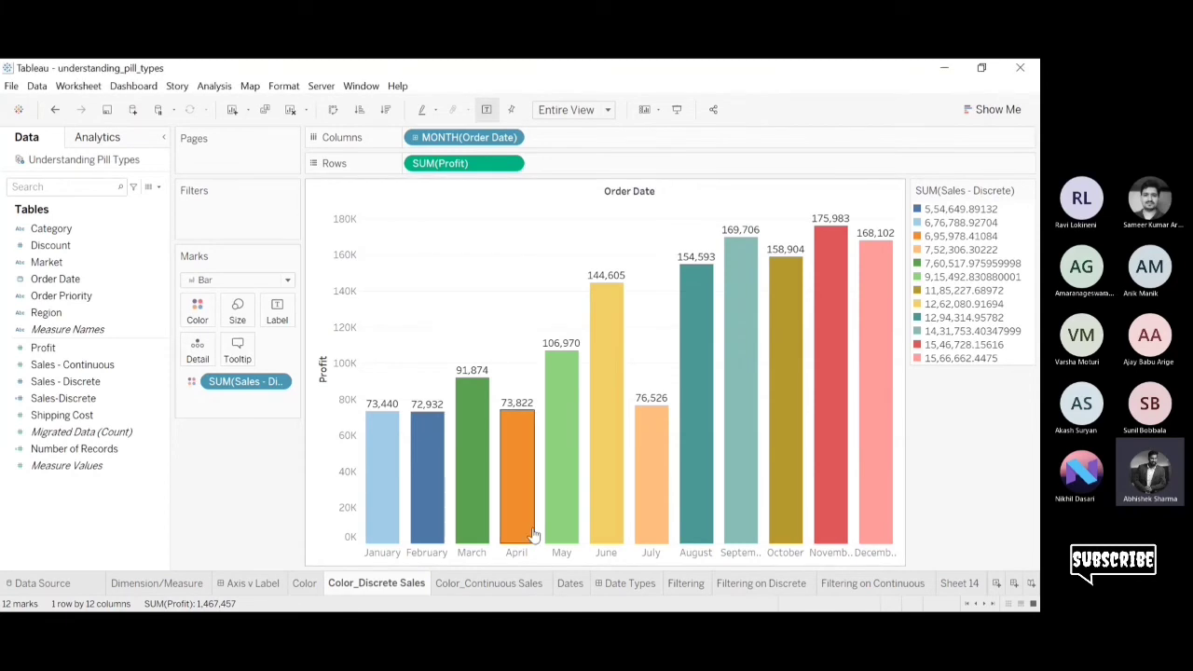
# Look over the Dates worksheet, the Date Types dashboard and the Sheet 16 (2) worksheet.
pyautogui.click(570, 584)
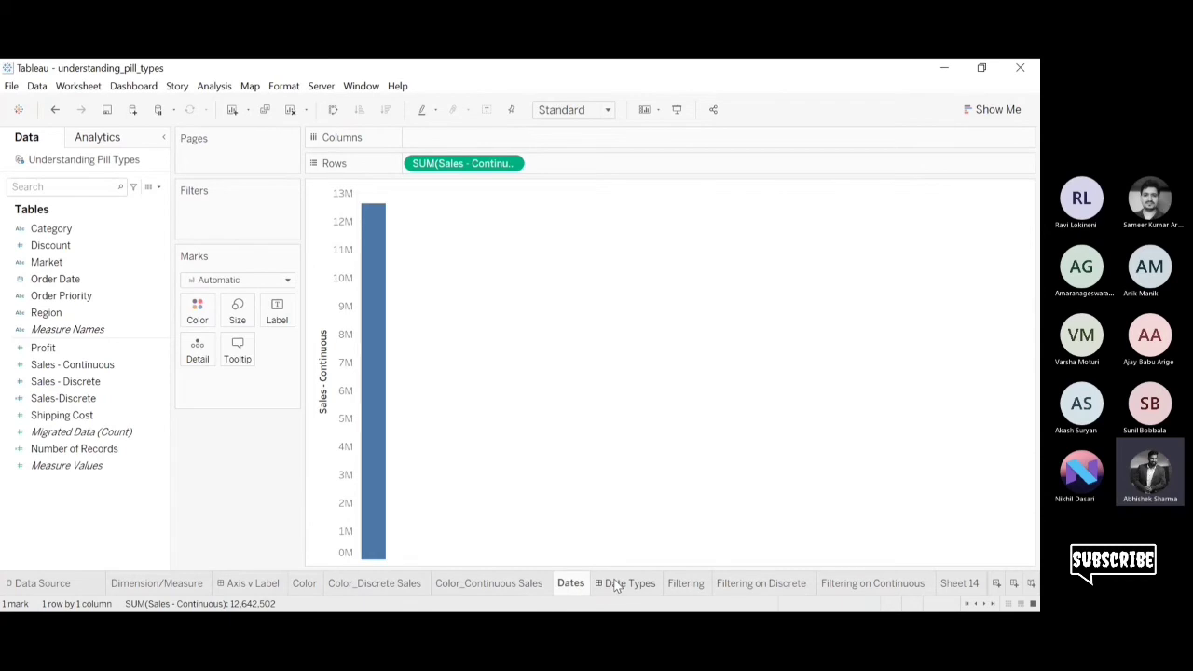
pyautogui.click(615, 586)
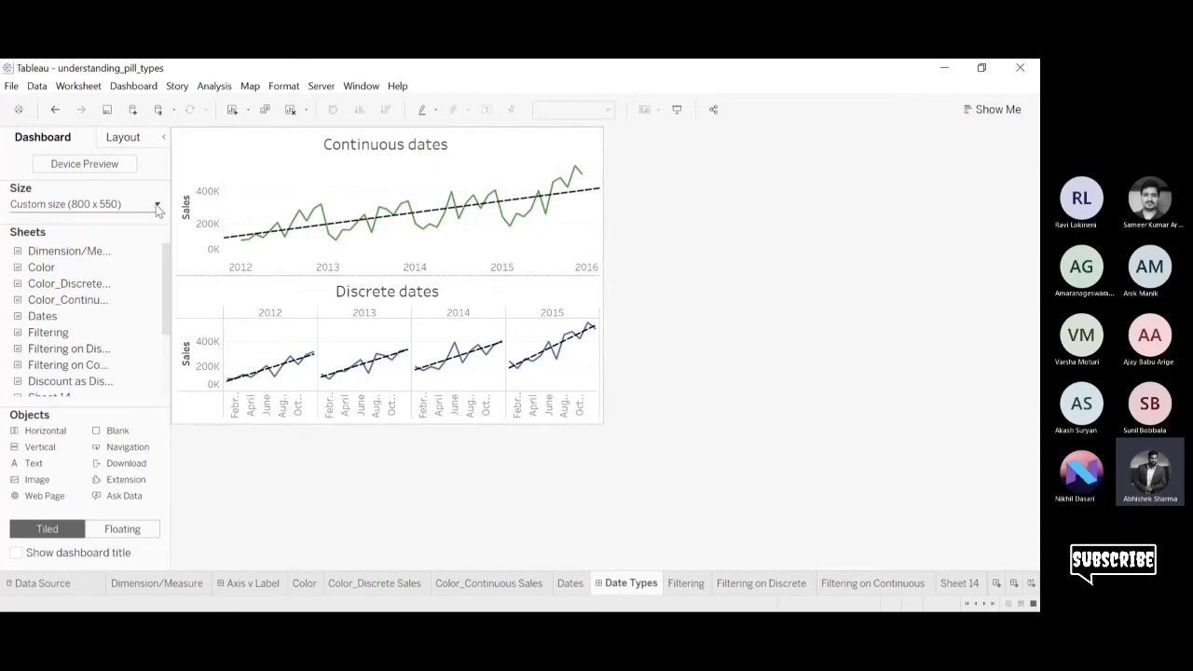
pyautogui.click(985, 605)
pyautogui.click(985, 605)
pyautogui.click(985, 605)
pyautogui.click(985, 605)
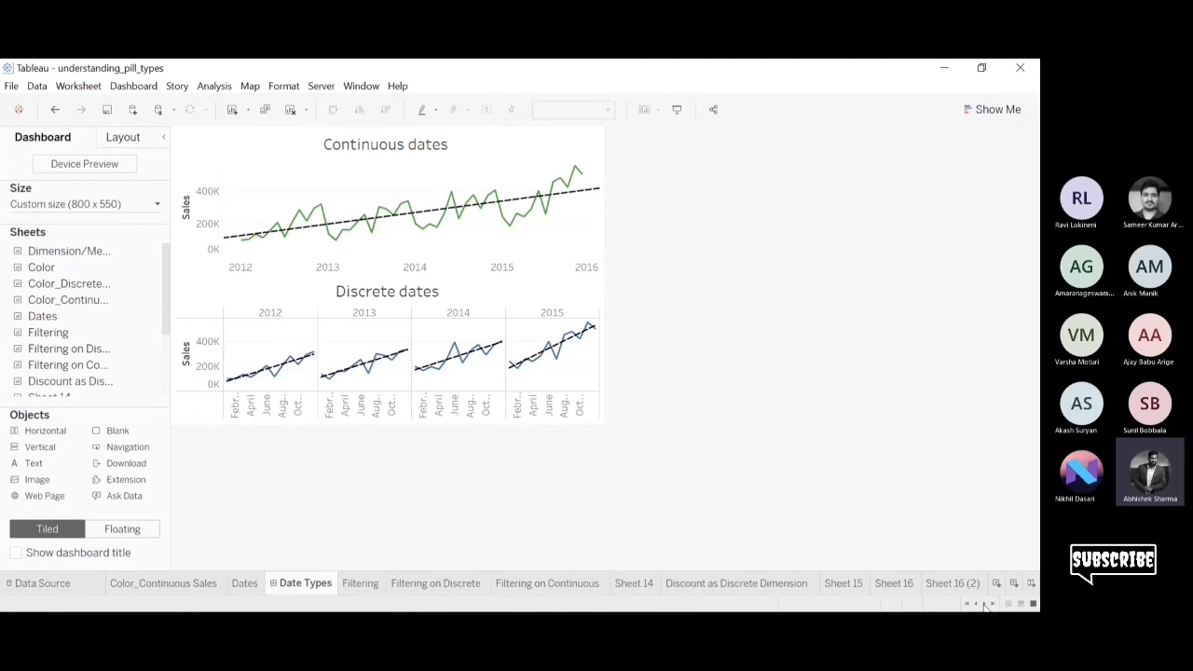
pyautogui.click(976, 584)
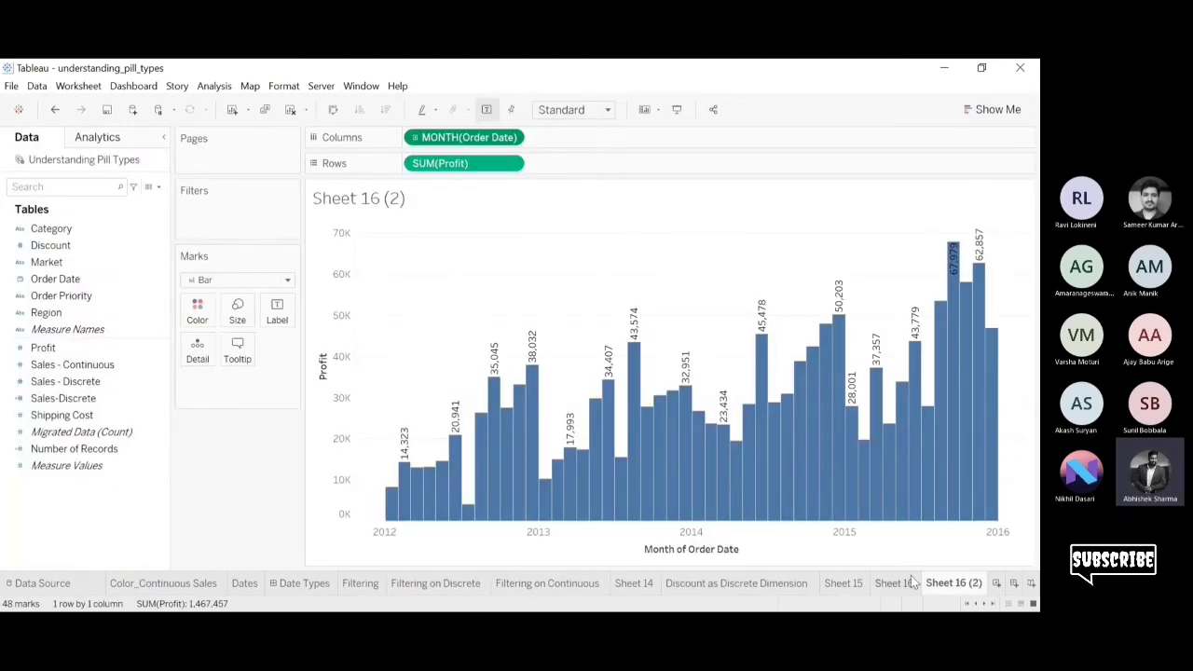
# Go to the Continuous dates chart's worksheet from the Date Types dashboard and change its Order Date to the discrete month part.
pyautogui.click(305, 582)
pyautogui.click(471, 164)
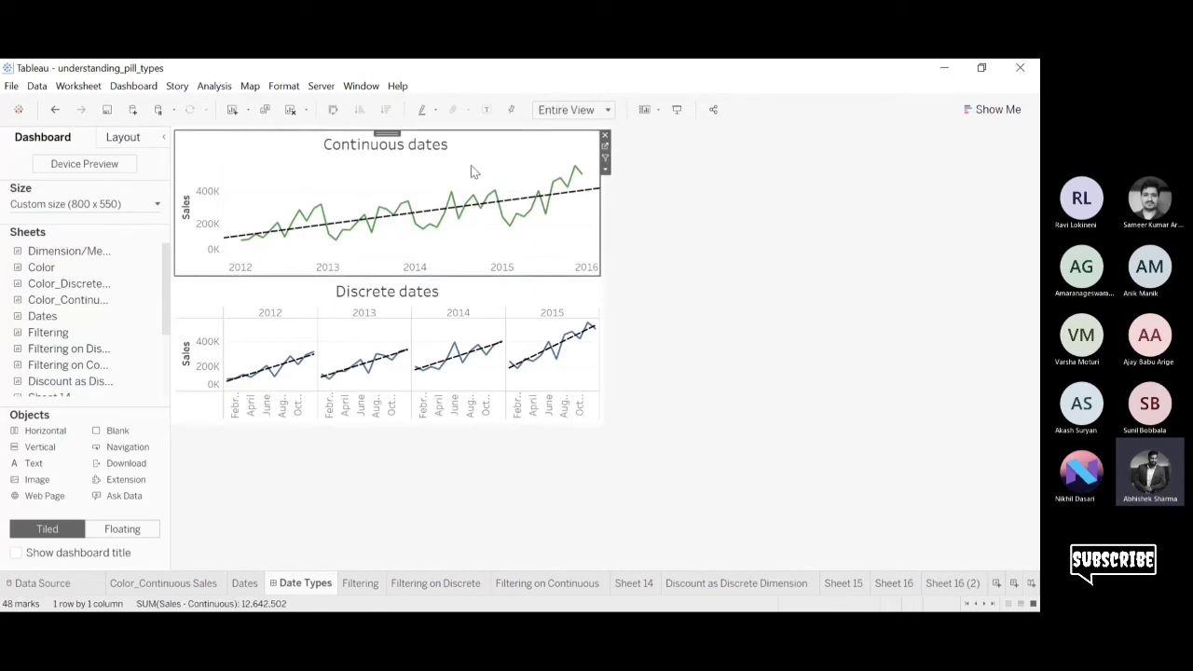
pyautogui.click(604, 150)
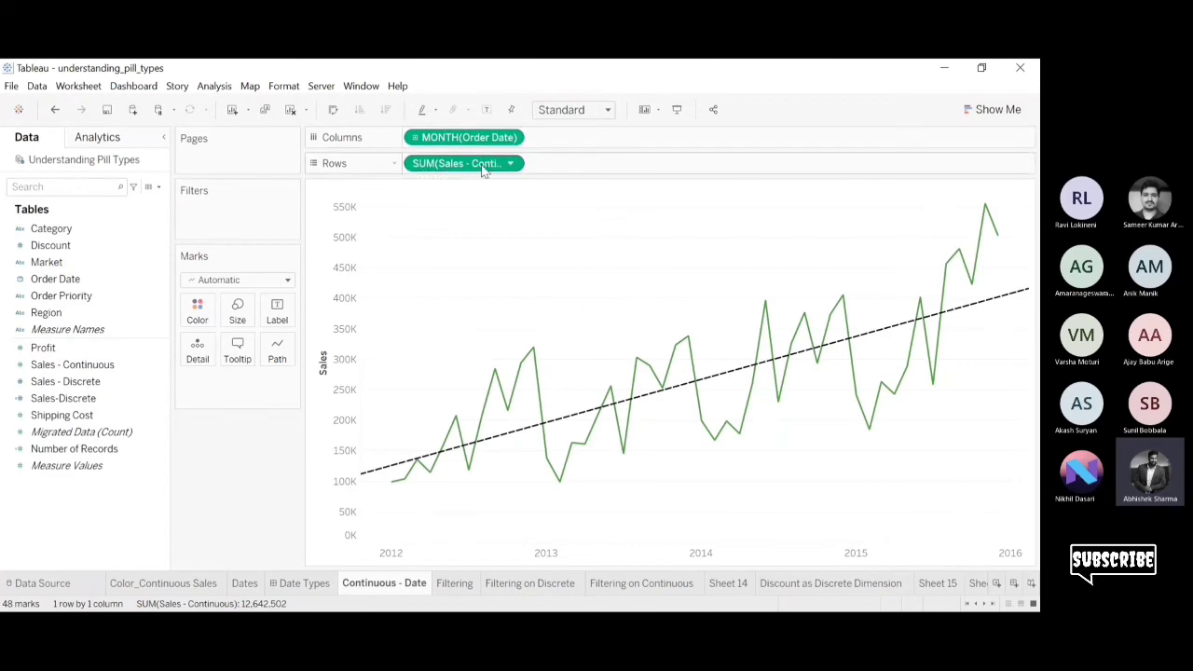
pyautogui.click(478, 347)
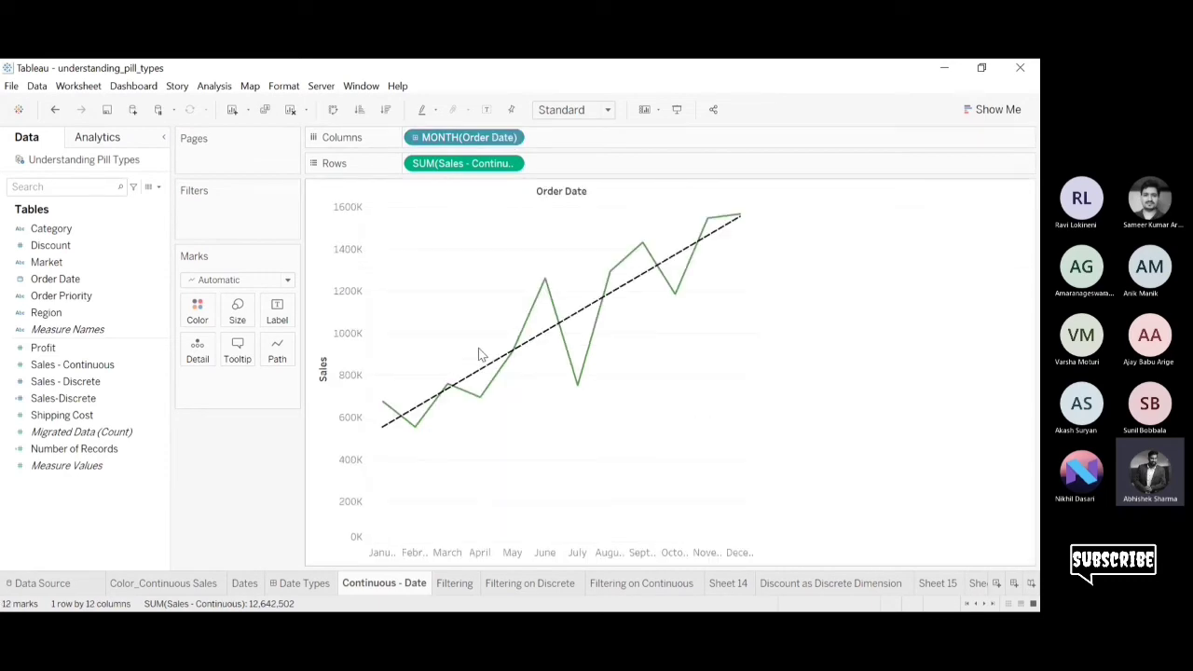
# Go to the Discrete dates chart's worksheet from the Date Types dashboard and remove YEAR(Order Date) from Columns.
pyautogui.click(298, 584)
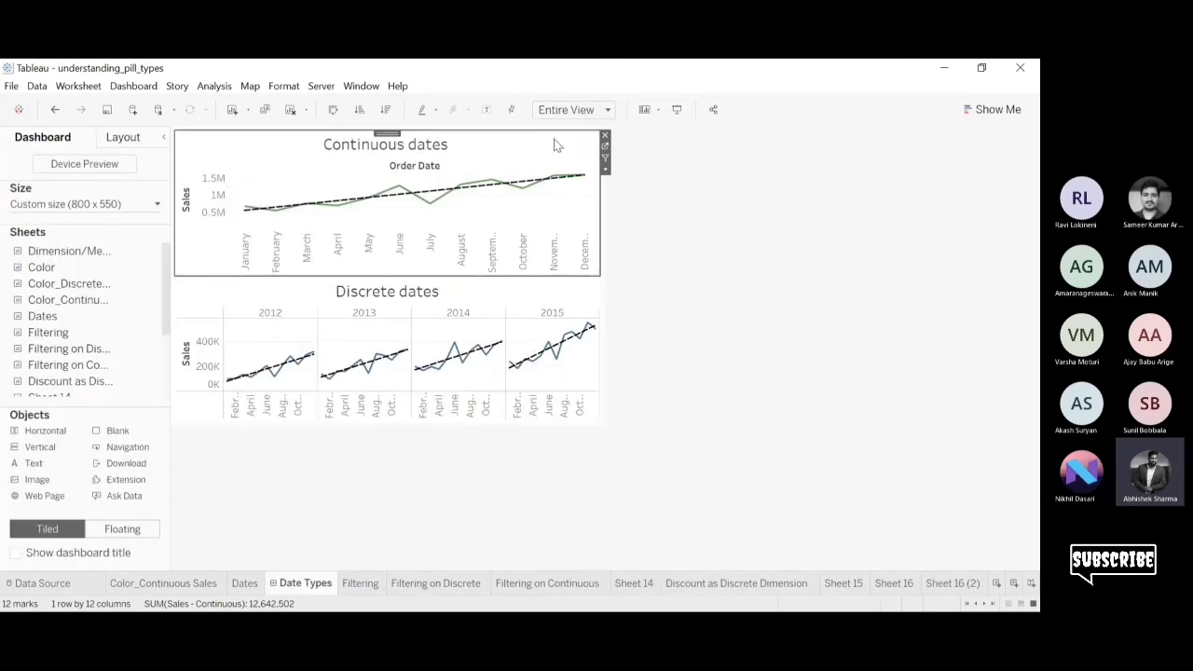
pyautogui.click(538, 335)
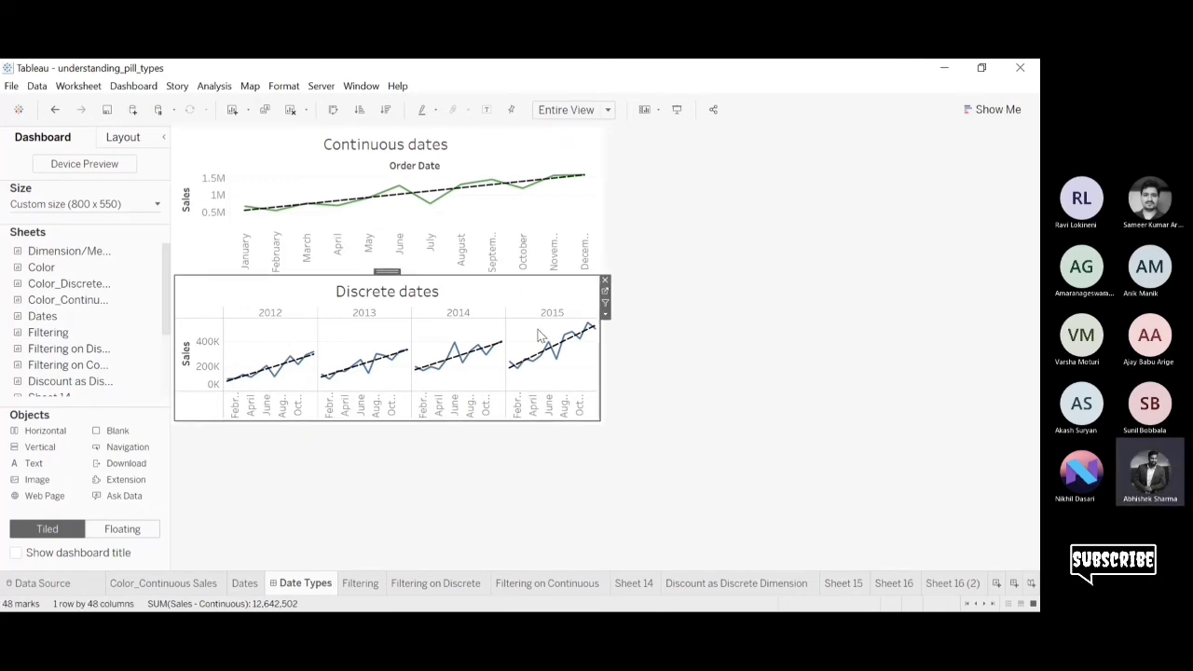
pyautogui.click(604, 295)
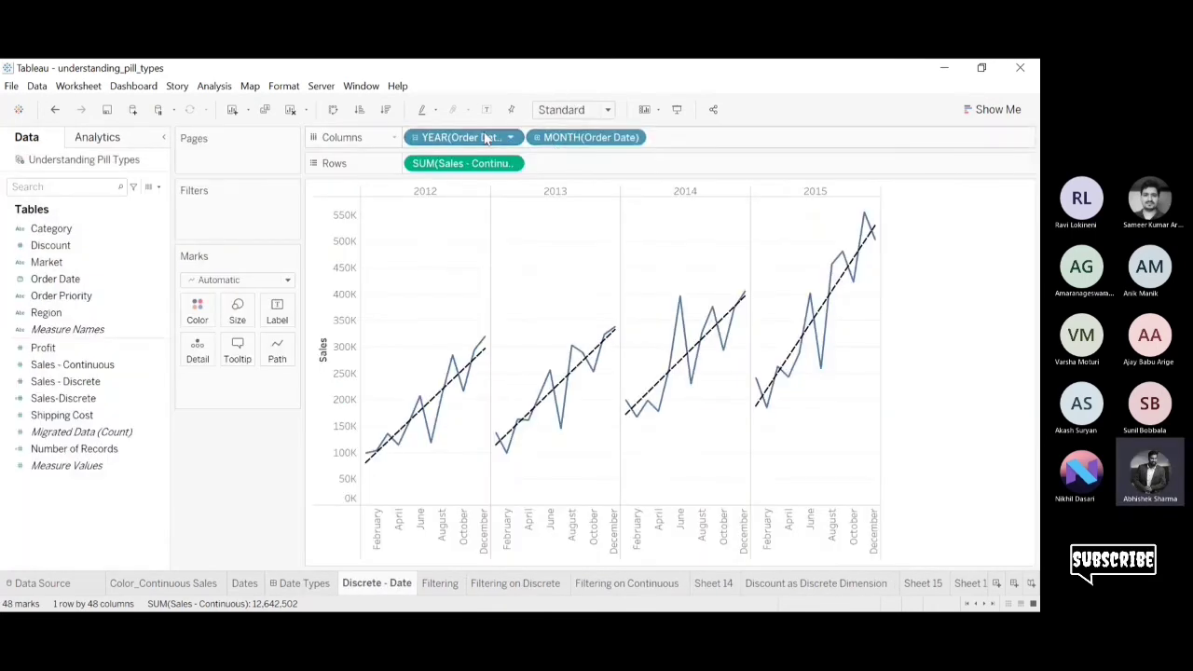
pyautogui.moveTo(466, 138); pyautogui.dragTo(351, 63)
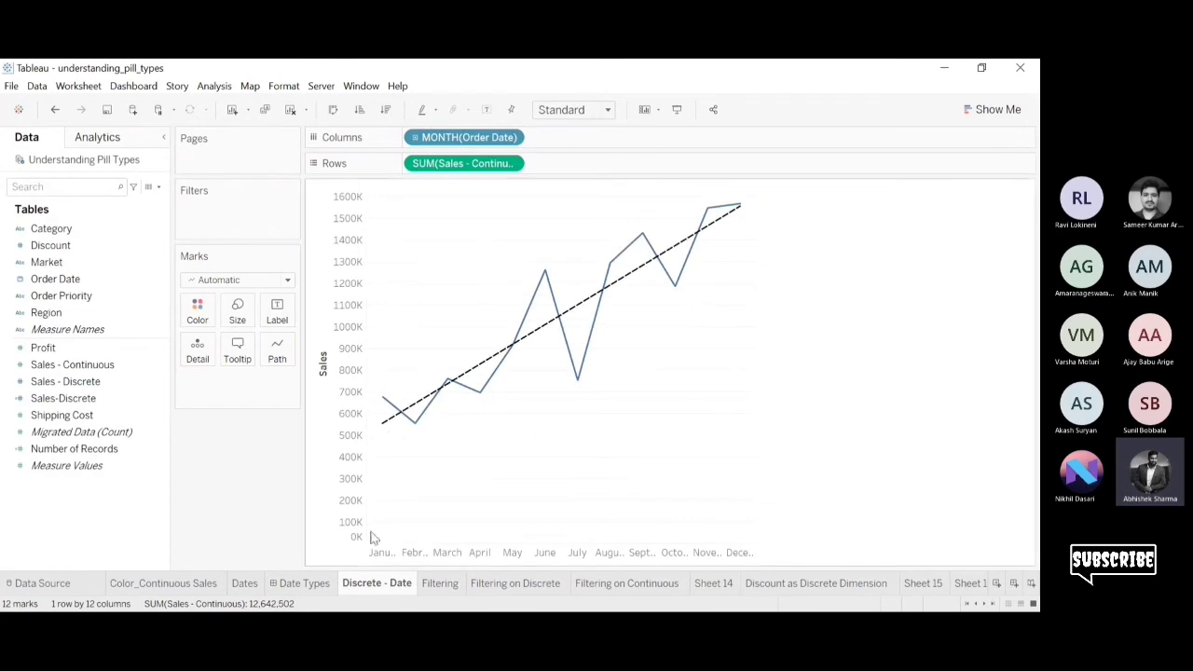
# Check the Date Types dashboard, reopen the Discrete - Date worksheet and add Order Date by year before the month on Columns.
pyautogui.click(315, 582)
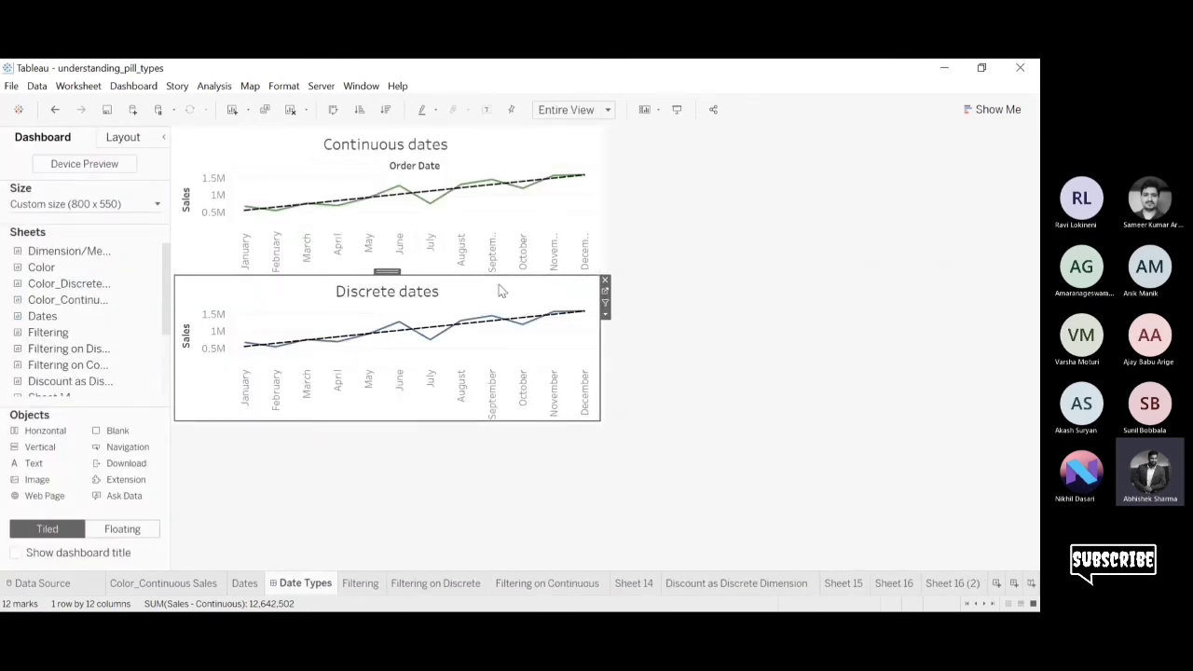
pyautogui.click(604, 292)
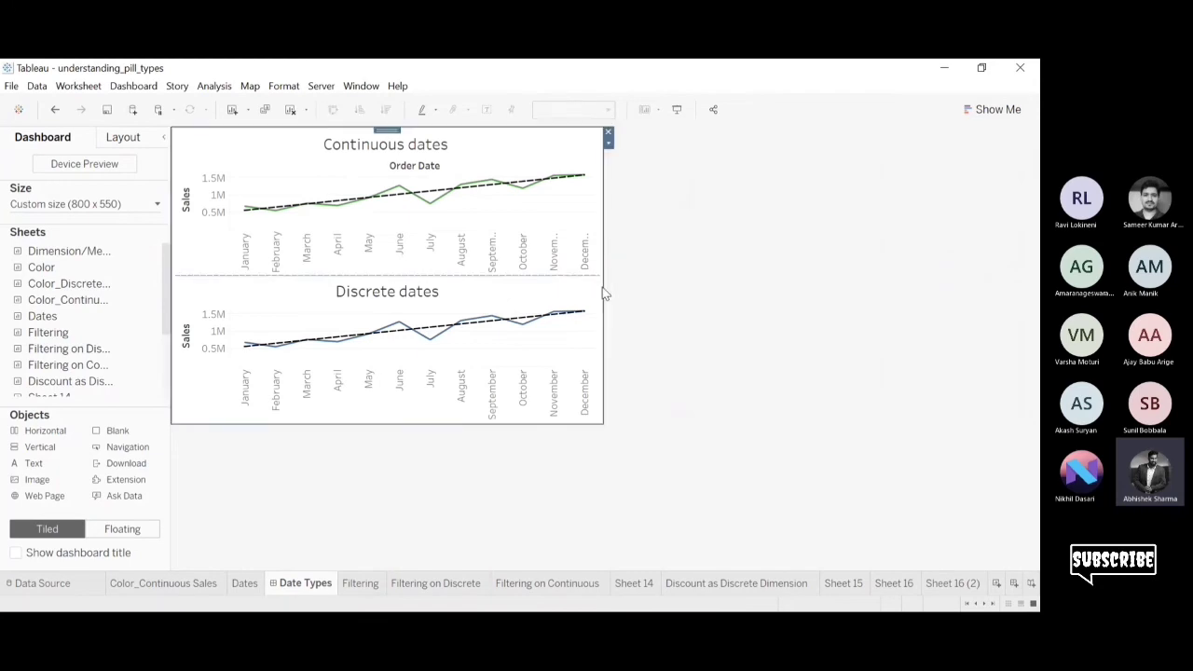
pyautogui.click(603, 292)
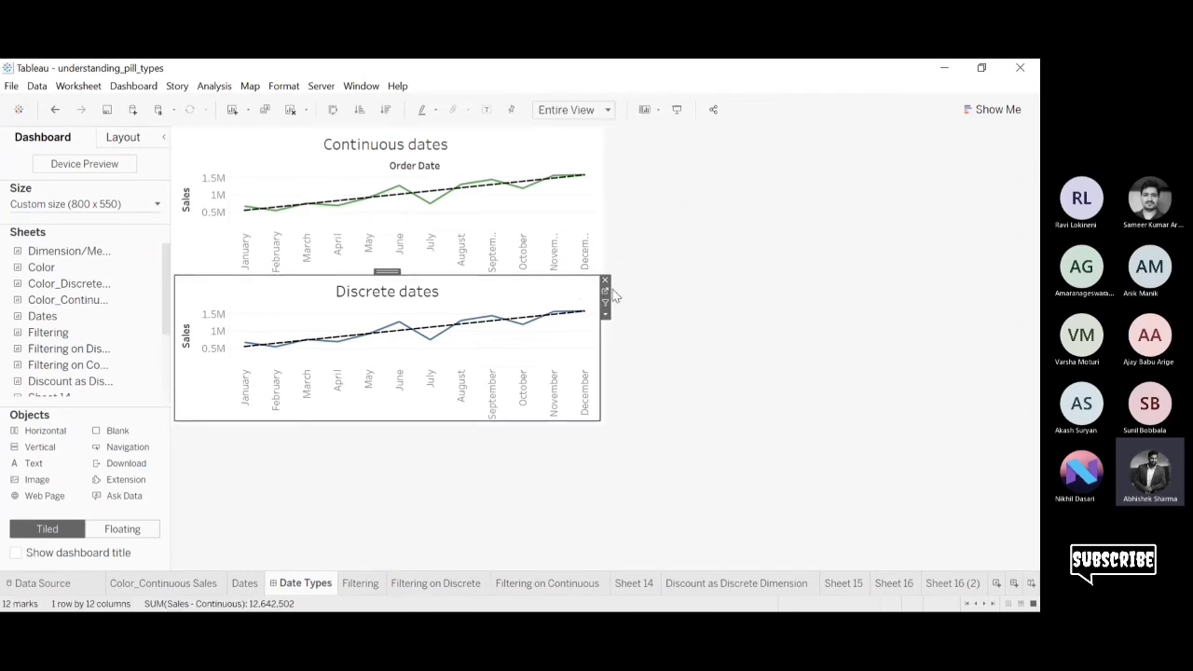
pyautogui.click(604, 293)
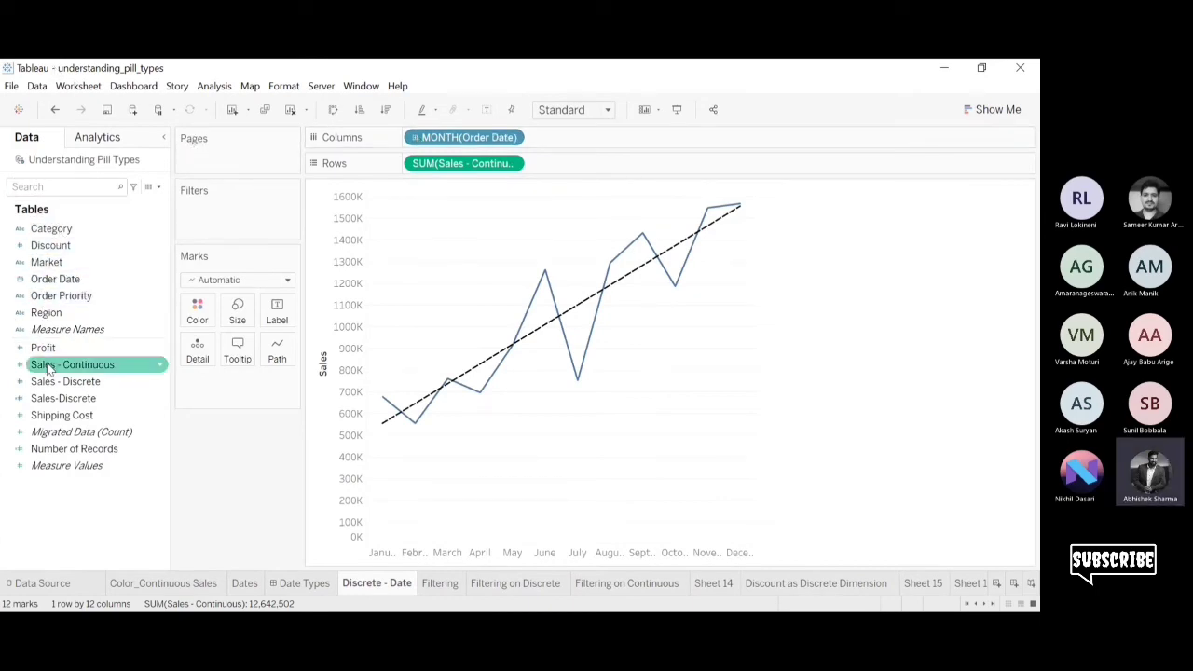
pyautogui.moveTo(56, 279); pyautogui.dragTo(412, 145)
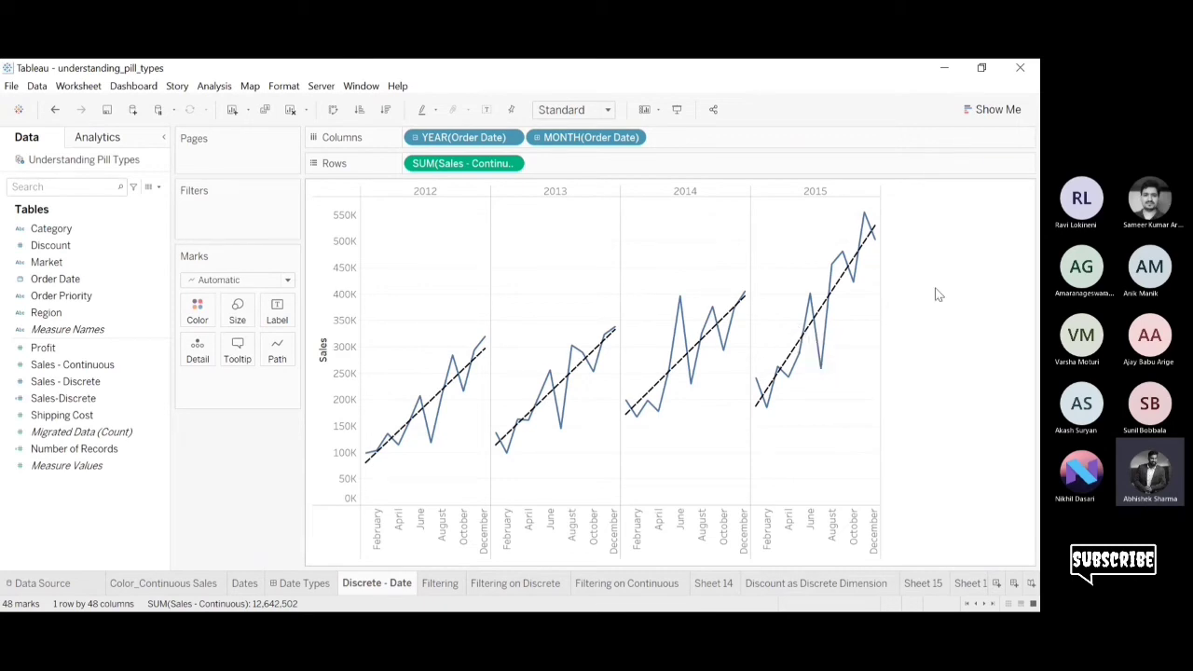
# Convert the Continuous - Date worksheet's MONTH(Order Date) to continuous and return to the Date Types dashboard to view the charts.
pyautogui.click(309, 584)
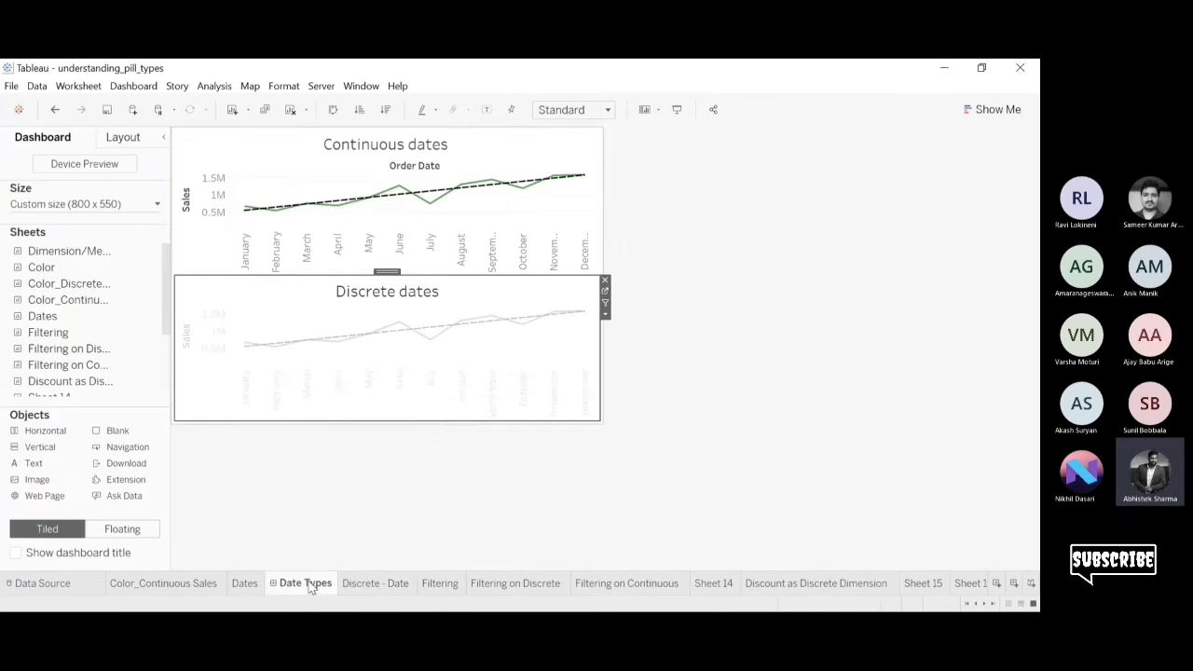
pyautogui.click(570, 156)
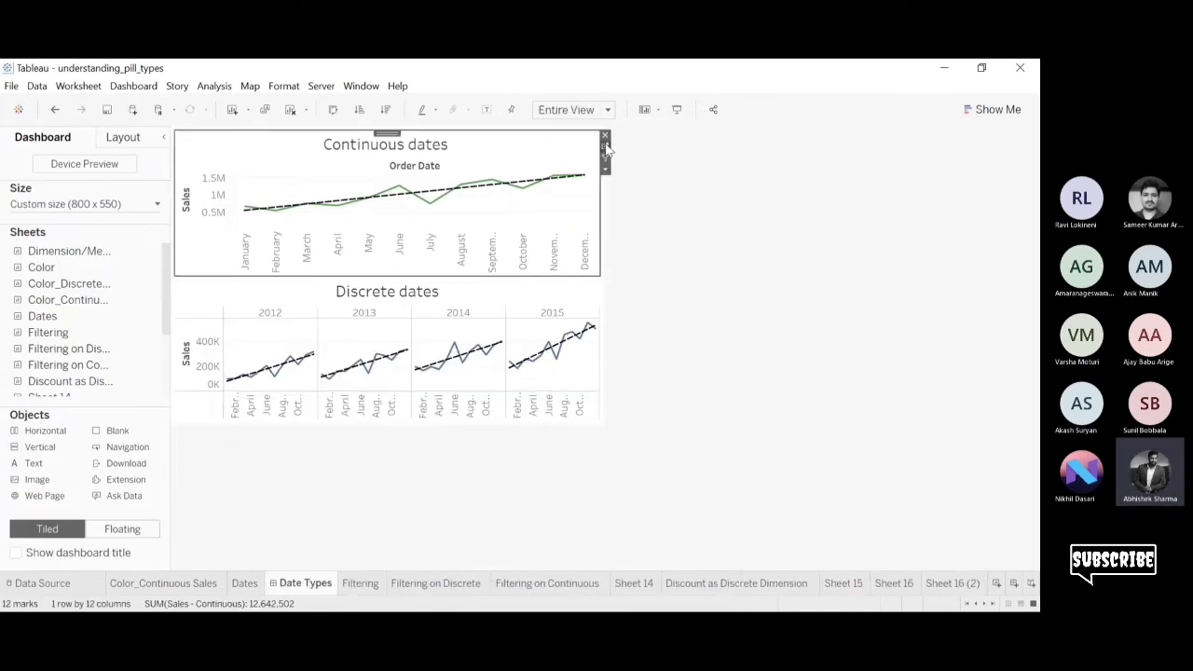
pyautogui.click(605, 147)
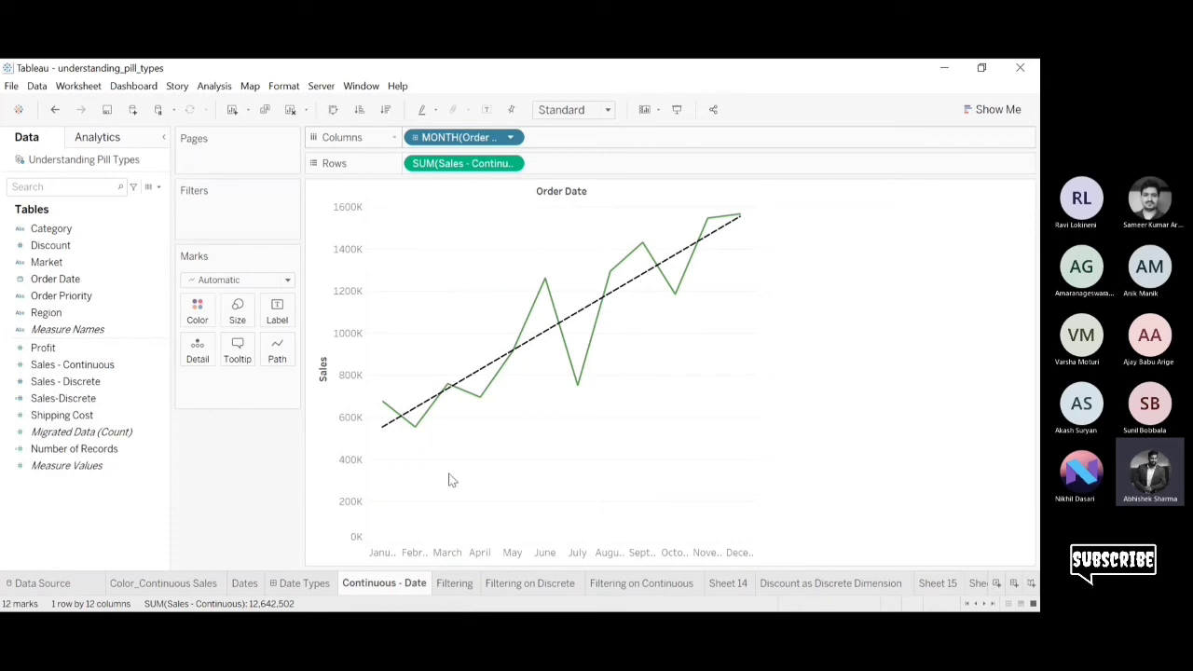
pyautogui.click(443, 589)
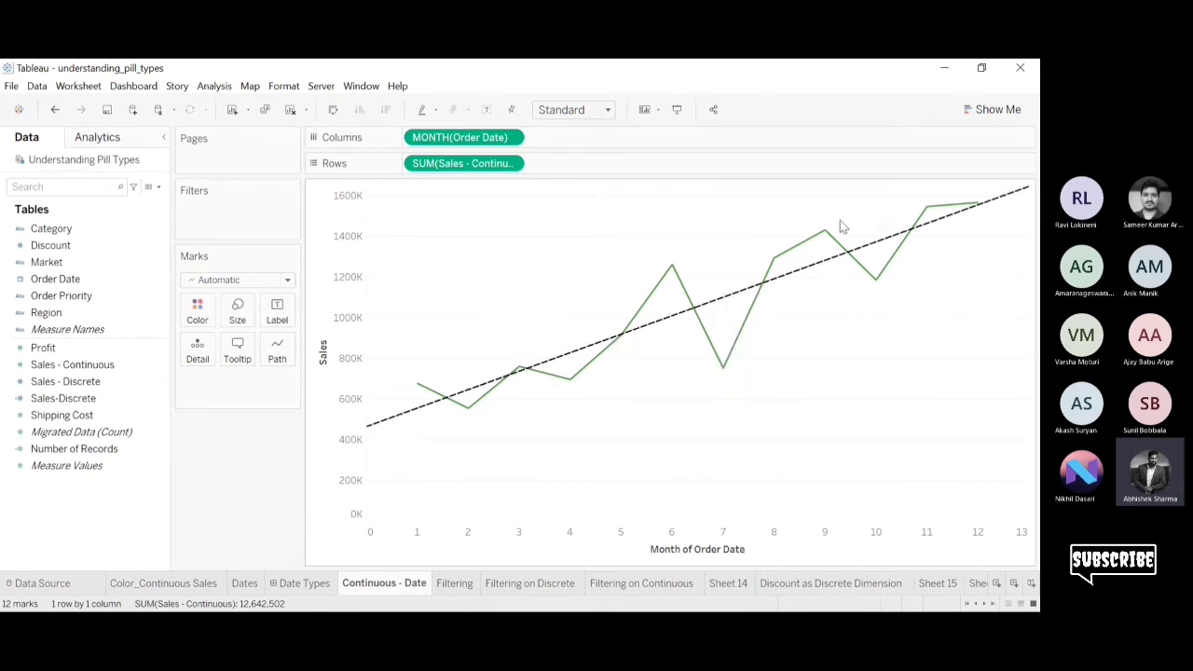
pyautogui.click(306, 584)
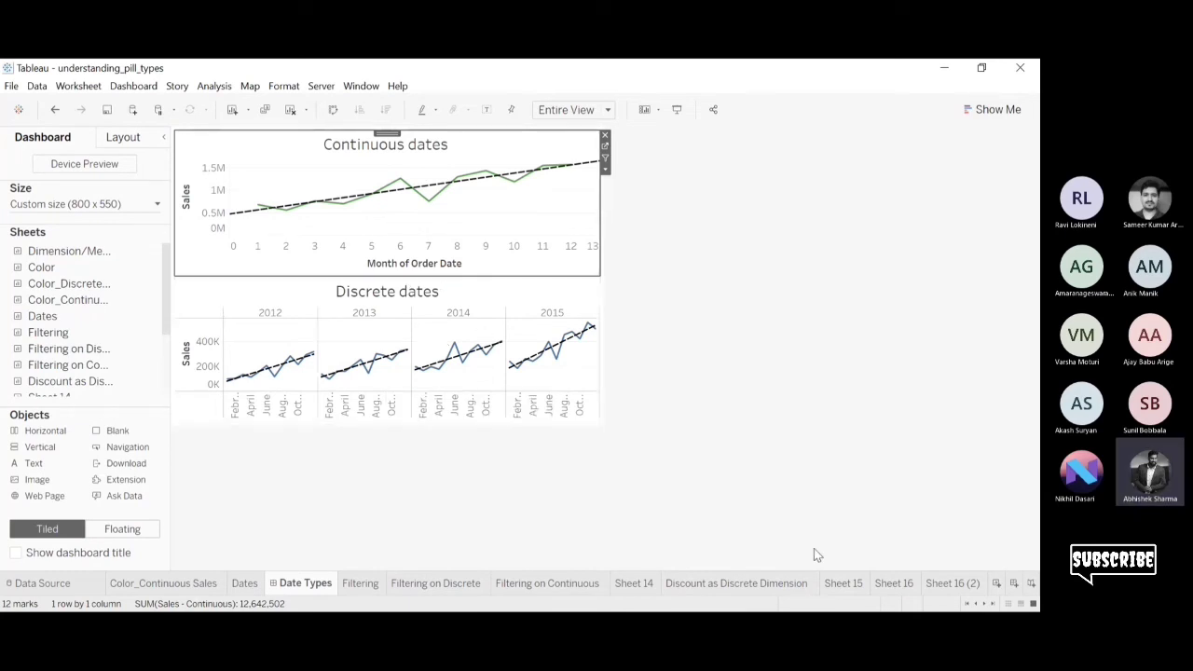
# Compare the monthly profit charts on Sheet 16 and Sheet 16 (2).
pyautogui.click(960, 585)
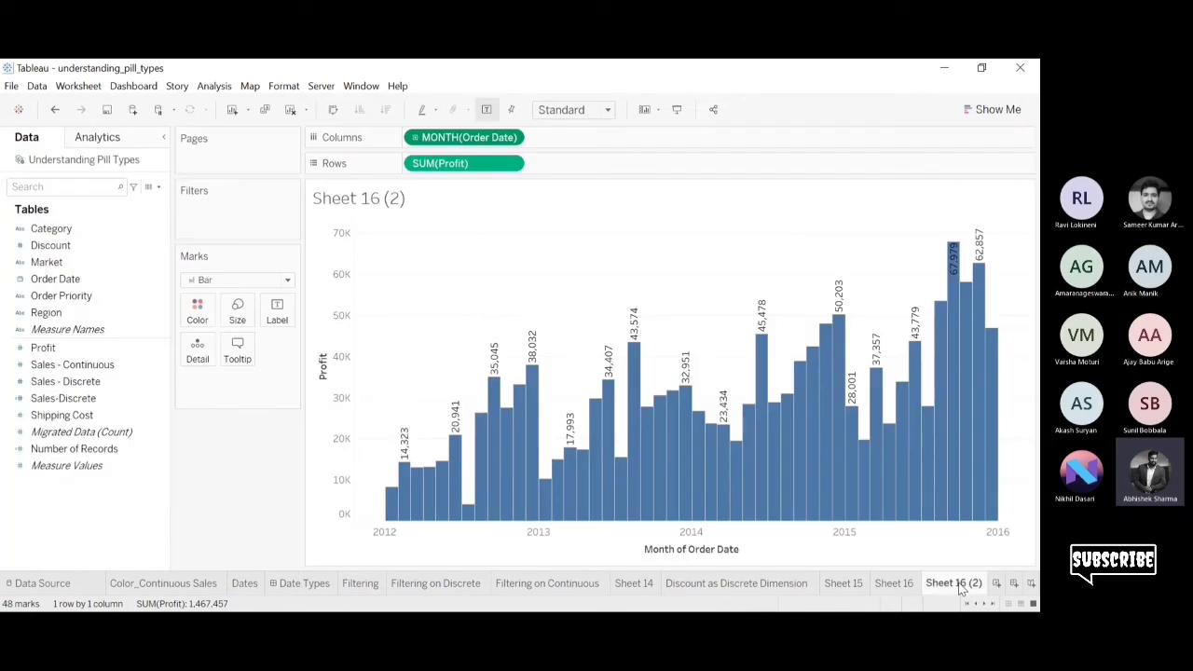
pyautogui.click(896, 585)
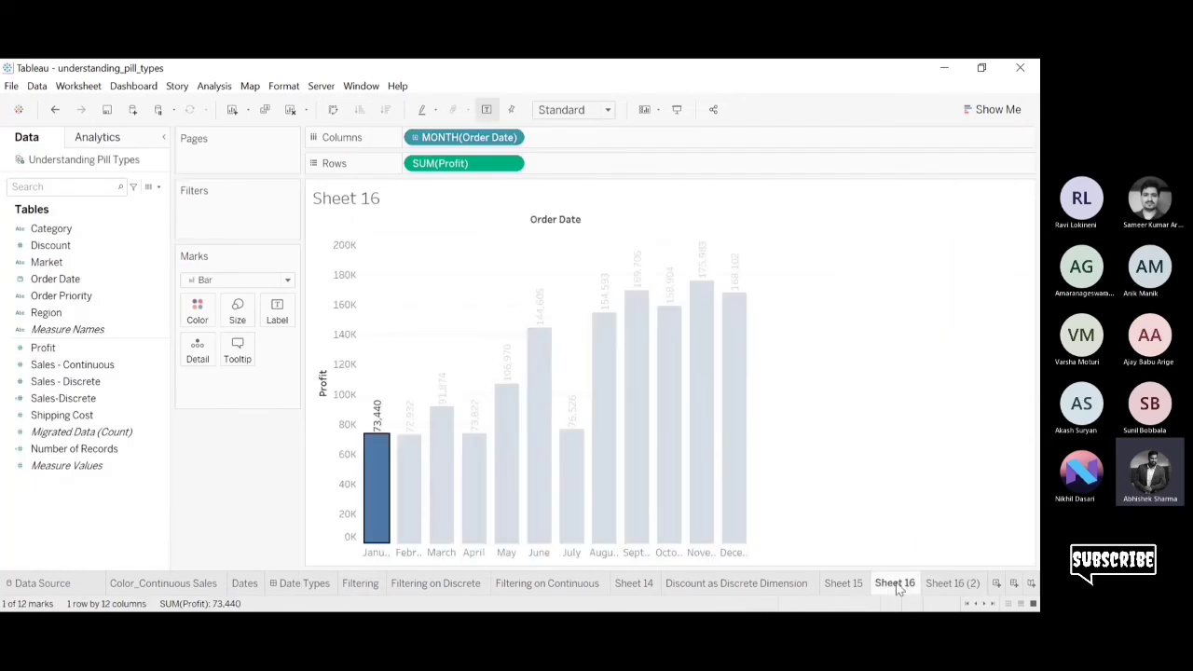
pyautogui.click(948, 585)
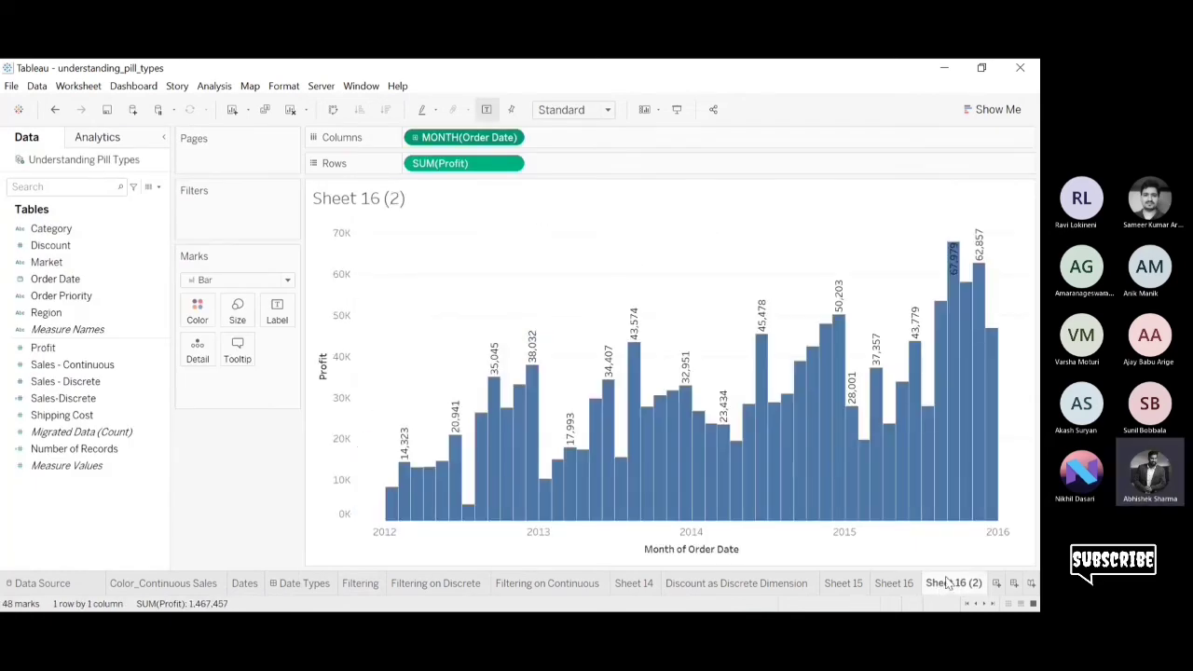
pyautogui.click(896, 585)
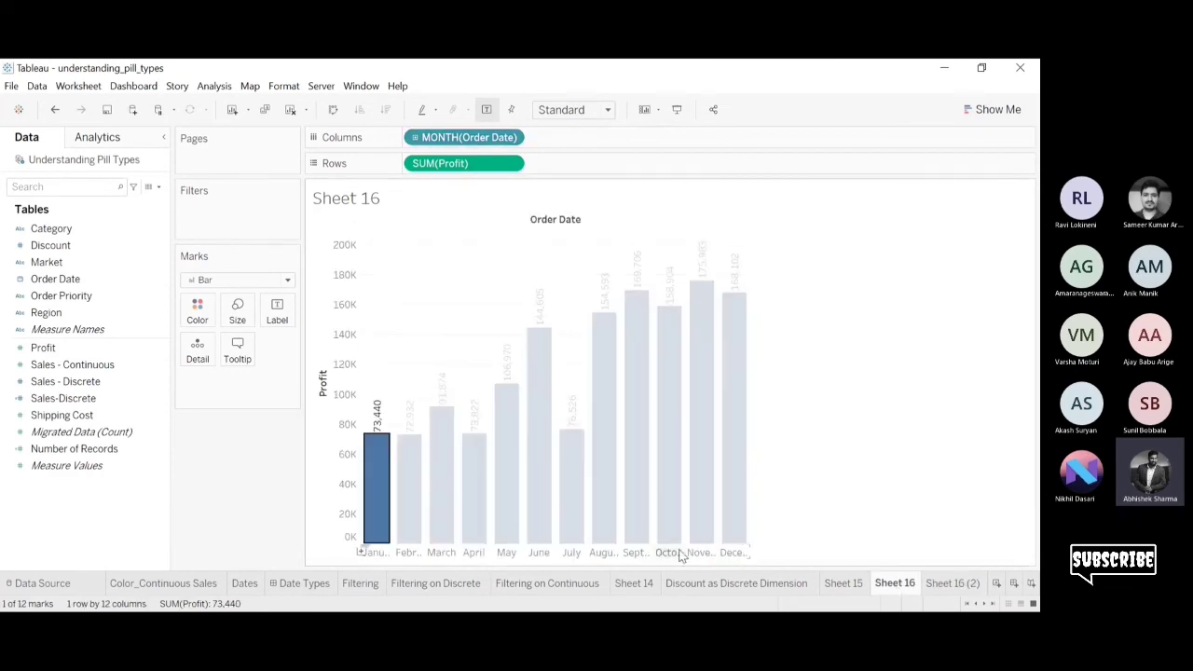
pyautogui.moveTo(373, 469)
# Read the January sales in the Date Types dashboard's Continuous dates chart and go to the Discrete dates chart's worksheet.
pyautogui.click(286, 583)
pyautogui.moveTo(260, 206)
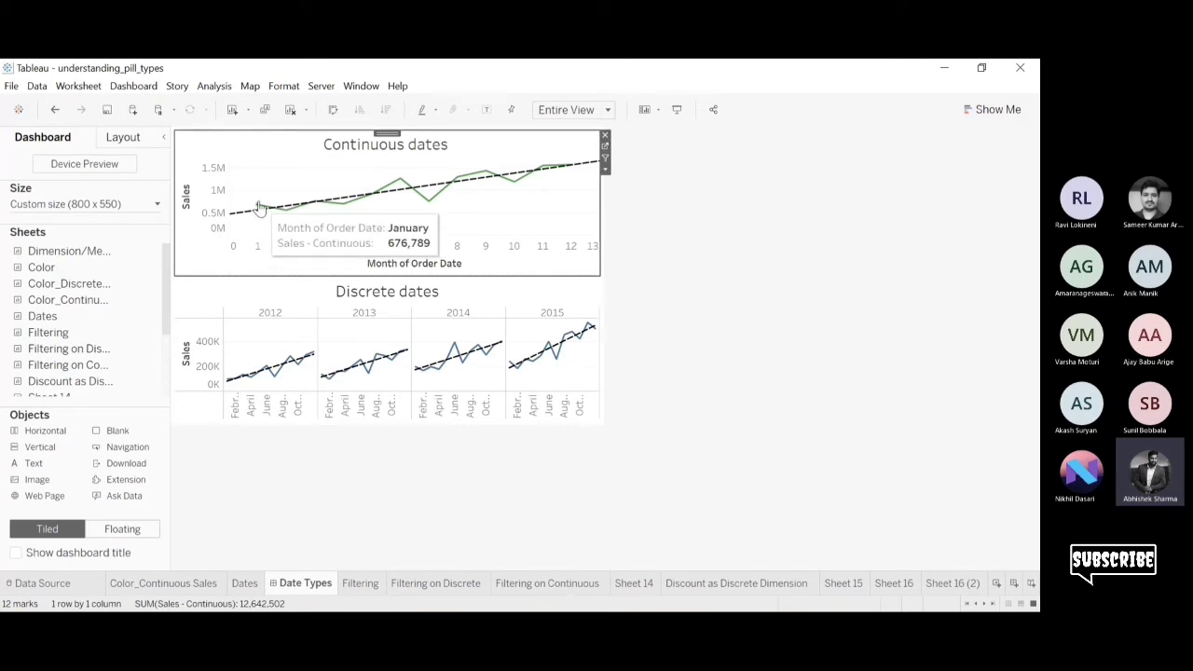
pyautogui.click(578, 287)
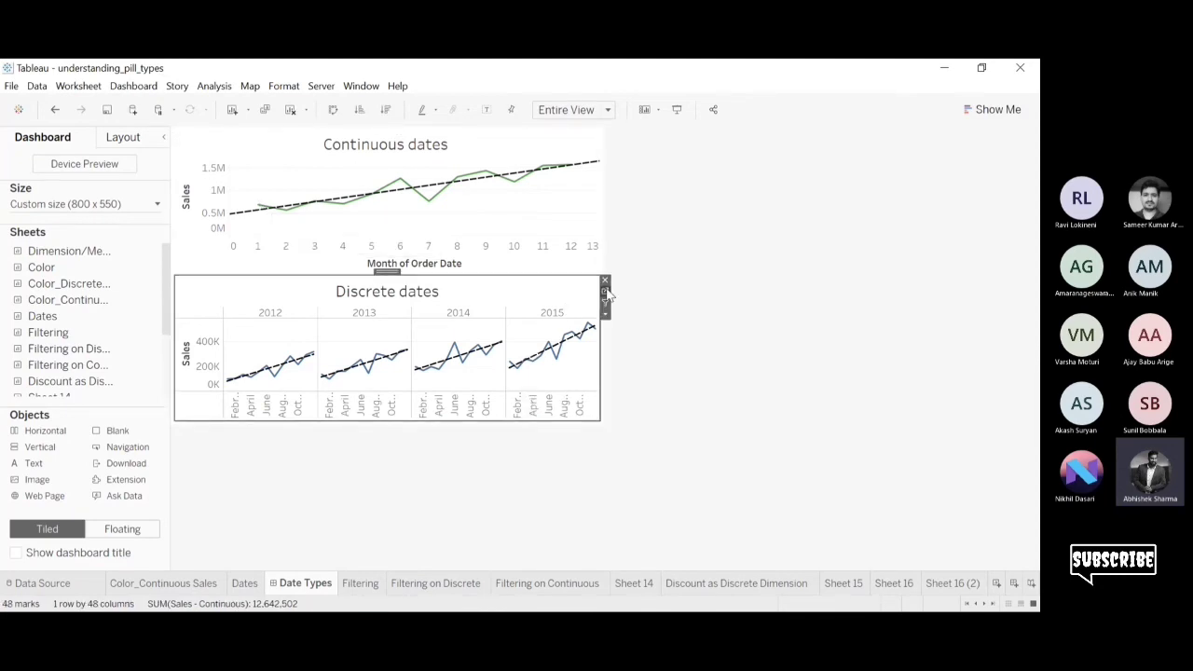
pyautogui.click(604, 293)
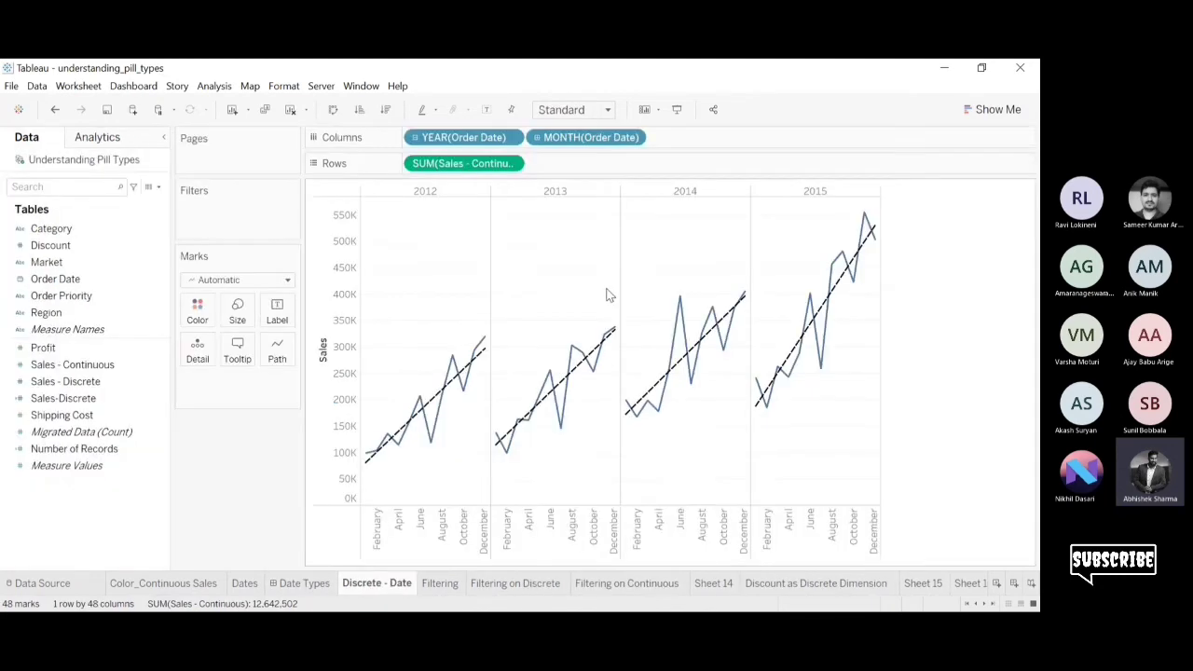
# Select the January marks of 2012, 2013, 2014 and 2015 together to read their combined sales, and return to the Date Types dashboard.
pyautogui.click(367, 455)
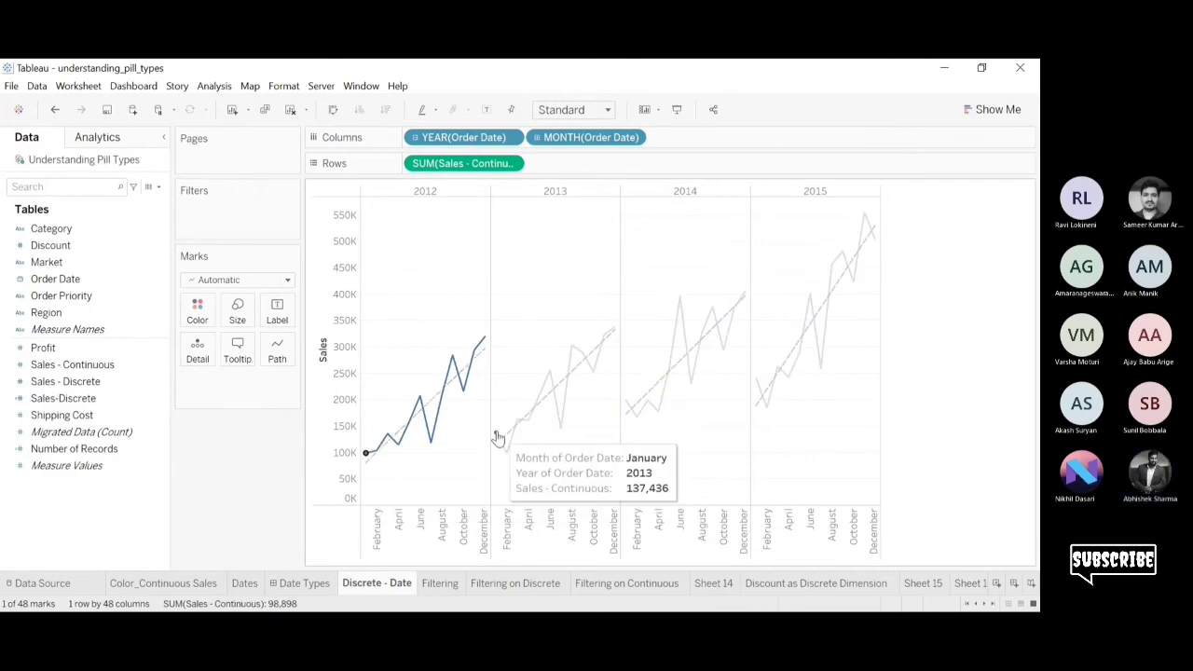
pyautogui.keyDown('ctrl'); pyautogui.click(496, 433); pyautogui.keyUp('ctrl')
pyautogui.keyDown('ctrl'); pyautogui.click(626, 401); pyautogui.keyUp('ctrl')
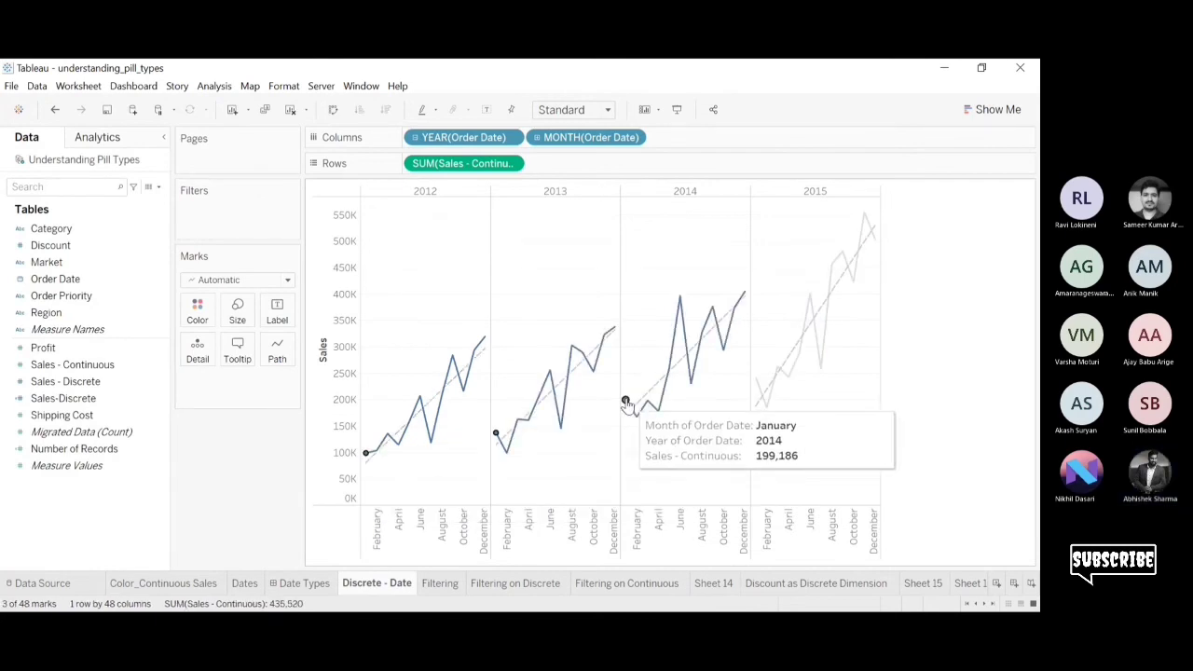
pyautogui.keyDown('ctrl'); pyautogui.click(756, 377); pyautogui.keyUp('ctrl')
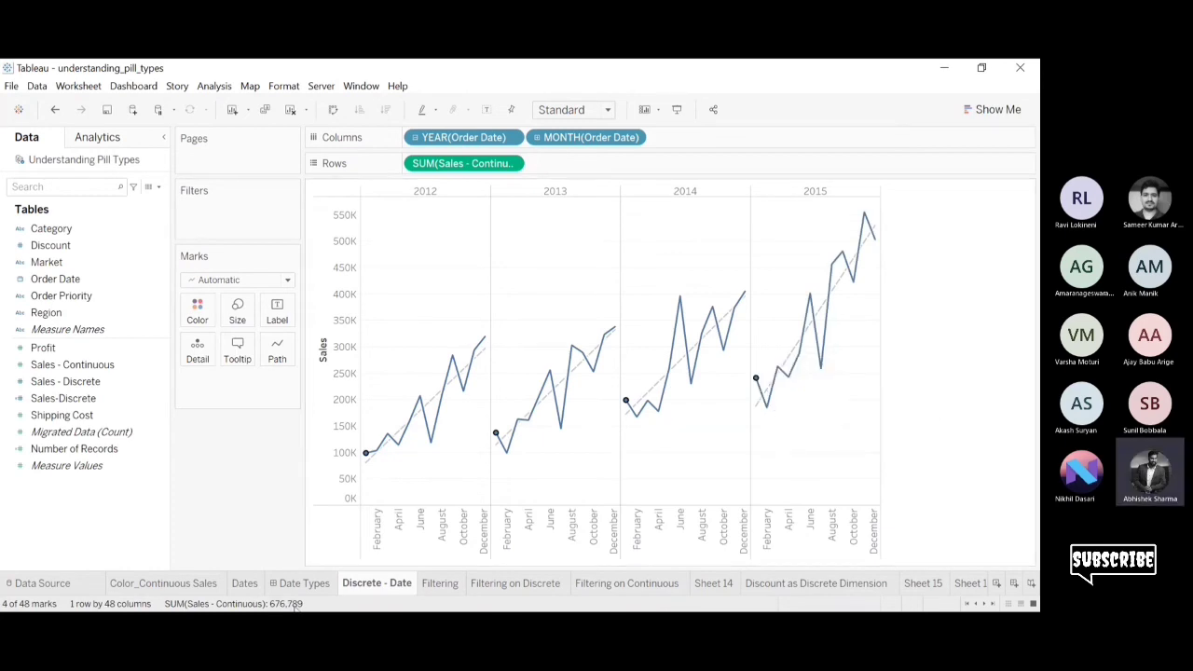
pyautogui.click(290, 583)
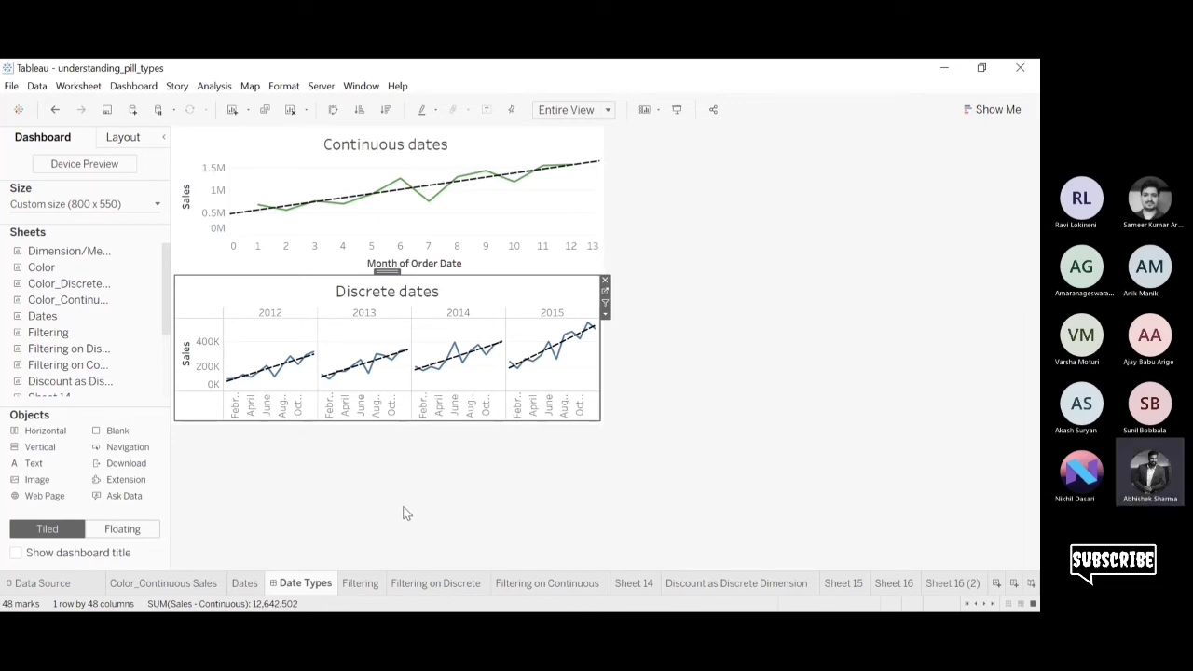
# Examine sales and profit by category on the unfiltered Filtering worksheet and open the Filtering on Discrete worksheet.
pyautogui.click(360, 587)
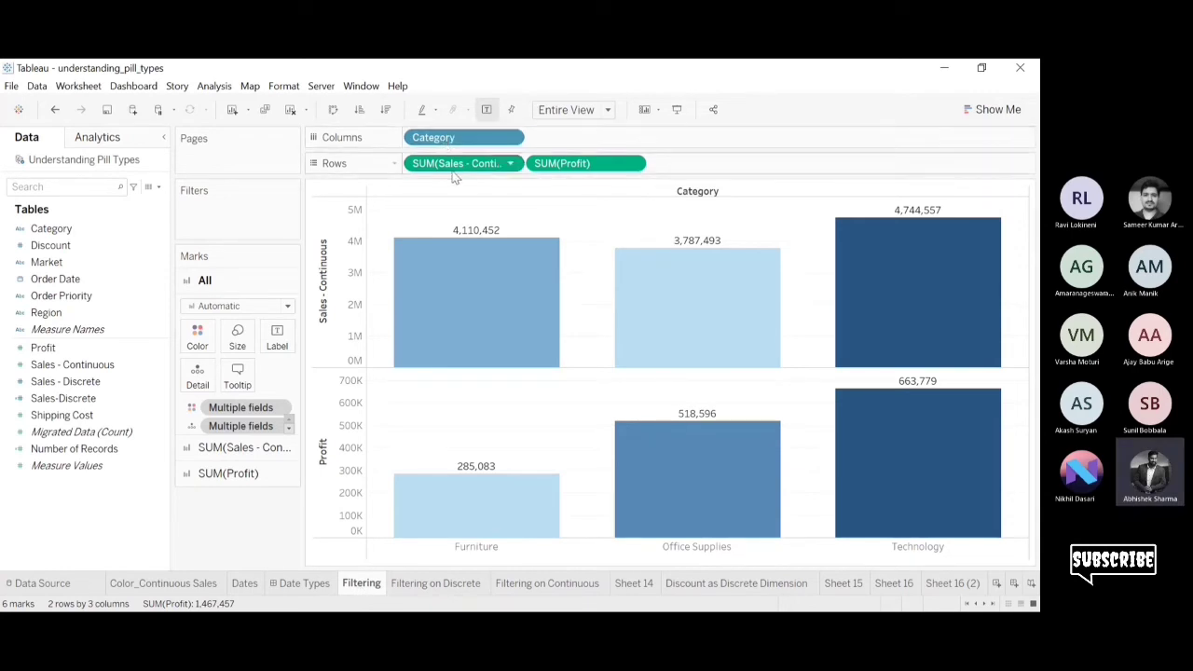
pyautogui.moveTo(868, 235)
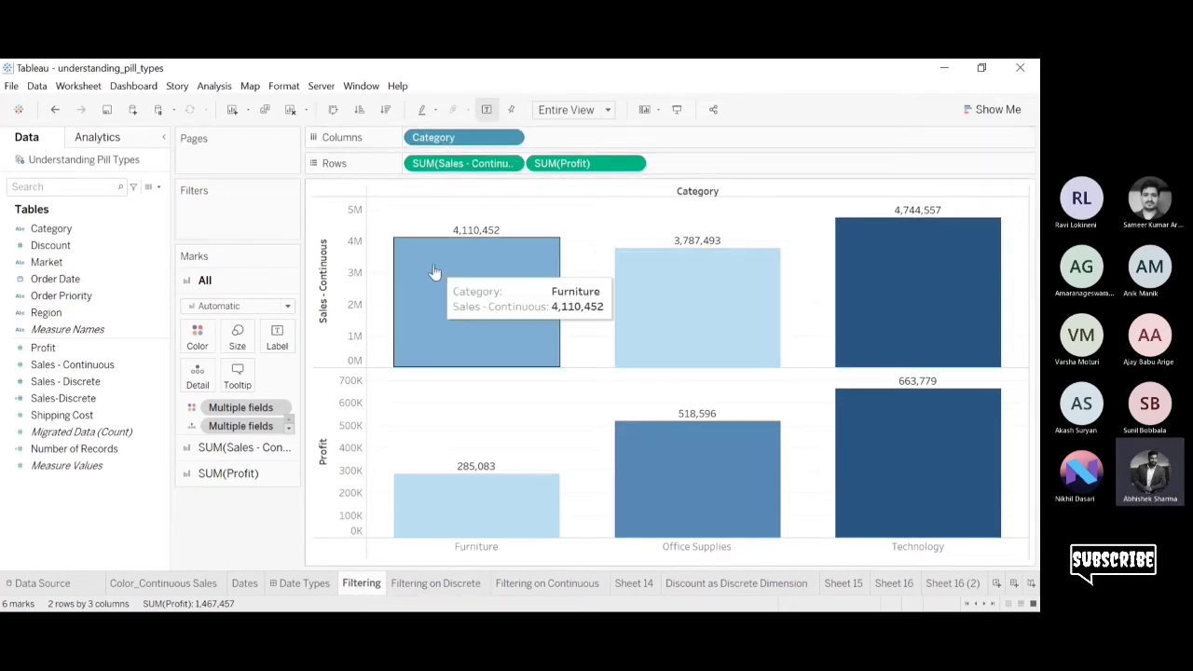
pyautogui.moveTo(472, 321)
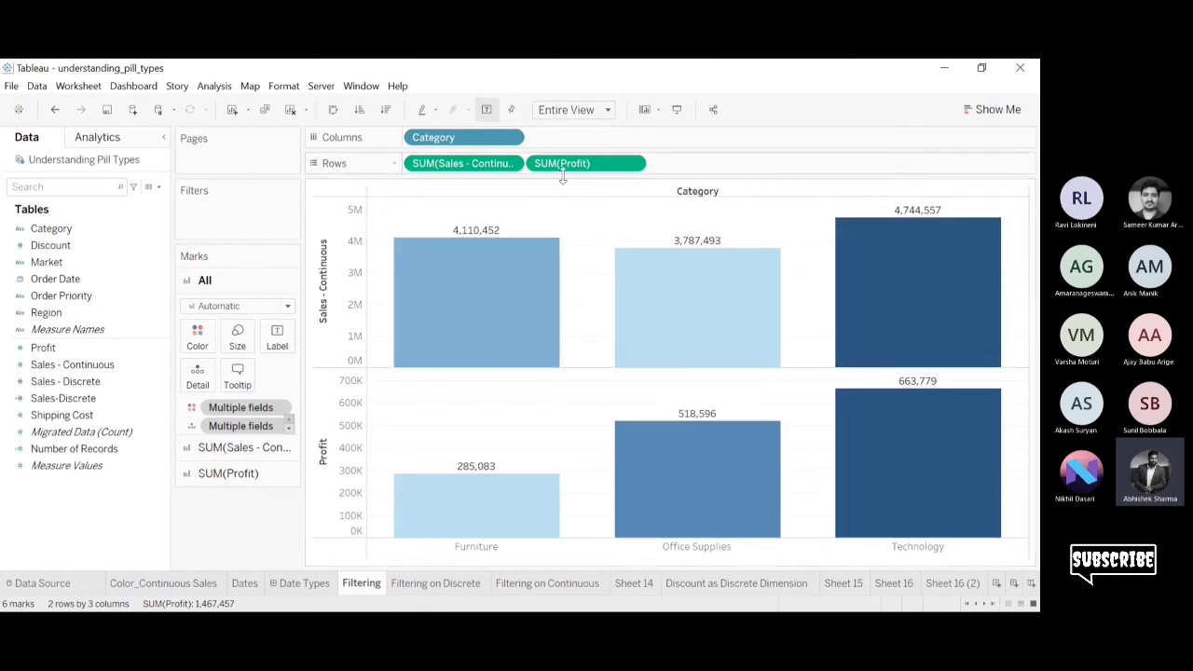
pyautogui.moveTo(528, 484)
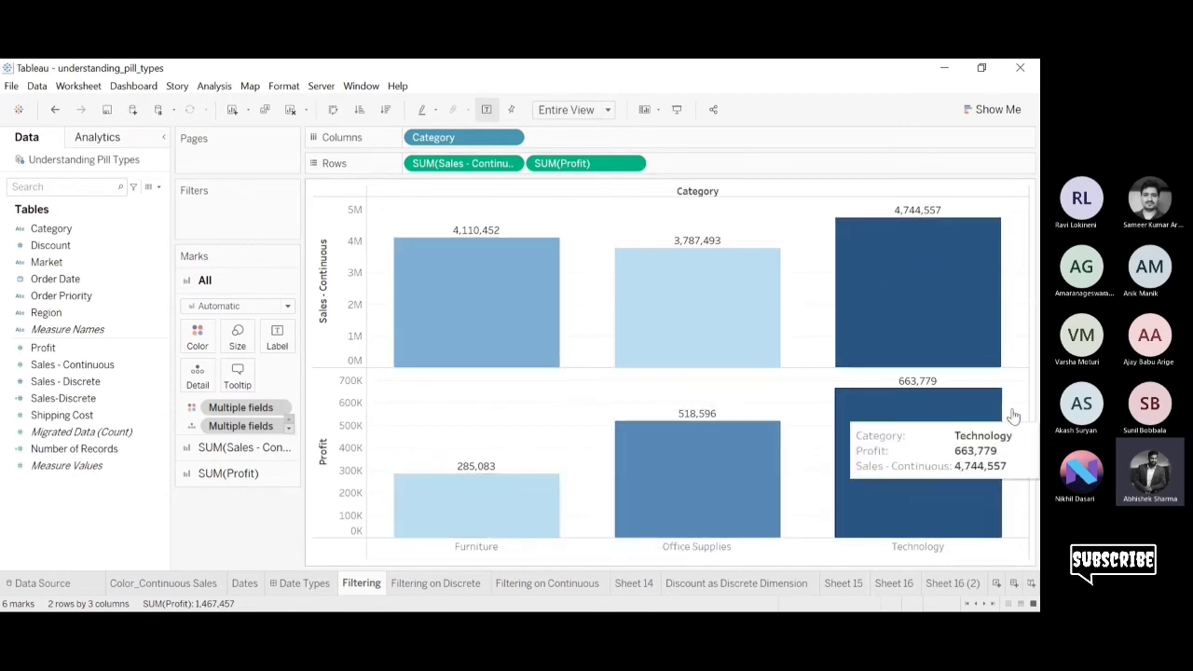
pyautogui.moveTo(886, 430)
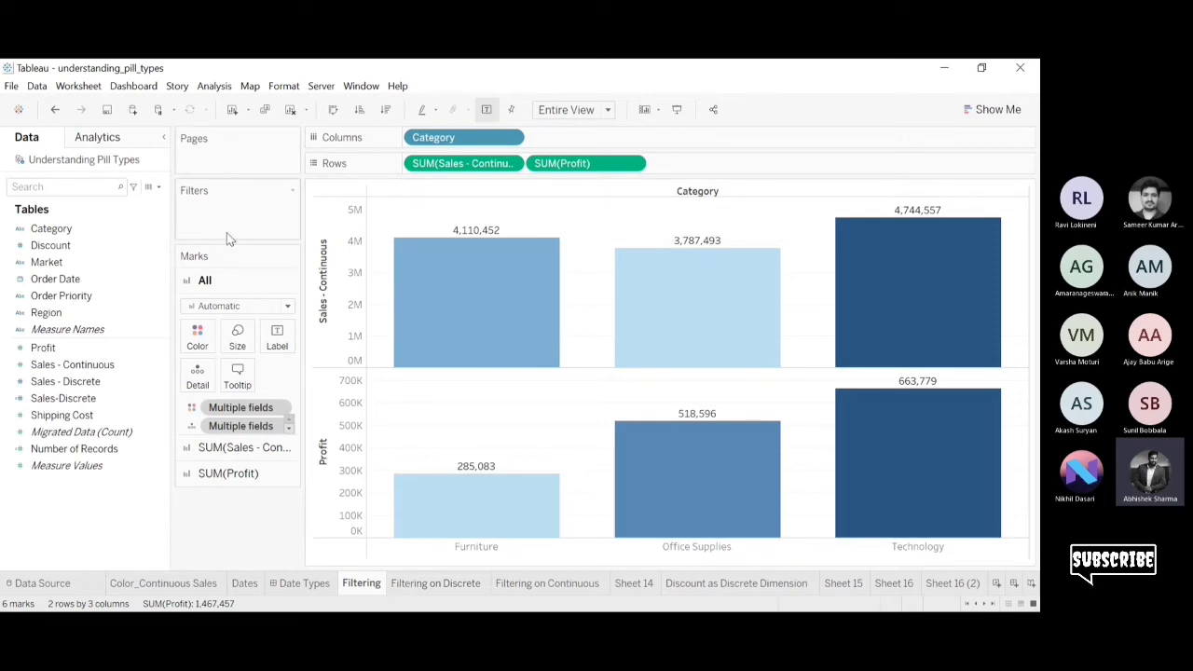
pyautogui.click(435, 582)
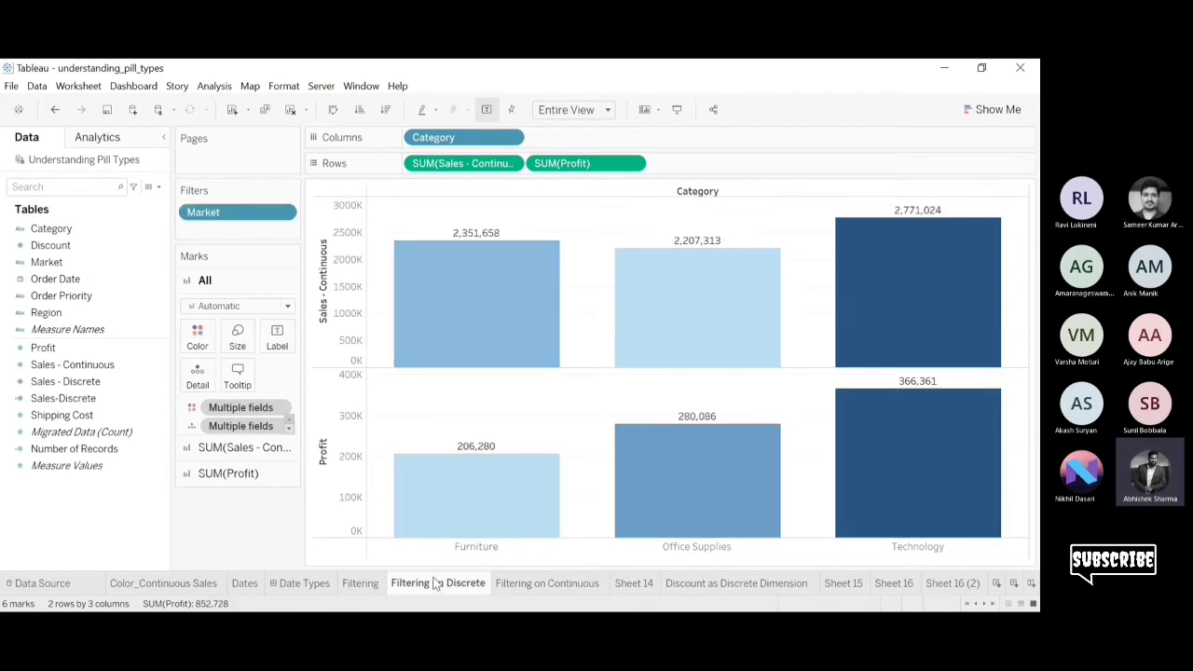
# Edit the Market filter to also include LATAM and apply it to the category charts.
pyautogui.doubleClick(247, 218)
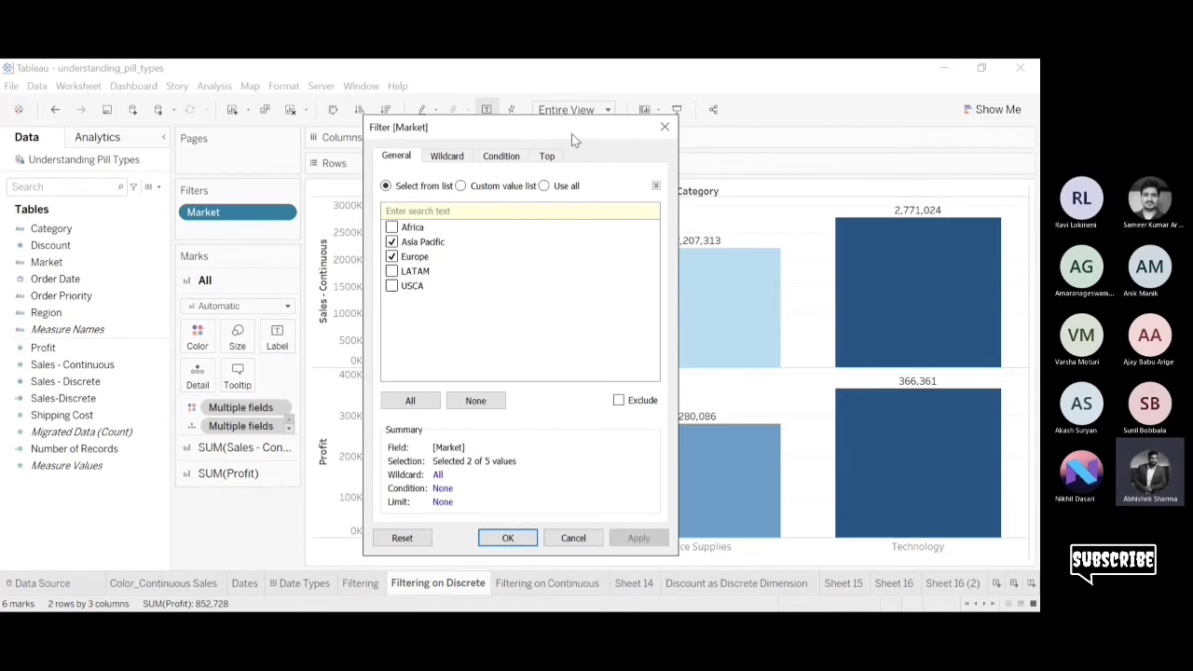
pyautogui.moveTo(576, 136); pyautogui.dragTo(867, 117)
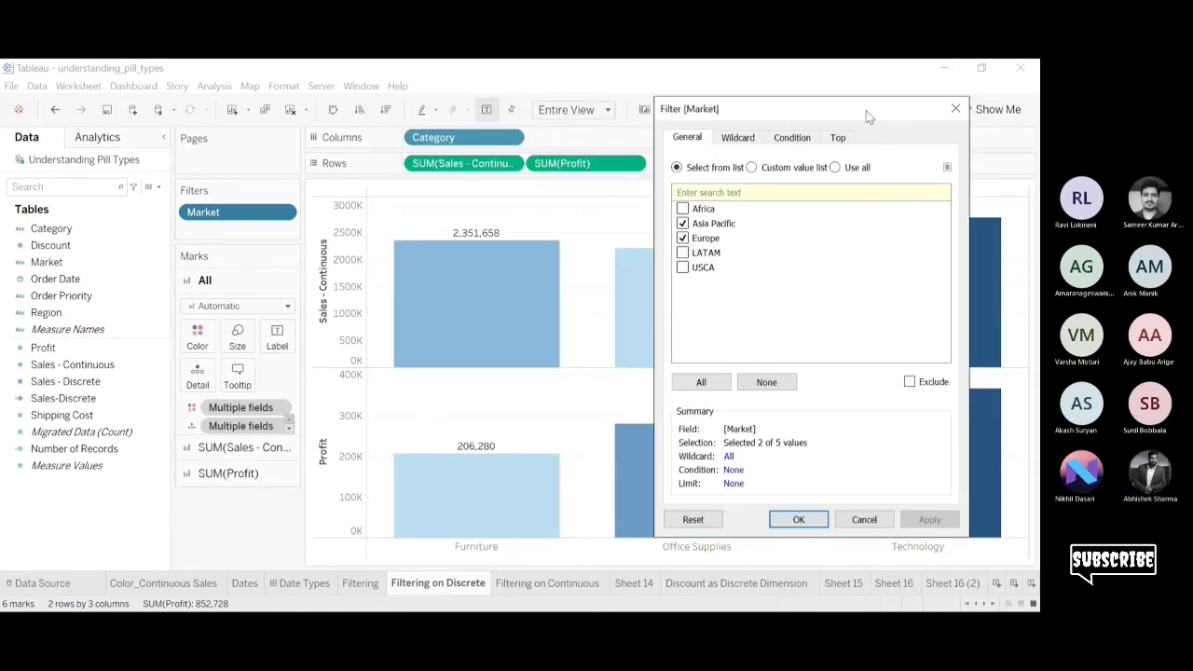
pyautogui.click(684, 252)
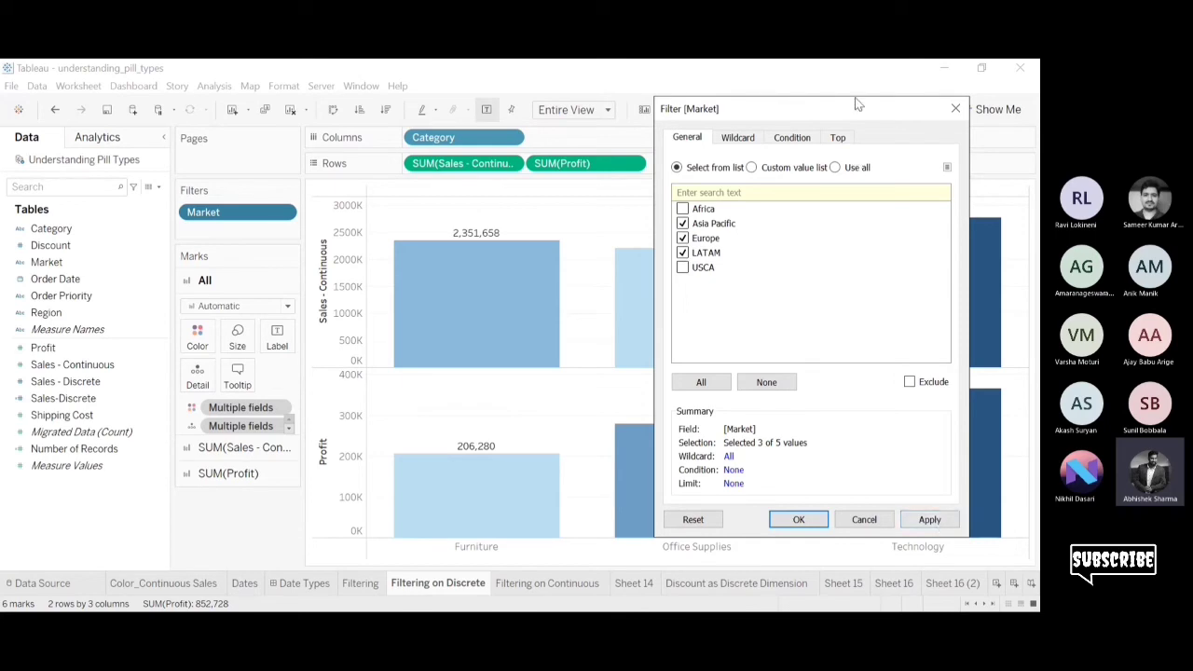
pyautogui.moveTo(855, 97); pyautogui.dragTo(227, 117)
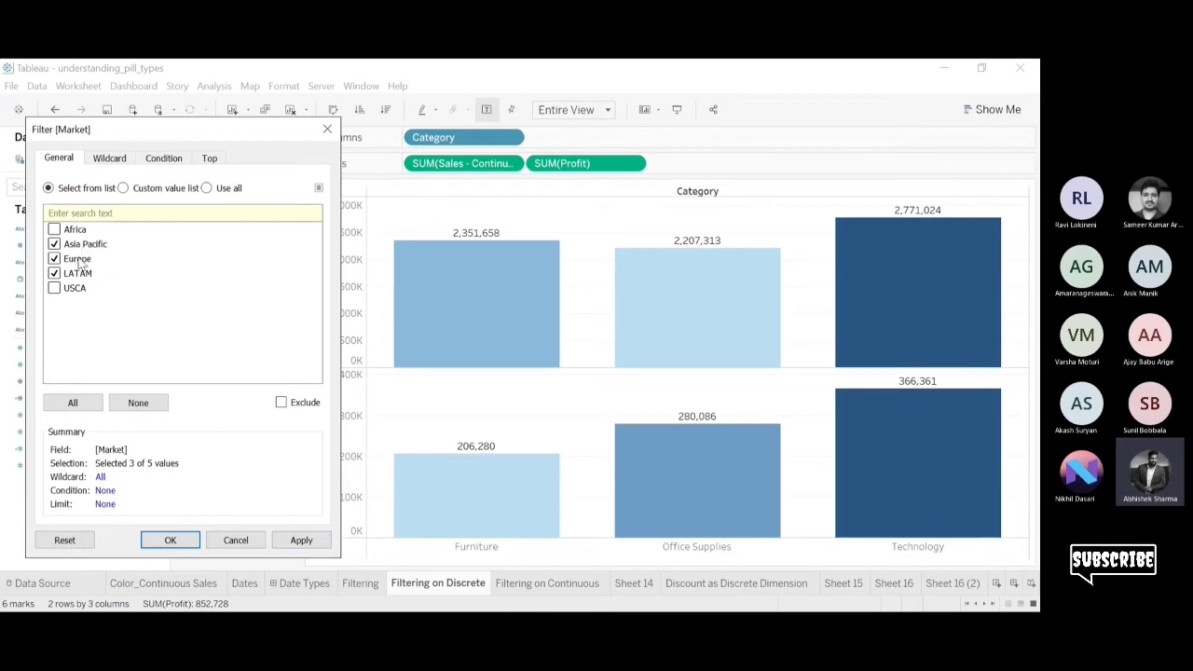
pyautogui.click(300, 541)
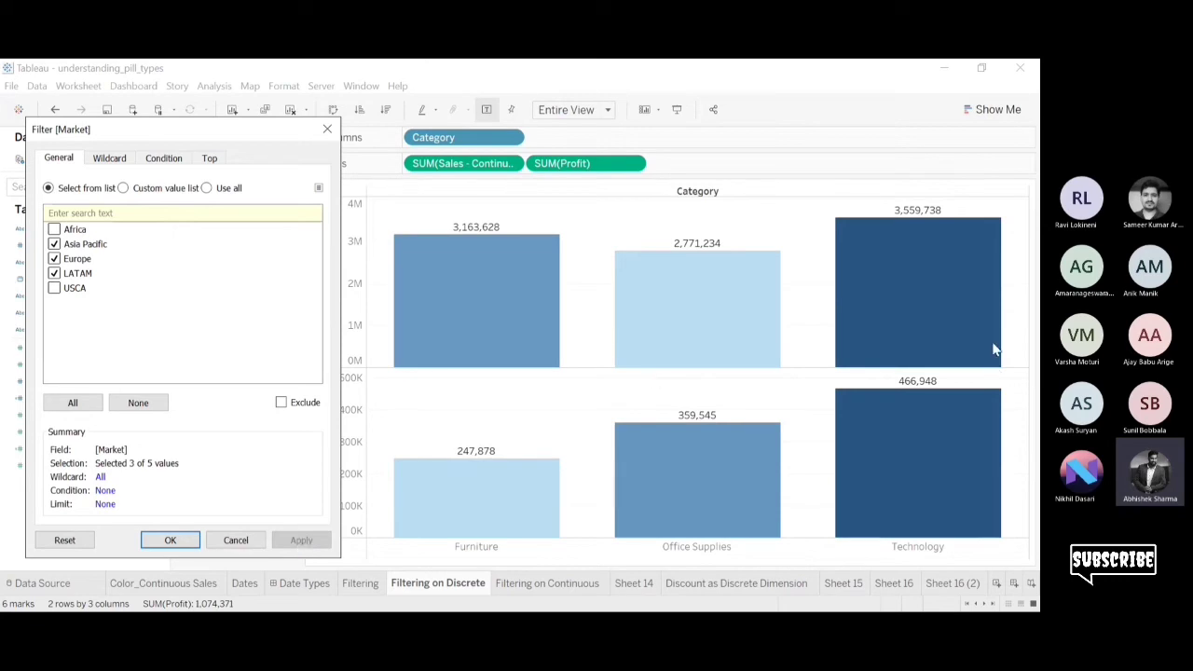
# Exclude Europe and LATAM from the Market filter, keeping only Asia Pacific, and apply the selection.
pyautogui.click(54, 260)
pyautogui.click(54, 274)
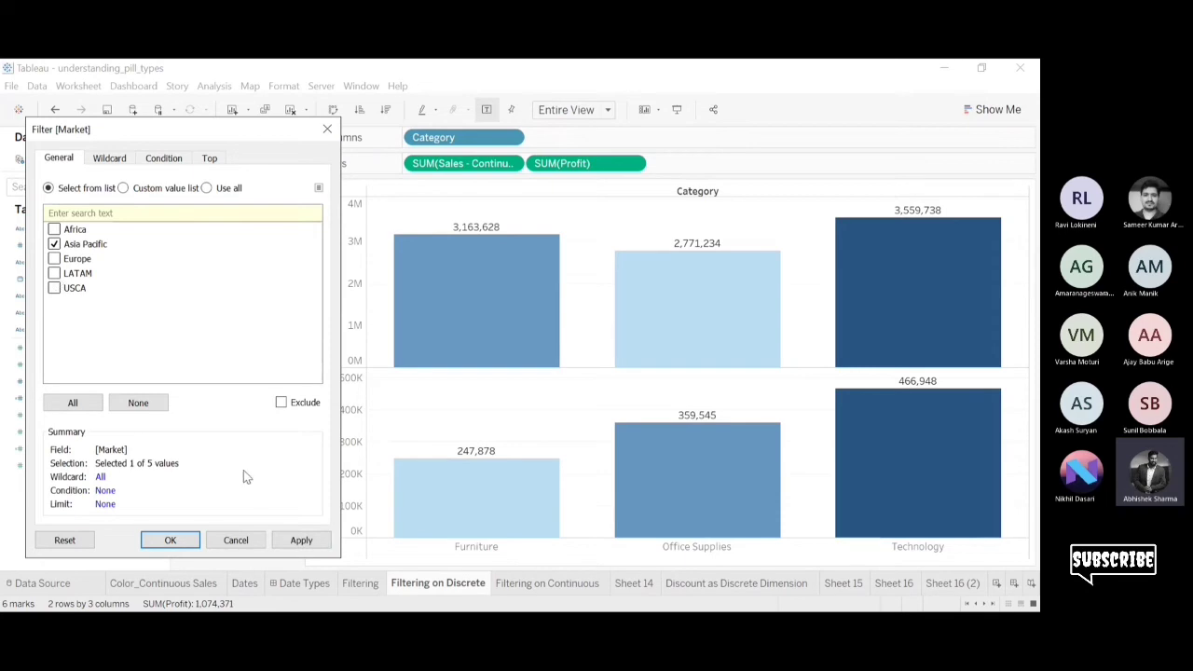
pyautogui.click(301, 541)
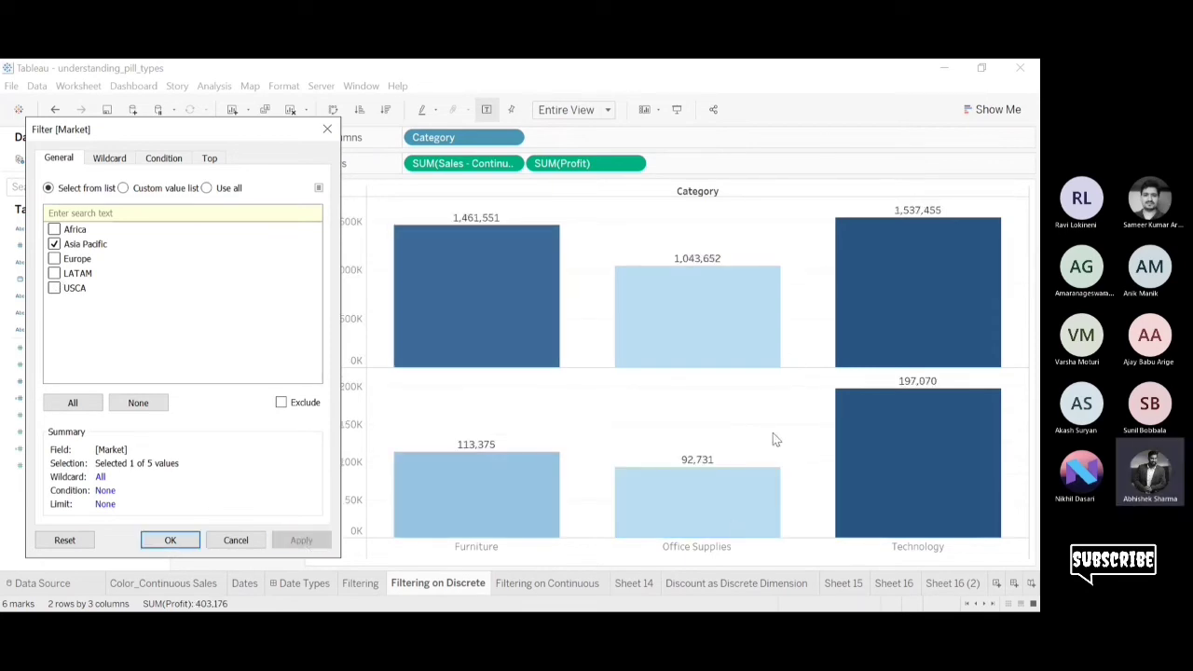
# Add Africa to the Market filter's selection, apply it and close the filter settings.
pyautogui.click(54, 229)
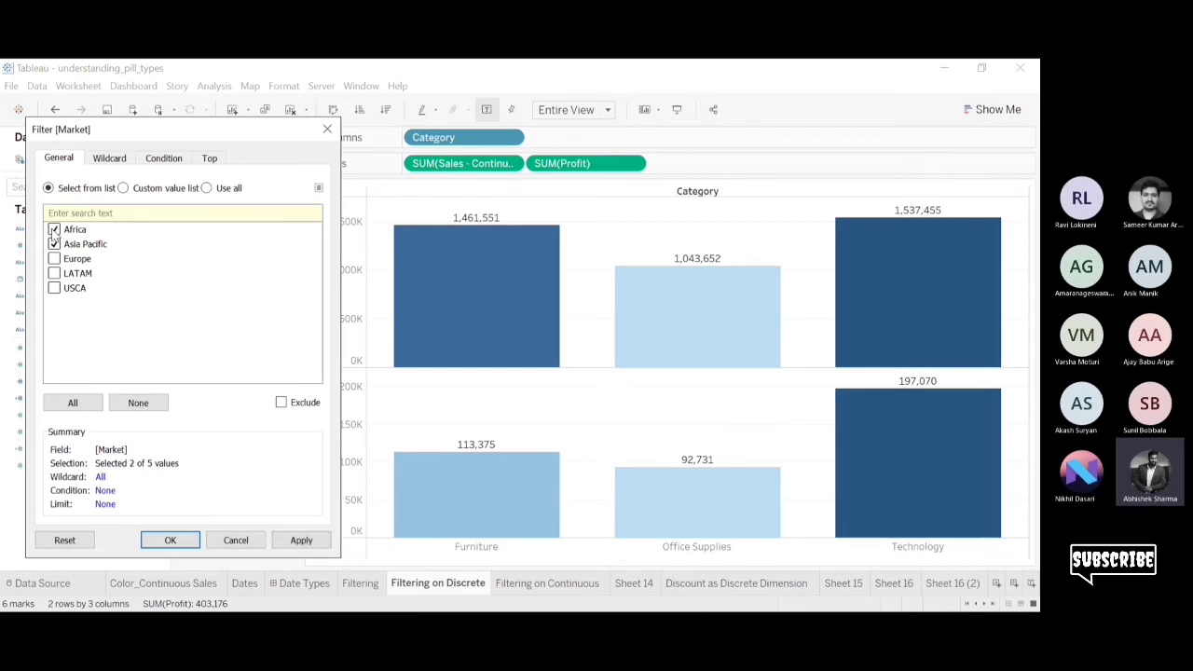
pyautogui.click(301, 542)
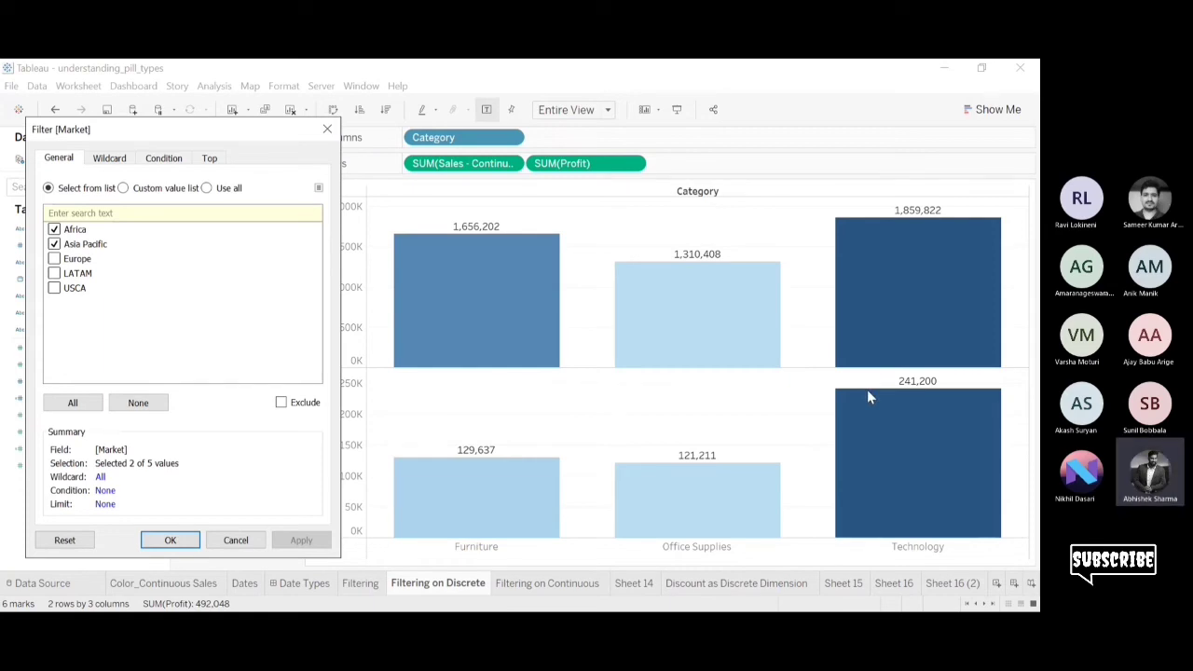
pyautogui.click(328, 131)
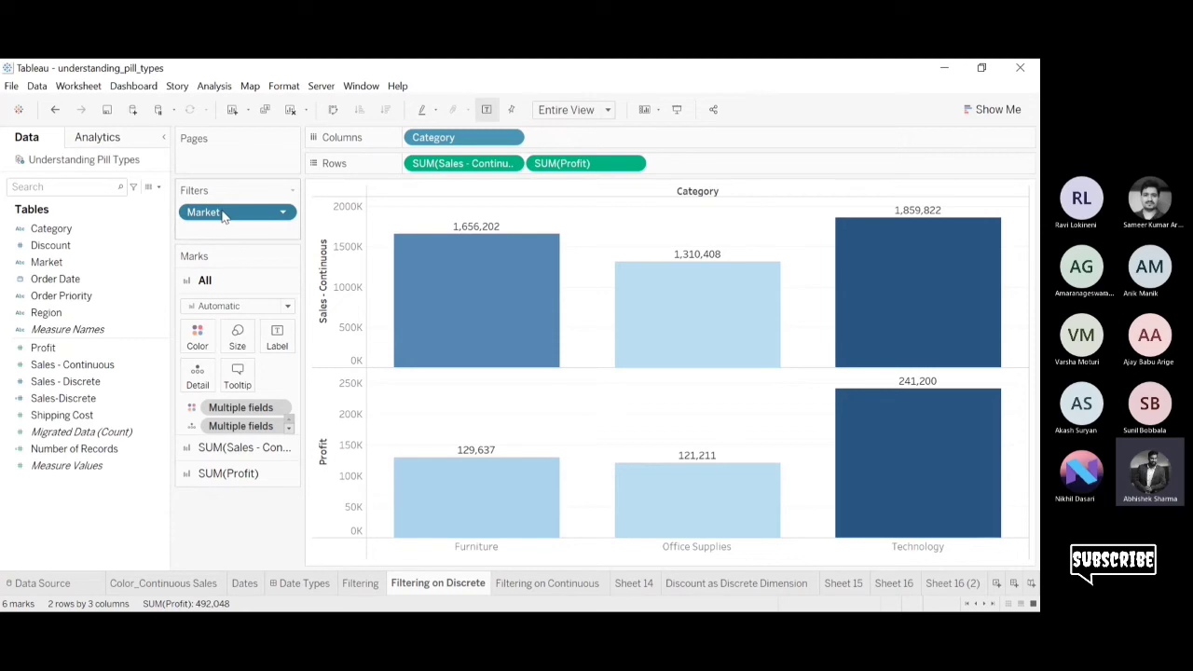
# Check the Market filter's selected values and remove the filter from the Filtering on Discrete worksheet.
pyautogui.doubleClick(275, 213)
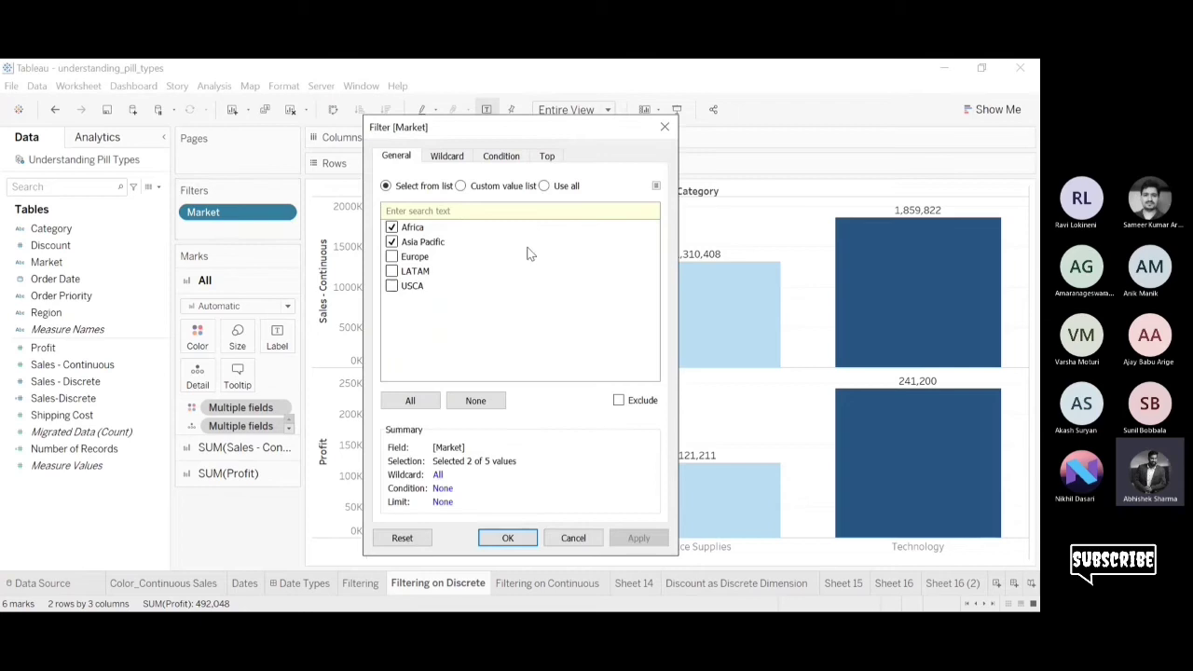
pyautogui.click(664, 127)
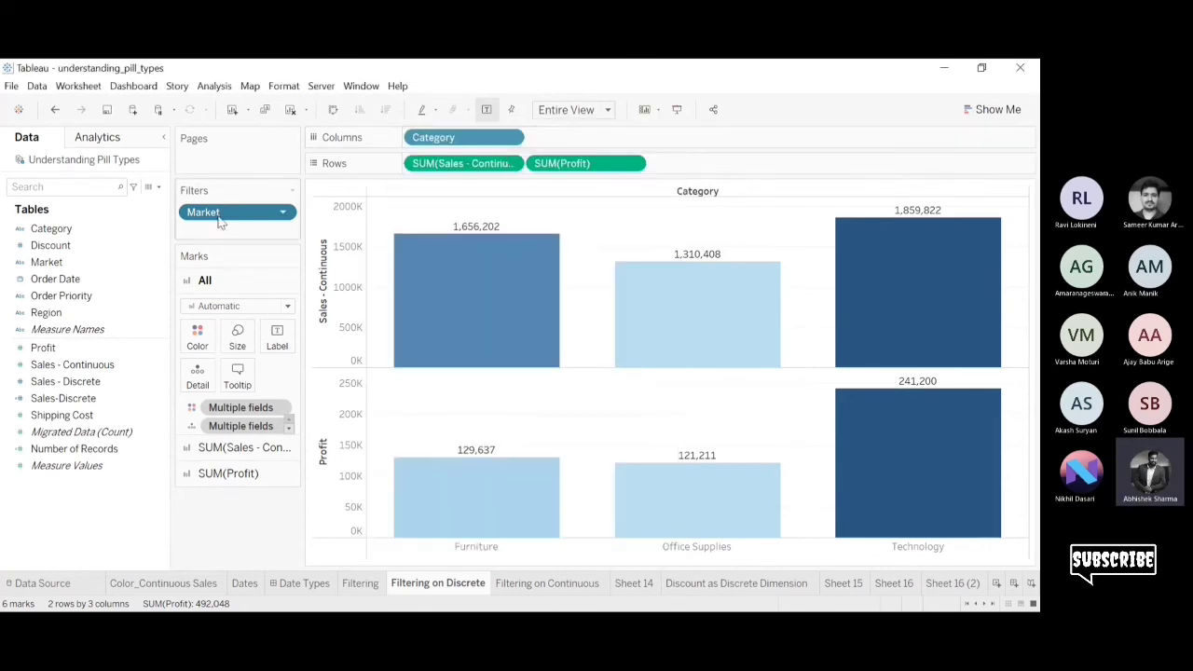
pyautogui.moveTo(224, 214); pyautogui.dragTo(230, 554)
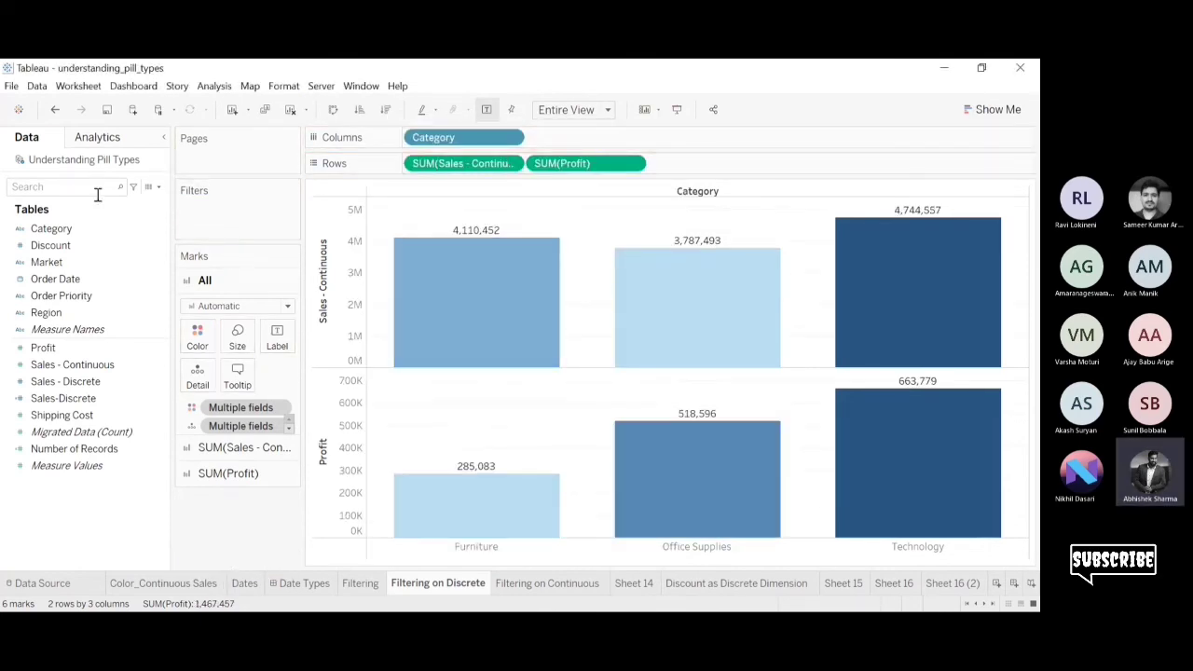
# Add Market as a filter limited to Asia Pacific and Europe.
pyautogui.click(56, 232)
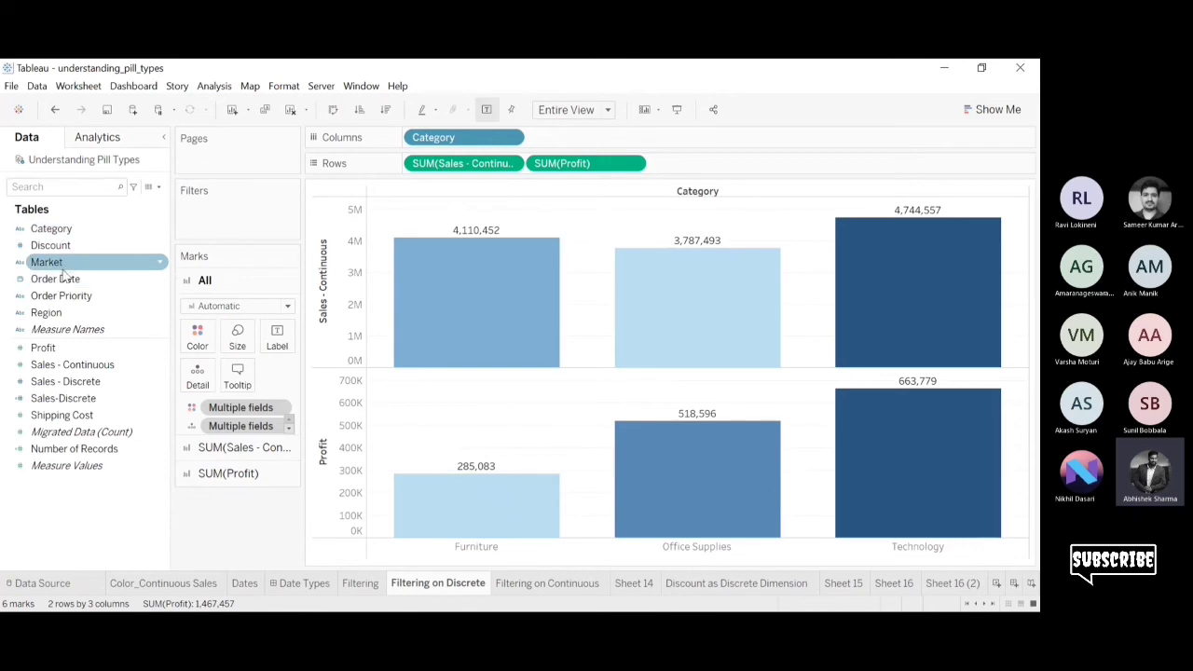
pyautogui.moveTo(48, 262); pyautogui.dragTo(224, 219)
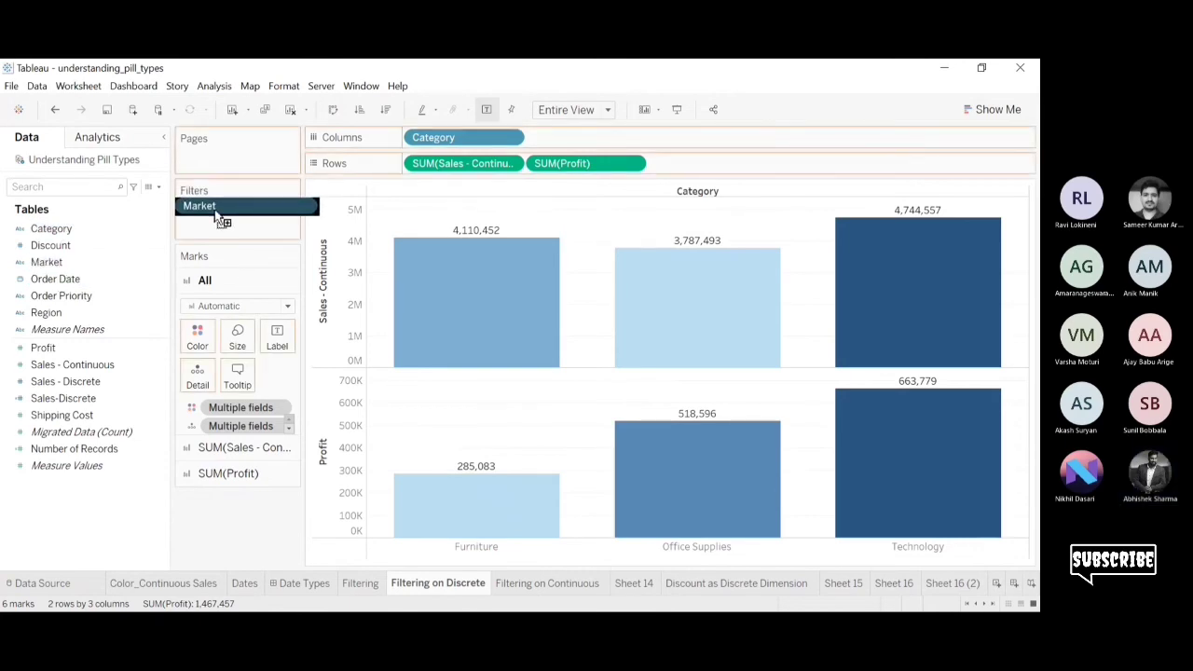
pyautogui.click(392, 242)
pyautogui.click(392, 256)
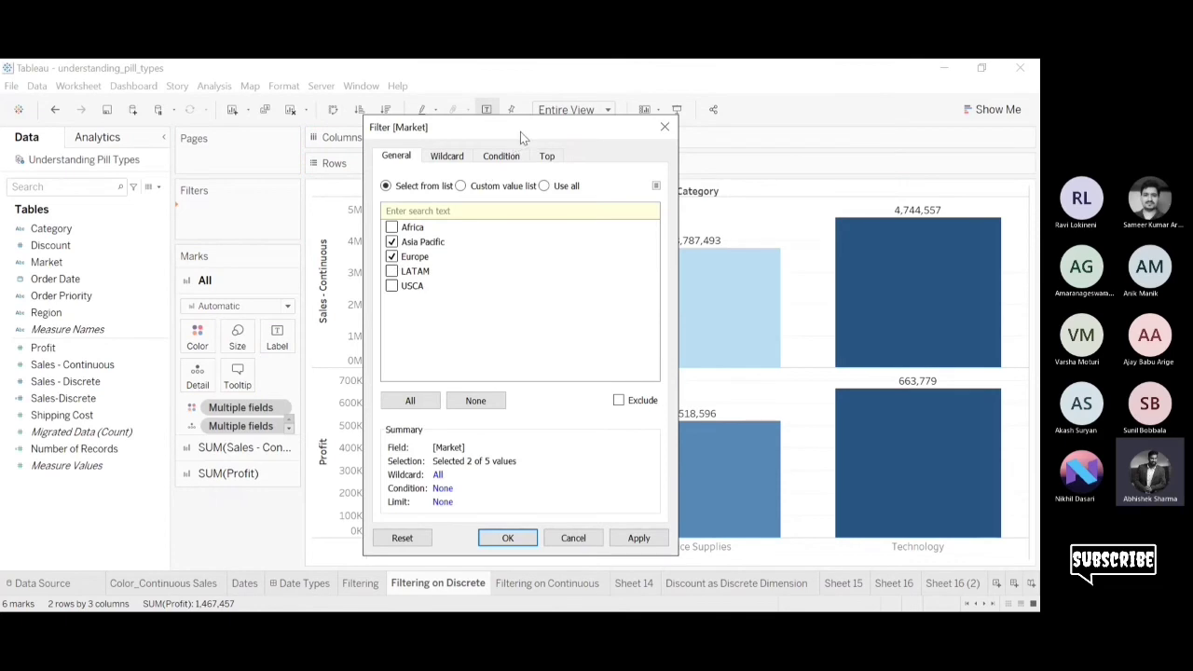
pyautogui.moveTo(520, 131); pyautogui.dragTo(206, 142)
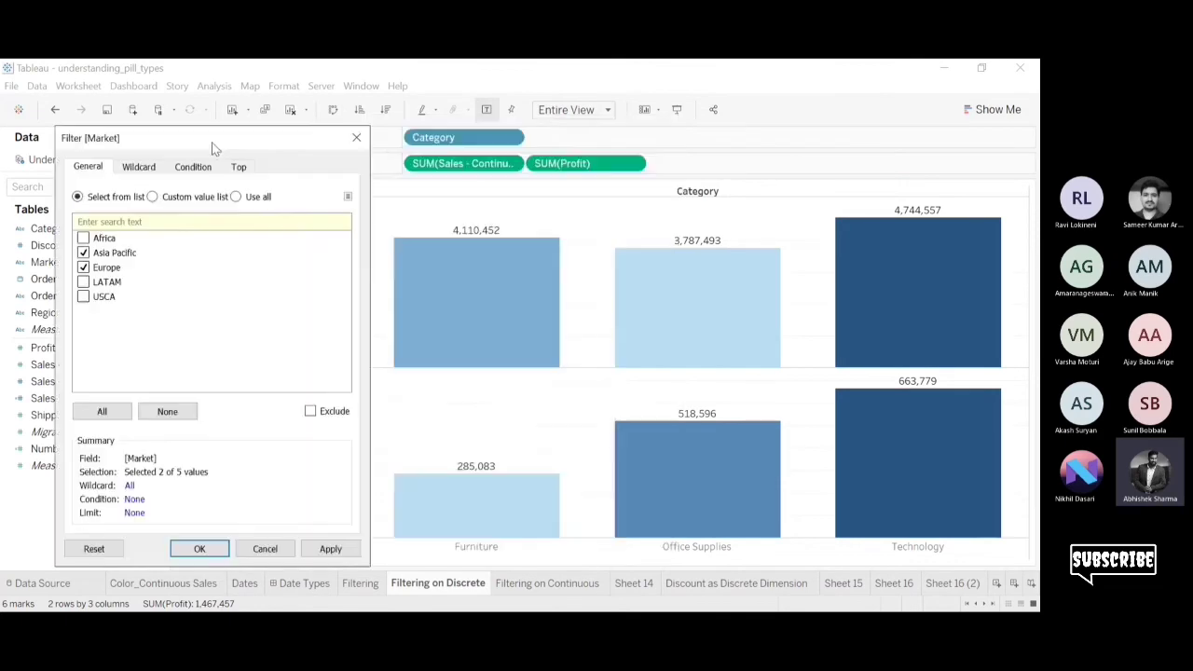
pyautogui.click(199, 549)
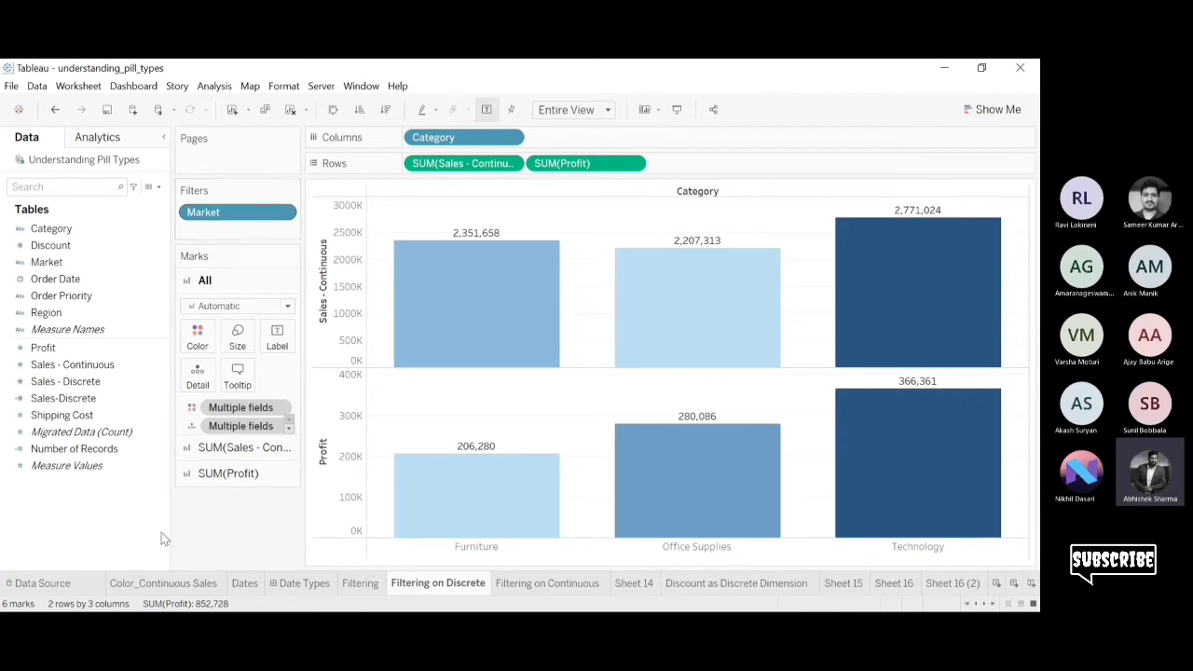
# Examine the Profit filter's settings on the Filtering on Continuous worksheet against the chart, and close them without changes.
pyautogui.click(534, 584)
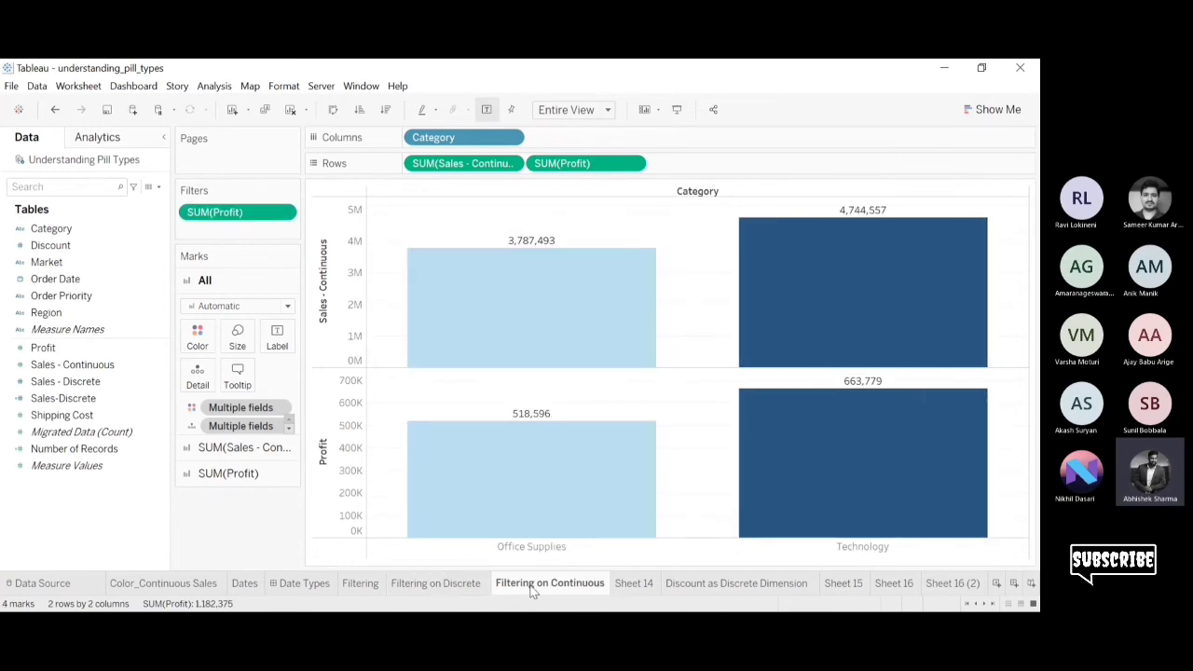
pyautogui.doubleClick(262, 226)
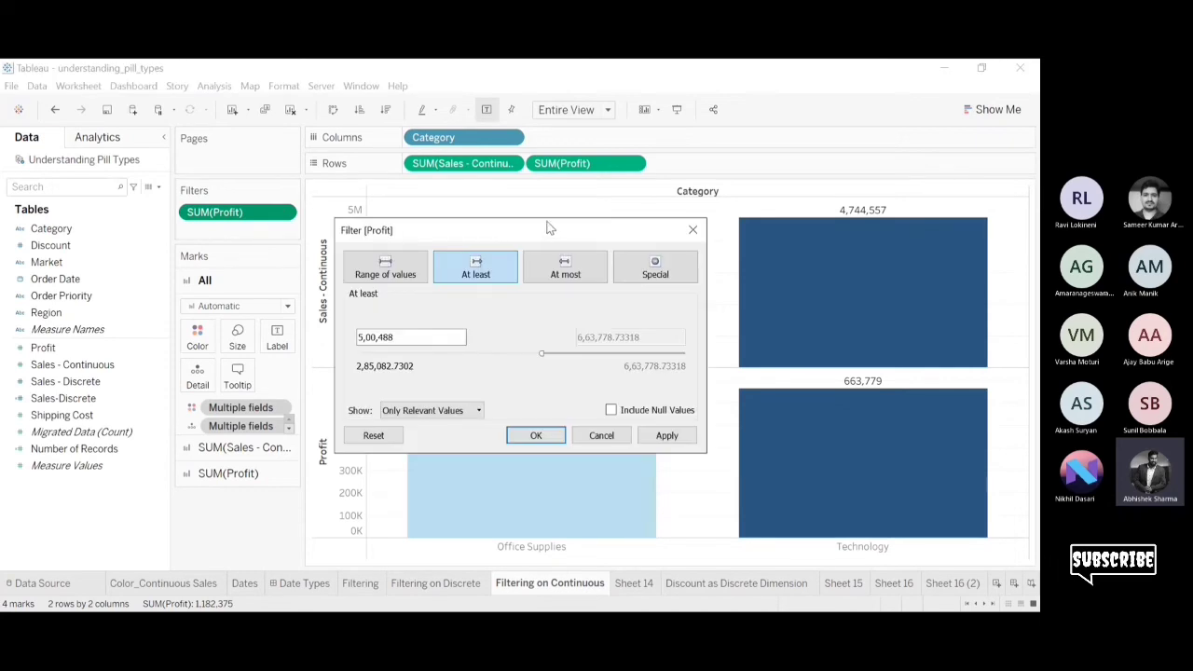
pyautogui.moveTo(550, 228); pyautogui.dragTo(543, 203)
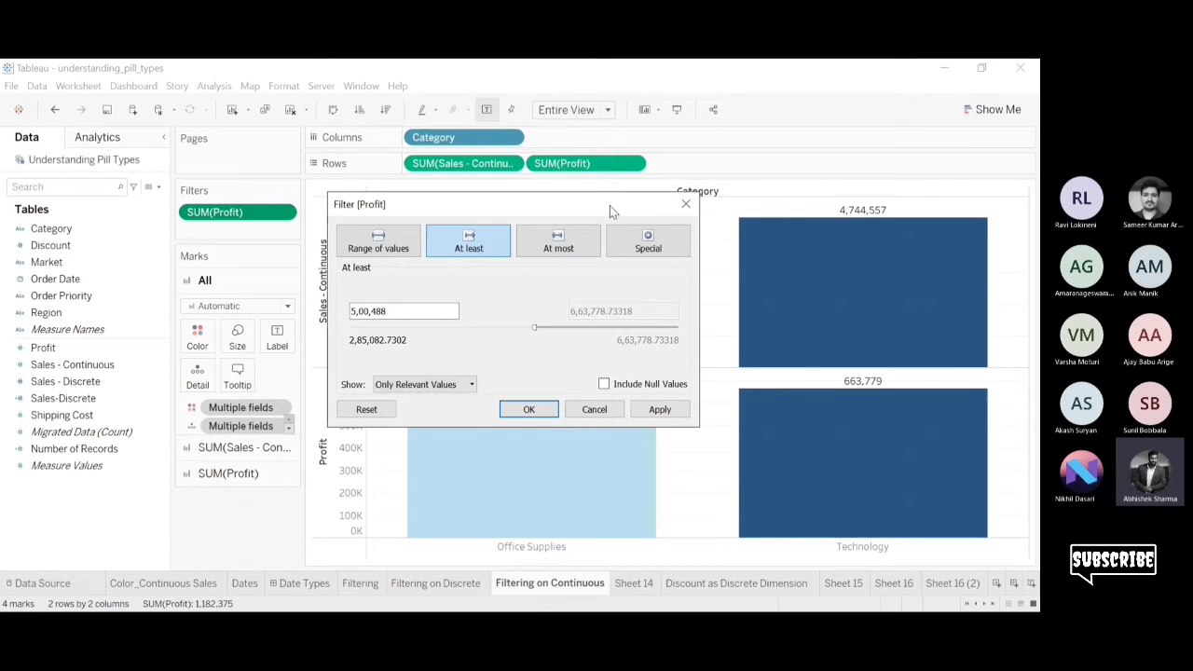
pyautogui.moveTo(609, 205); pyautogui.dragTo(297, 238)
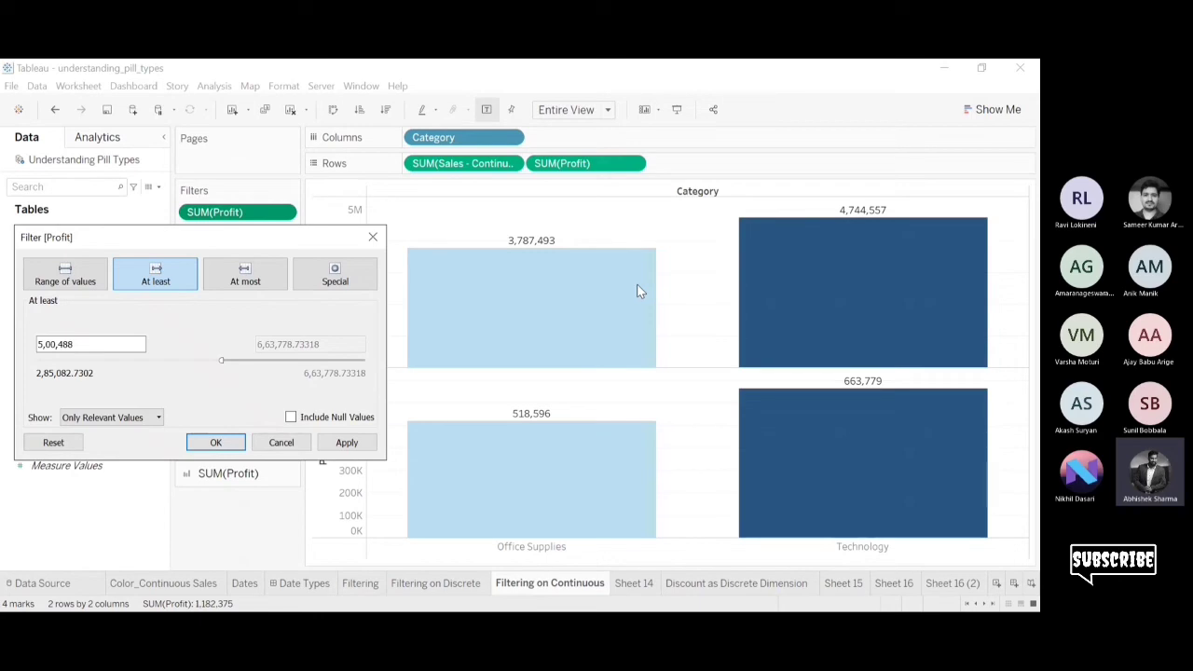
pyautogui.click(373, 237)
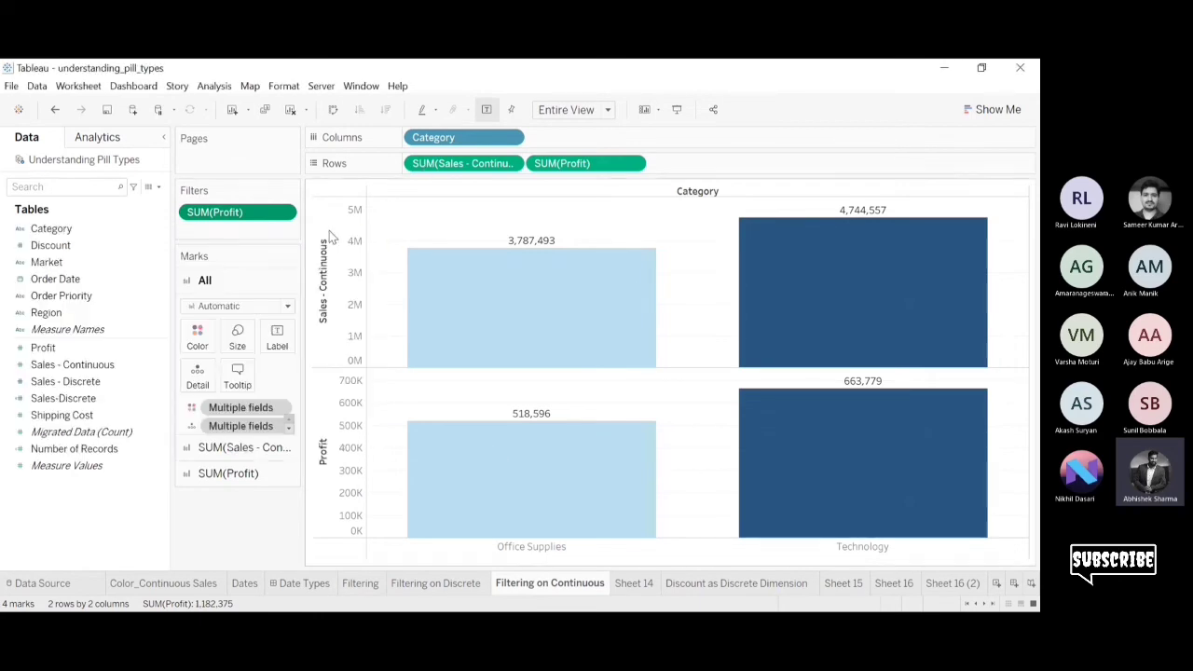
# Remove the Profit filter from the Filtering on Continuous worksheet and compare the chart with the Filtering worksheet.
pyautogui.moveTo(240, 212); pyautogui.dragTo(235, 549)
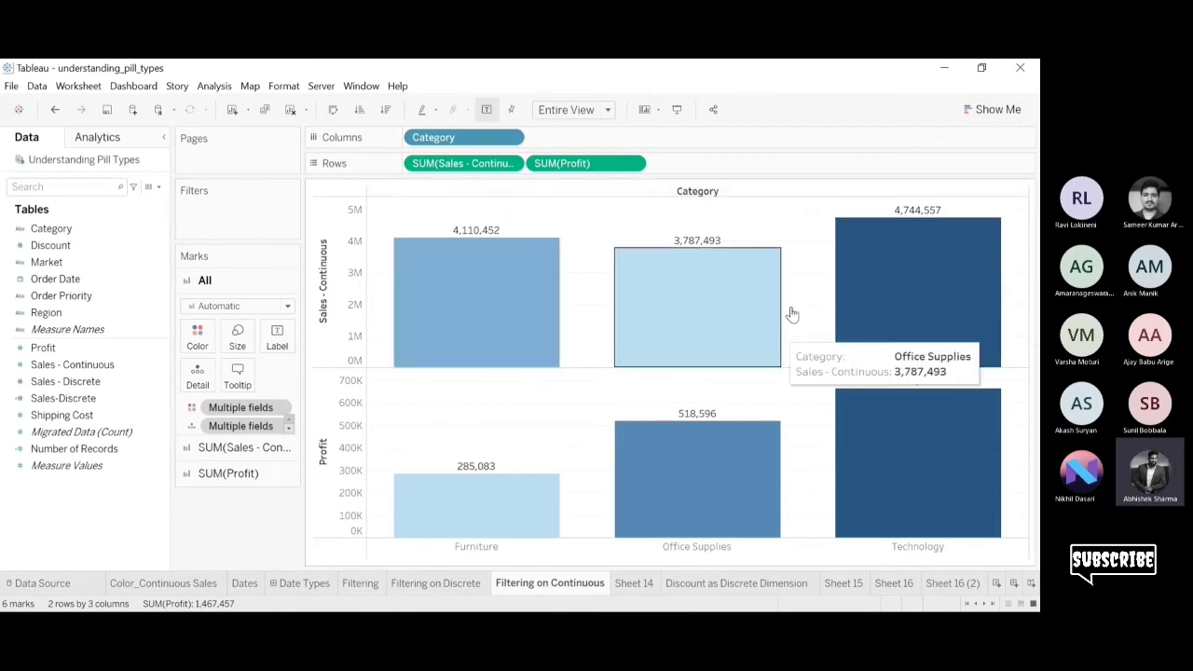
pyautogui.click(358, 584)
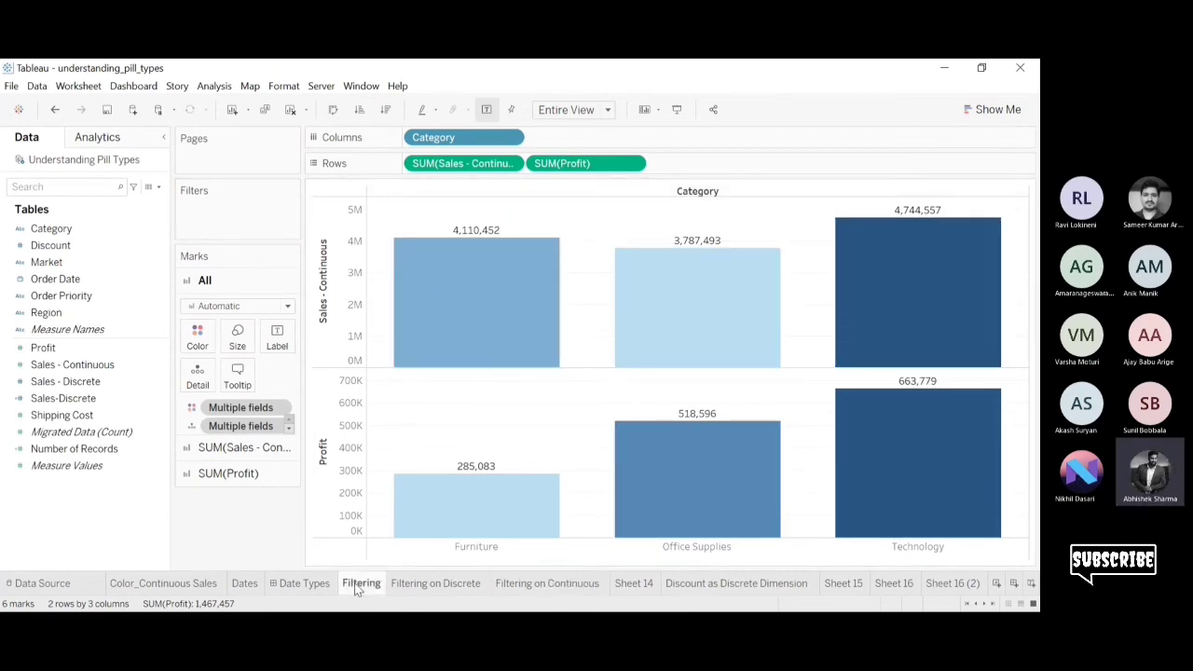
pyautogui.click(552, 587)
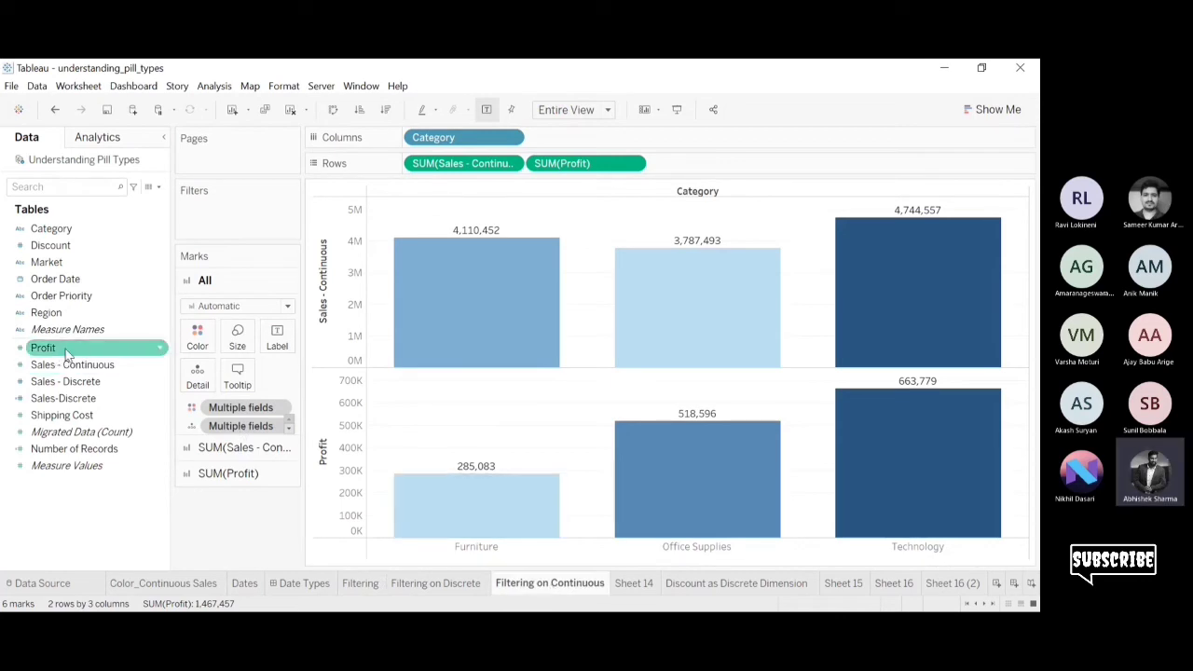
# Start a new filter on Profit aggregated as Sum, with a range of values beginning at 0.
pyautogui.moveTo(67, 354); pyautogui.dragTo(224, 212)
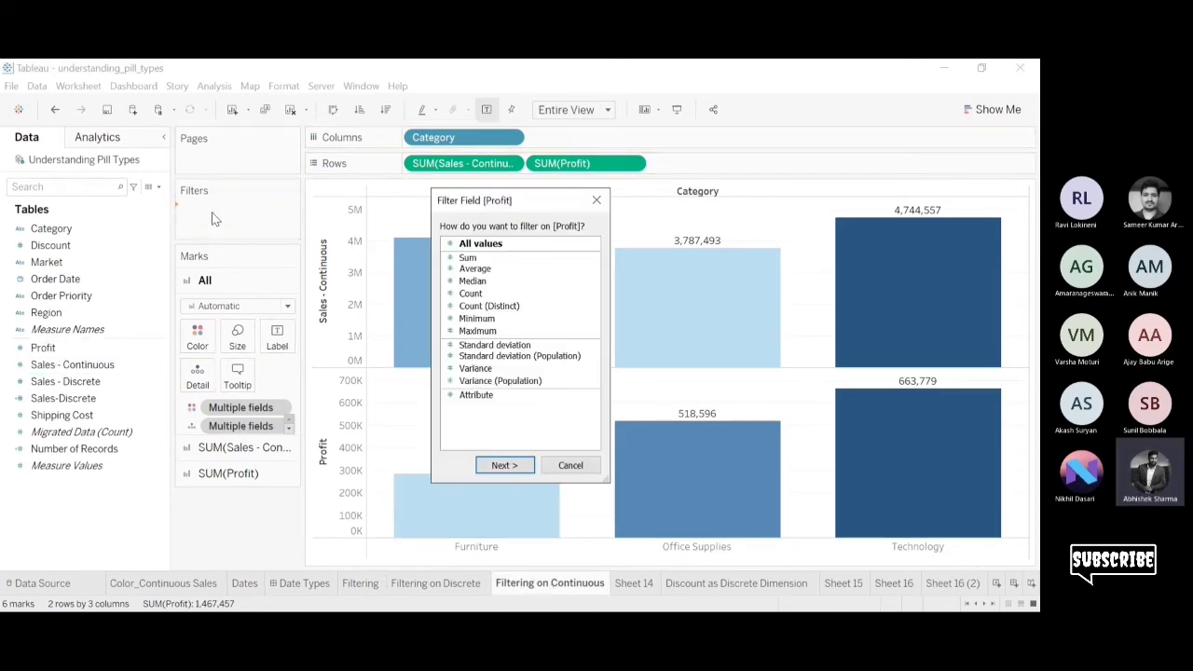
pyautogui.click(503, 259)
pyautogui.click(506, 465)
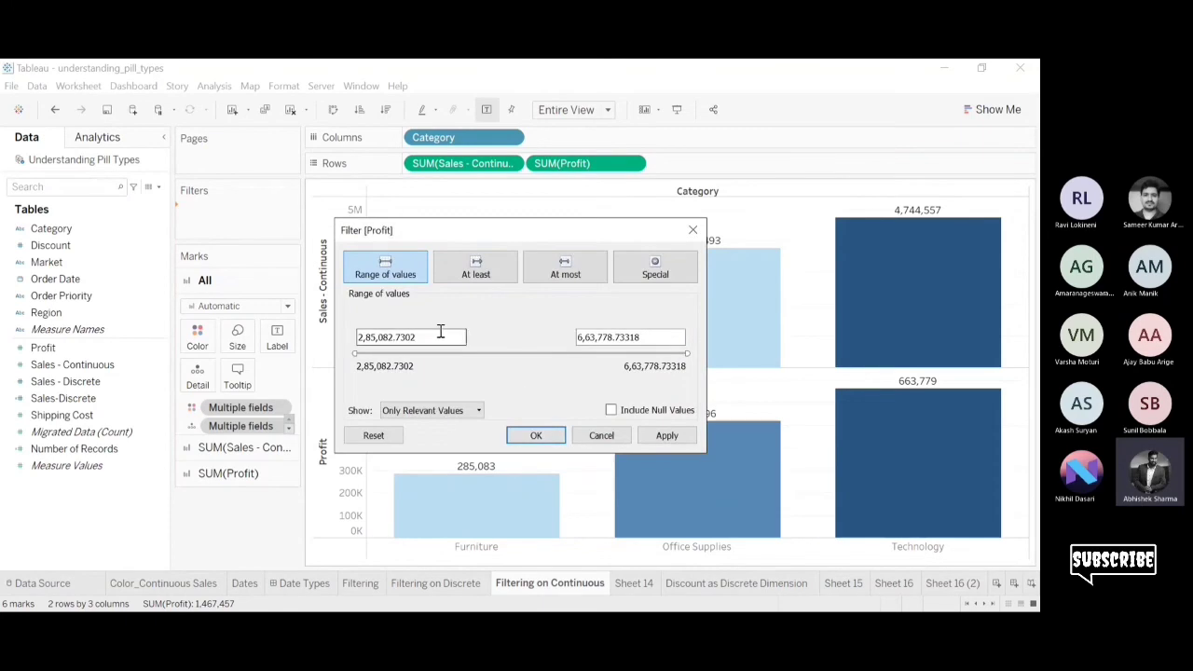
pyautogui.moveTo(441, 333); pyautogui.dragTo(337, 348)
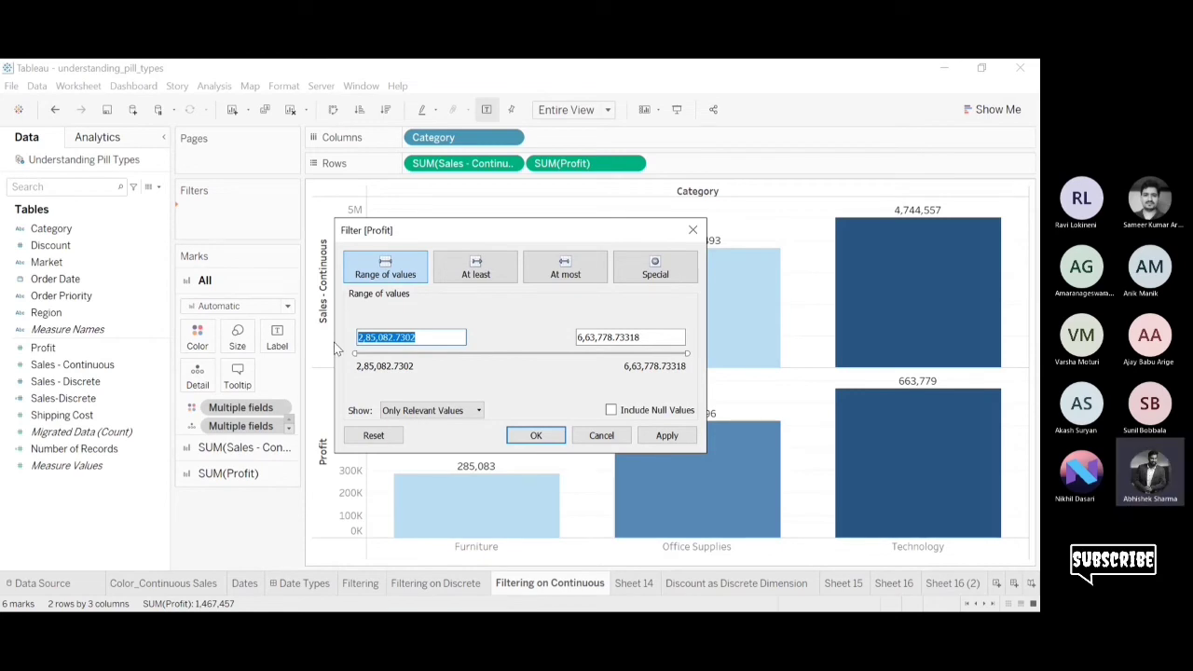
pyautogui.write('0')
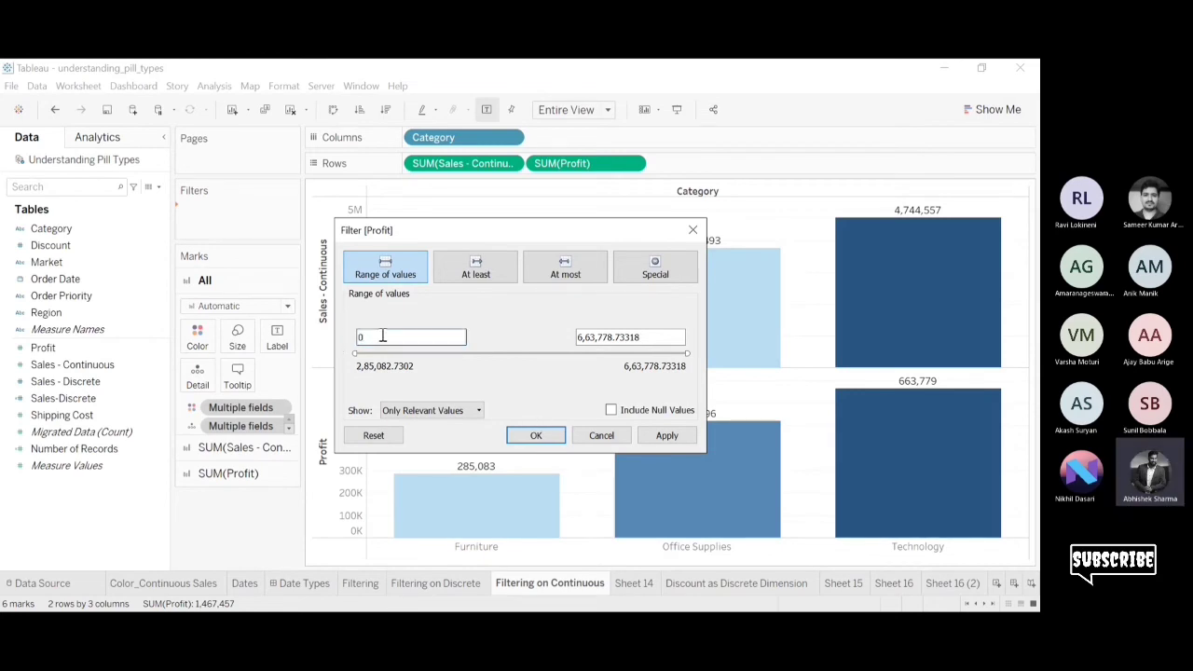
# Compare the At most and At least options, set the Profit filter to at least 500000 and apply it.
pyautogui.click(487, 270)
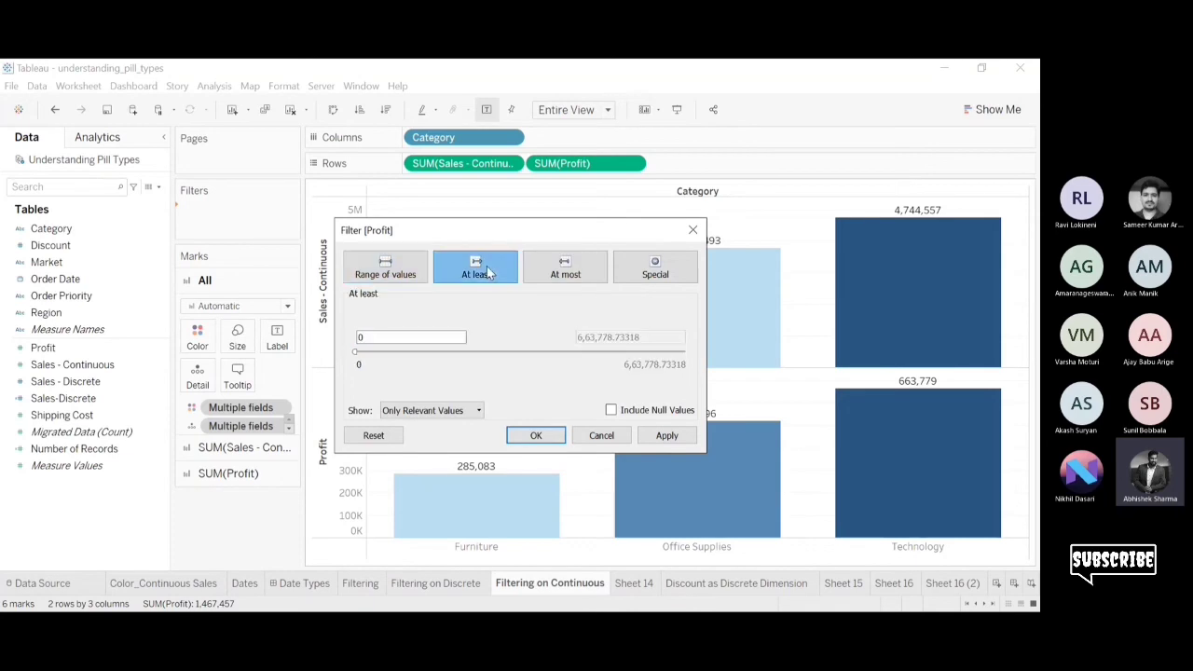
pyautogui.click(555, 271)
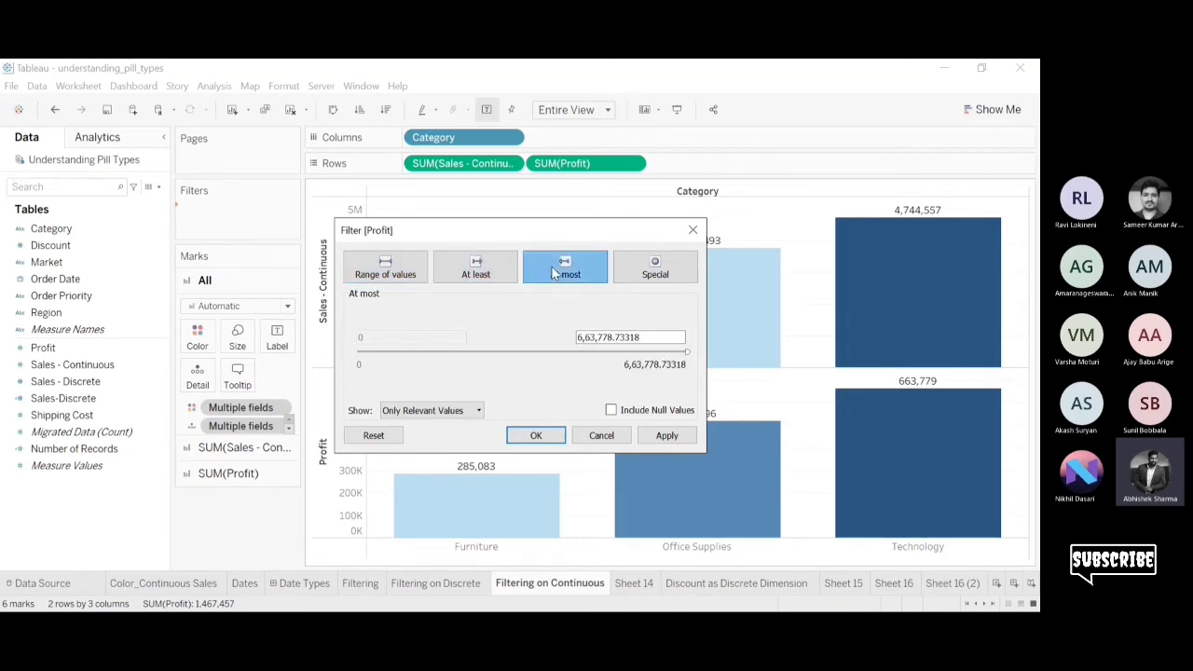
pyautogui.click(500, 253)
pyautogui.moveTo(391, 340); pyautogui.dragTo(351, 340)
pyautogui.write('500000')
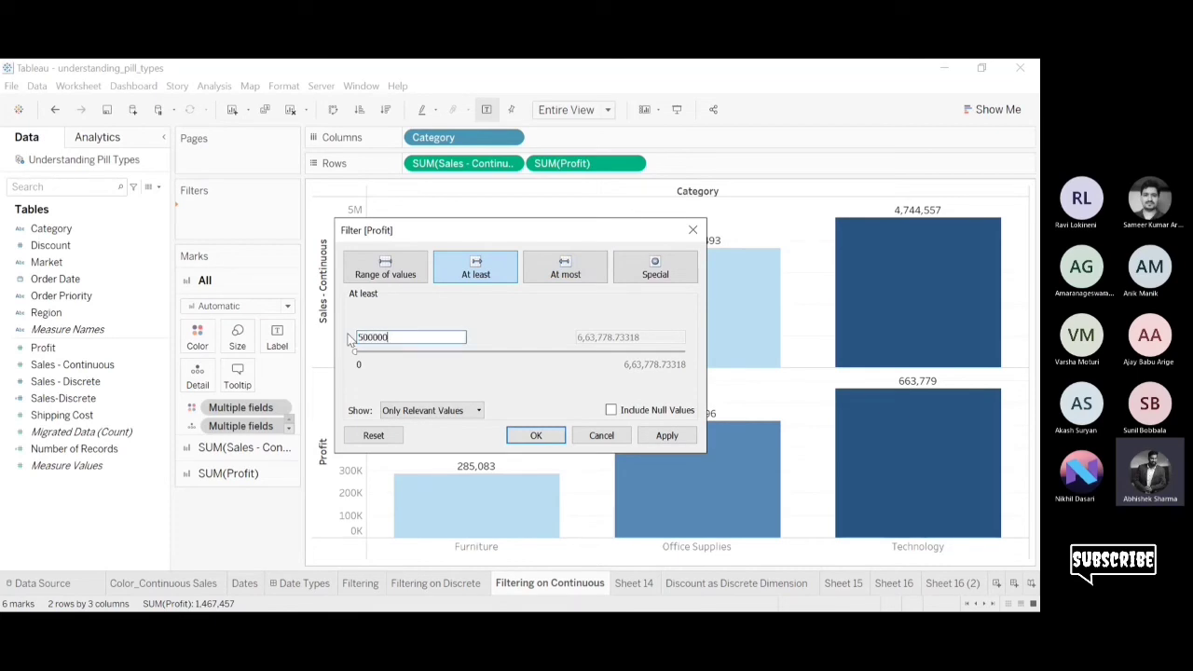
pyautogui.click(671, 438)
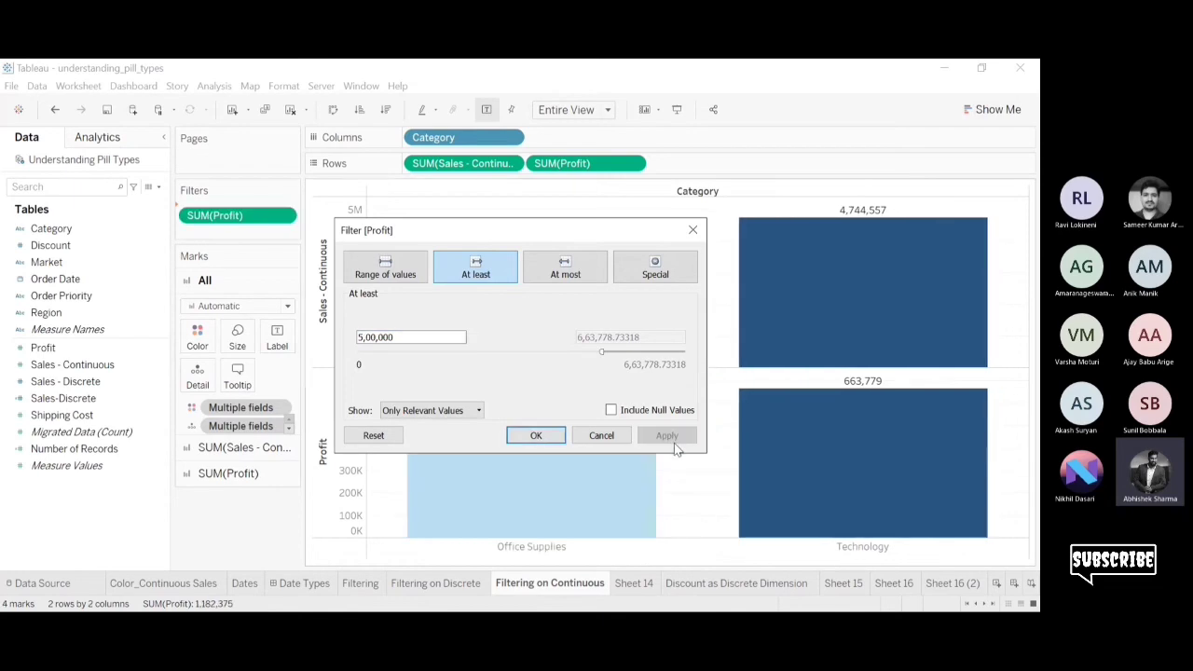
# Raise the Profit filter's minimum to 550000 and apply it, keeping the chart in view.
pyautogui.moveTo(581, 236); pyautogui.dragTo(285, 189)
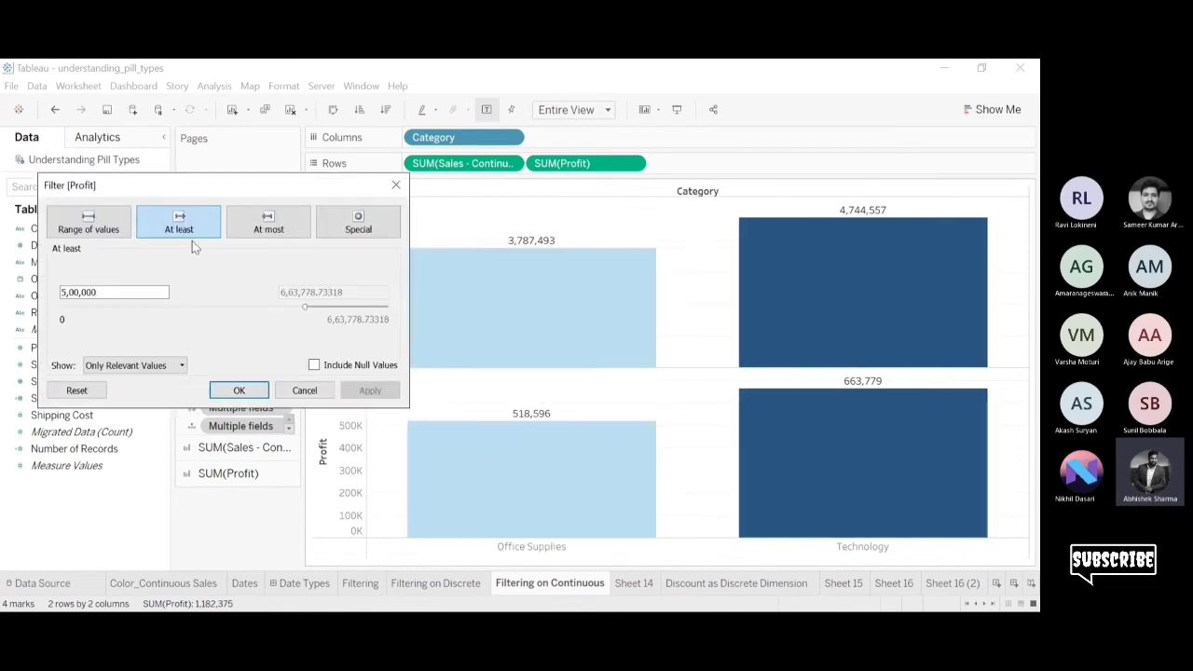
pyautogui.moveTo(117, 295); pyautogui.dragTo(5, 307)
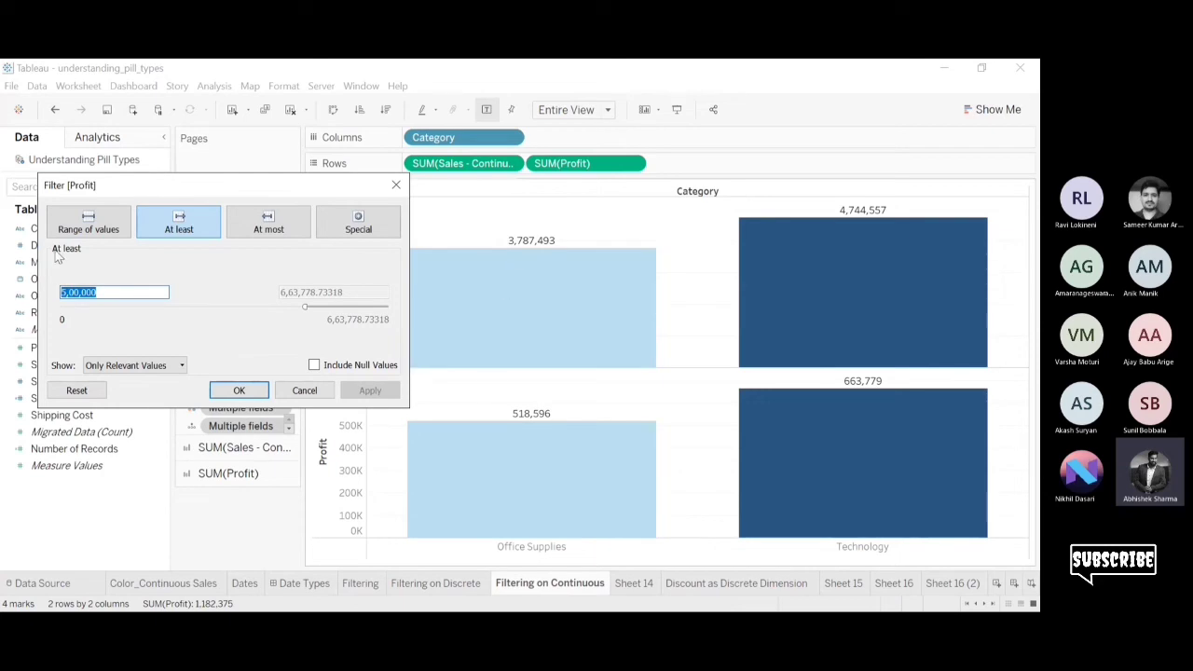
pyautogui.click(104, 292)
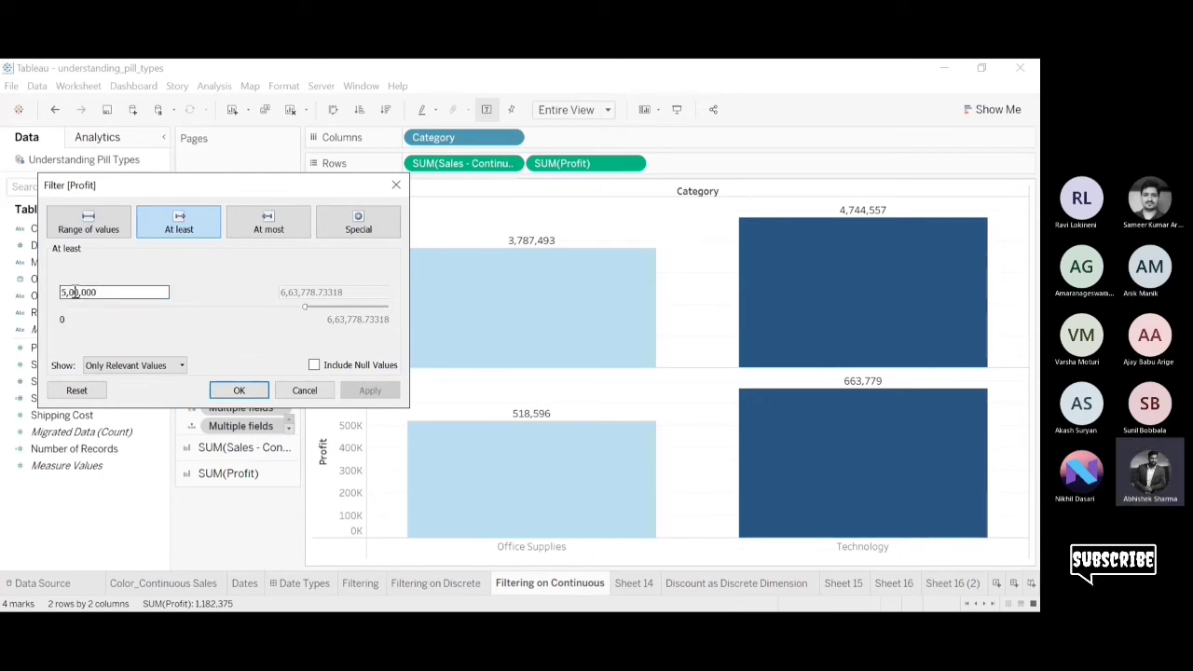
pyautogui.click(75, 292)
pyautogui.press('BackSpace')
pyautogui.write('5')
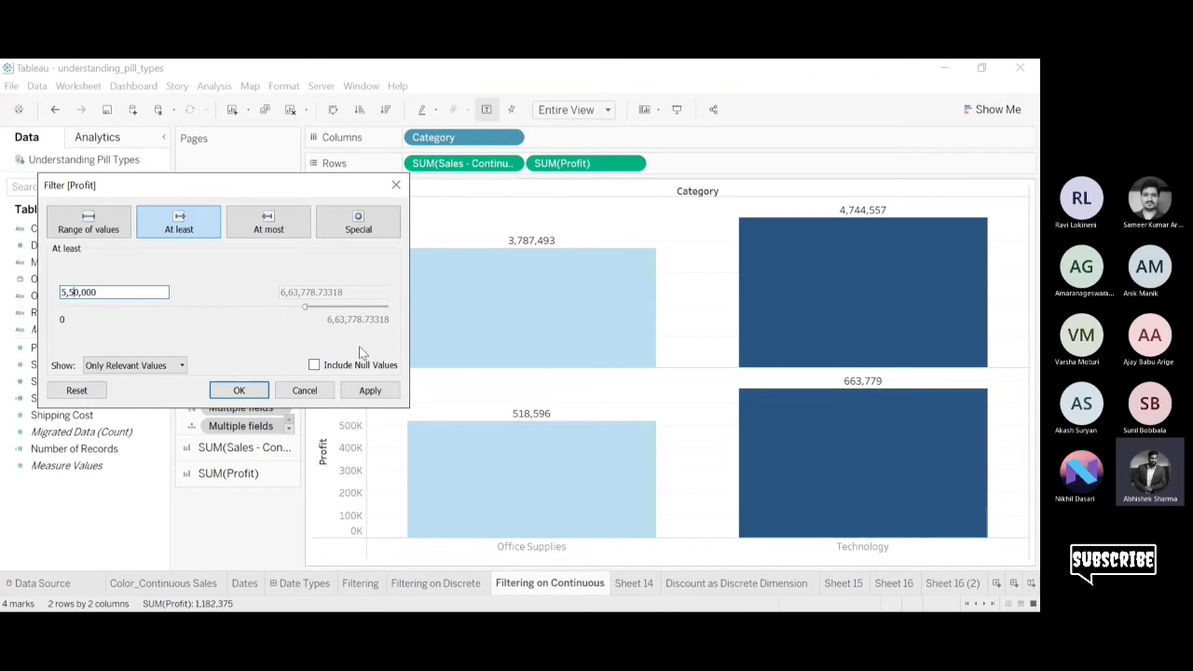
pyautogui.click(367, 389)
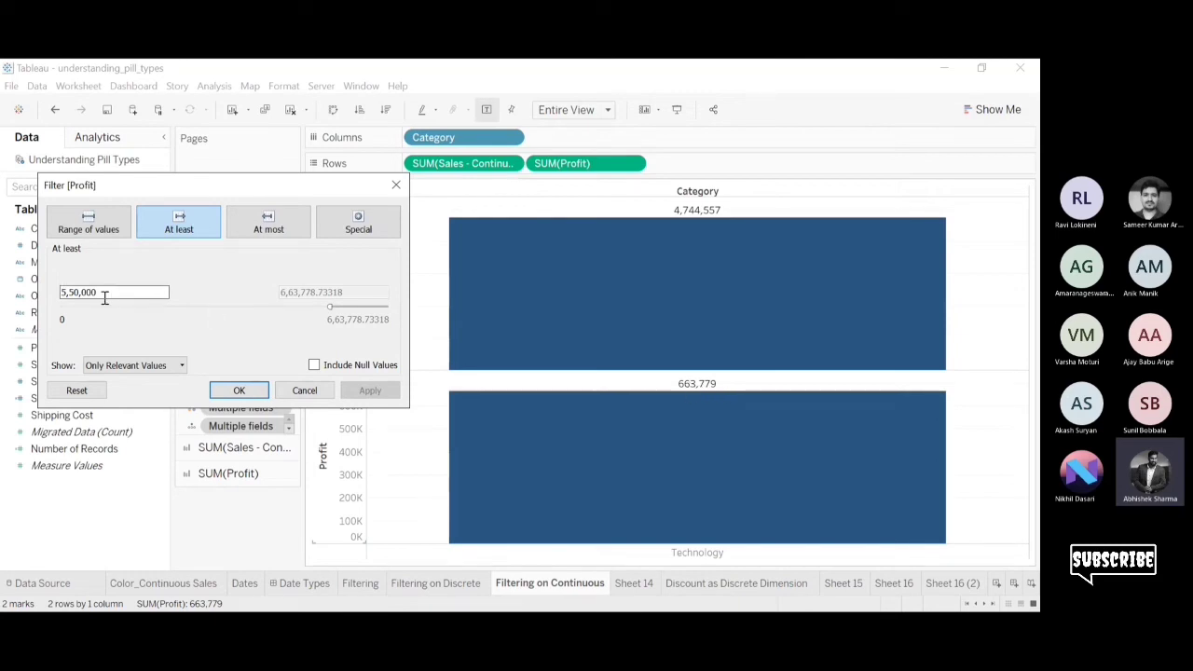
# Set the Profit filter's minimum to 665000, apply it and close the filter settings.
pyautogui.moveTo(109, 290); pyautogui.dragTo(4, 287)
pyautogui.write('66')
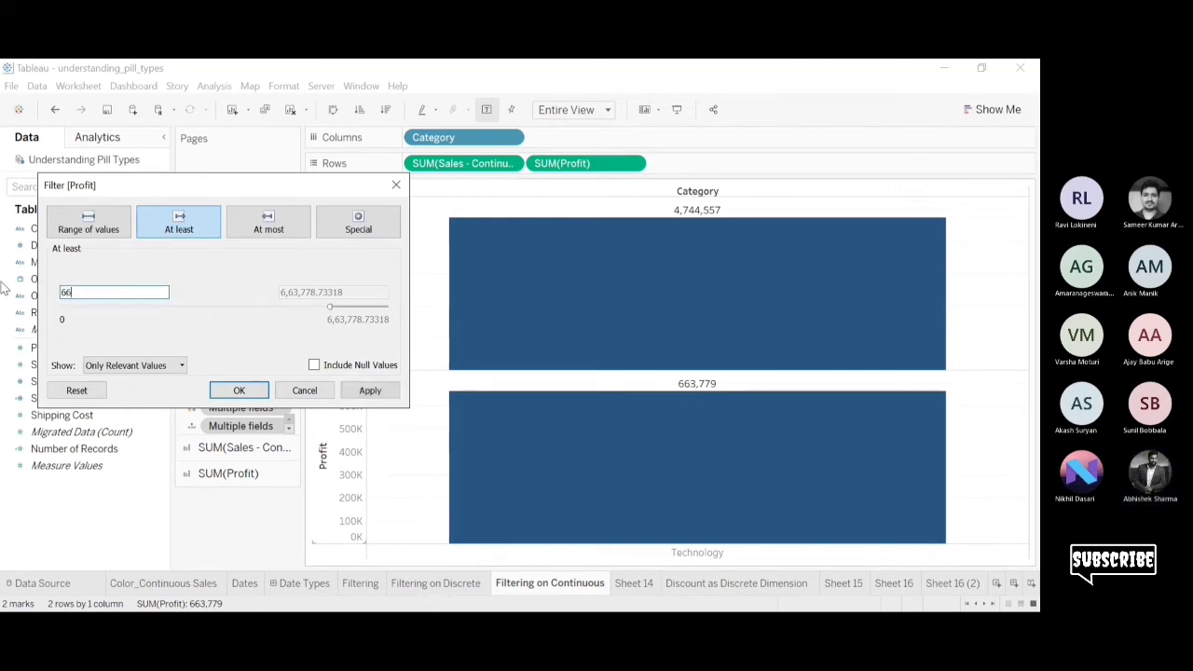
pyautogui.write('5000')
pyautogui.click(368, 393)
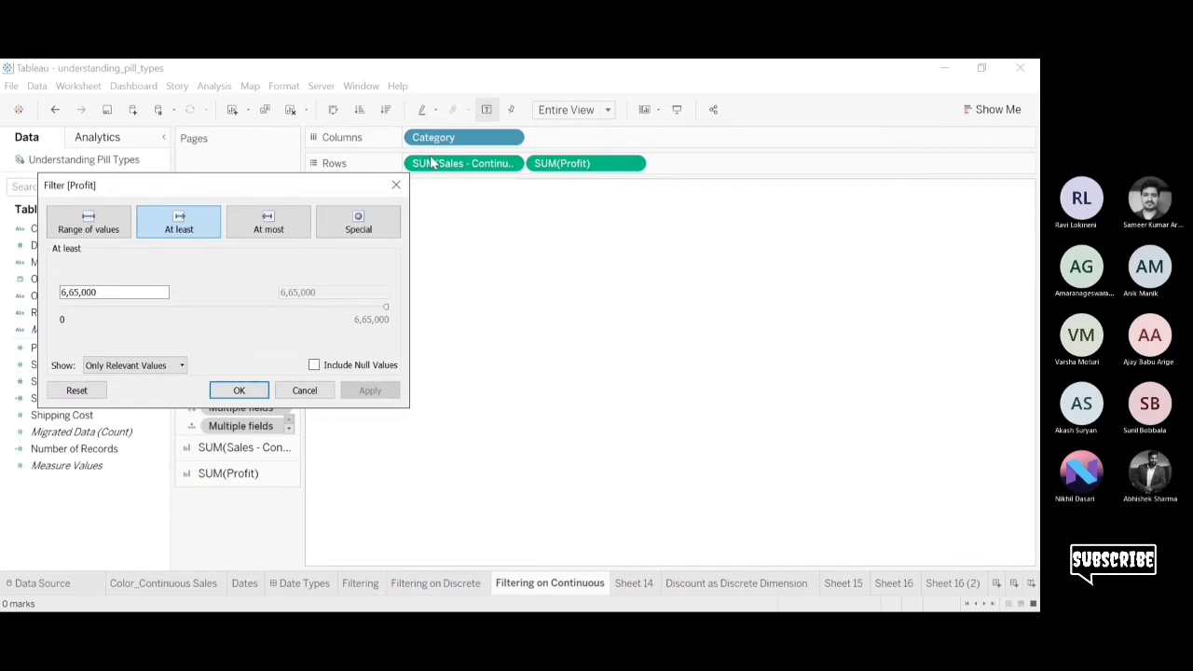
pyautogui.click(396, 185)
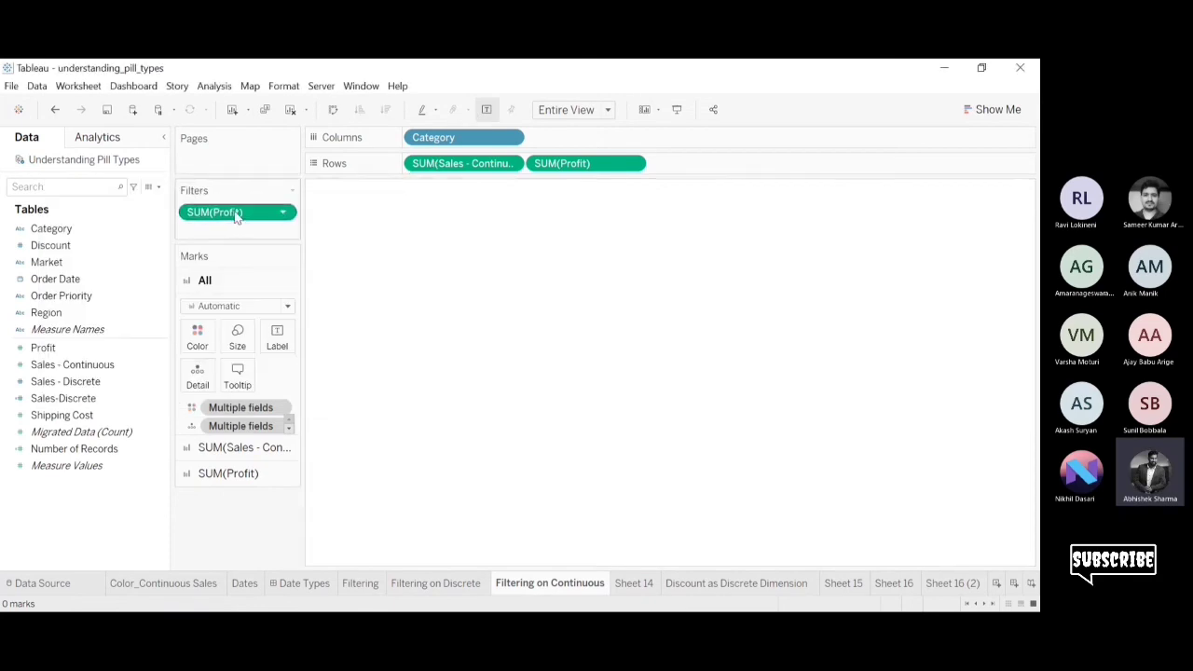
# Undo the new Profit filter and the removal of the original one on the Filtering on Continuous worksheet.
pyautogui.click(56, 109)
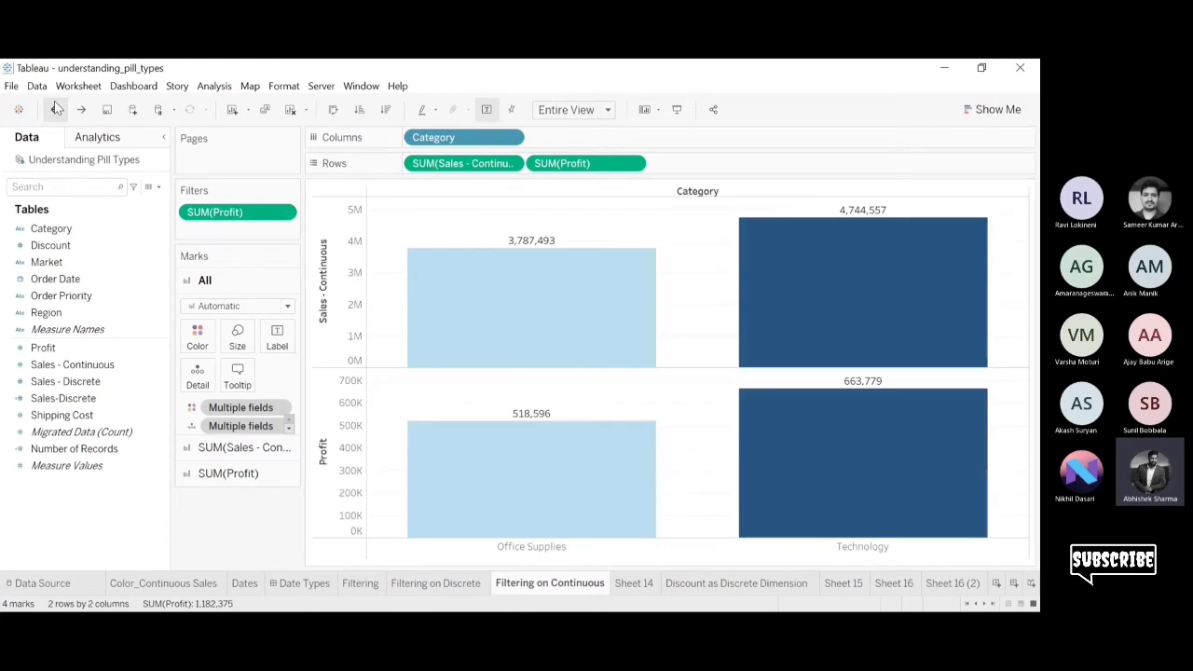
pyautogui.click(56, 109)
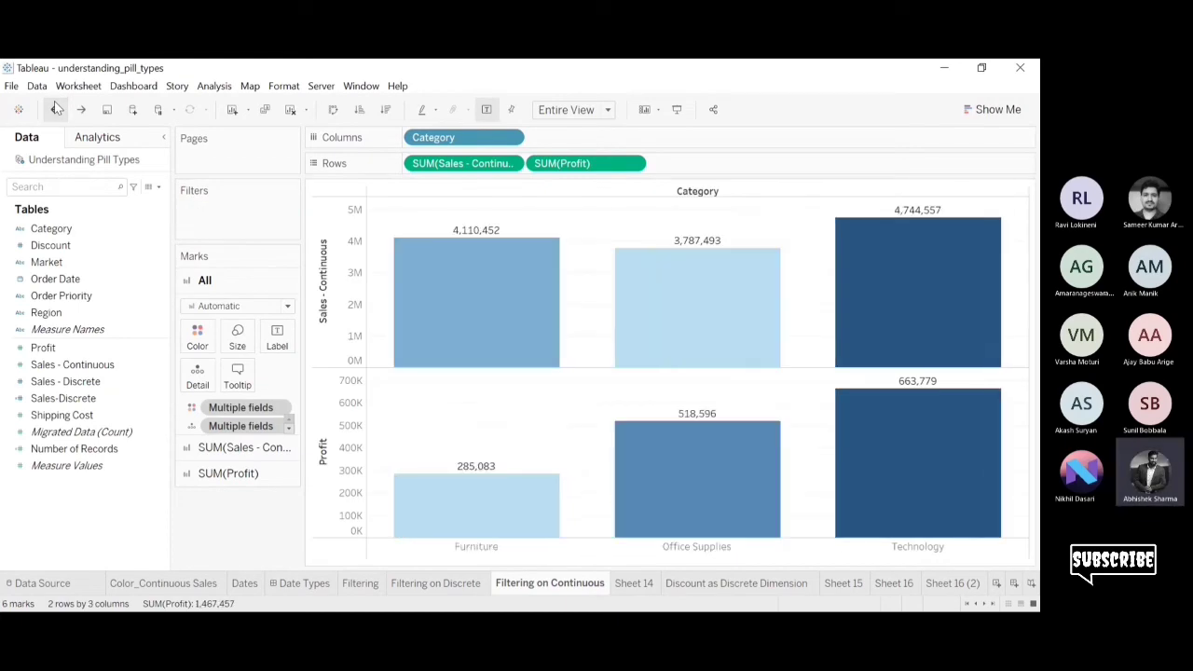
pyautogui.click(56, 109)
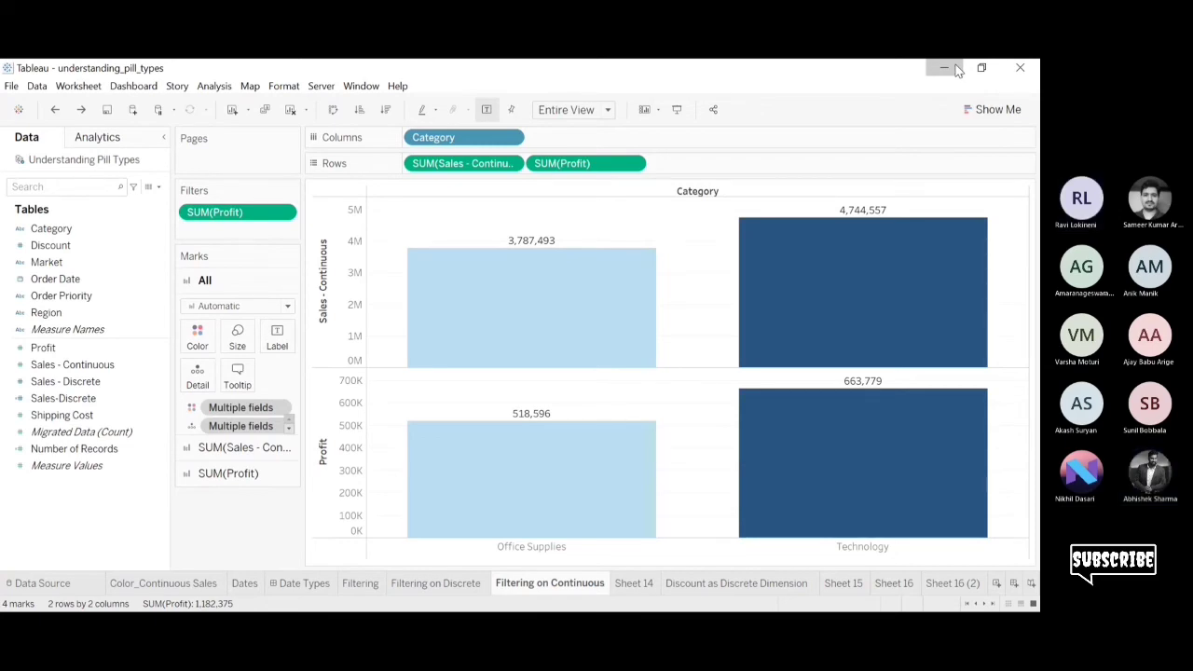
# Switch to the Navigating Tableau deck in PowerPoint and present the Hierarchies slide.
pyautogui.click(944, 68)
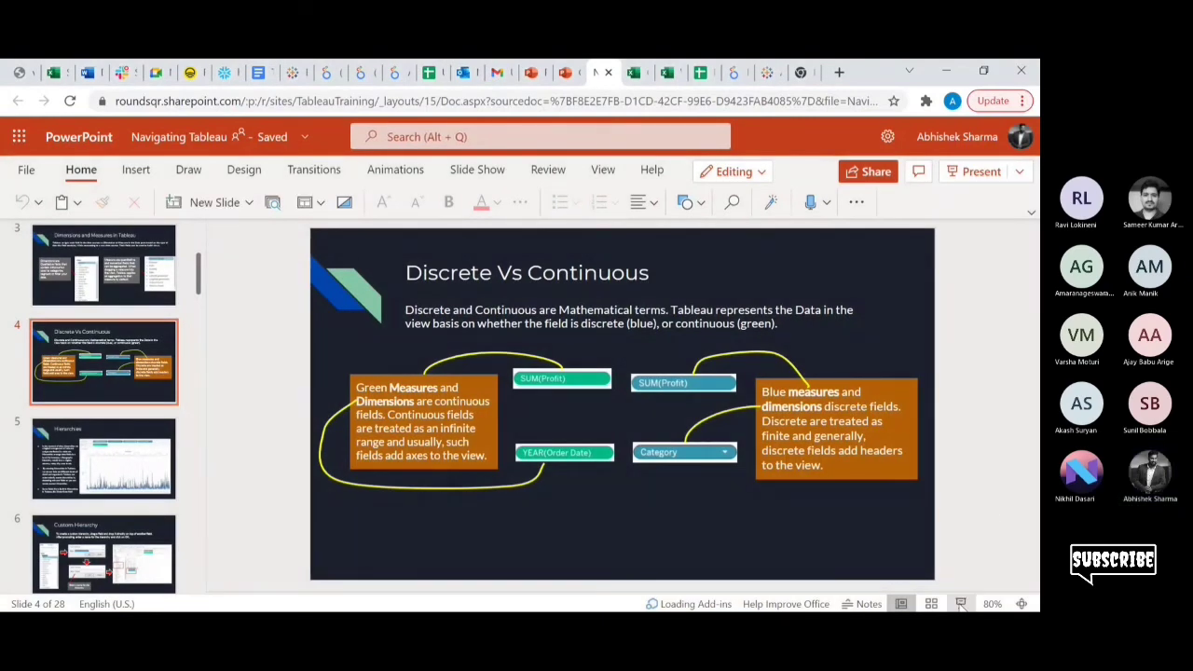
pyautogui.click(961, 604)
pyautogui.press('Right')
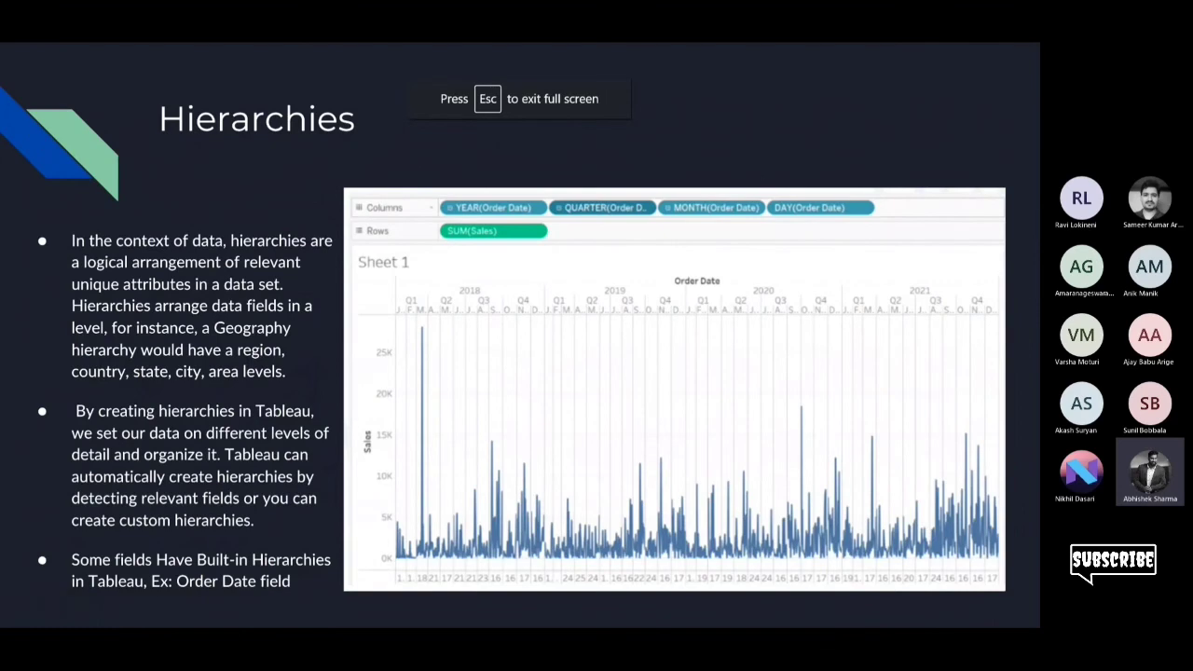
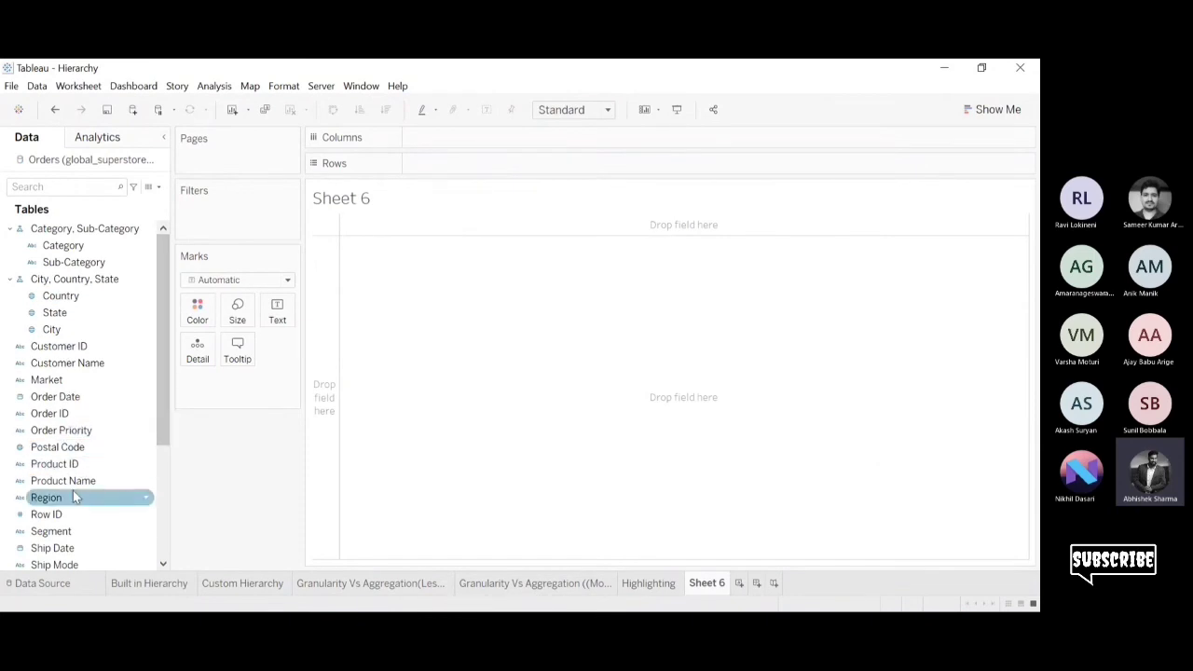
# Plot Profit by year of Order Date on Sheet 6 of the Hierarchy workbook, with dates as columns and Profit as rows.
pyautogui.moveTo(55, 403); pyautogui.dragTo(434, 139)
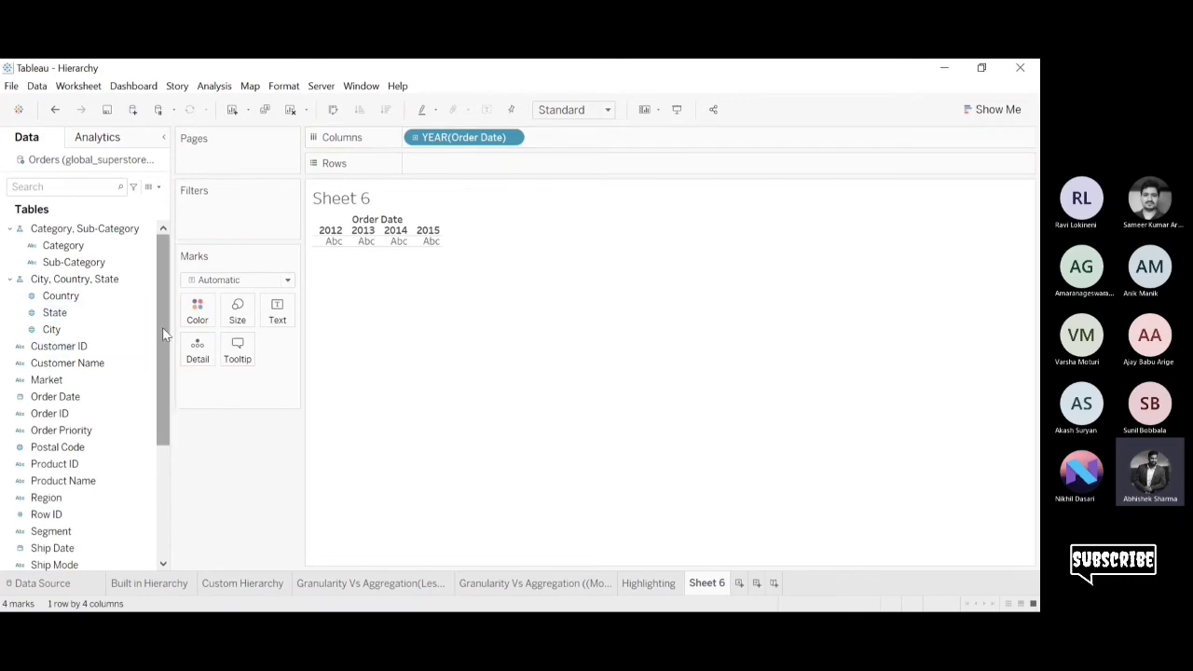
pyautogui.scroll(-4, 103, 382)
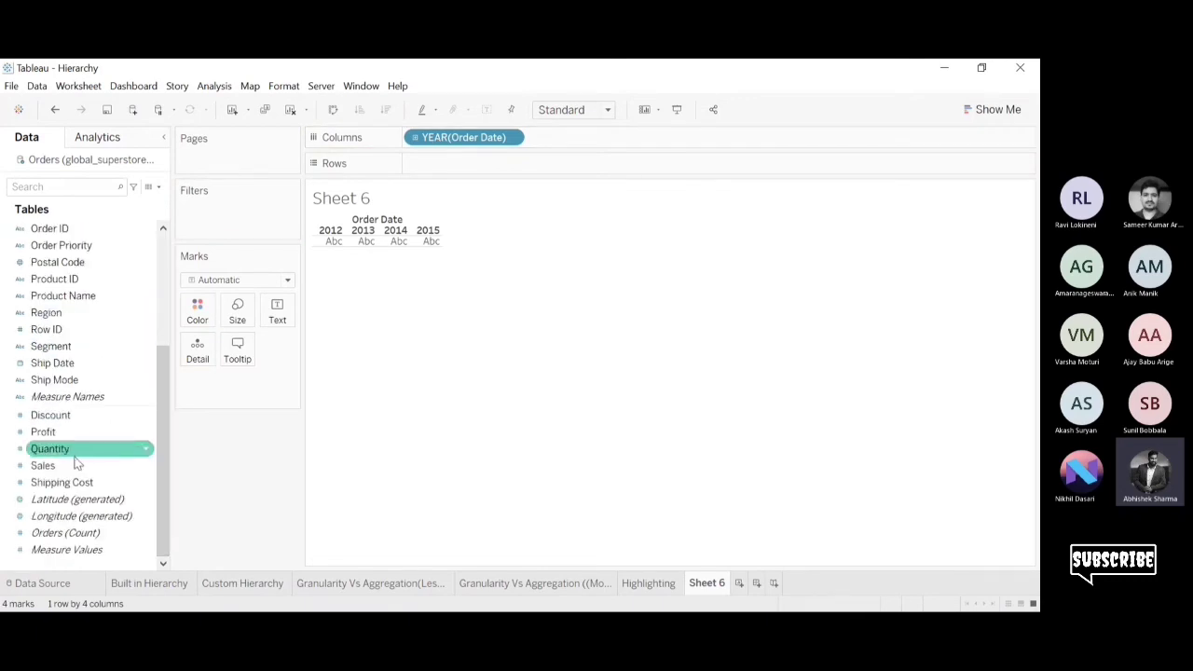
pyautogui.moveTo(78, 472); pyautogui.dragTo(359, 64)
pyautogui.moveTo(43, 432); pyautogui.dragTo(429, 171)
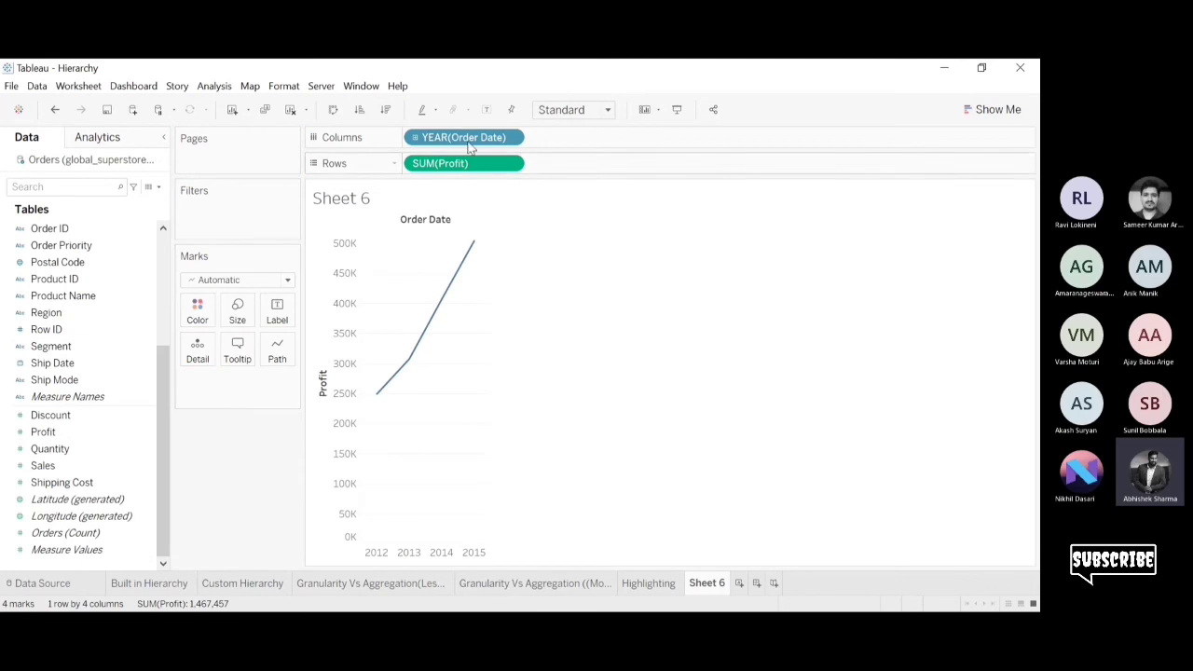
# Drill the Order Date hierarchy down to quarter and month, and show mark labels on the Profit lines.
pyautogui.click(415, 138)
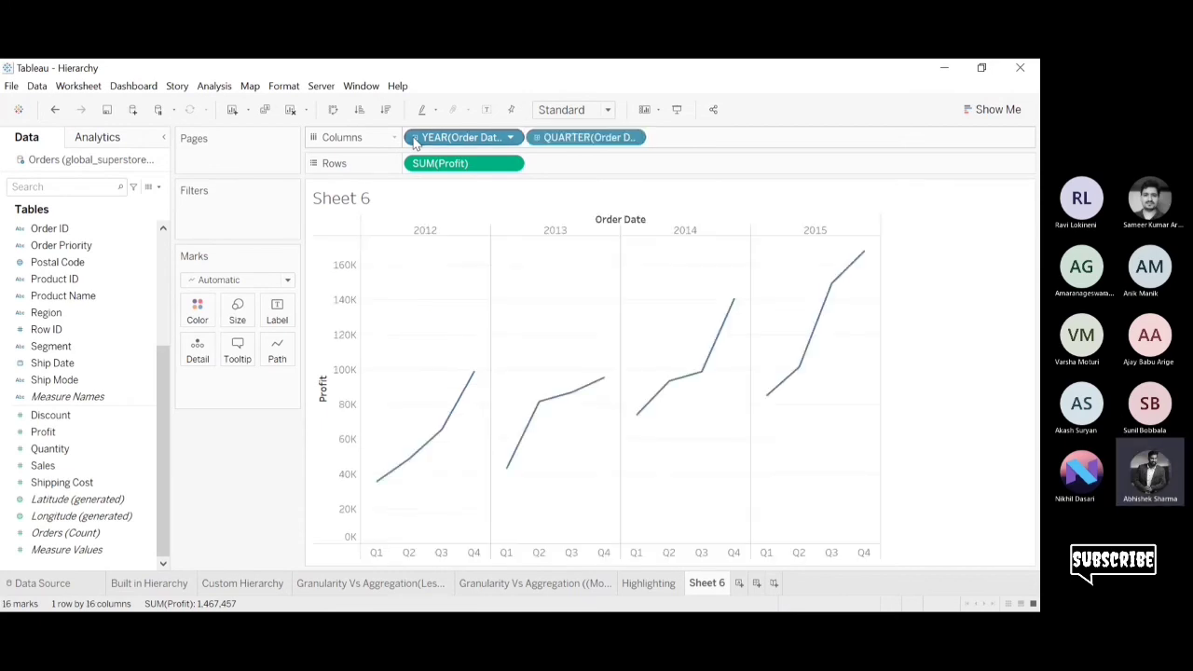
pyautogui.click(486, 110)
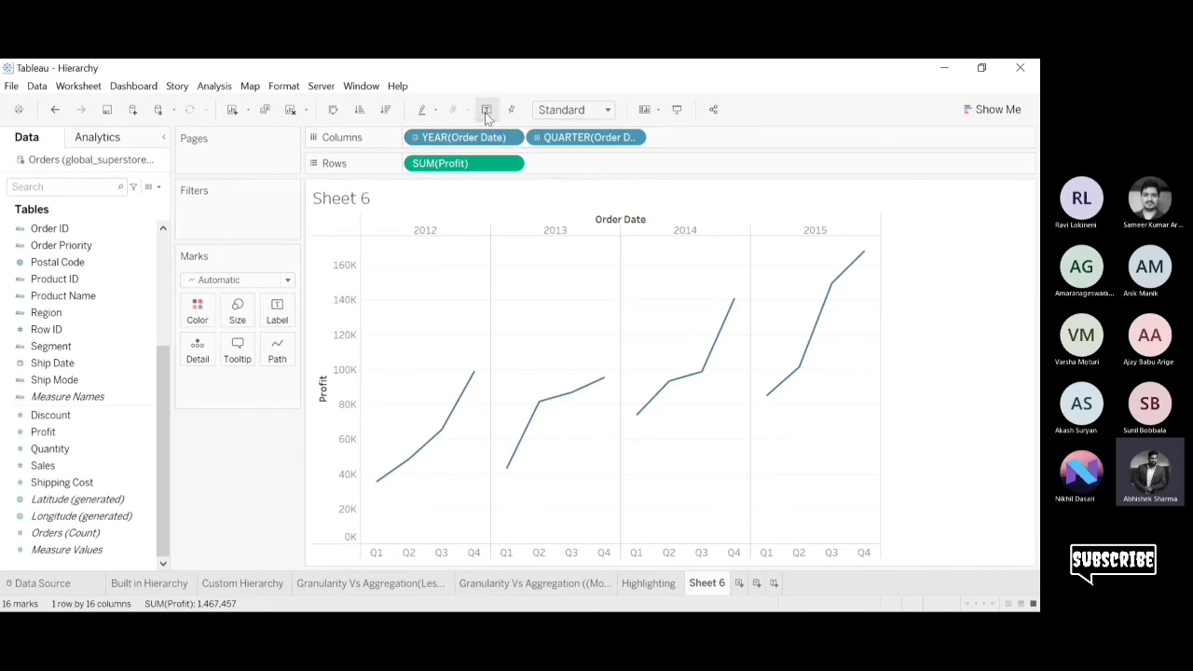
pyautogui.click(538, 138)
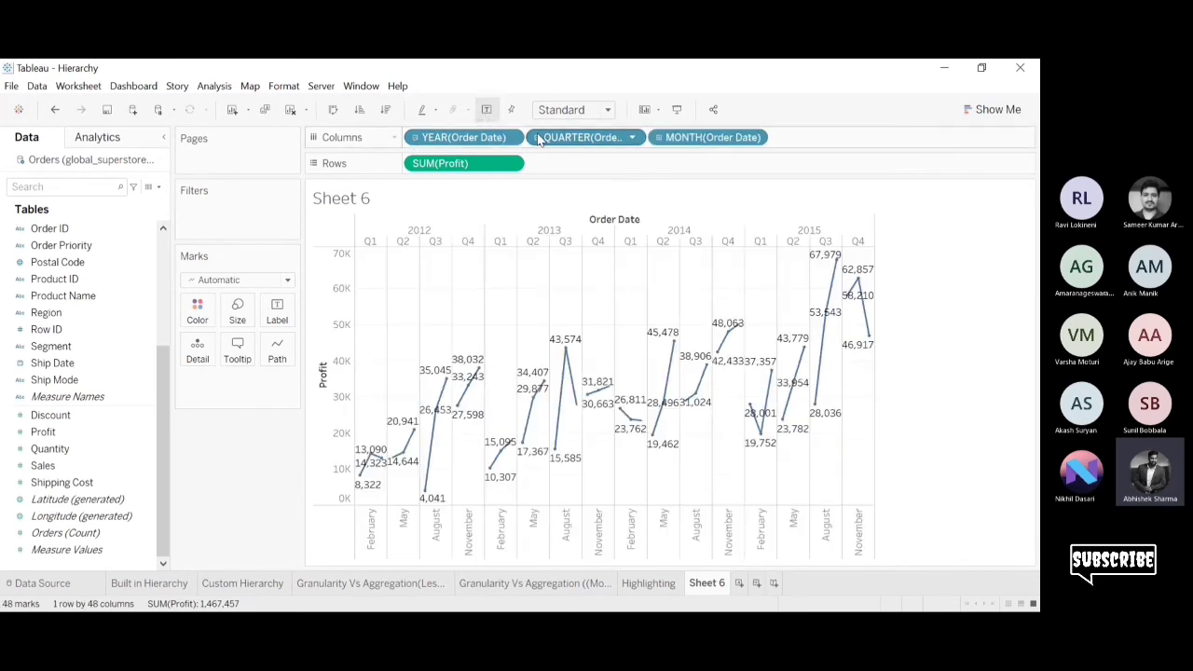
# Drill the Order Date hierarchy in Columns down from month to day on Sheet 6.
pyautogui.click(661, 138)
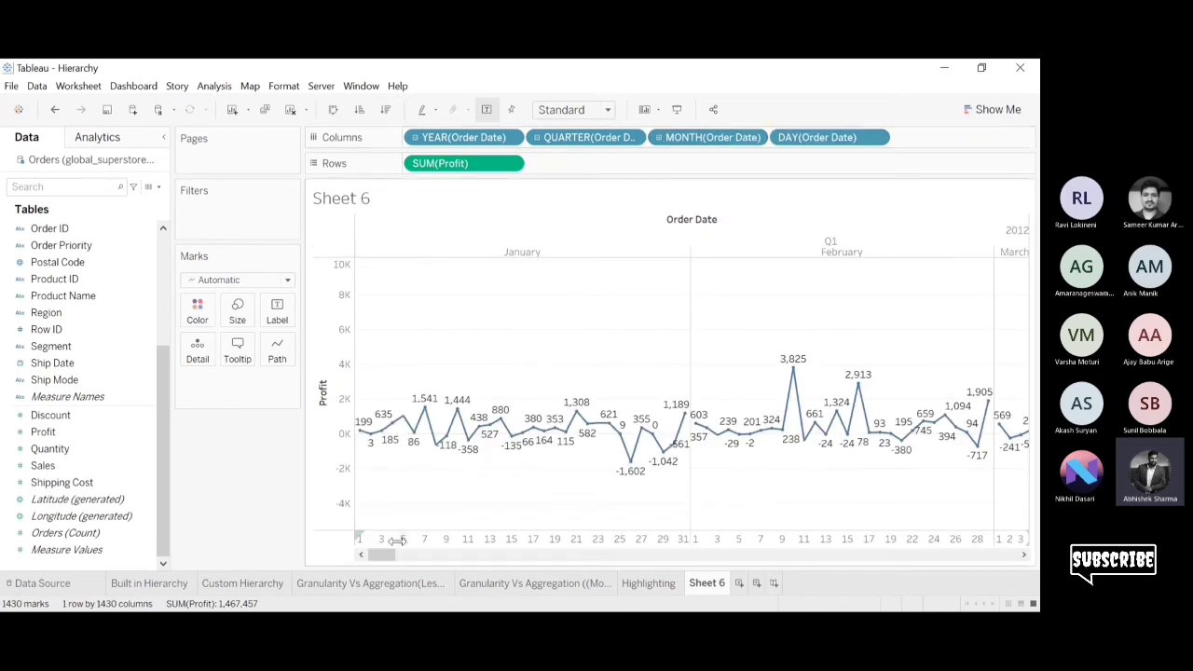
pyautogui.moveTo(390, 555); pyautogui.dragTo(353, 557)
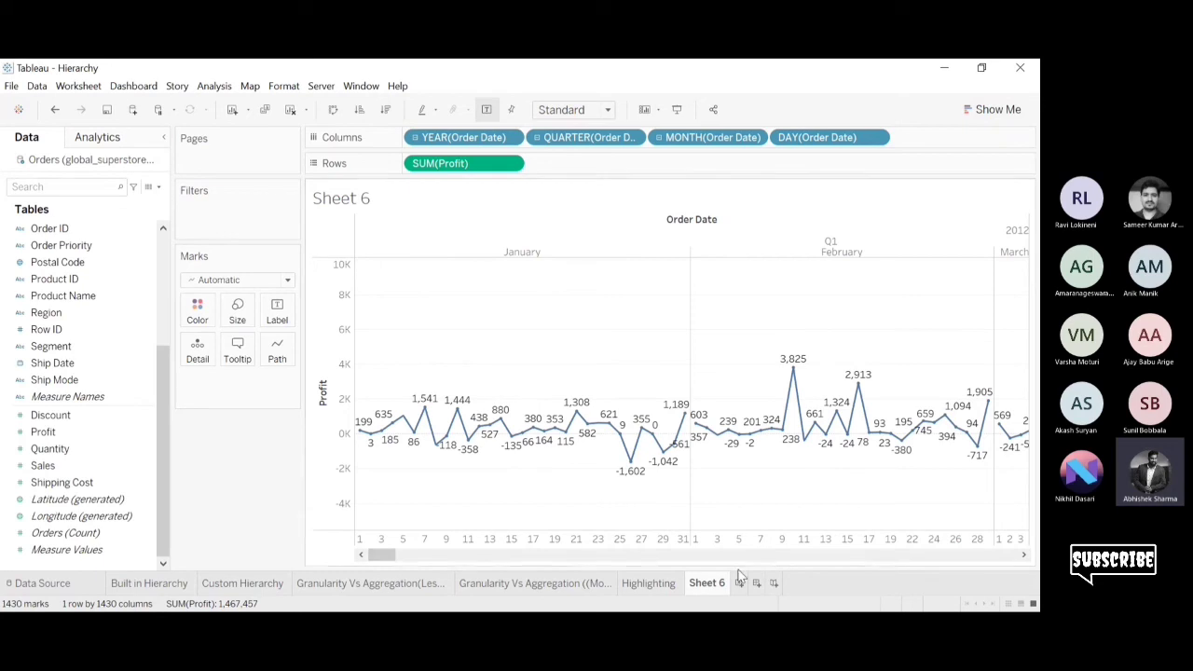
# Open the Custom Hierarchy sheet and remove the Category, Sub-Category hierarchy from the data source fields.
pyautogui.click(239, 586)
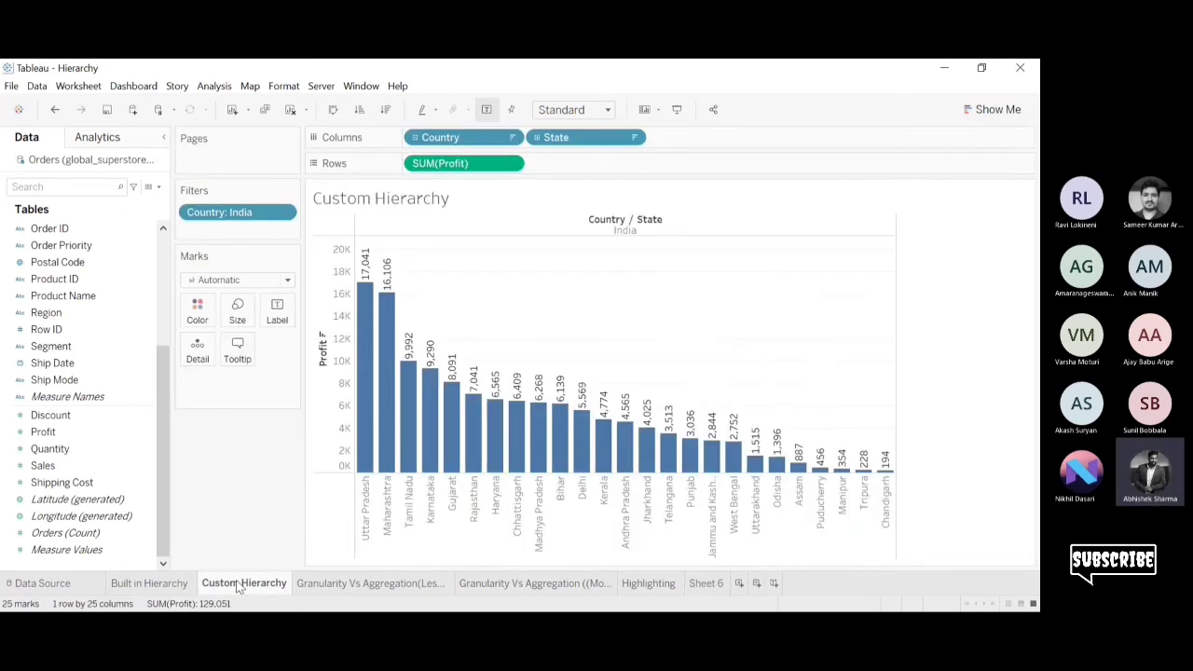
pyautogui.moveTo(157, 424); pyautogui.dragTo(182, 229)
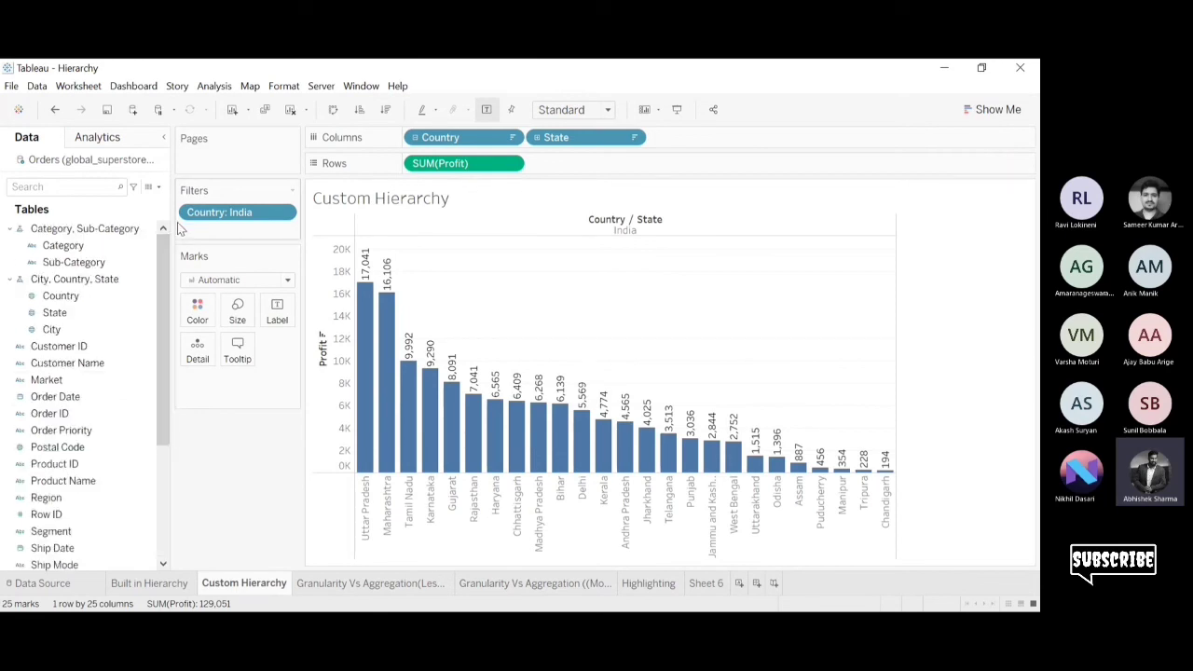
pyautogui.click(35, 228)
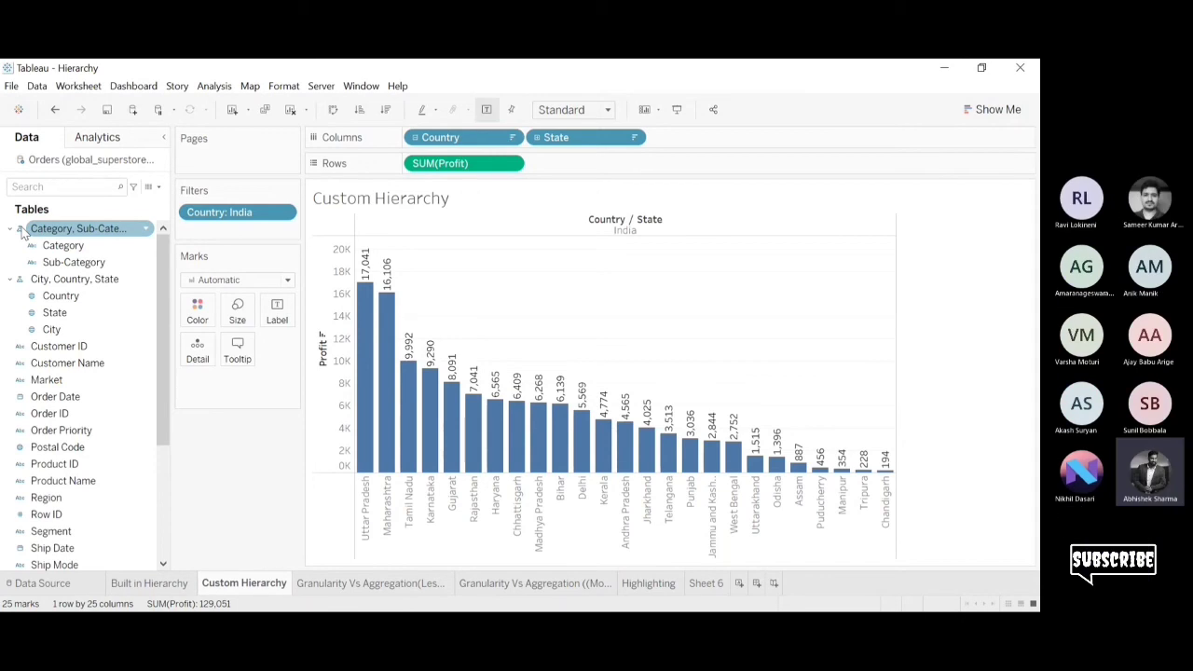
pyautogui.click(78, 245)
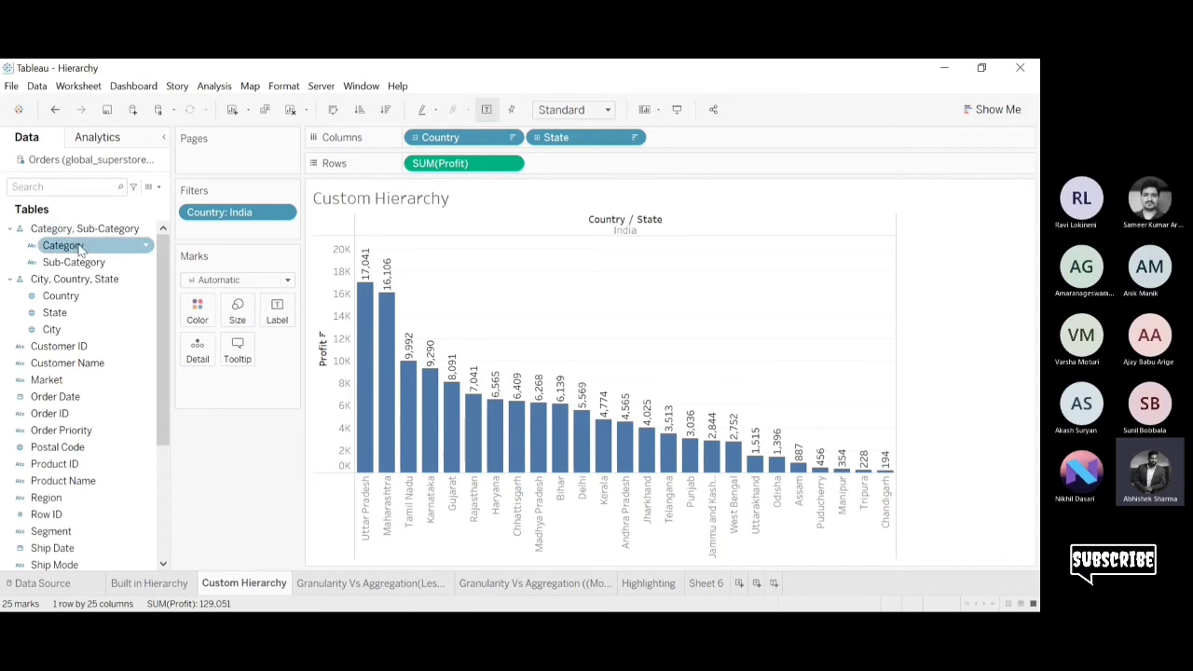
pyautogui.click(95, 229)
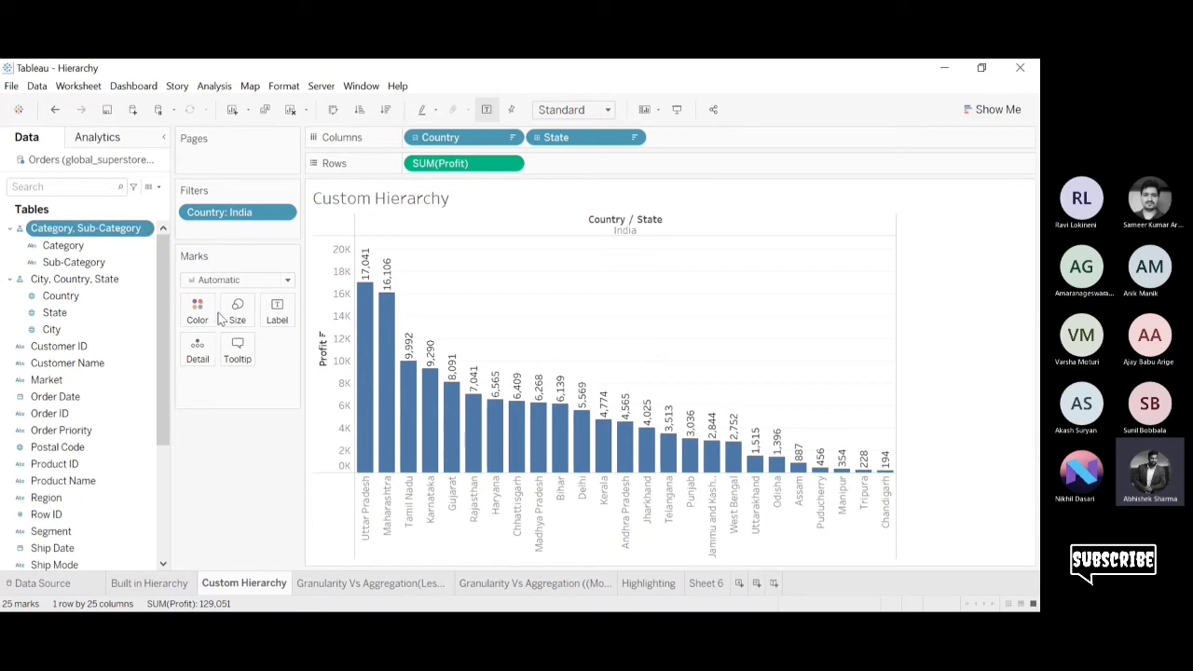
pyautogui.click(140, 228)
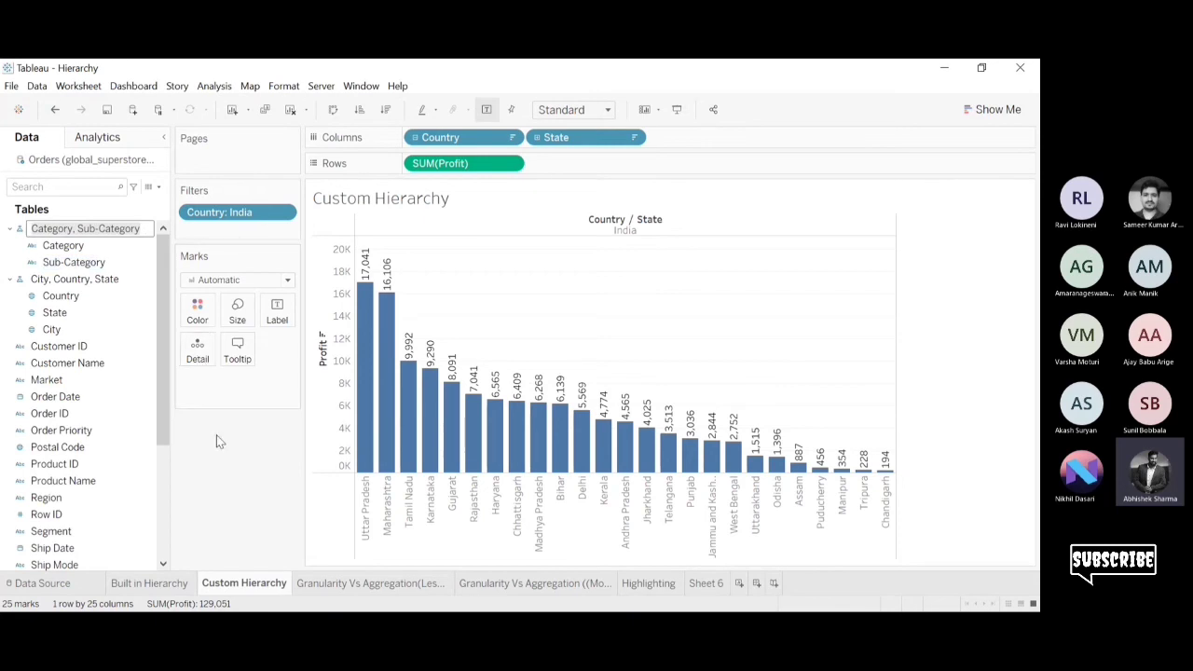
pyautogui.press('Return')
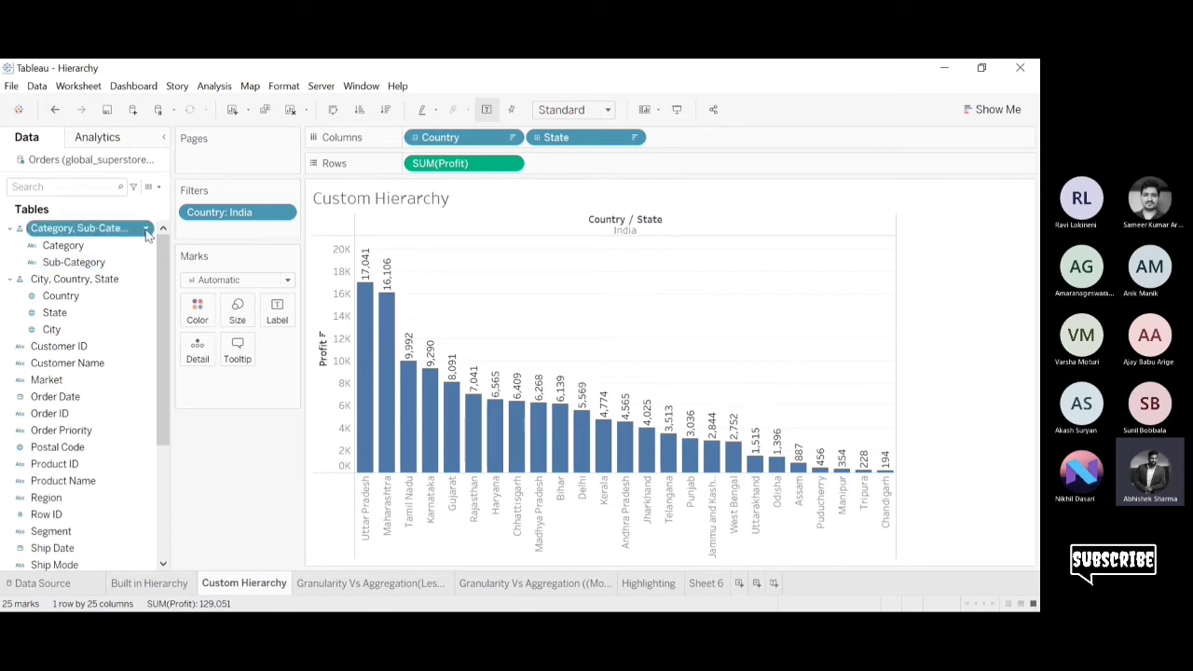
pyautogui.click(222, 321)
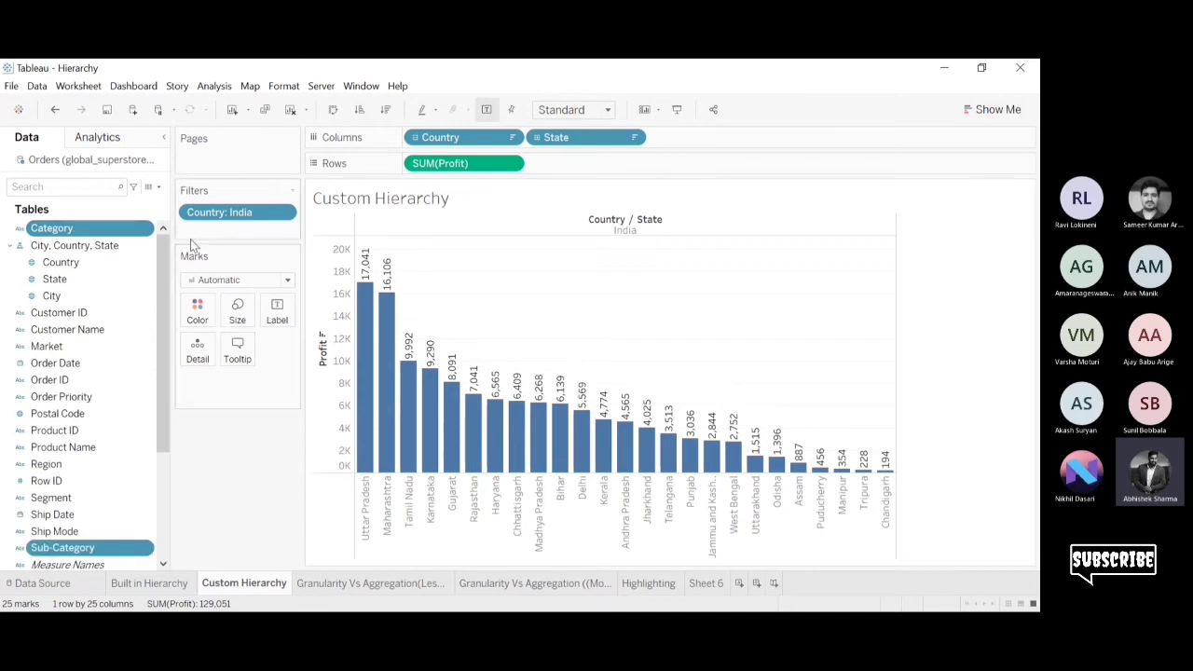
# Create a hierarchy from the Category and Sub-Category fields and name it Category Hierarchy.
pyautogui.click(141, 431)
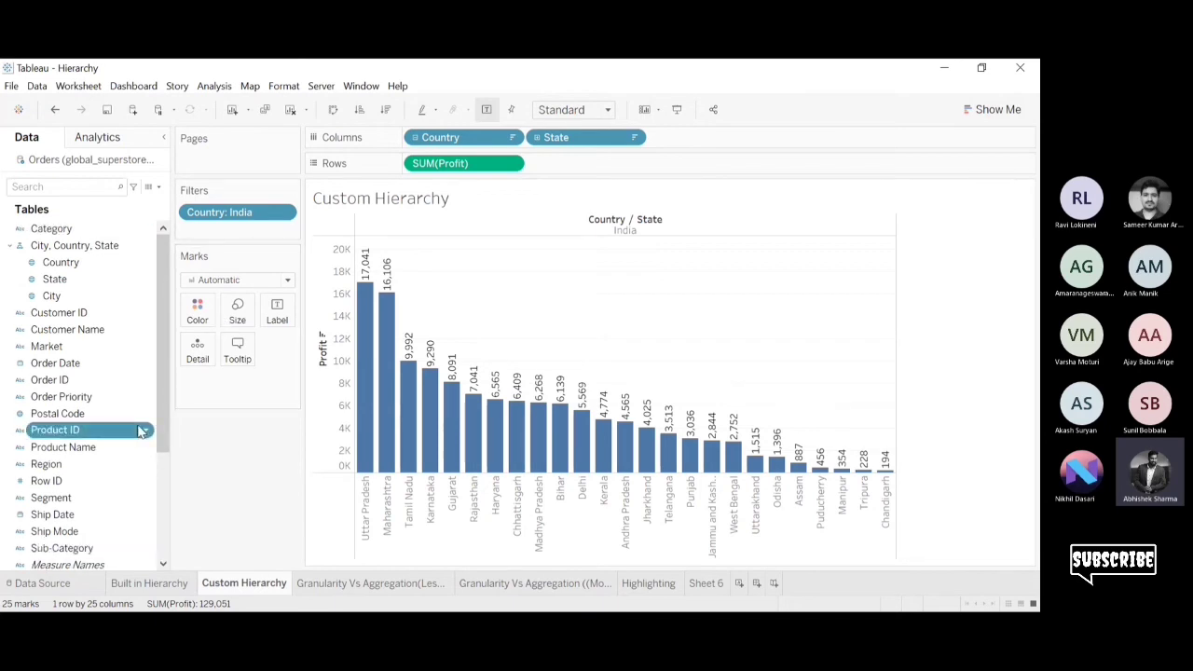
pyautogui.click(103, 229)
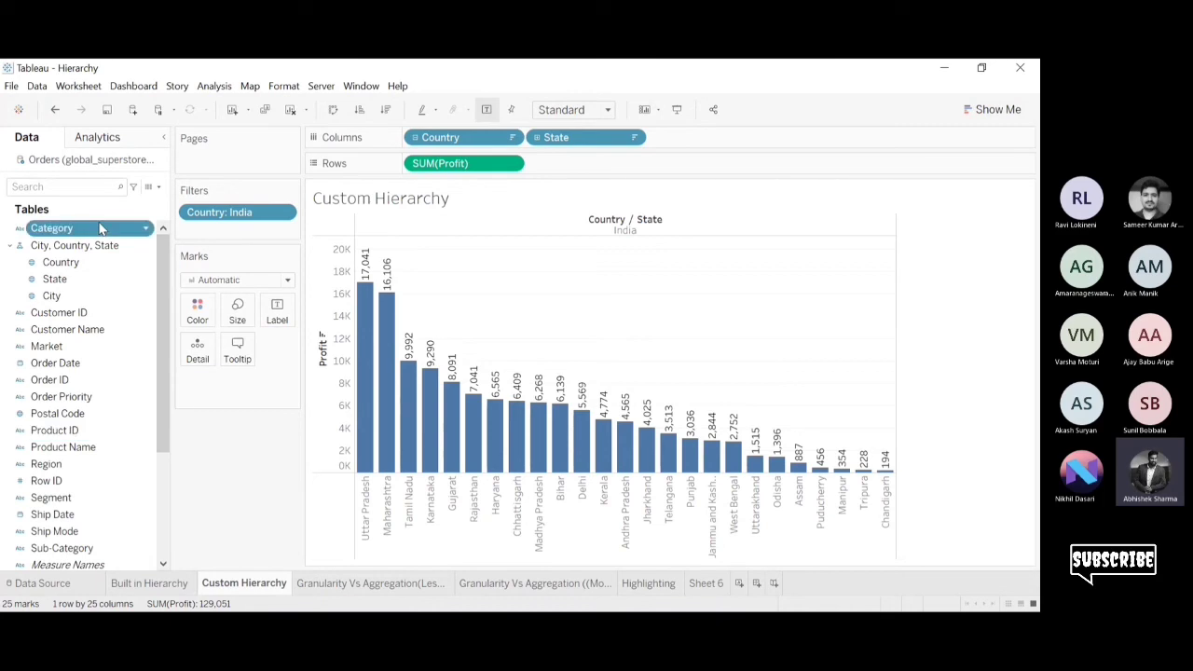
pyautogui.keyDown('ctrl'); pyautogui.click(75, 549); pyautogui.keyUp('ctrl')
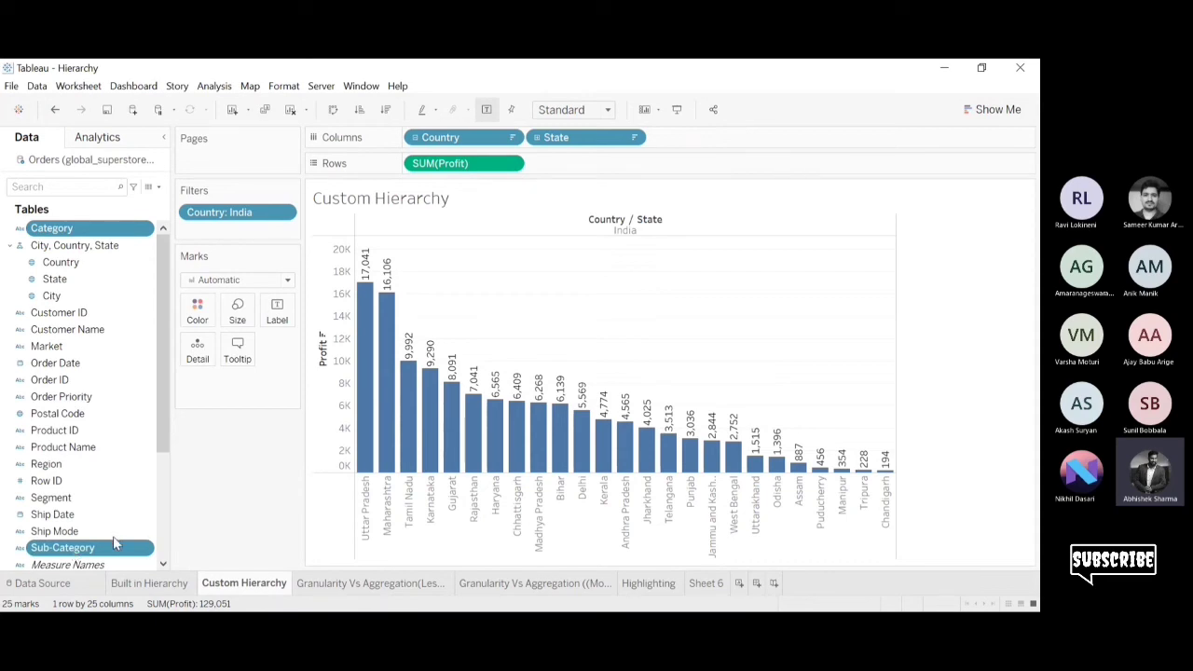
pyautogui.click(231, 565)
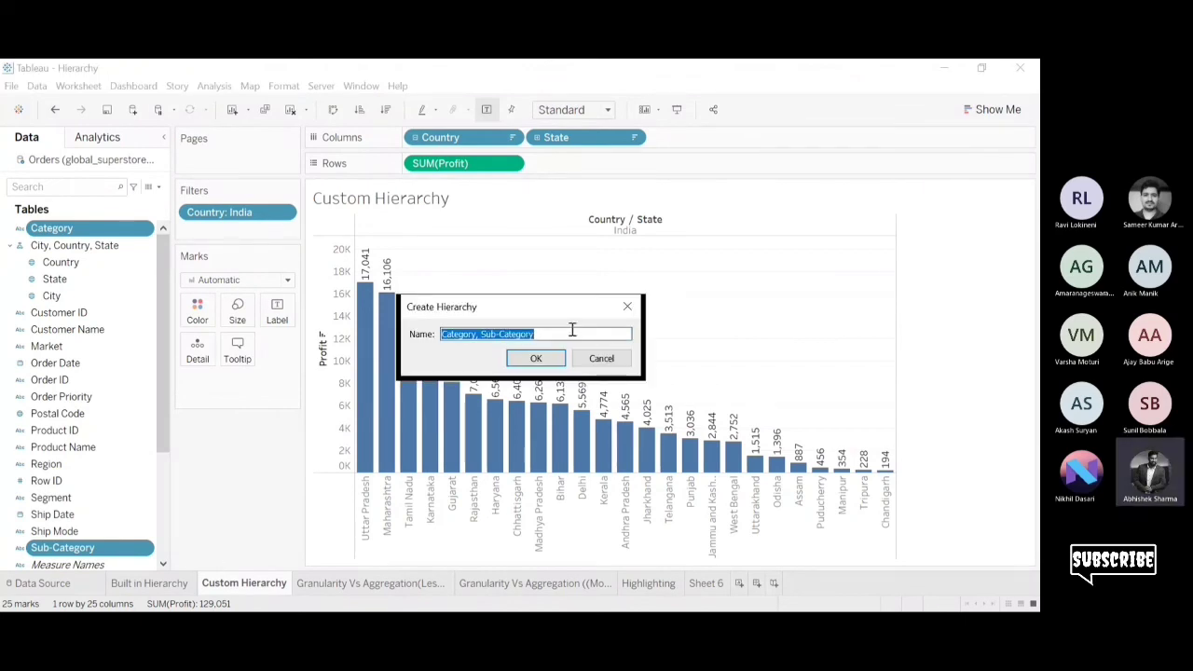
pyautogui.write('Categor')
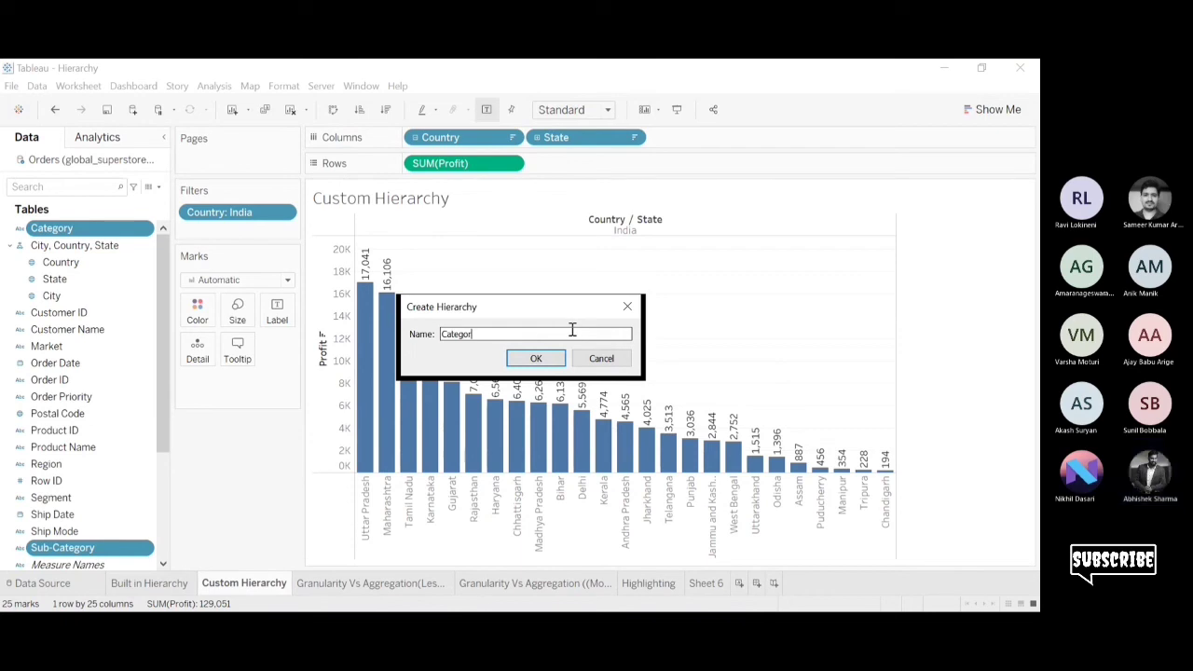
pyautogui.write('y Hierarc')
pyautogui.click(536, 358)
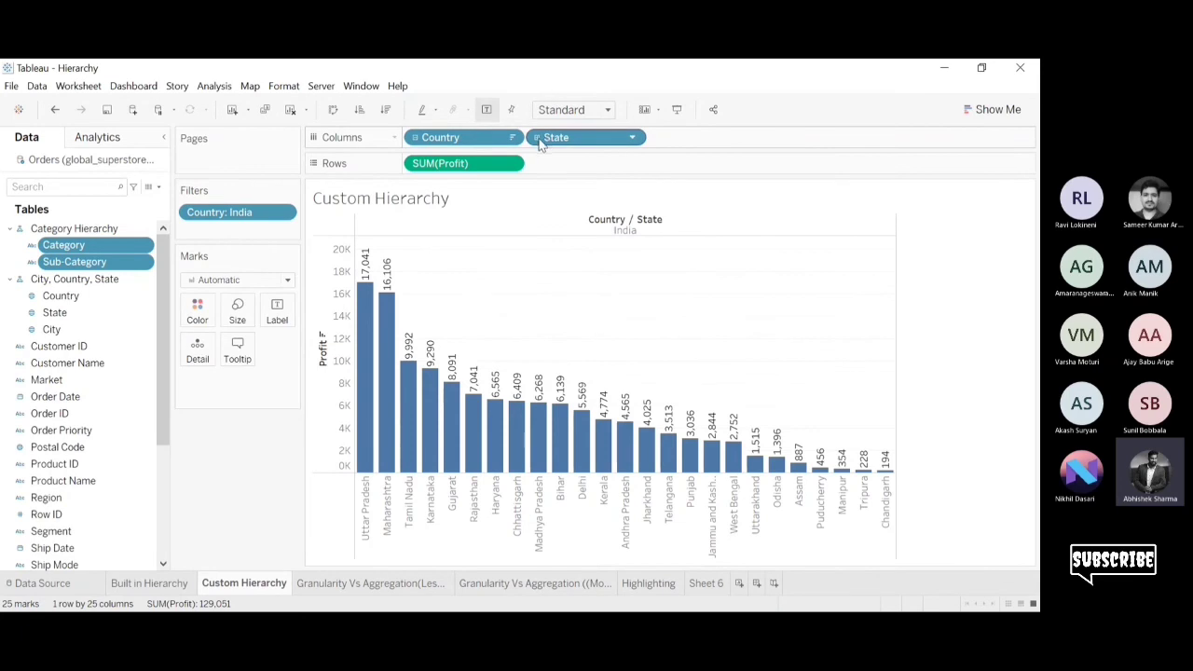
# On a new worksheet, chart Profit in Rows against the Category Hierarchy in Columns, with mark labels shown.
pyautogui.click(738, 584)
pyautogui.moveTo(62, 229); pyautogui.dragTo(457, 140)
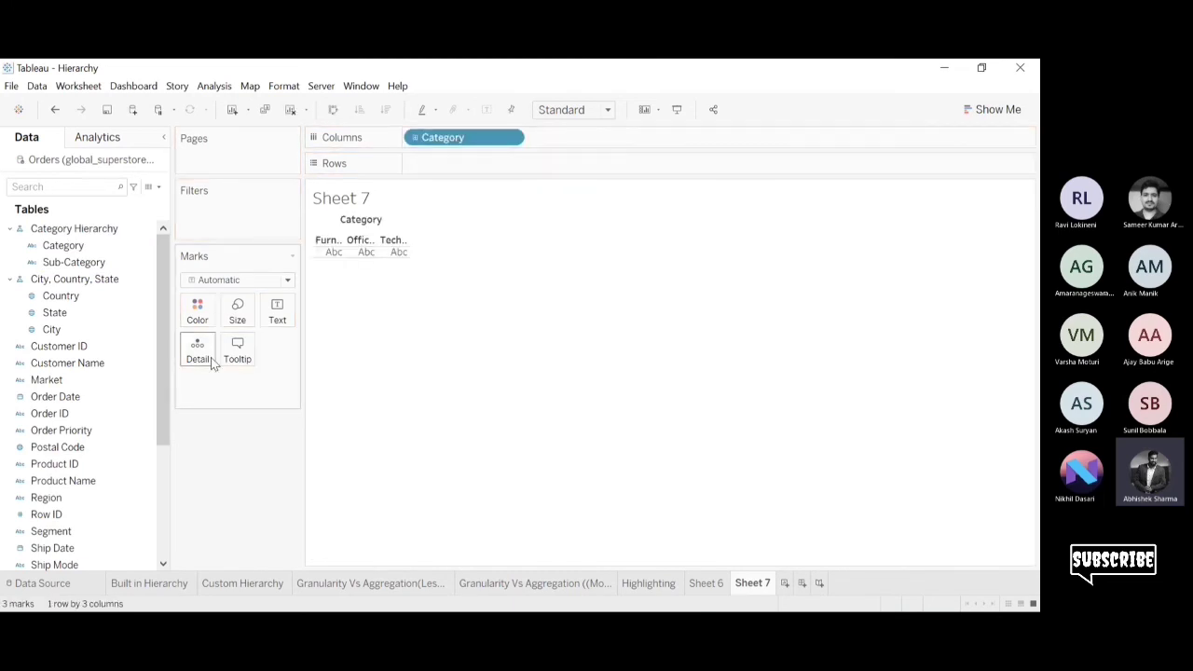
pyautogui.moveTo(164, 368); pyautogui.dragTo(166, 471)
pyautogui.moveTo(87, 465); pyautogui.dragTo(482, 164)
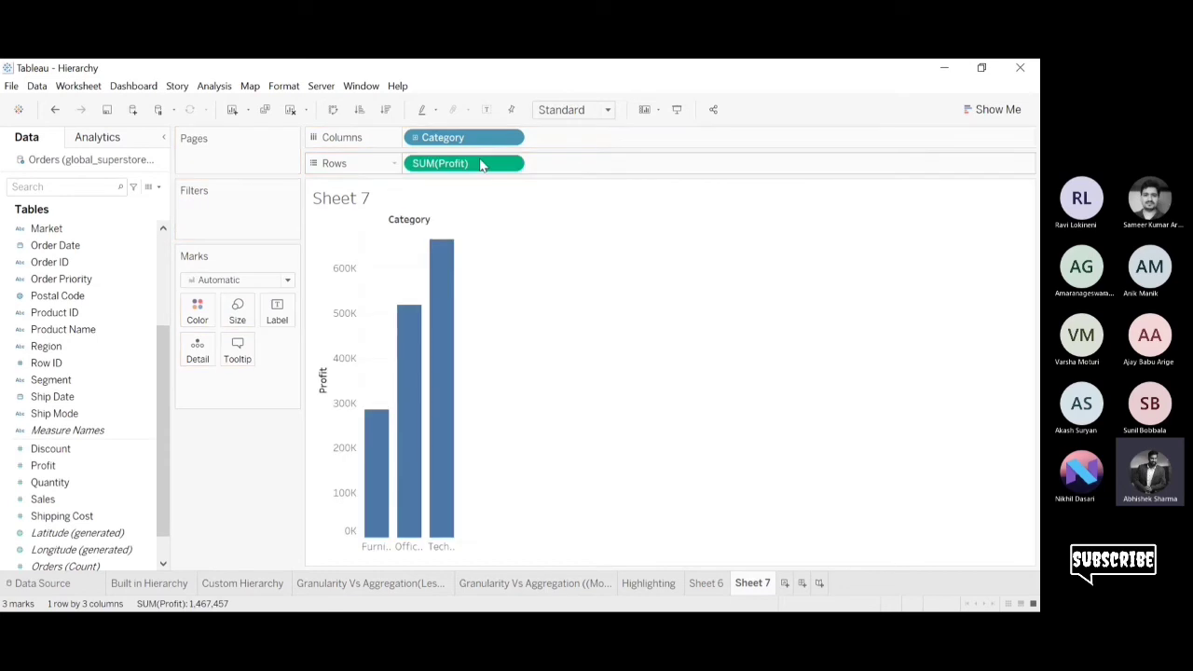
pyautogui.click(487, 110)
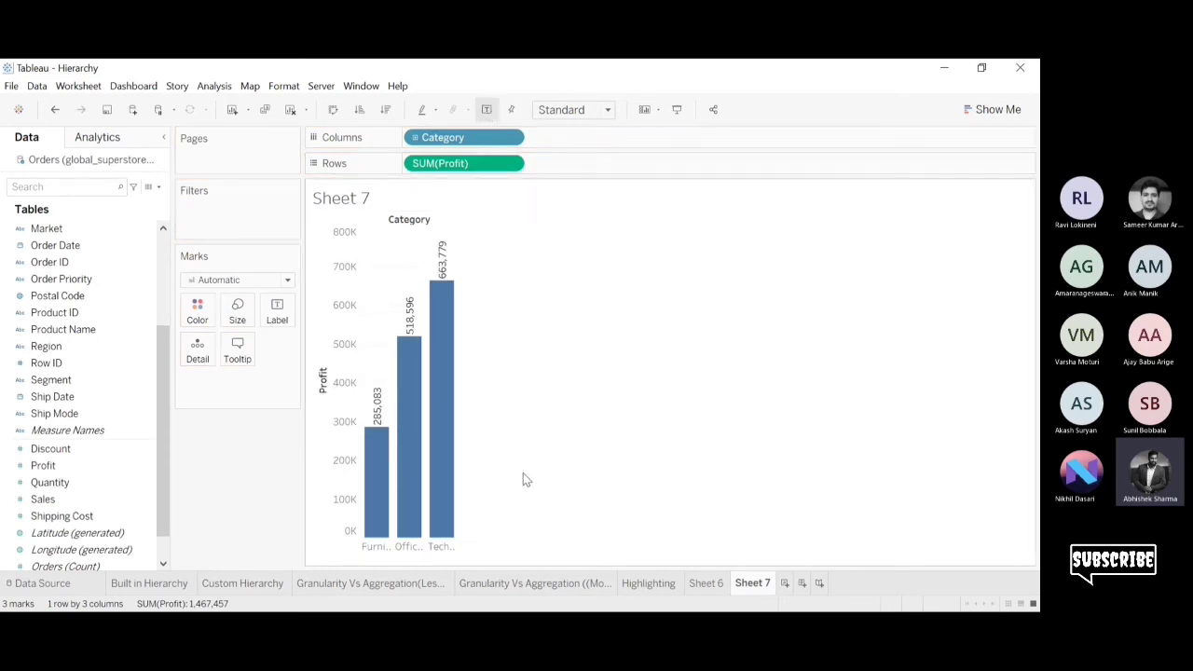
# Fit the chart to Entire View and swap its rows and columns to get horizontal bars.
pyautogui.moveTo(375, 440)
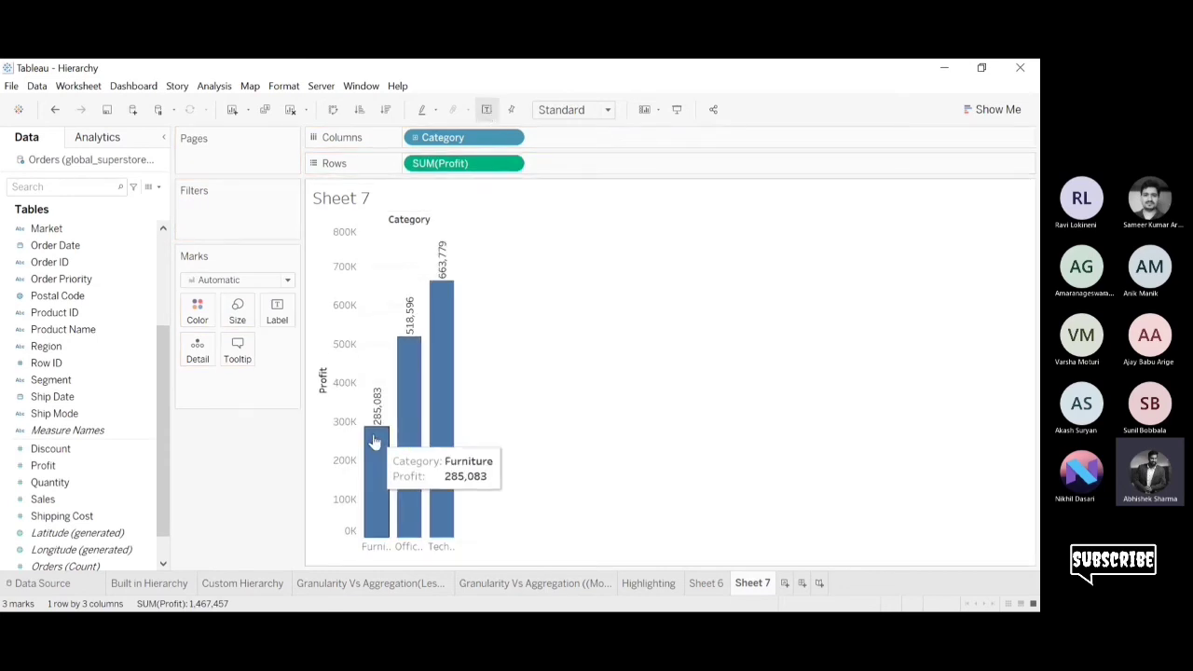
pyautogui.click(582, 167)
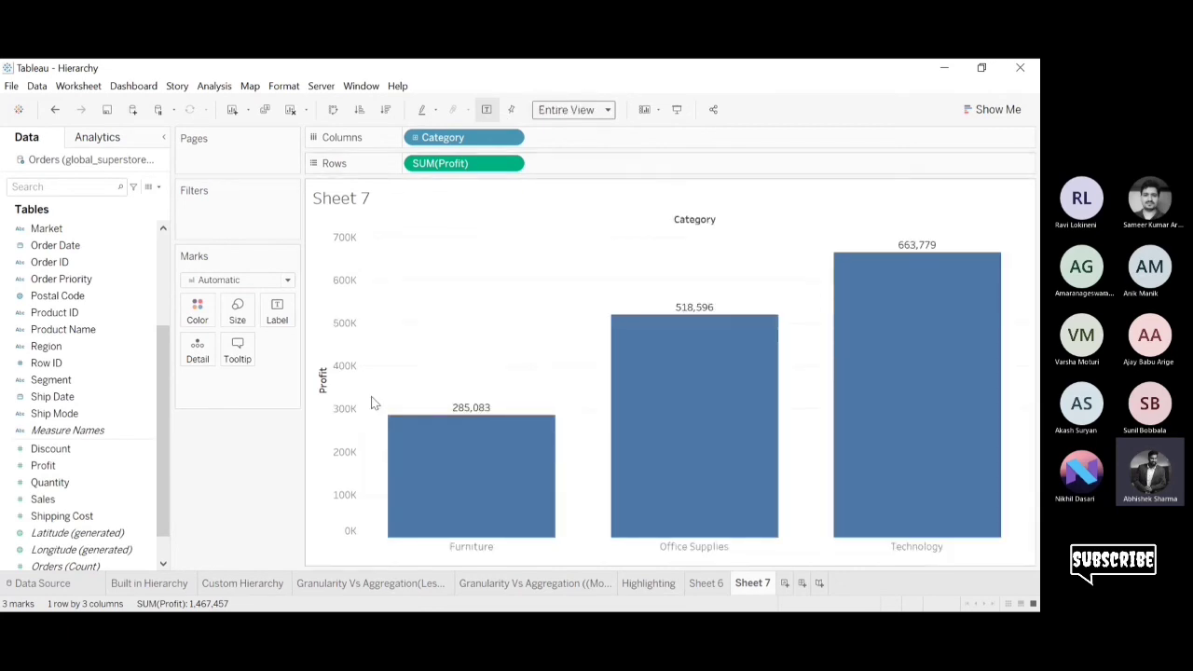
pyautogui.click(339, 110)
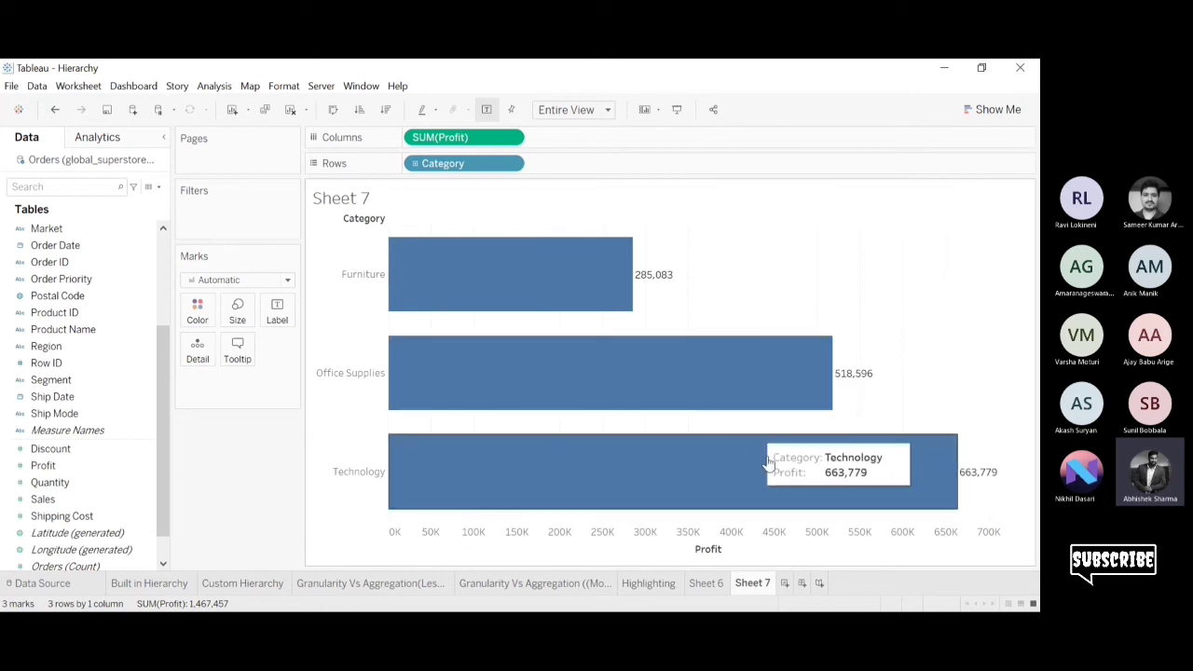
# Drill the Category rows down to Sub-Category, collapsing and re-expanding the level to compare both views.
pyautogui.click(415, 165)
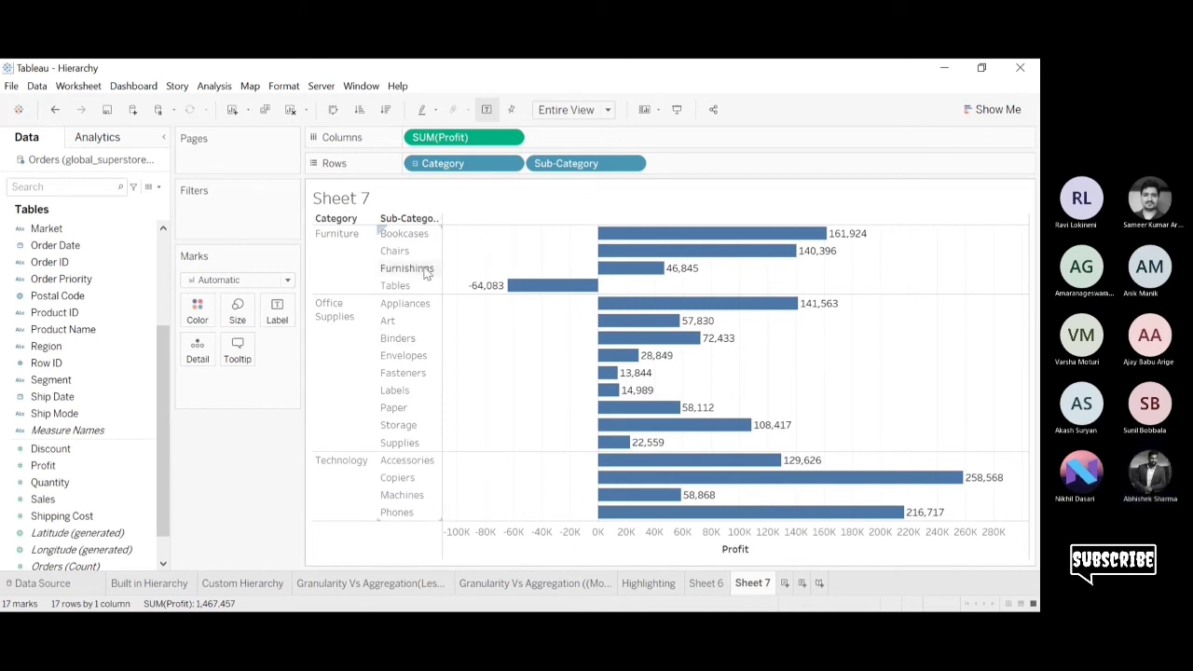
pyautogui.click(416, 165)
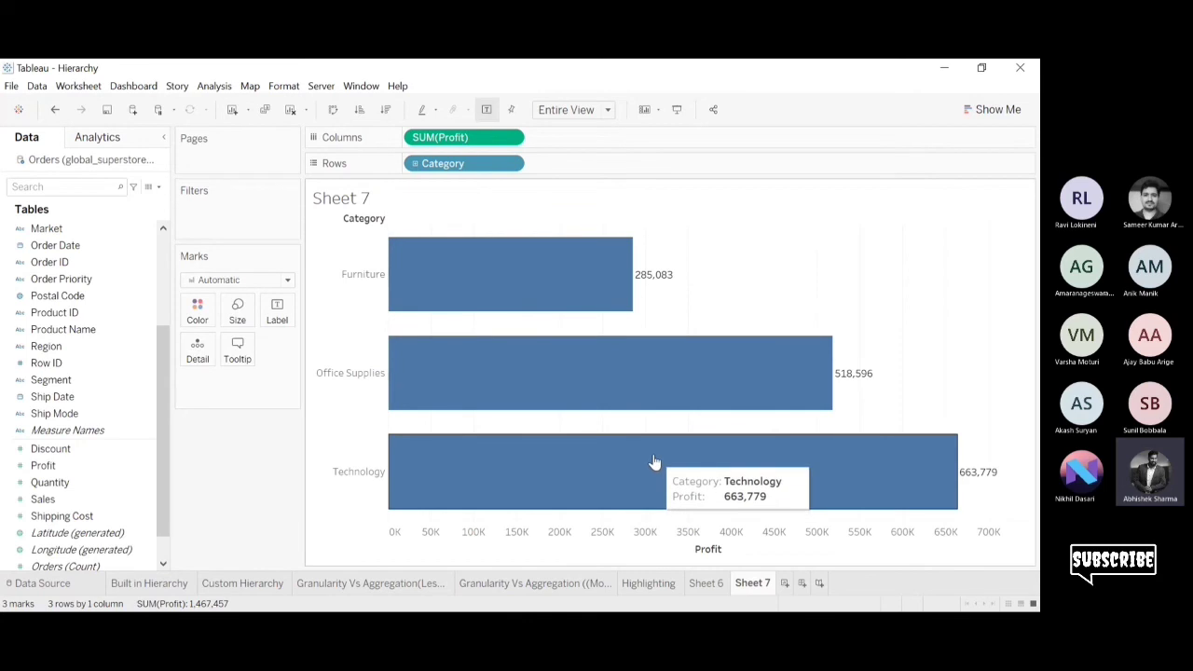
pyautogui.click(415, 165)
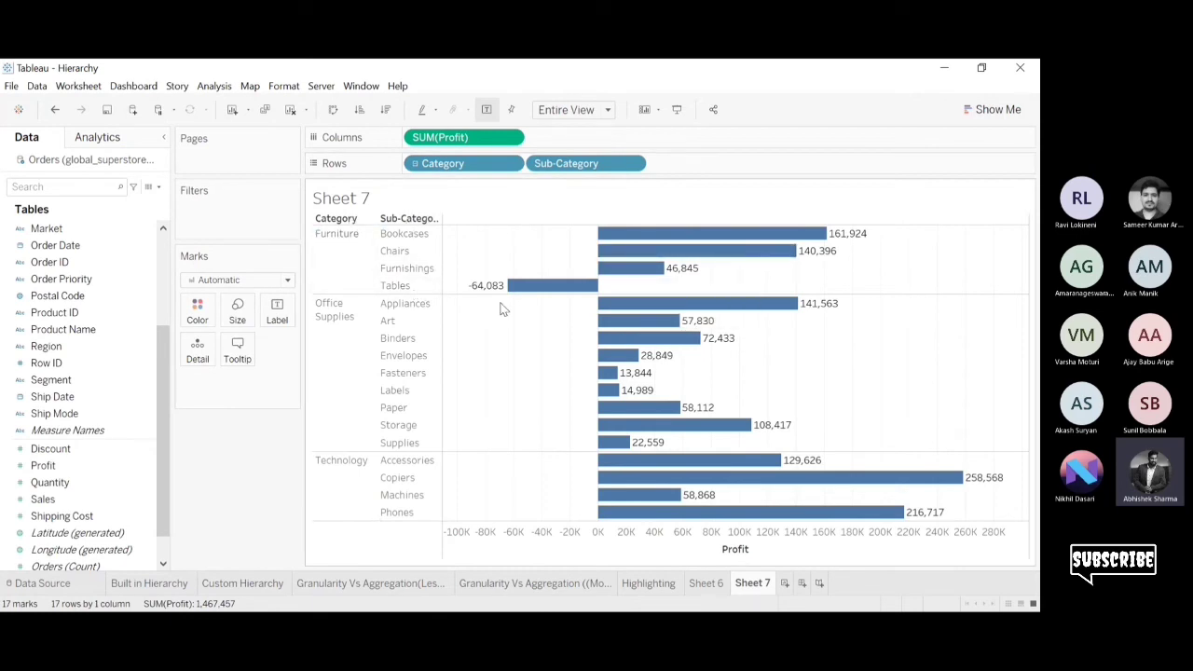
pyautogui.moveTo(512, 287)
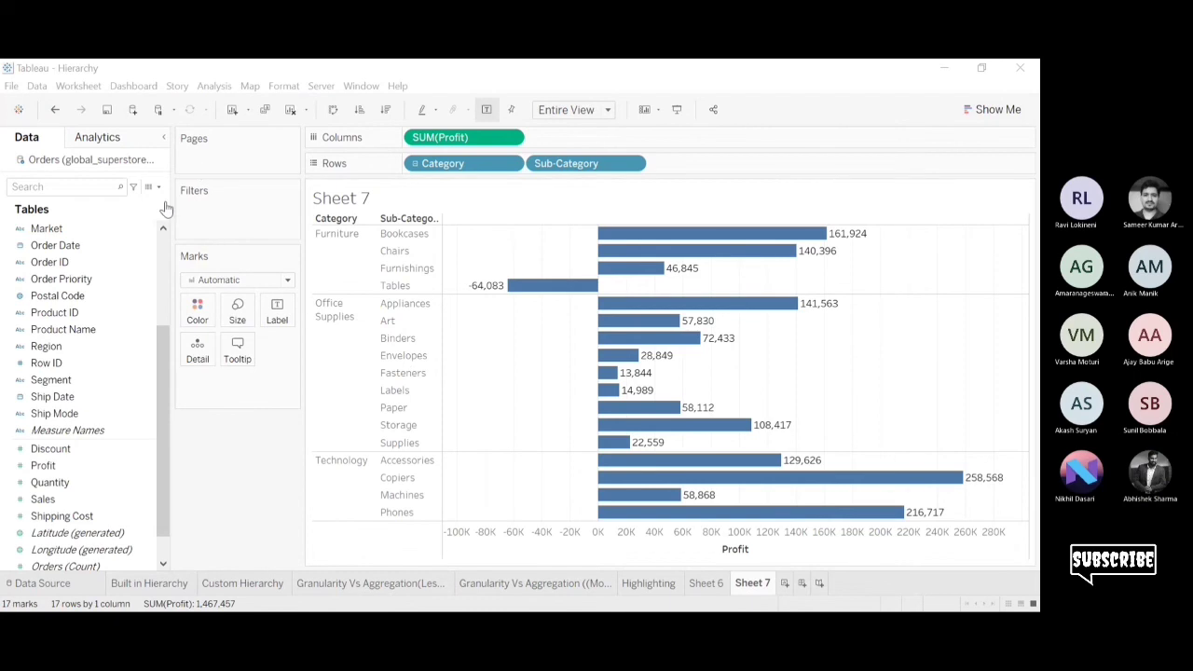
pyautogui.click(952, 73)
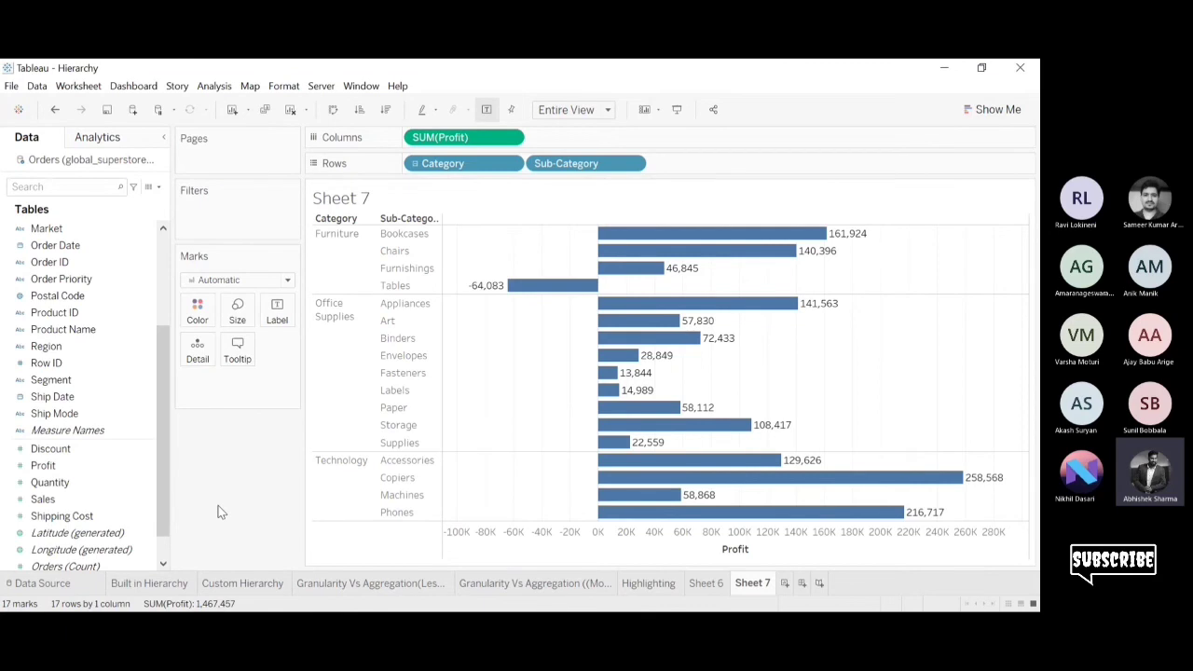
# Examine the Country, State and City levels of the City, Country, State hierarchy in the data fields.
pyautogui.moveTo(163, 433); pyautogui.dragTo(175, 280)
pyautogui.click(86, 279)
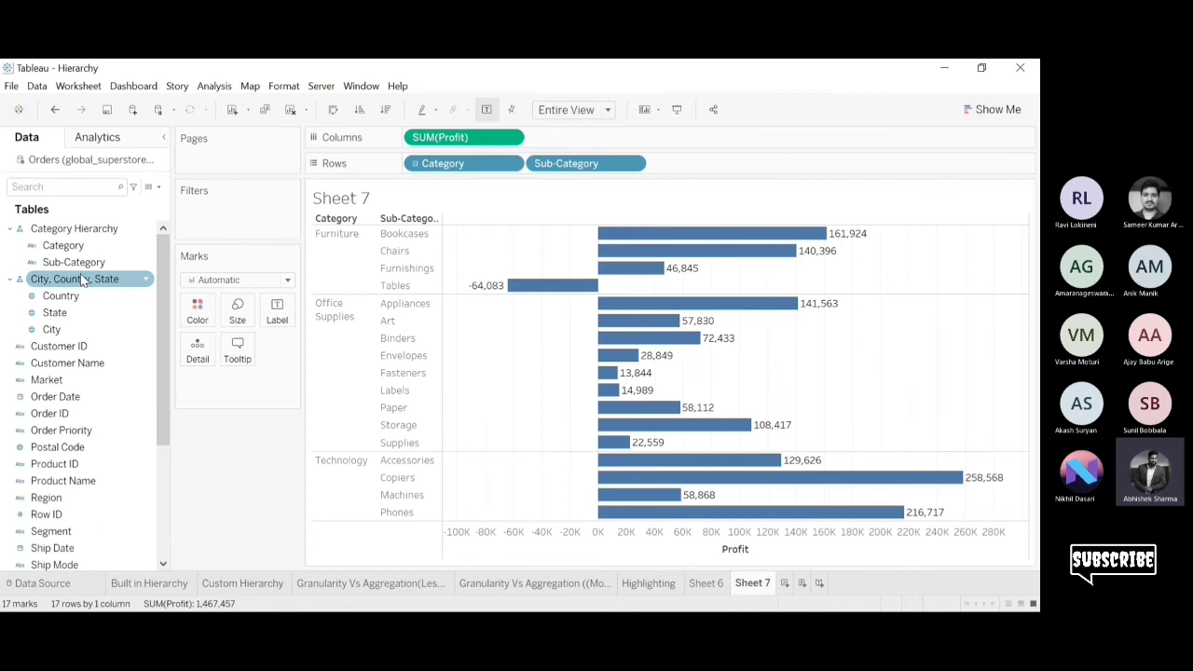
pyautogui.click(84, 296)
pyautogui.click(81, 315)
pyautogui.click(81, 330)
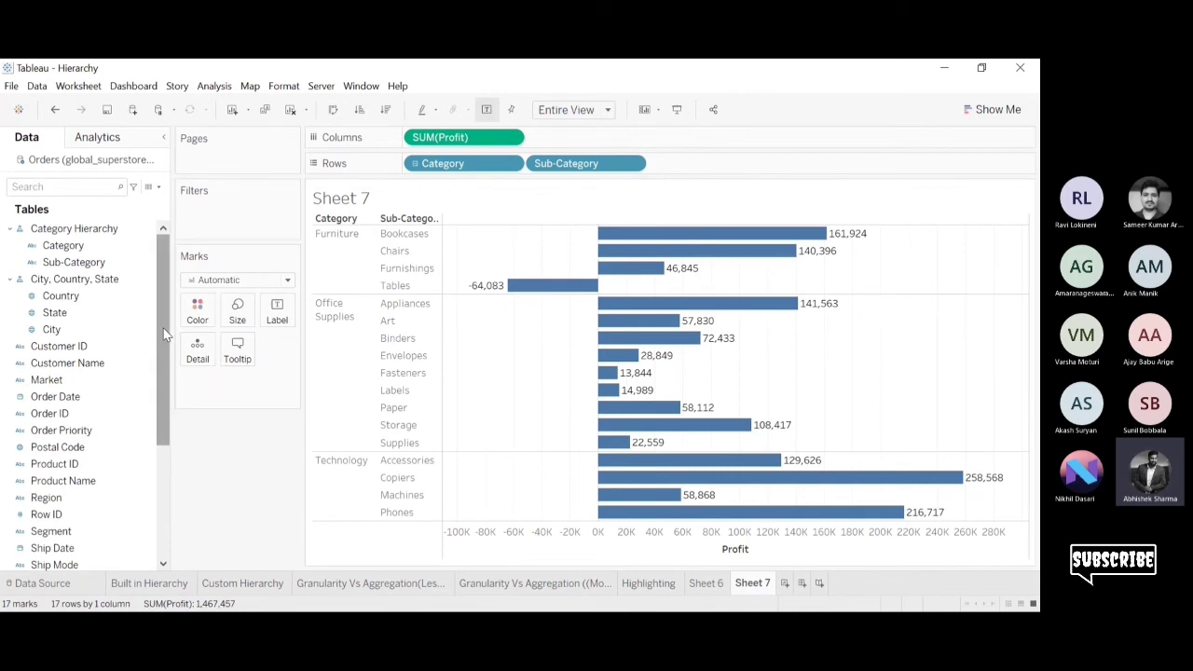
# Add the Market and Segment fields to the existing Category Hierarchy.
pyautogui.moveTo(164, 334)
pyautogui.mouseDown()
pyautogui.moveTo(164, 387)
pyautogui.moveTo(166, 314)
pyautogui.mouseUp()
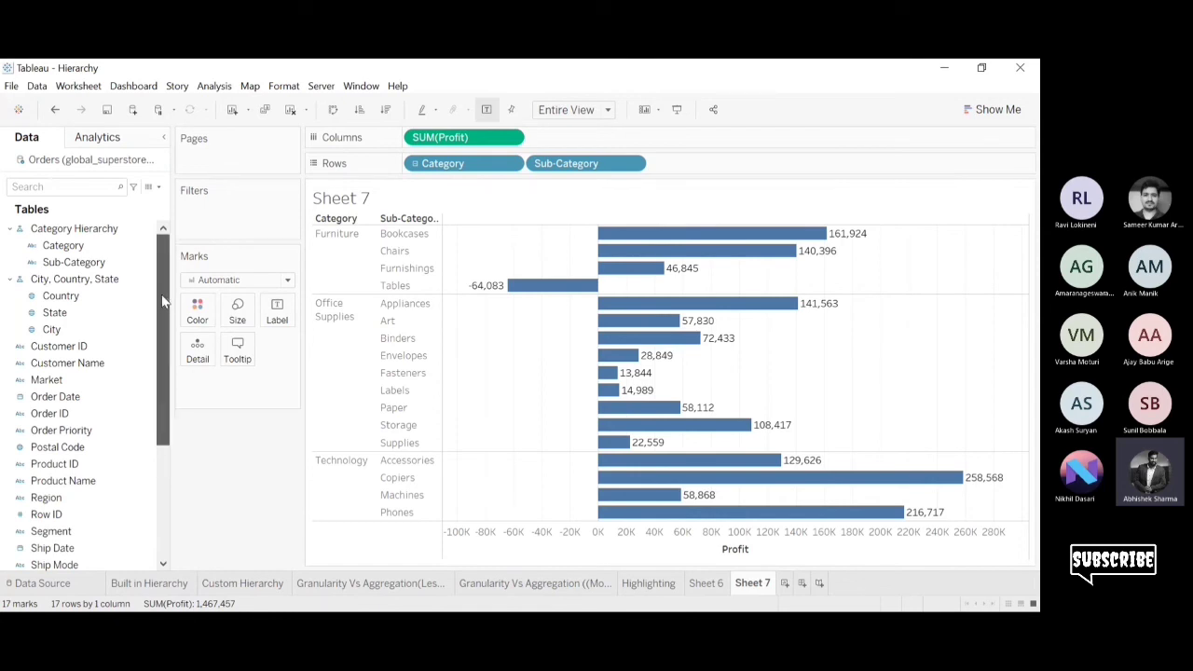
pyautogui.moveTo(161, 308); pyautogui.dragTo(162, 354)
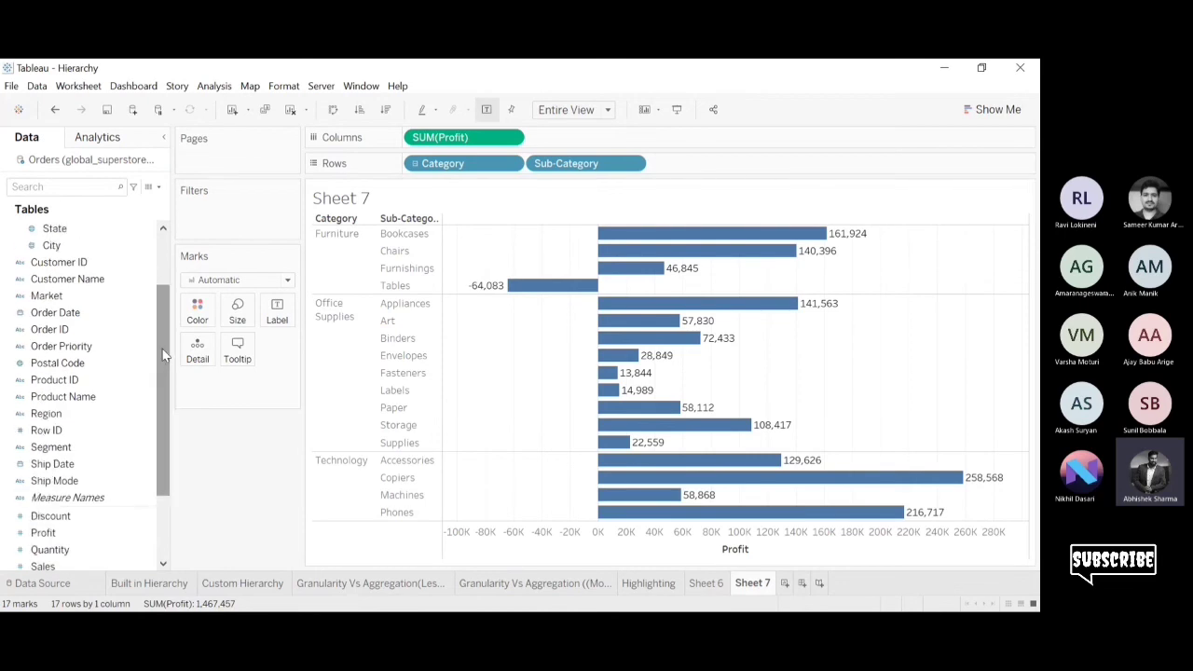
pyautogui.click(58, 330)
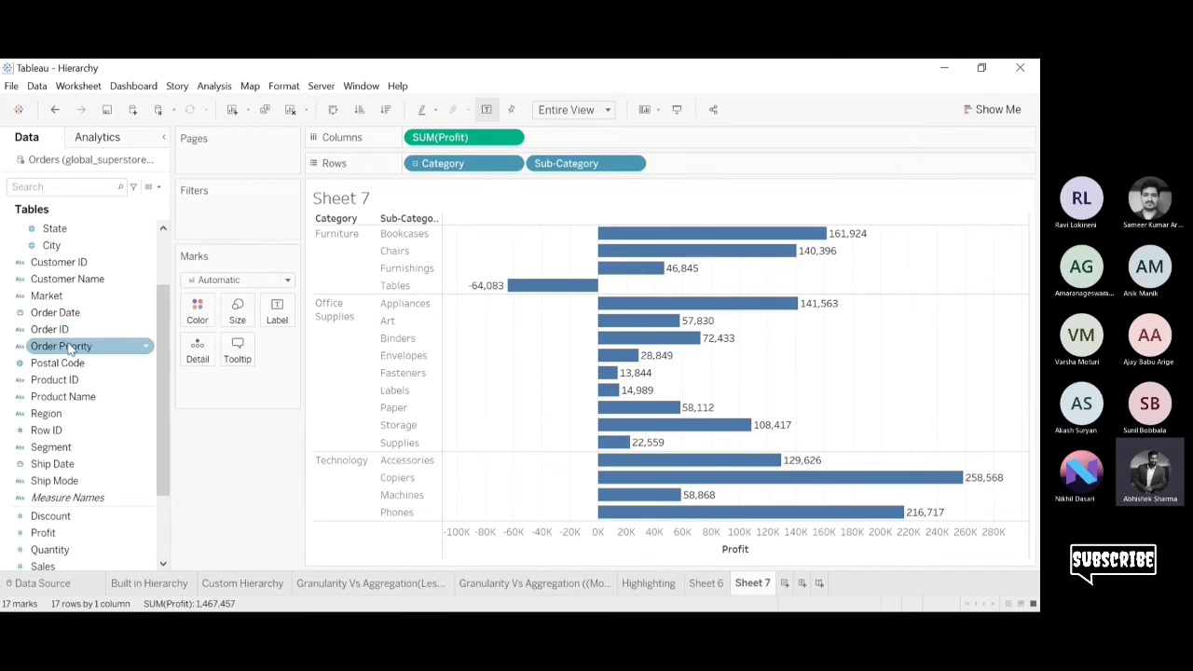
pyautogui.click(58, 448)
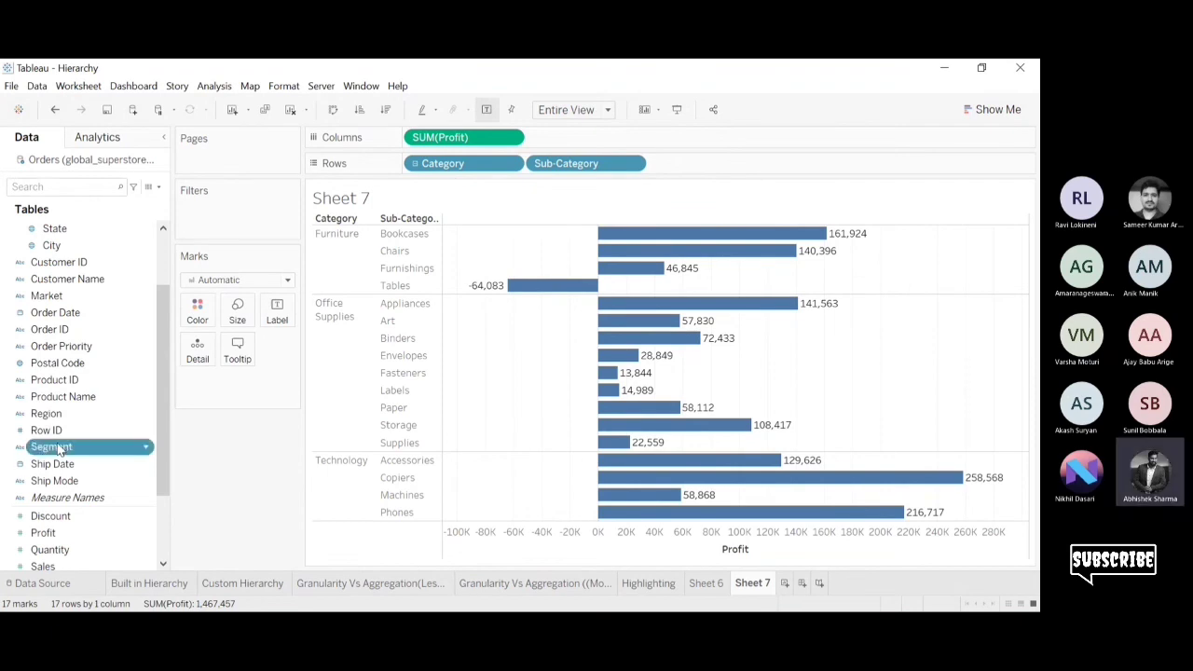
pyautogui.keyDown('ctrl'); pyautogui.click(83, 296); pyautogui.keyUp('ctrl')
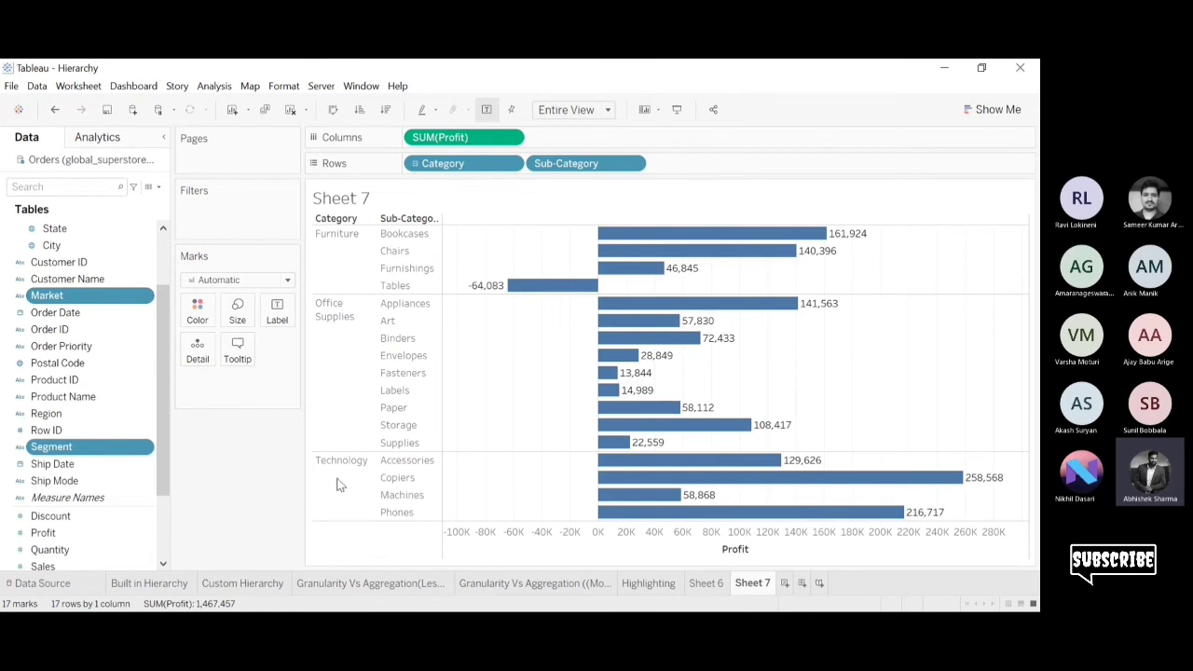
pyautogui.click(473, 474)
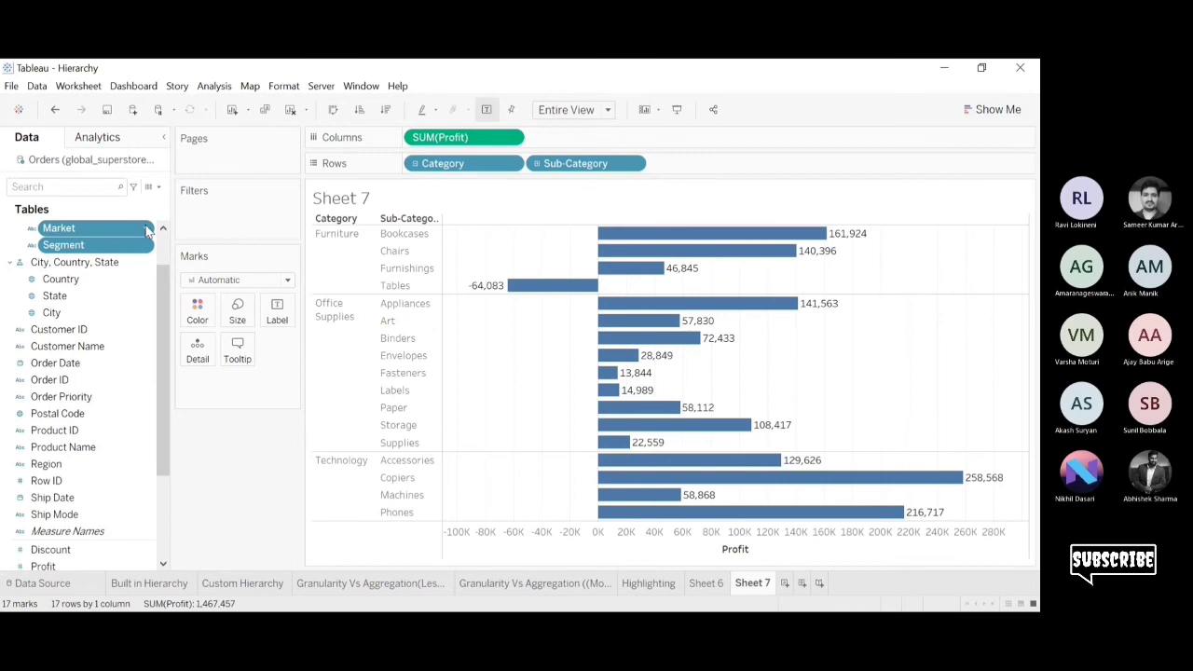
# Undo the addition of Market and Segment to the Category Hierarchy.
pyautogui.moveTo(167, 302)
pyautogui.mouseDown()
pyautogui.moveTo(160, 317)
pyautogui.moveTo(161, 284)
pyautogui.mouseUp()
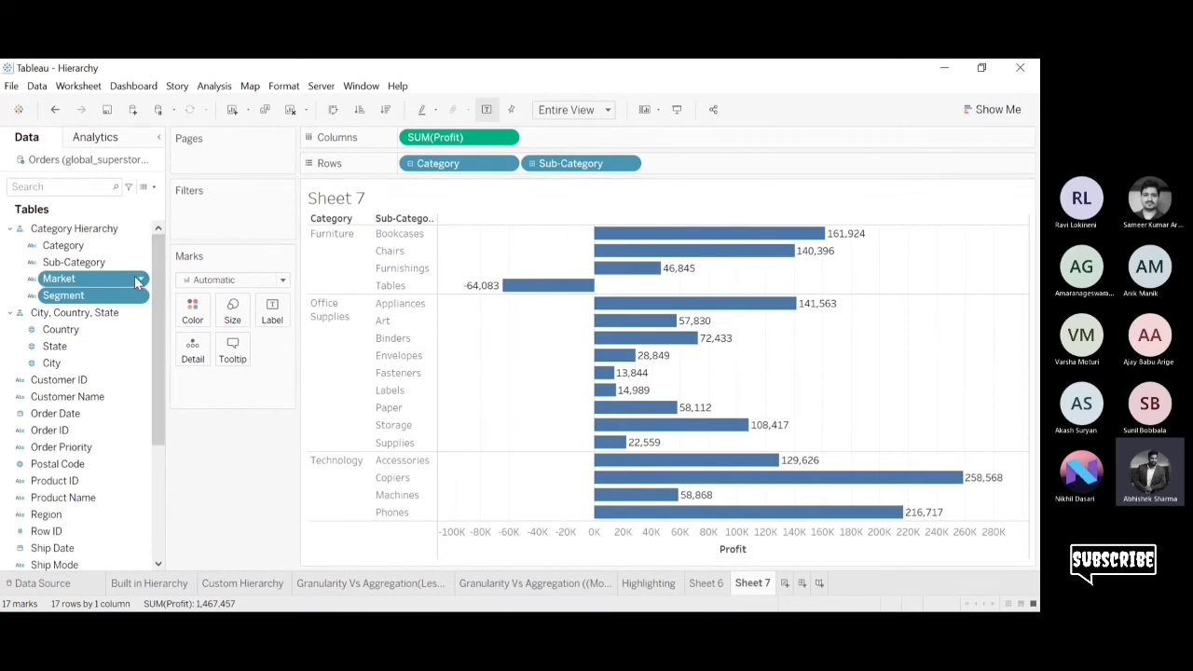
pyautogui.hotkey('ctrl', 'z')
pyautogui.moveTo(162, 301); pyautogui.dragTo(166, 308)
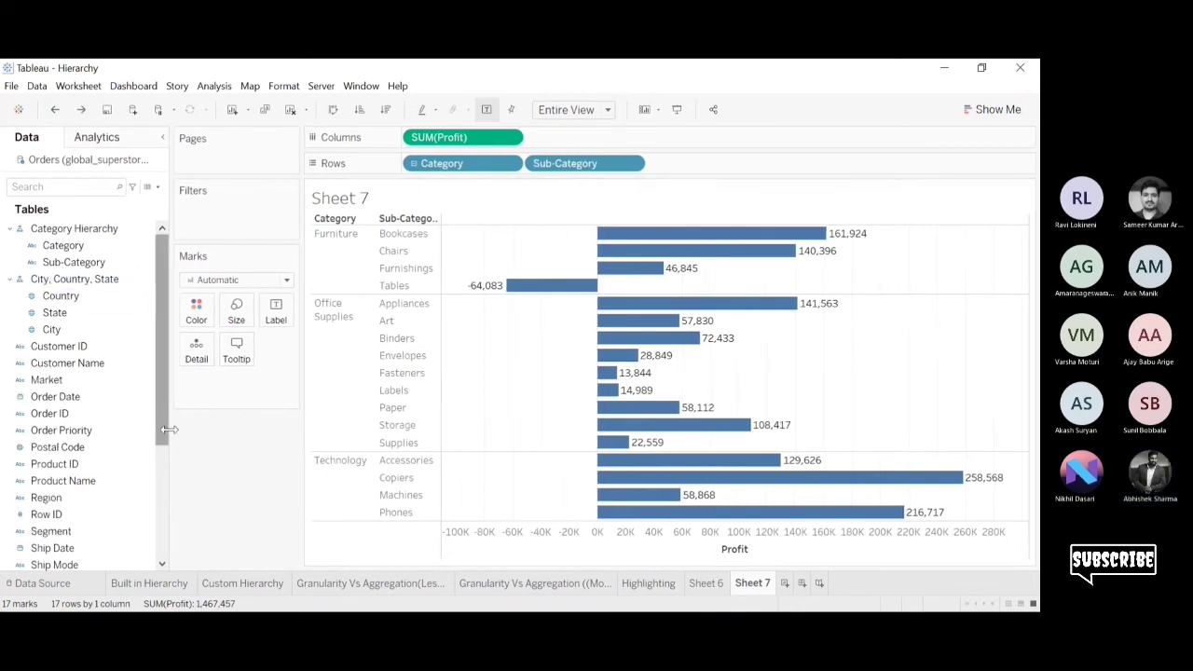
# Create a separate hierarchy from the Market and Segment fields, named Market, Segment.
pyautogui.click(89, 386)
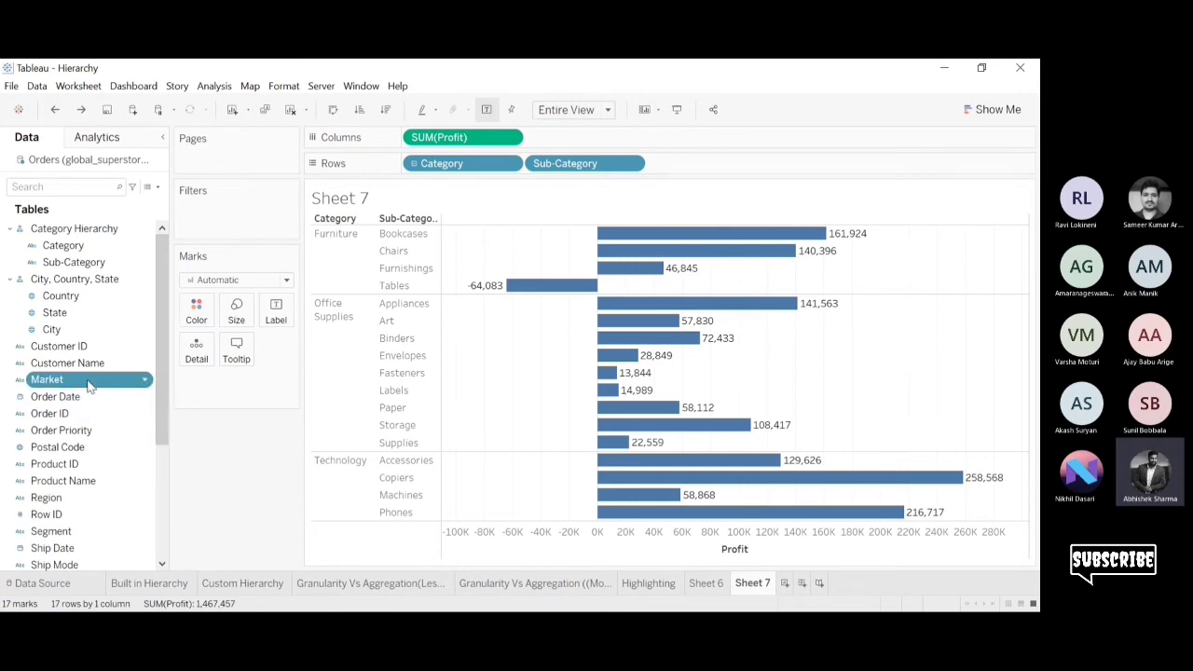
pyautogui.keyDown('ctrl'); pyautogui.click(75, 535); pyautogui.keyUp('ctrl')
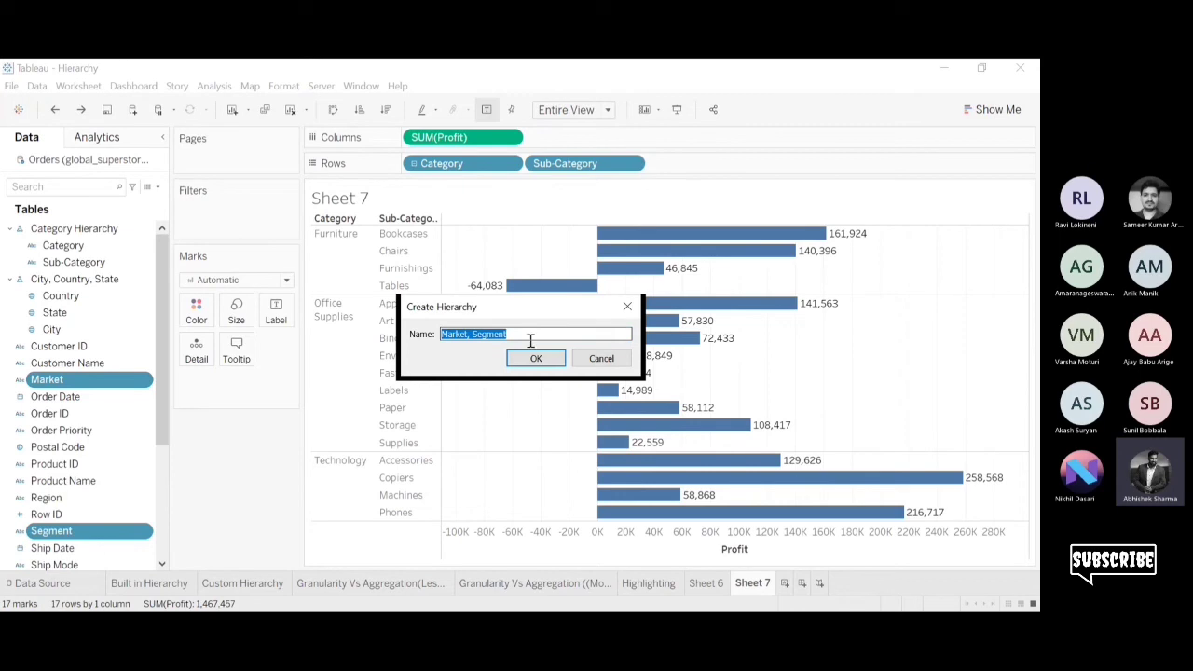
pyautogui.click(534, 358)
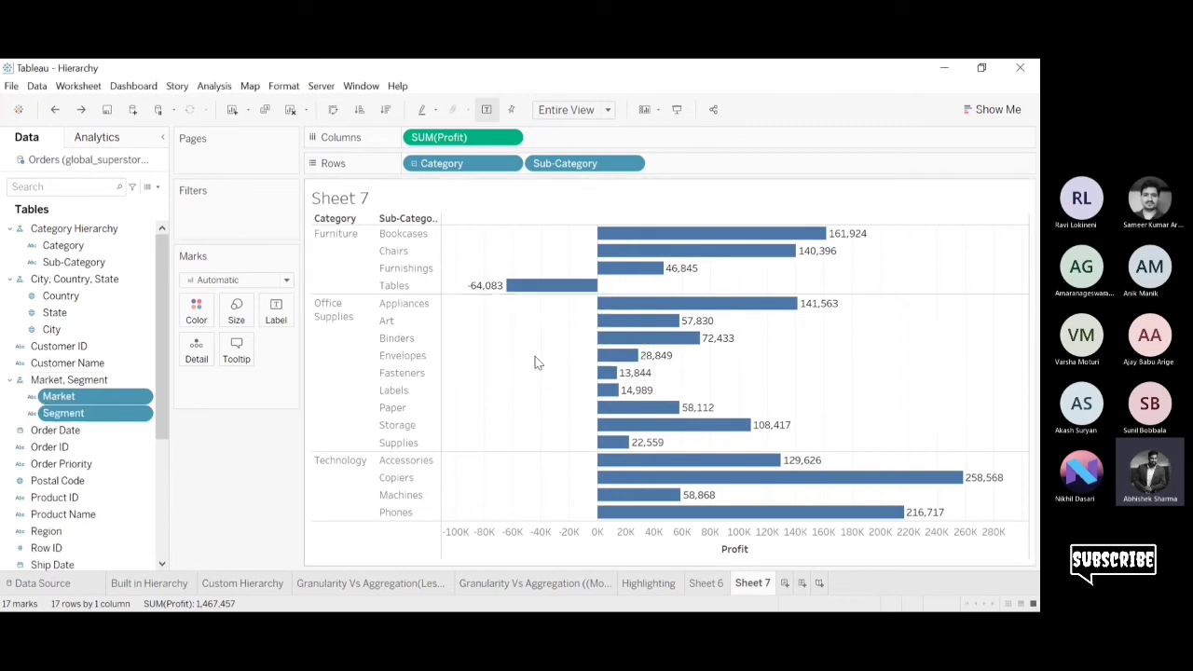
# On a new worksheet, chart Profit by the Market, Segment hierarchy as labelled horizontal bars.
pyautogui.click(783, 583)
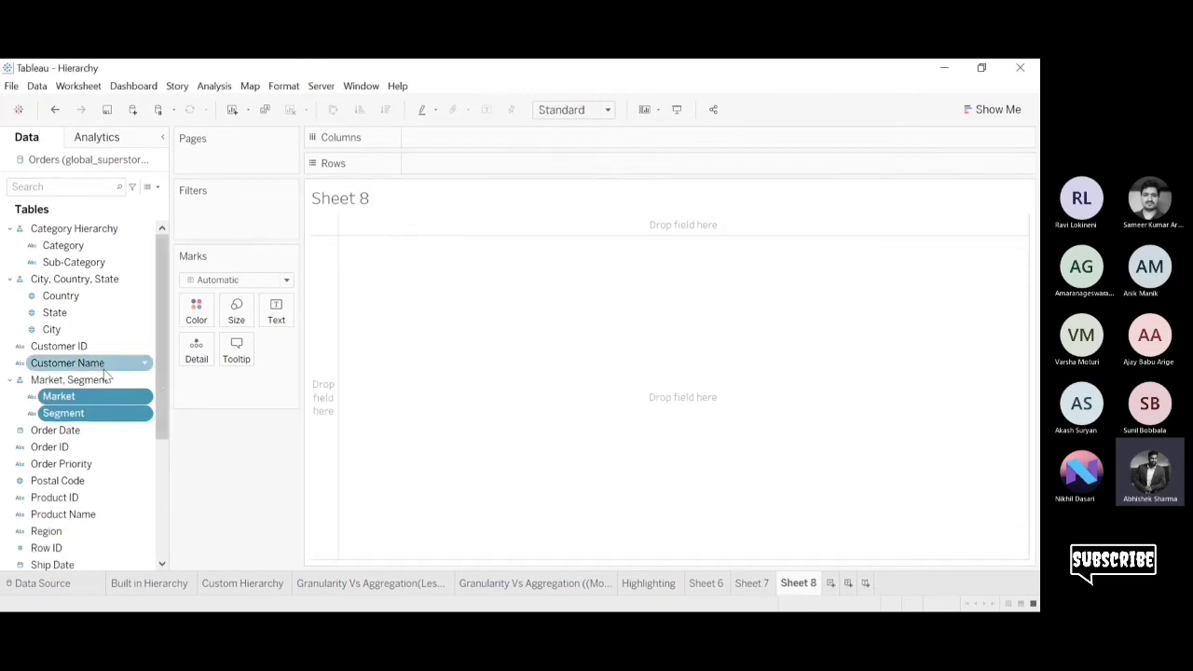
pyautogui.moveTo(100, 381); pyautogui.dragTo(492, 133)
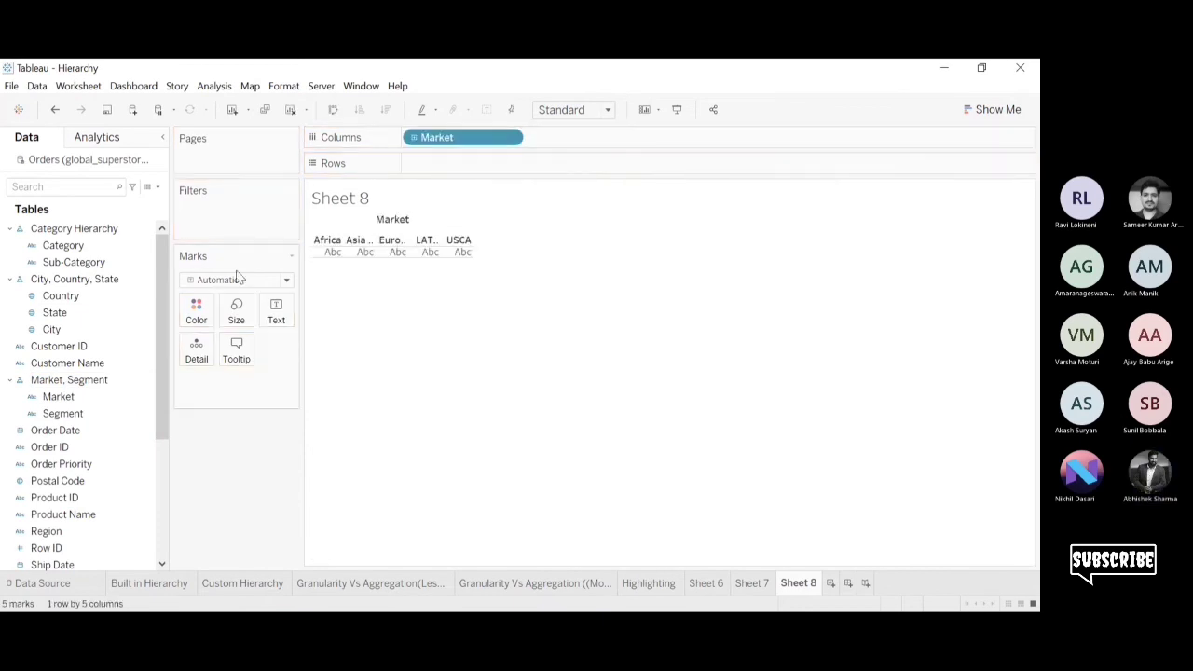
pyautogui.moveTo(165, 335); pyautogui.dragTo(160, 457)
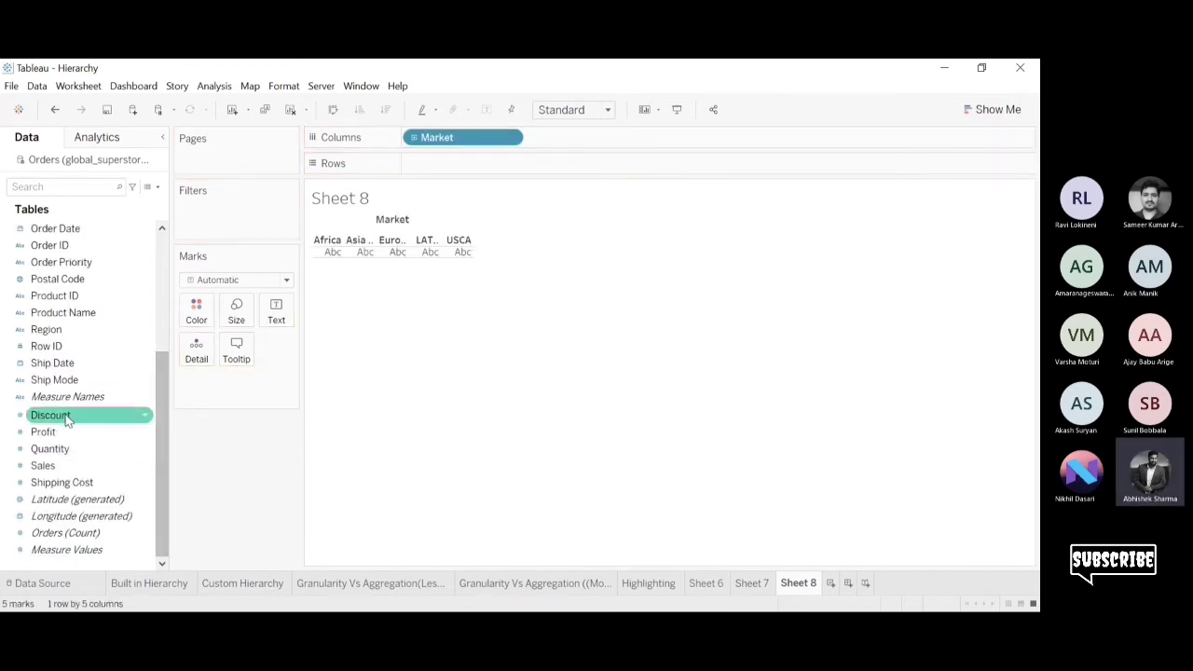
pyautogui.moveTo(67, 431); pyautogui.dragTo(449, 163)
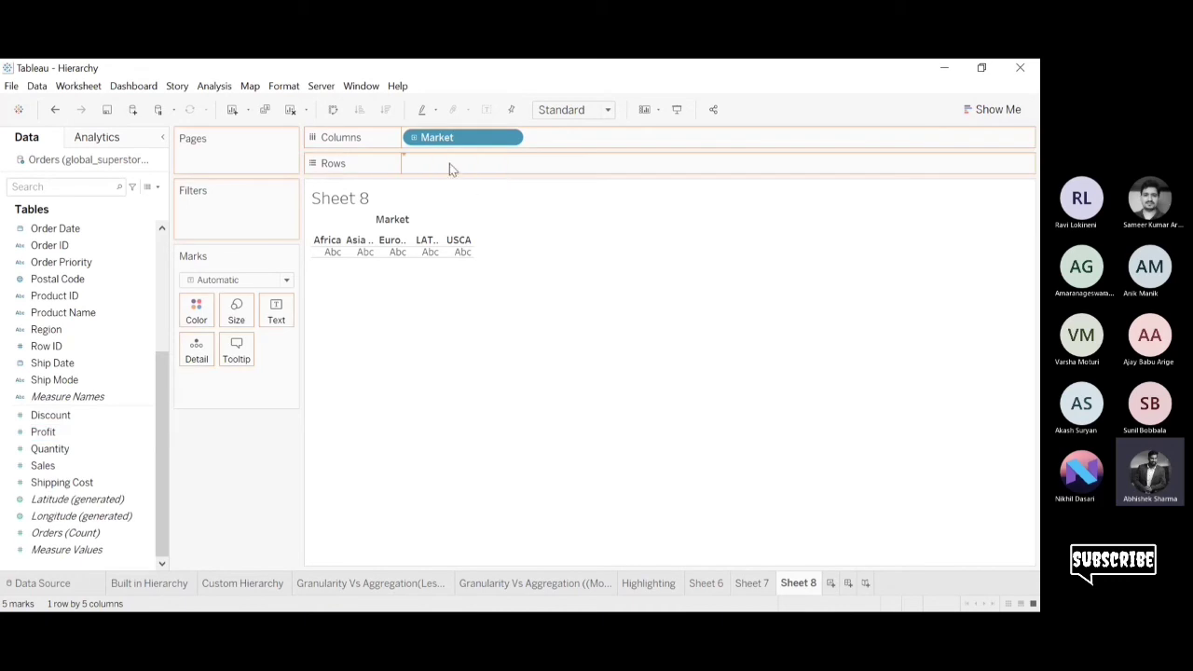
pyautogui.click(487, 109)
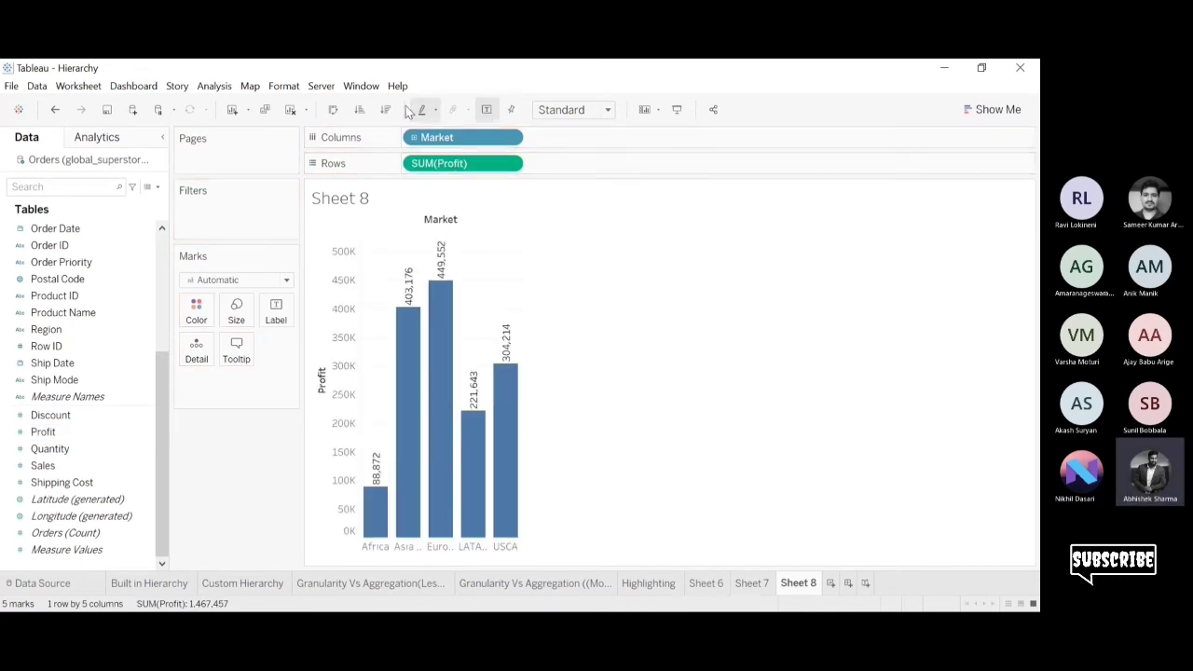
pyautogui.click(333, 109)
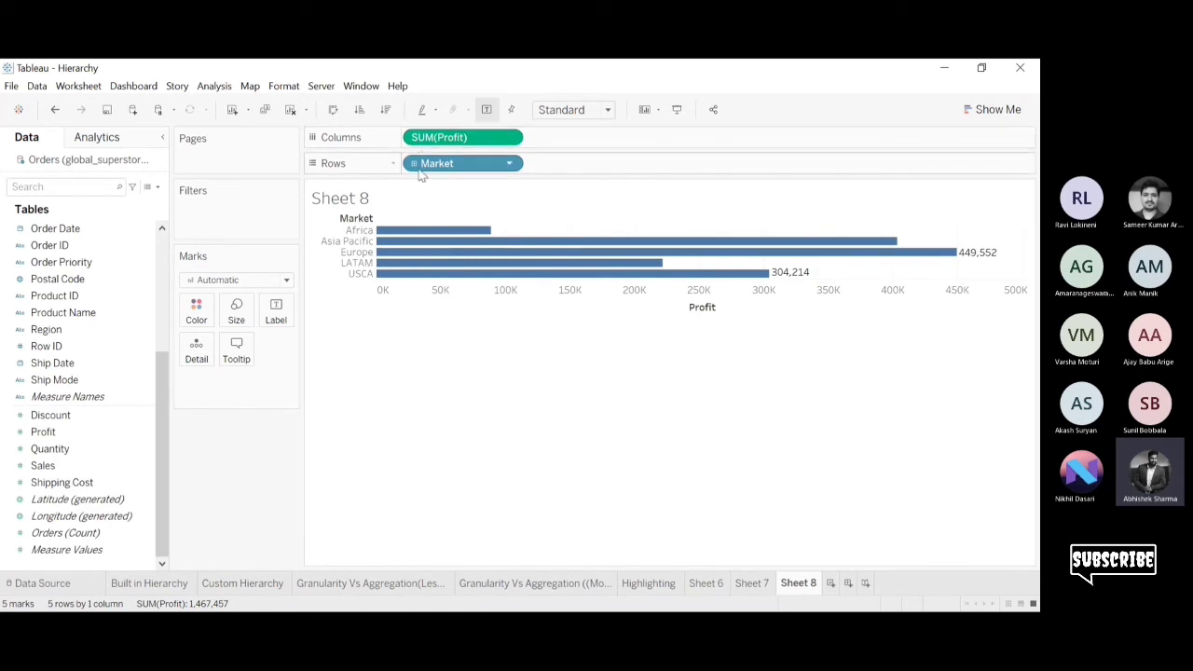
# Drill the Market rows down to Segment and fit the chart to Entire View.
pyautogui.click(413, 164)
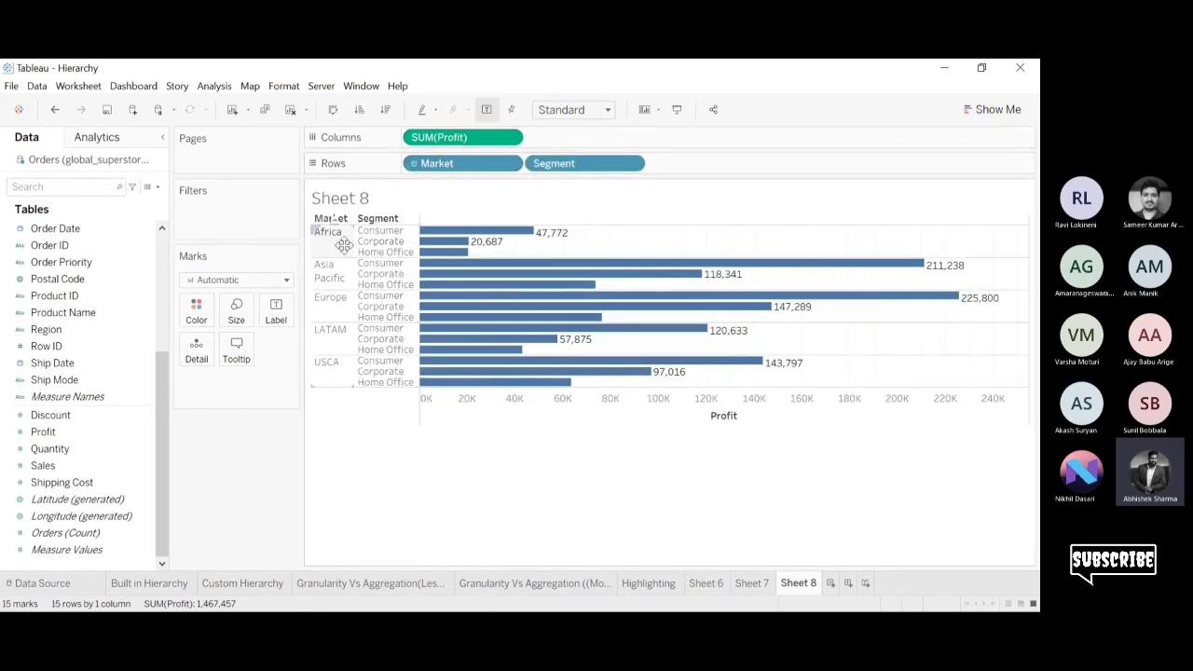
pyautogui.moveTo(436, 287)
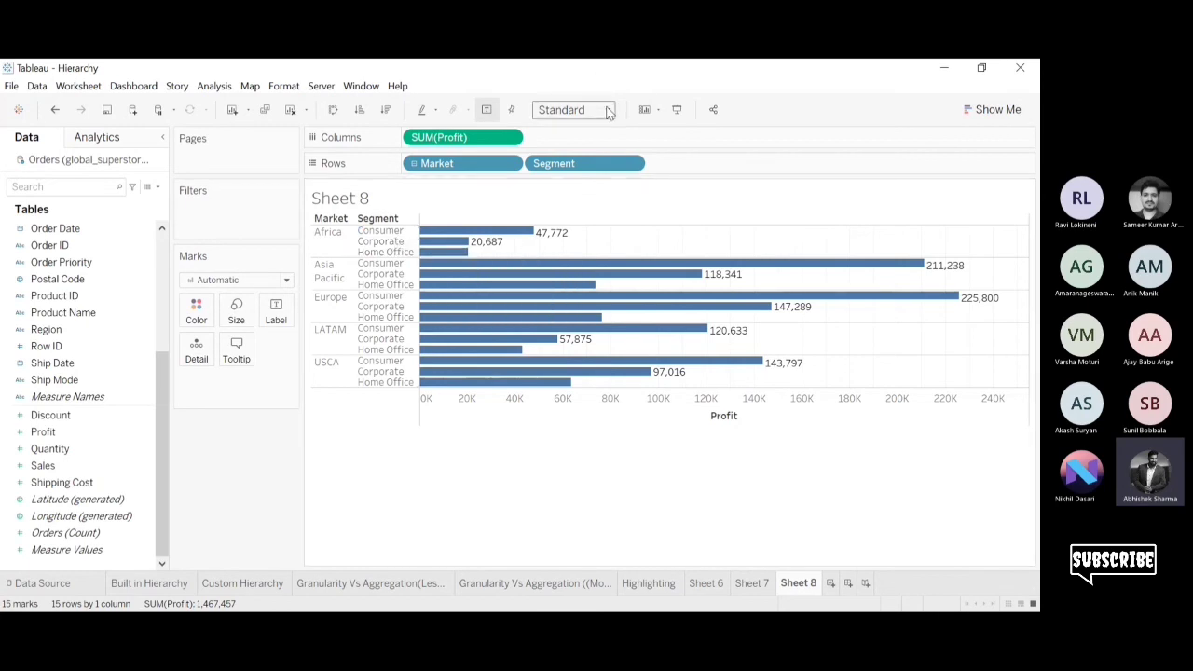
pyautogui.click(591, 174)
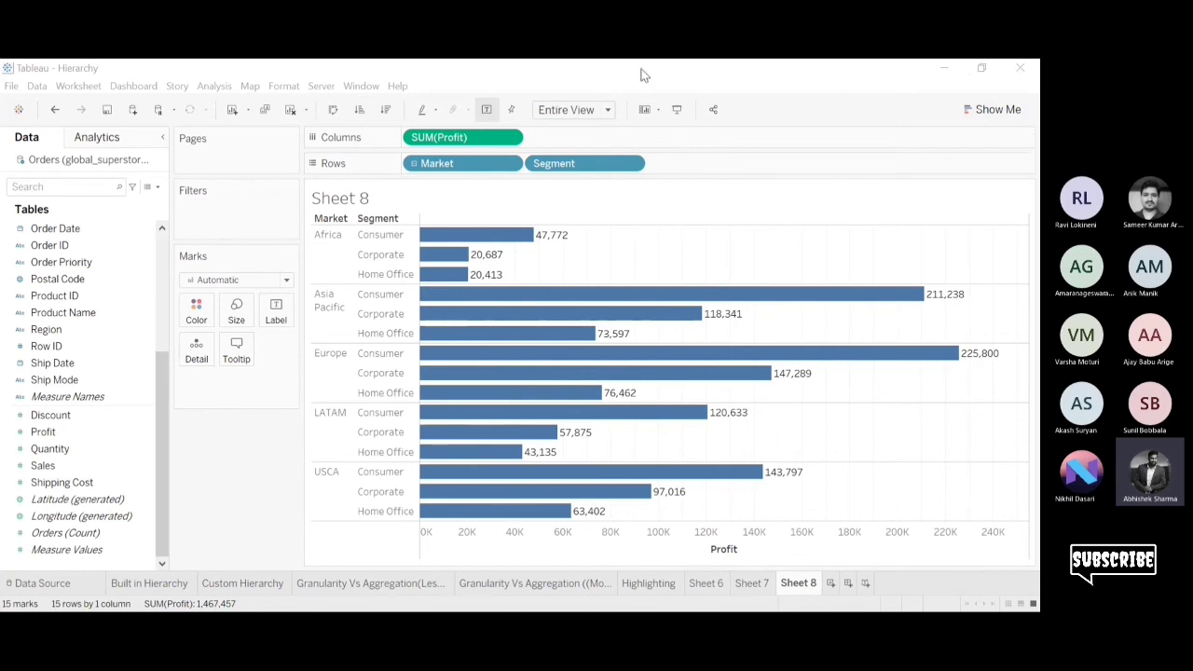
pyautogui.click(946, 62)
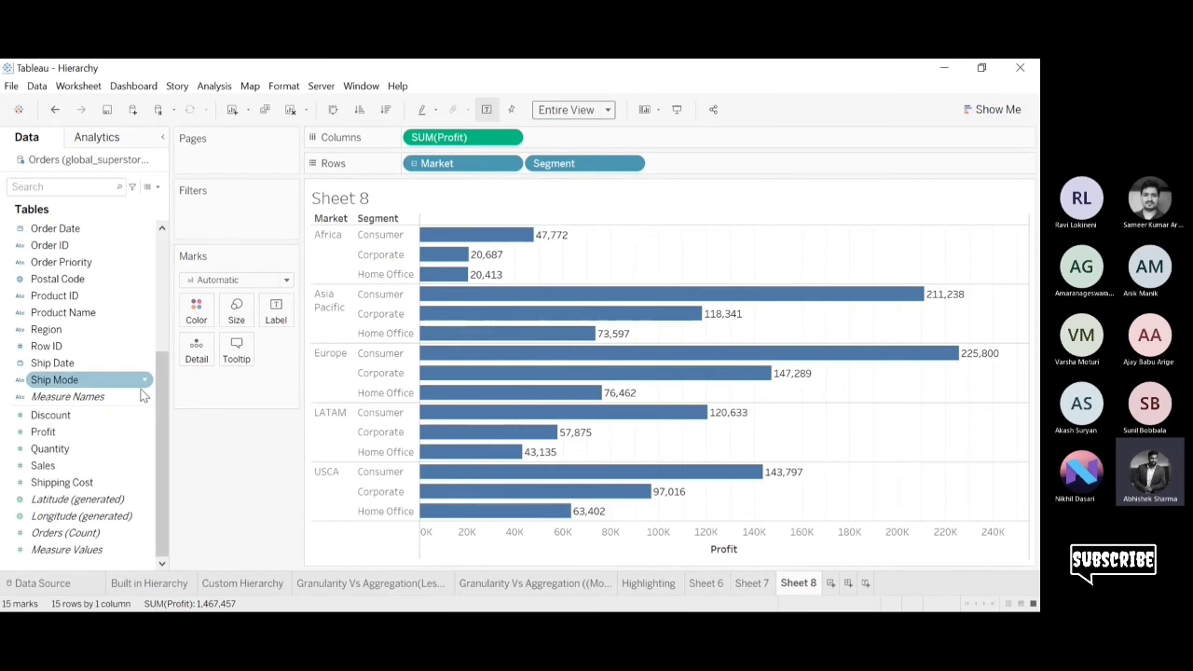
# Remove the Market, Segment hierarchy and create a combined field from Market and Segment instead.
pyautogui.moveTo(156, 406); pyautogui.dragTo(152, 186)
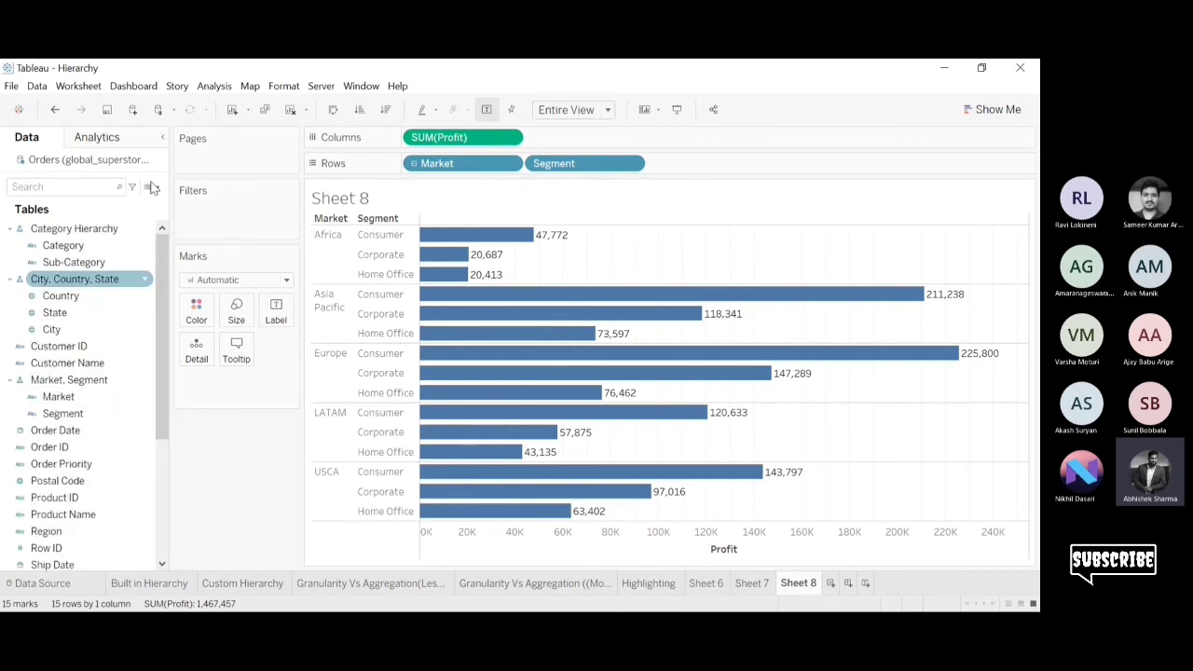
pyautogui.click(139, 380)
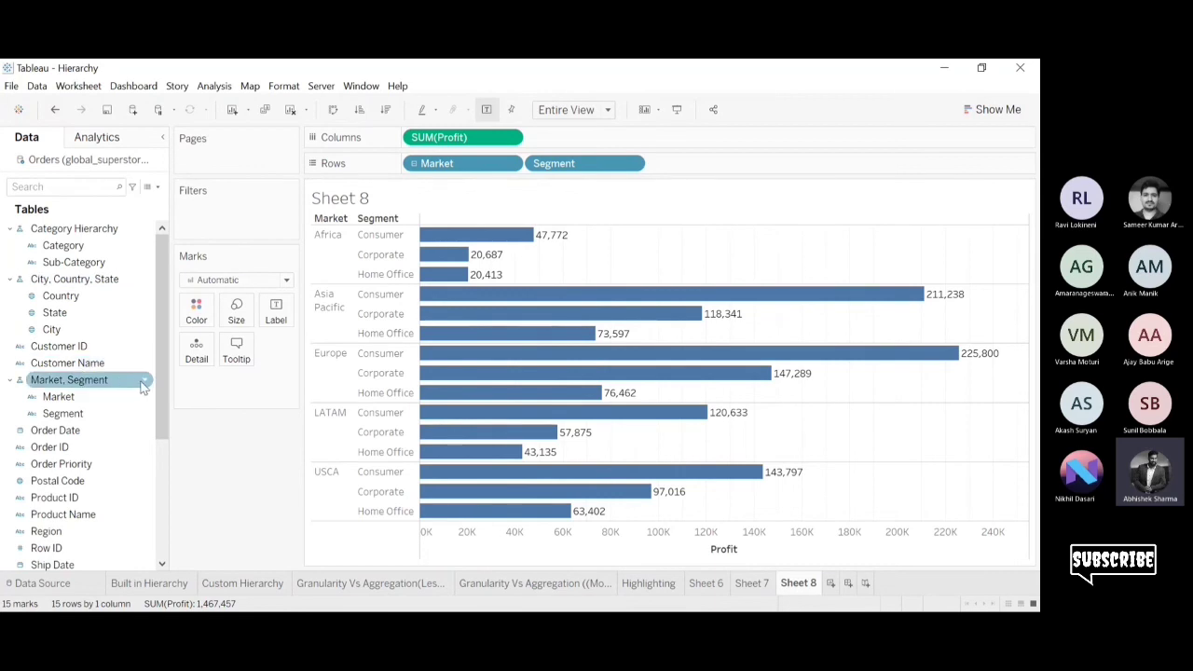
pyautogui.click(196, 467)
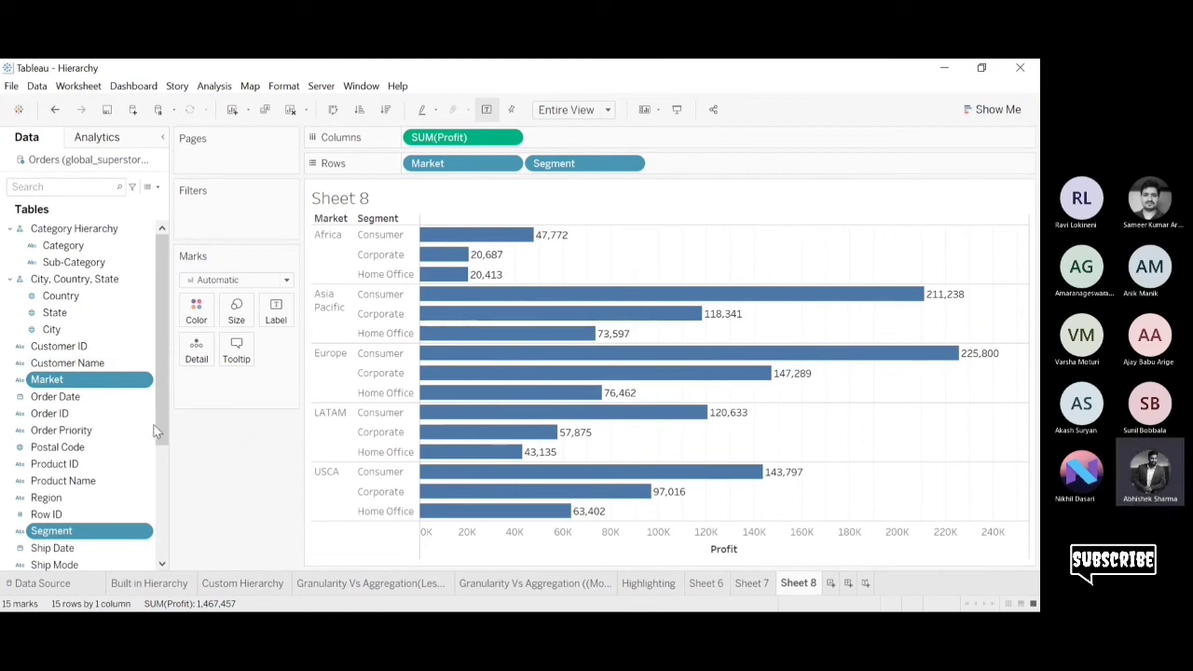
pyautogui.click(280, 444)
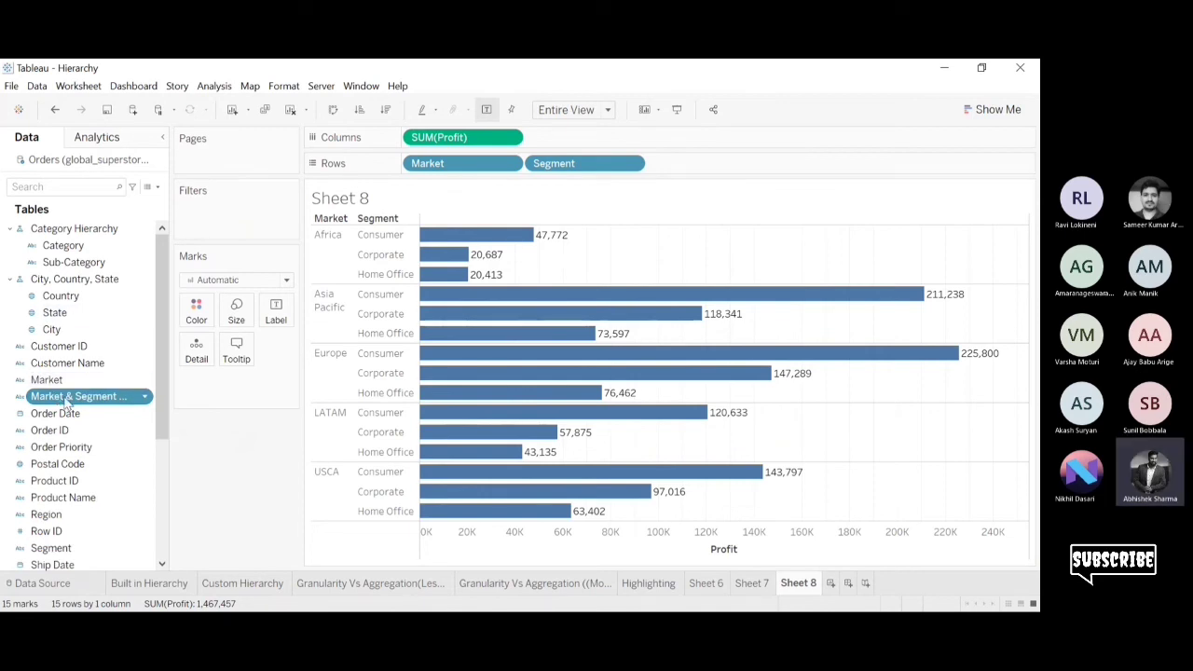
# On a new worksheet, place the Market & Segment (Combined) field on Columns and Profit on Rows.
pyautogui.click(831, 583)
pyautogui.moveTo(84, 397); pyautogui.dragTo(464, 139)
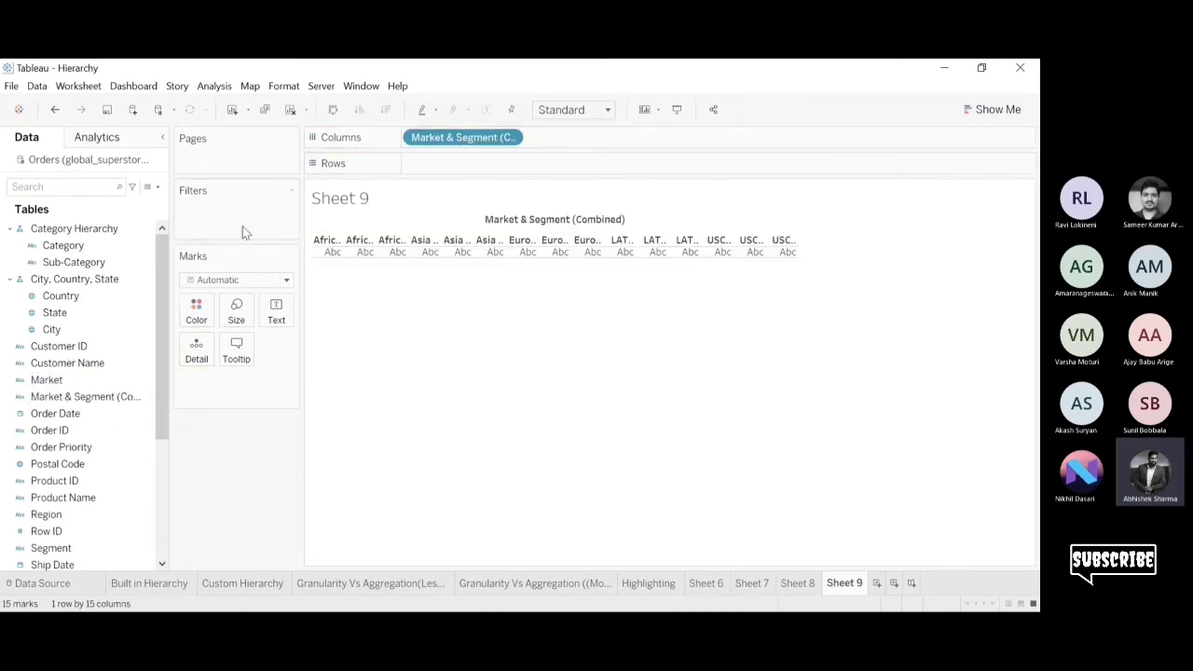
pyautogui.moveTo(160, 290); pyautogui.dragTo(165, 494)
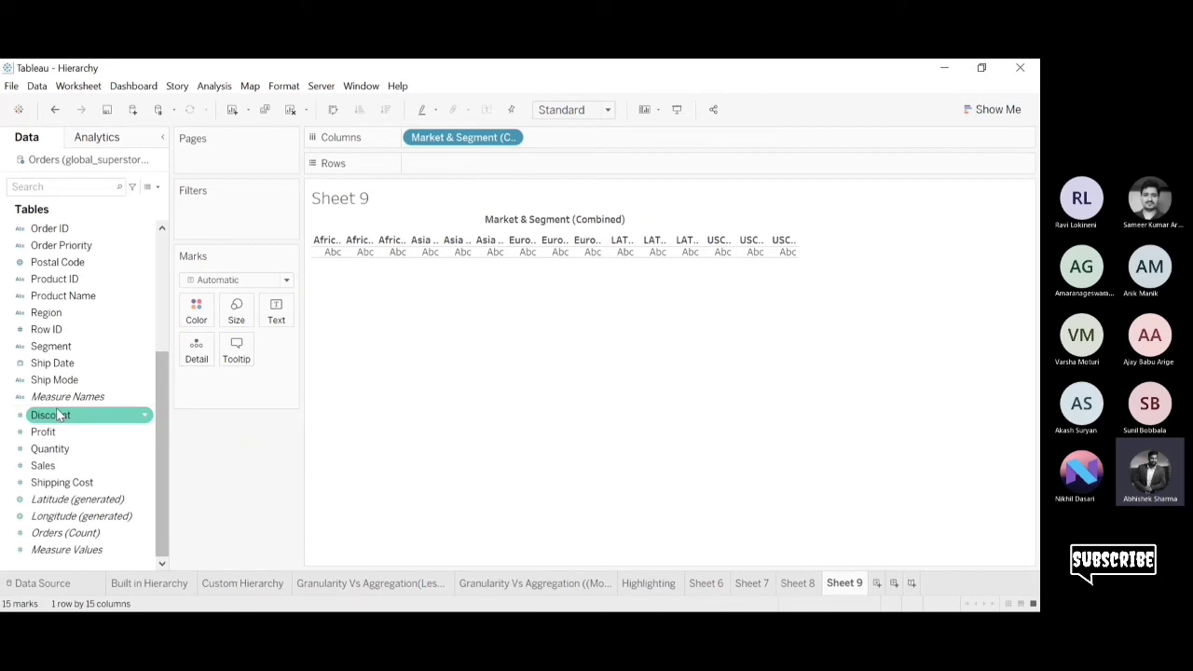
pyautogui.moveTo(46, 431); pyautogui.dragTo(447, 156)
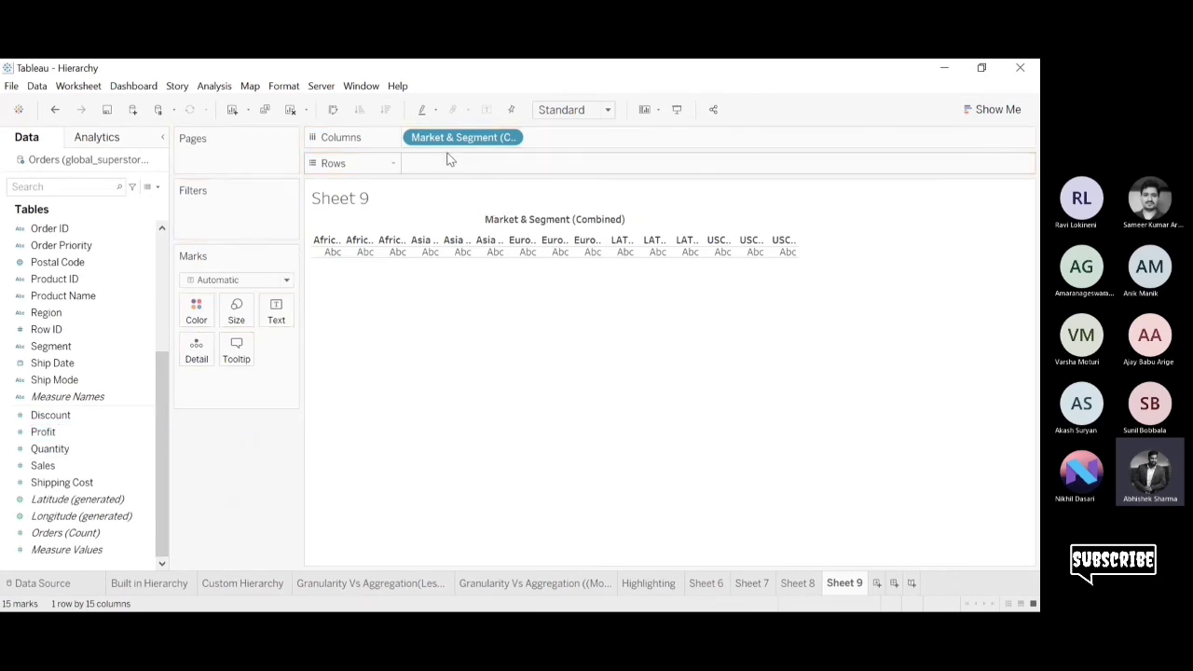
pyautogui.doubleClick(73, 431)
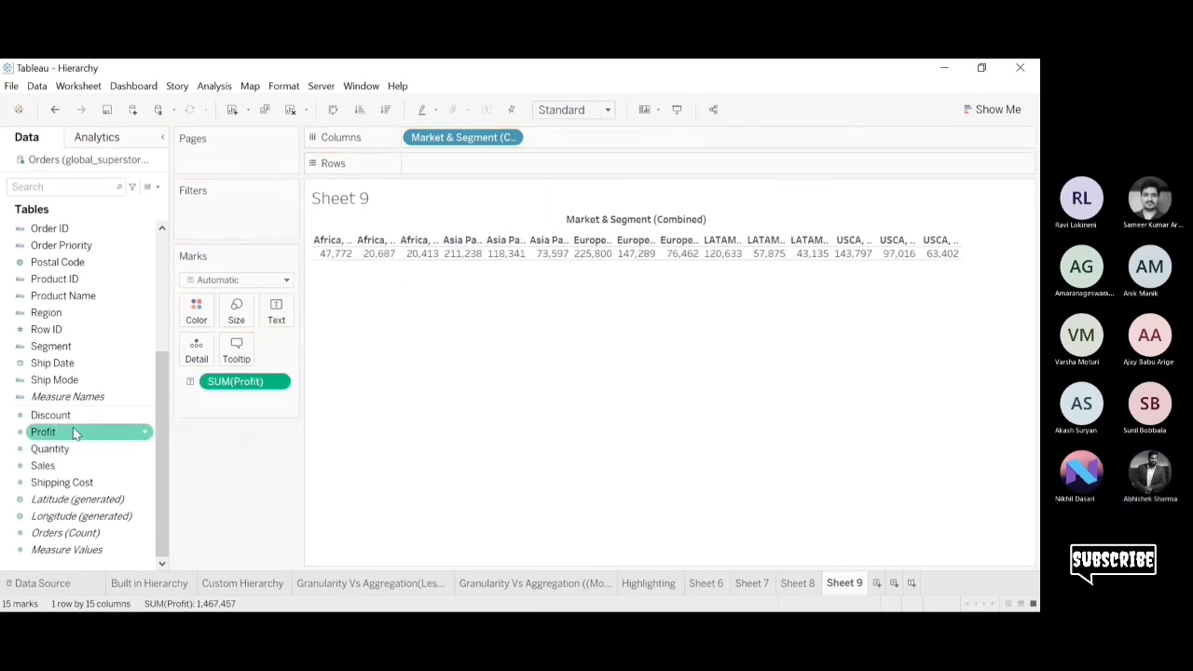
pyautogui.moveTo(233, 381); pyautogui.dragTo(463, 175)
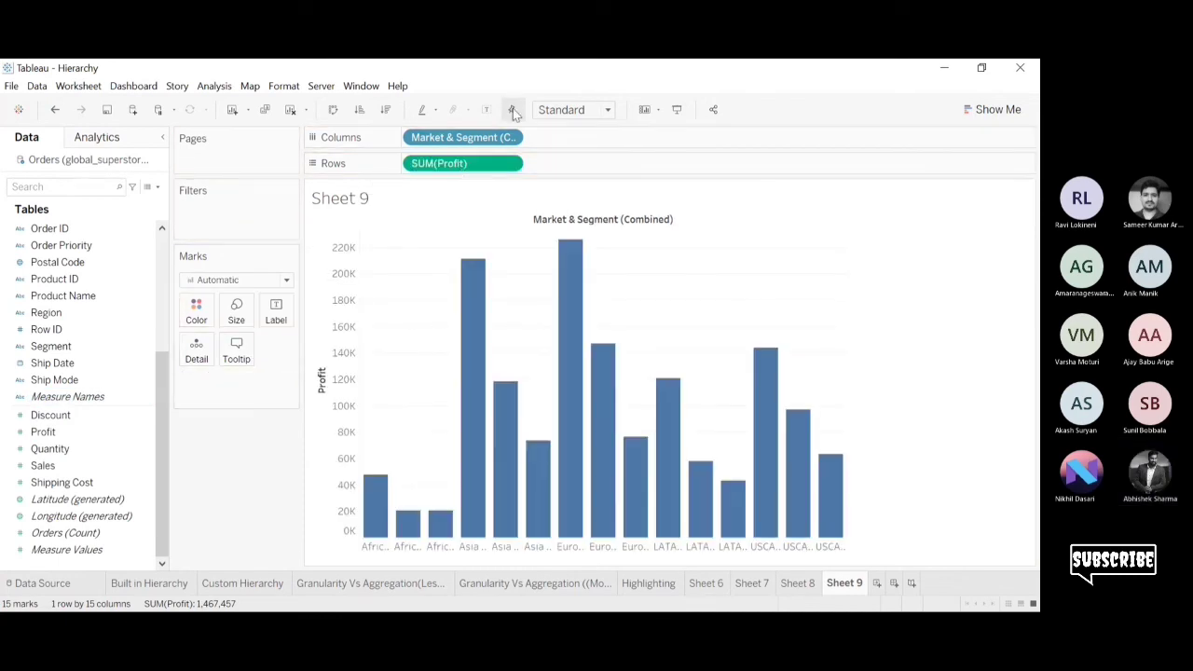
# Show the combined-field chart as labelled horizontal bars fitted to Entire View.
pyautogui.click(484, 110)
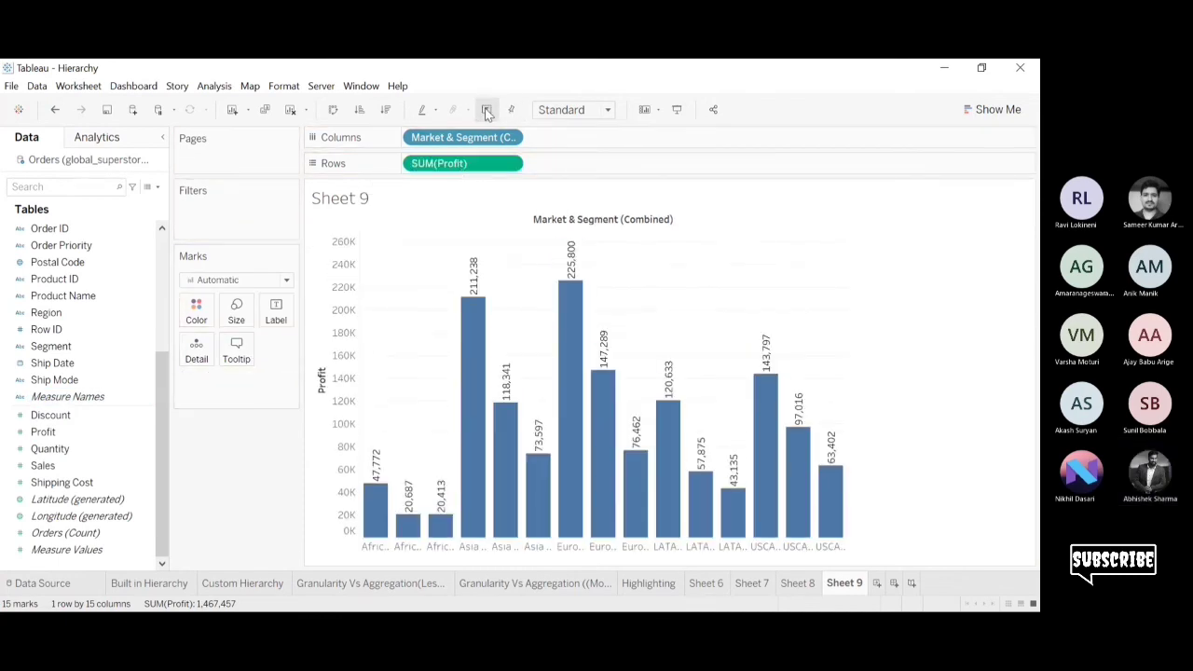
pyautogui.click(333, 109)
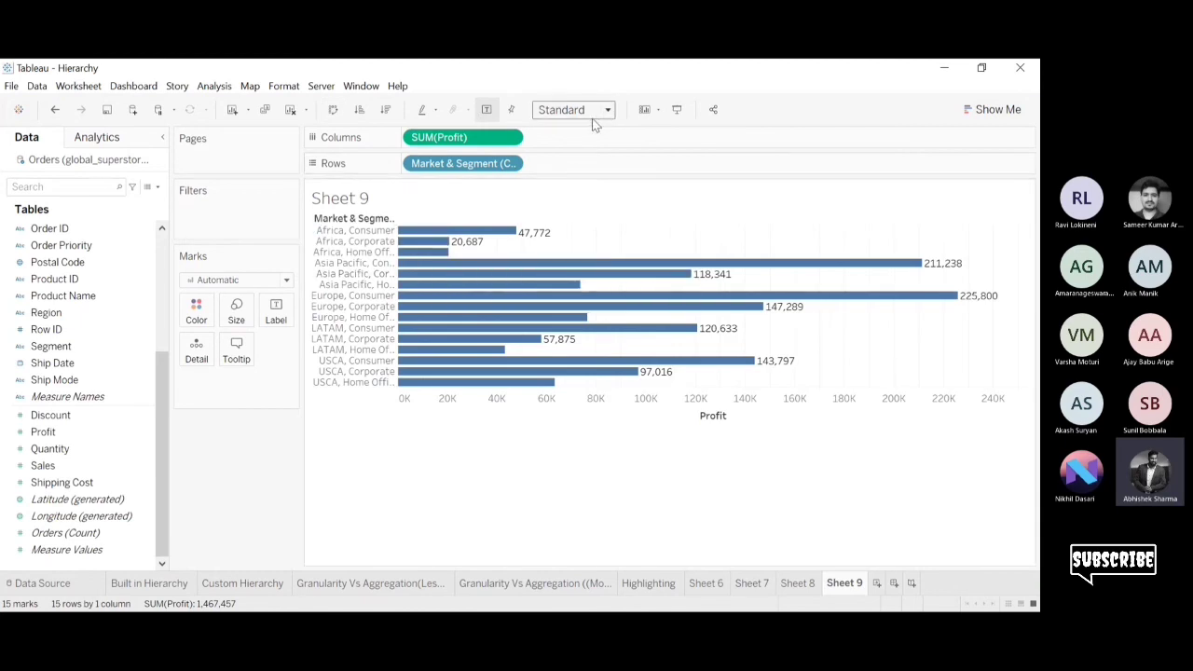
pyautogui.click(581, 167)
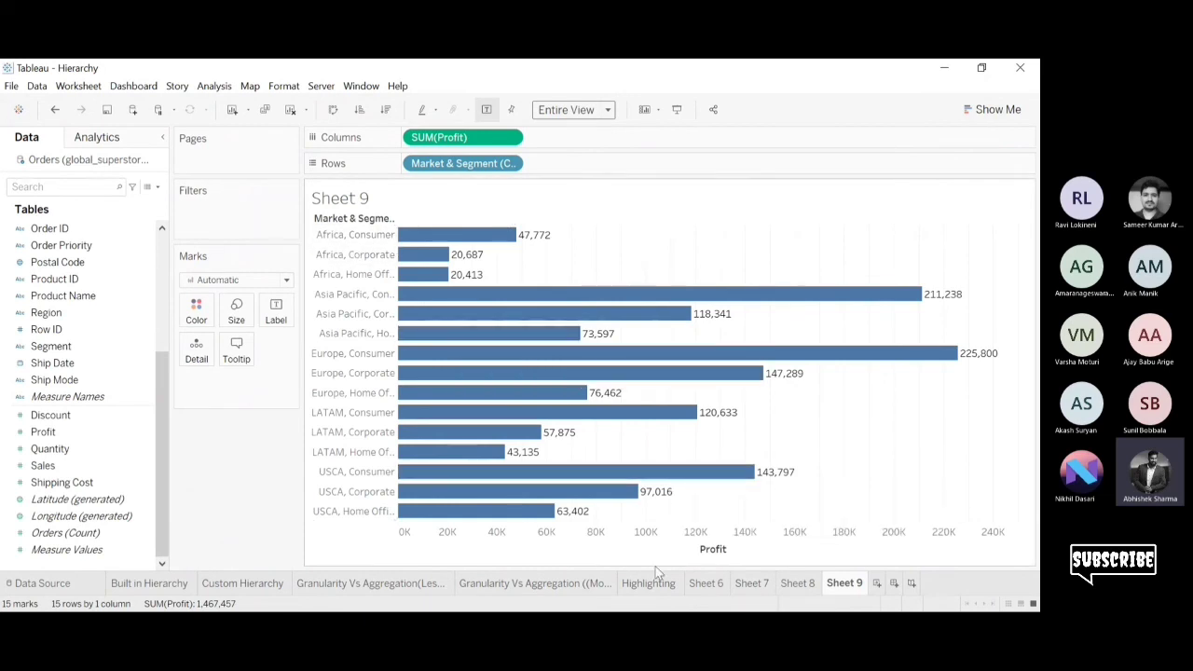
# Compare the separate Market and Segment rows on Sheet 8 with the combined-field rows on Sheet 9.
pyautogui.click(810, 583)
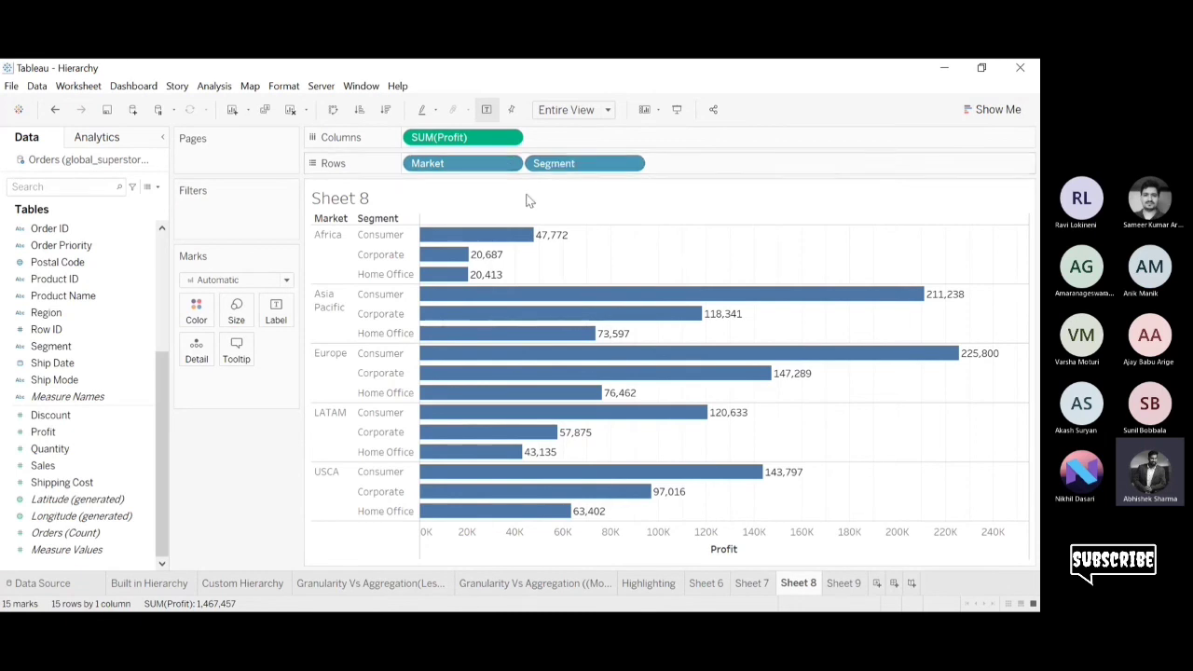
pyautogui.click(844, 583)
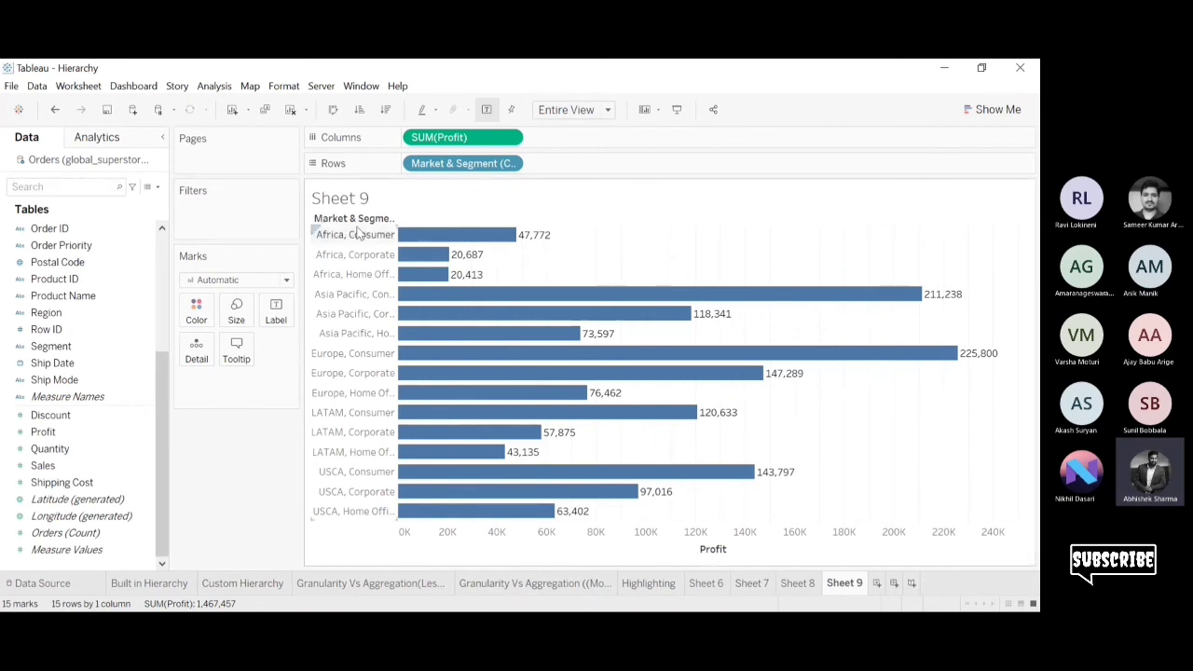
pyautogui.moveTo(475, 242)
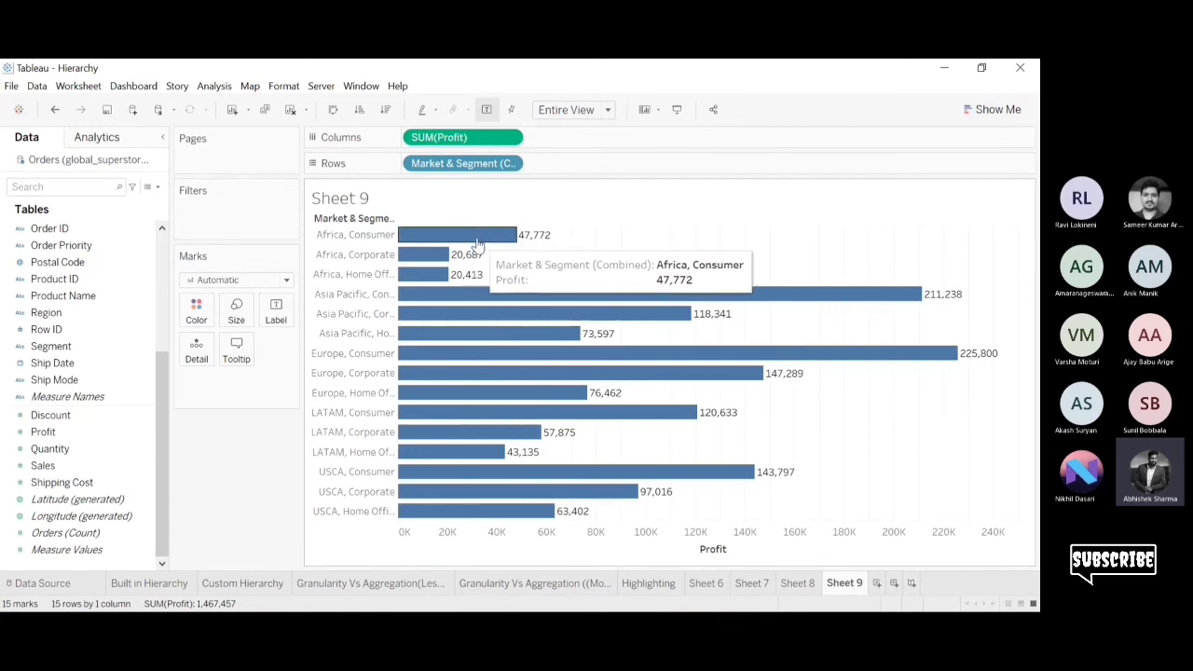
pyautogui.click(813, 584)
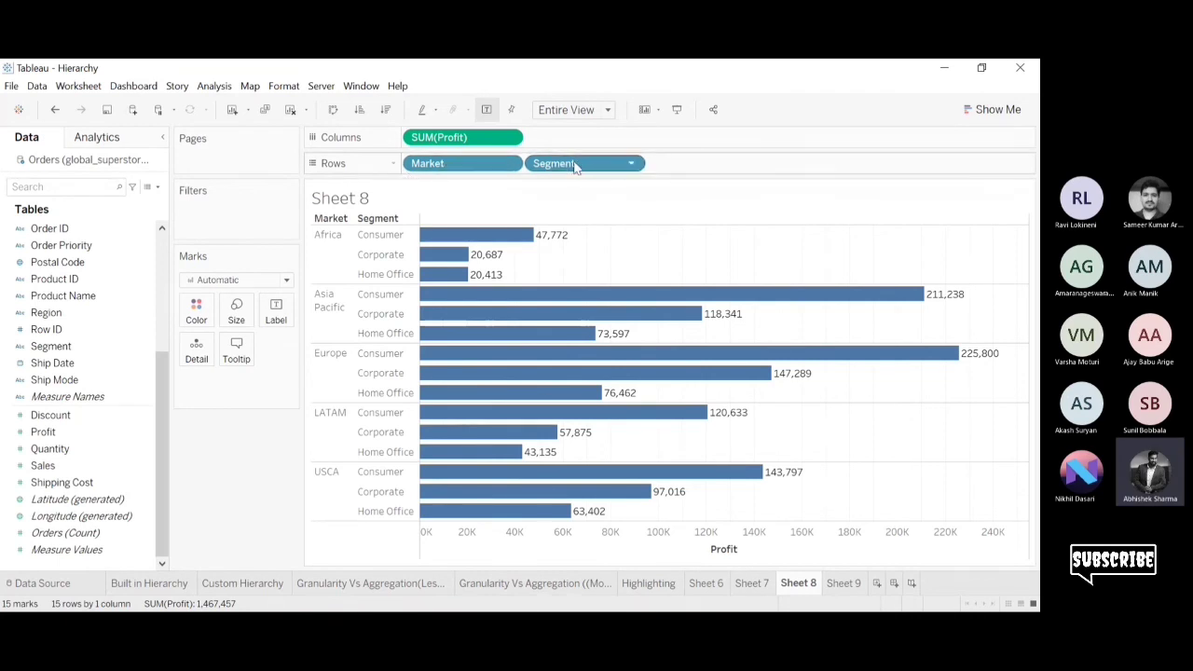
pyautogui.click(844, 585)
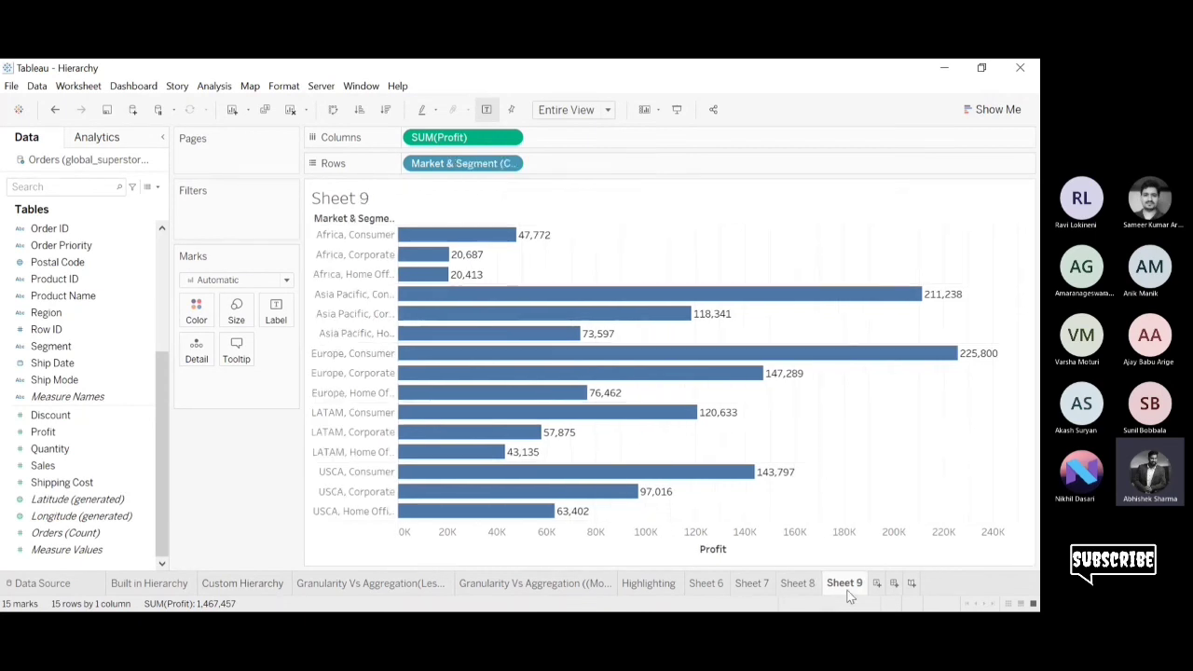
pyautogui.click(797, 582)
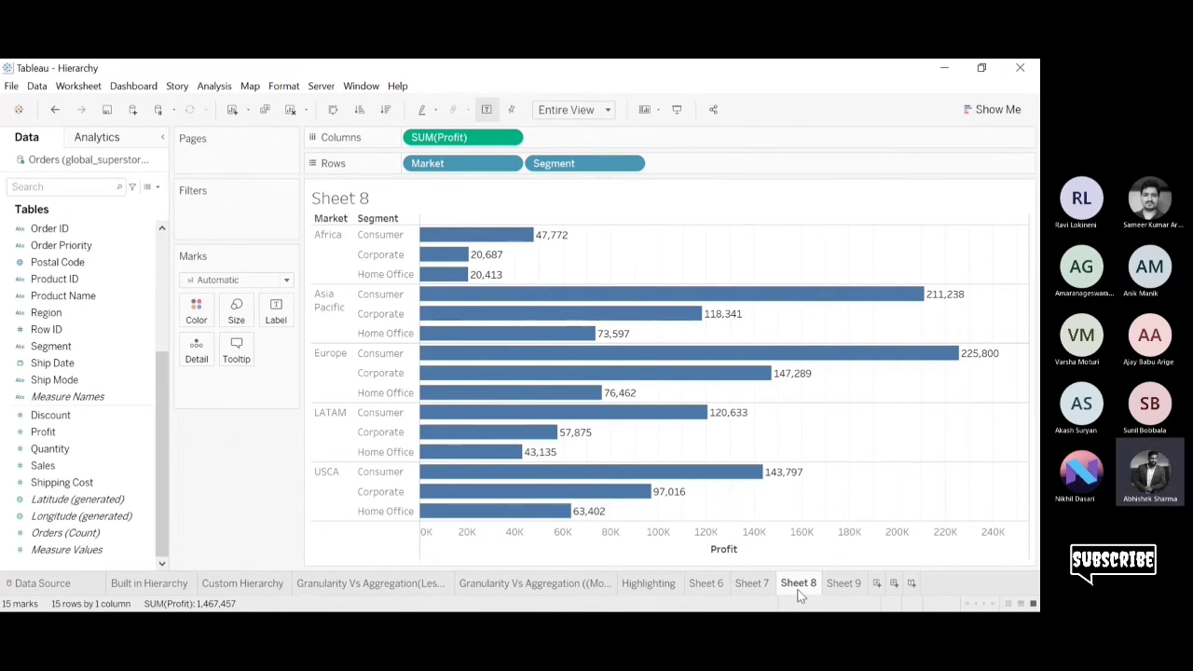
# Search the data fields for "prof" and for "produ", clearing the search each time.
pyautogui.click(53, 186)
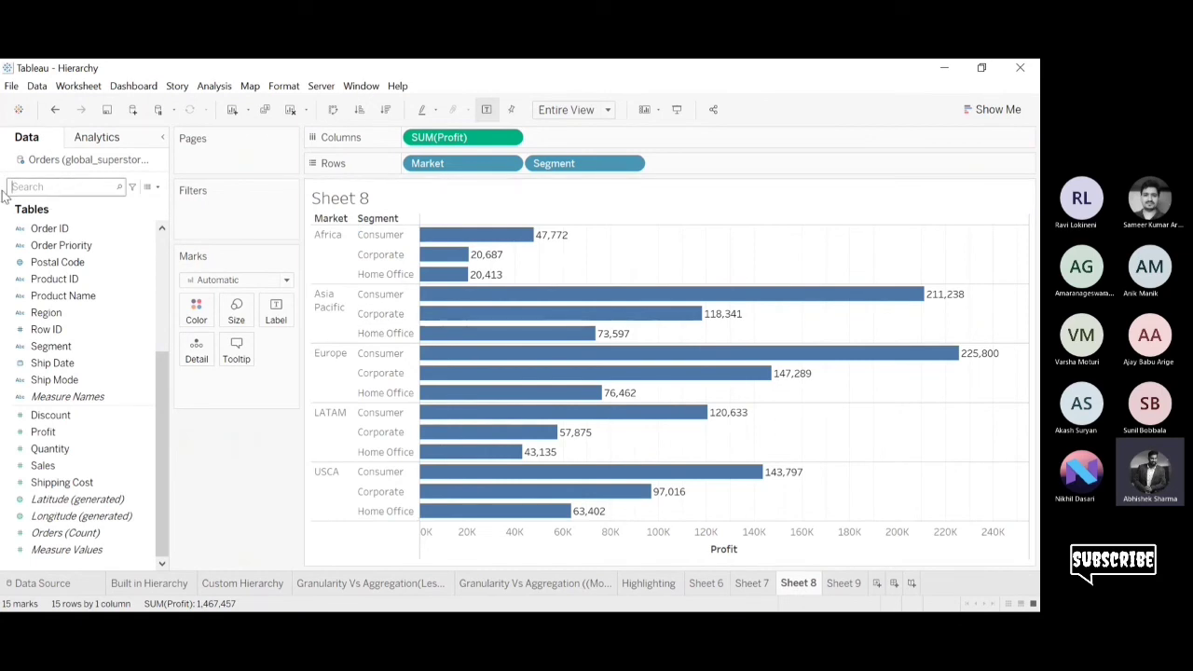
pyautogui.write('prof')
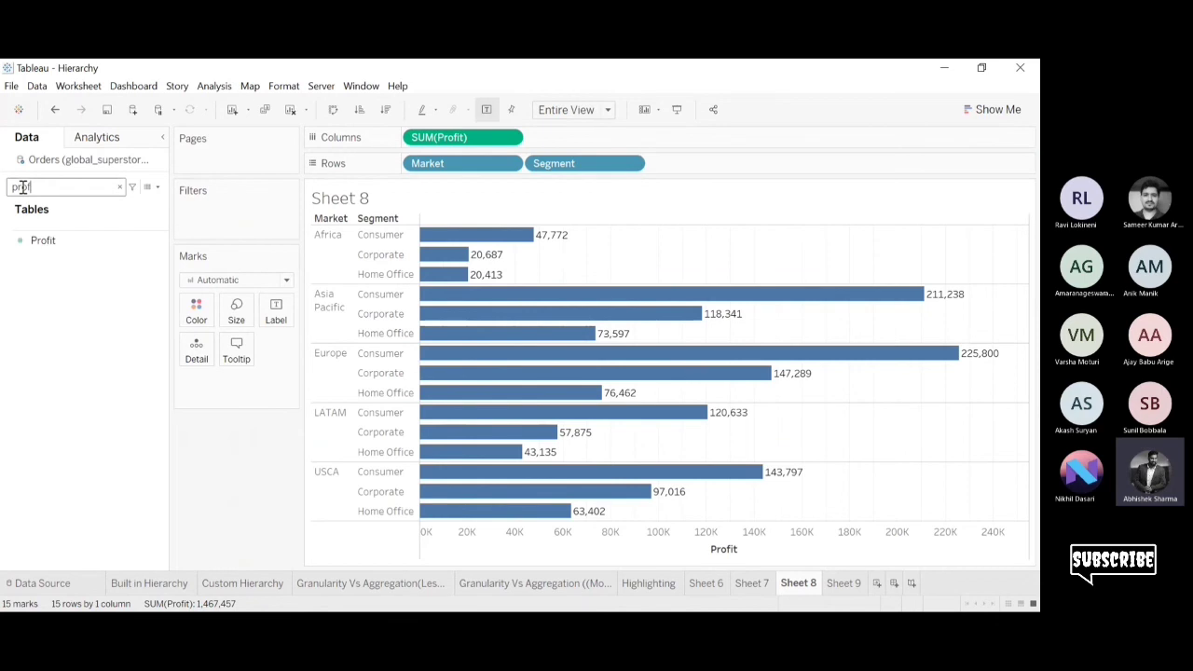
pyautogui.press('BackSpace')
pyautogui.press('BackSpace')
pyautogui.press('BackSpace')
pyautogui.press('BackSpace')
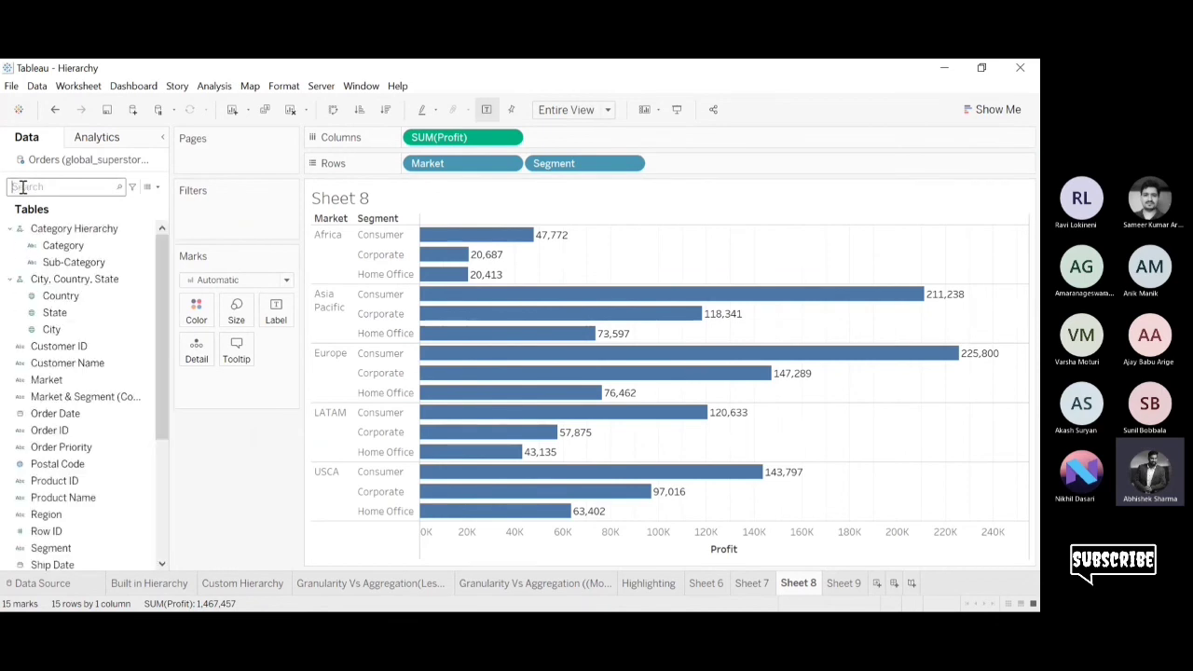
pyautogui.write('produ')
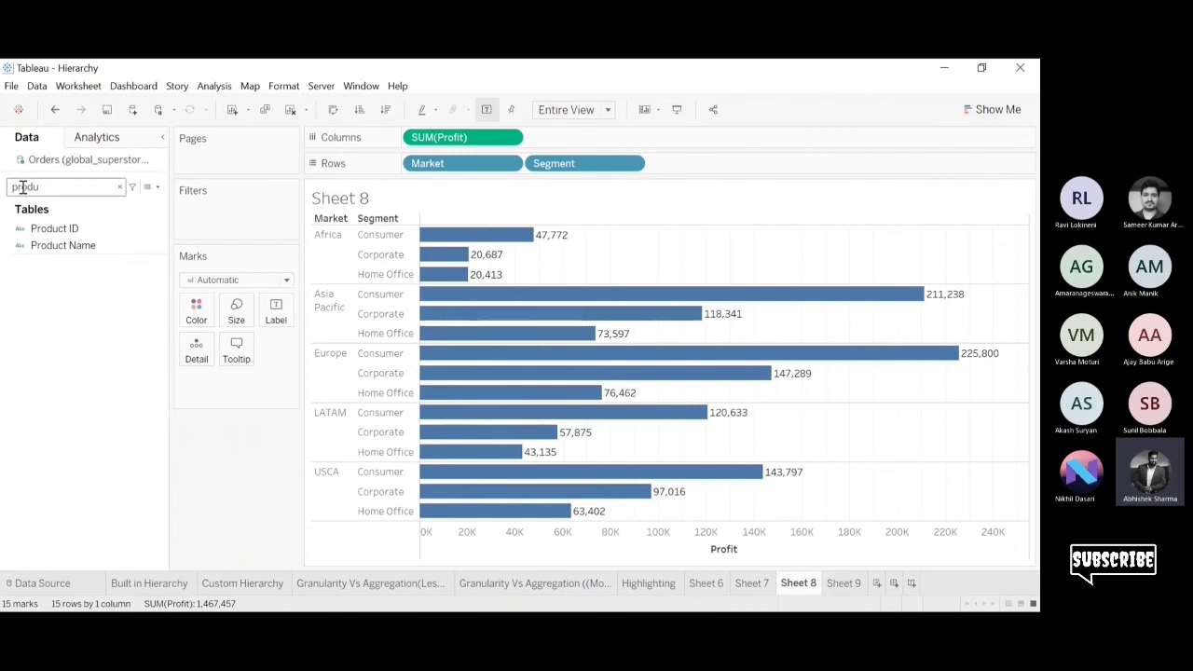
pyautogui.press('BackSpace')
pyautogui.press('BackSpace')
pyautogui.press('BackSpace')
pyautogui.press('BackSpace')
pyautogui.press('BackSpace')
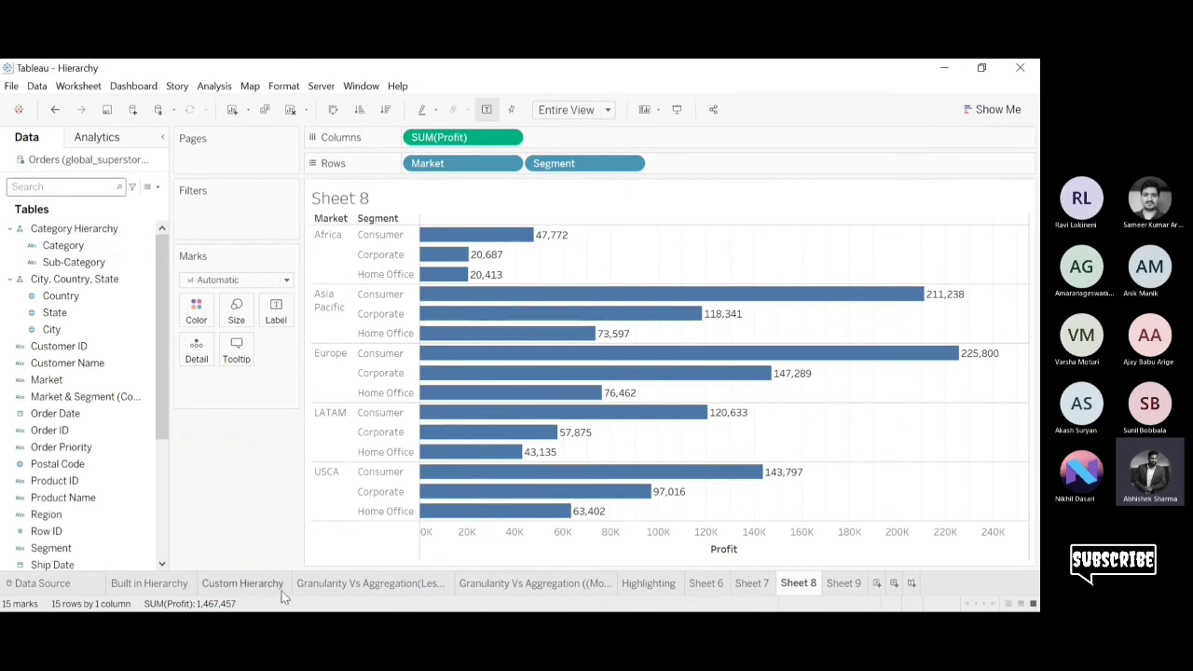
# On the Less Granular, More Aggregated sheet, swap rows and columns to get horizontal Category bars and fit them to Entire View.
pyautogui.click(328, 583)
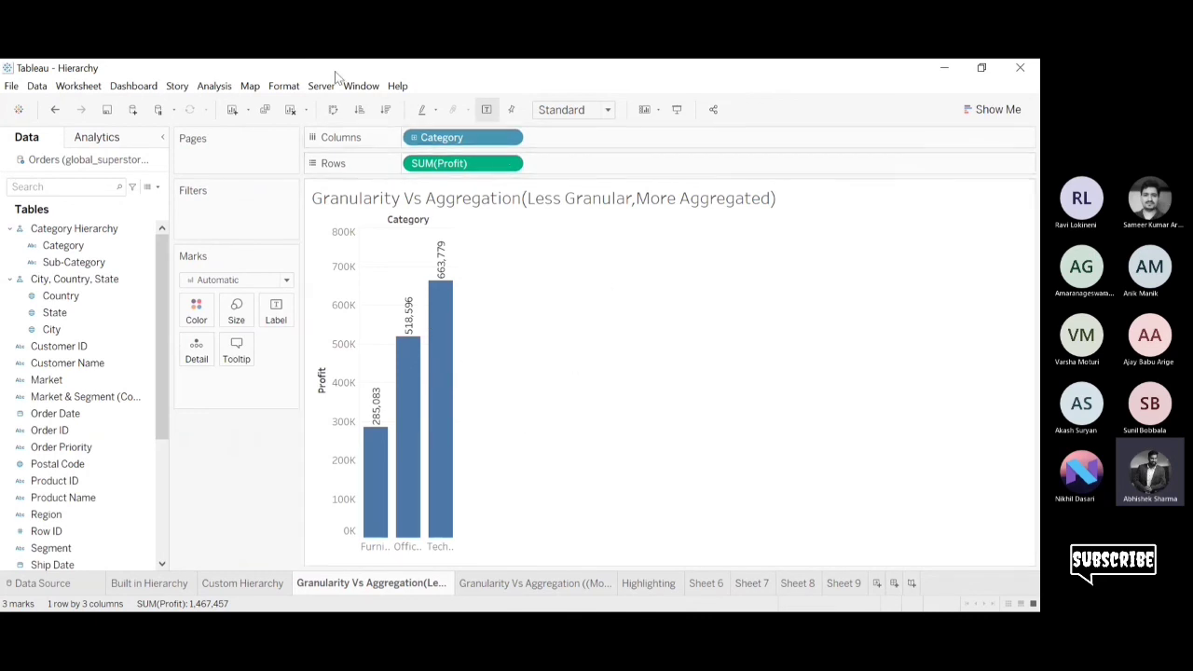
pyautogui.click(333, 110)
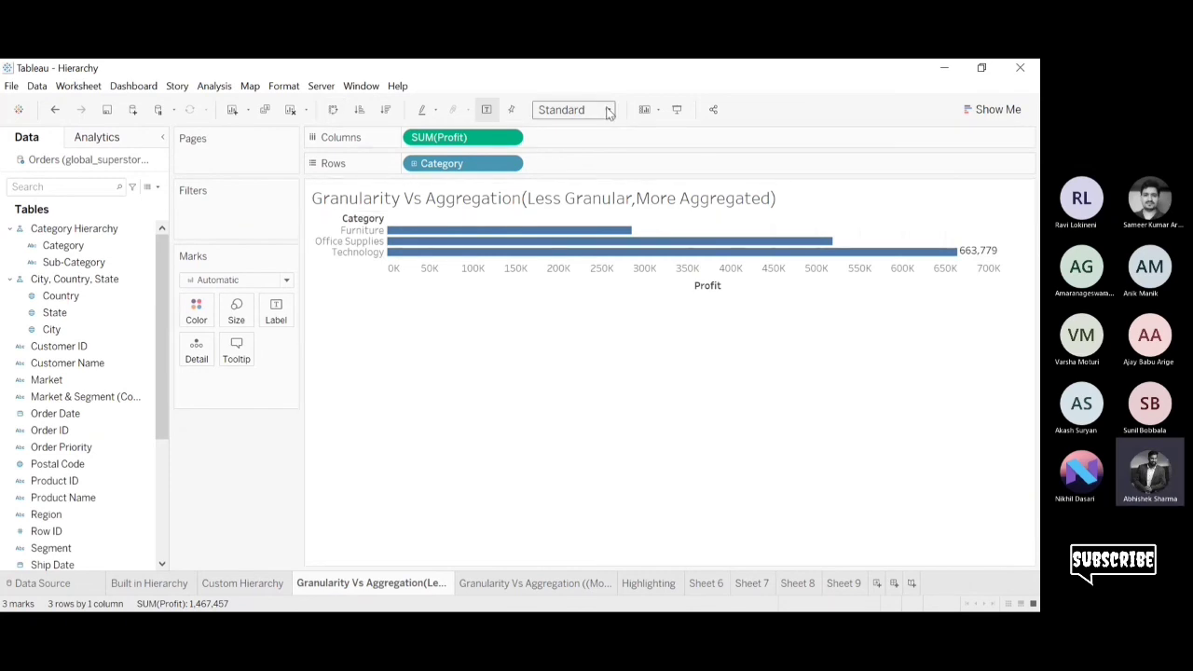
pyautogui.click(591, 171)
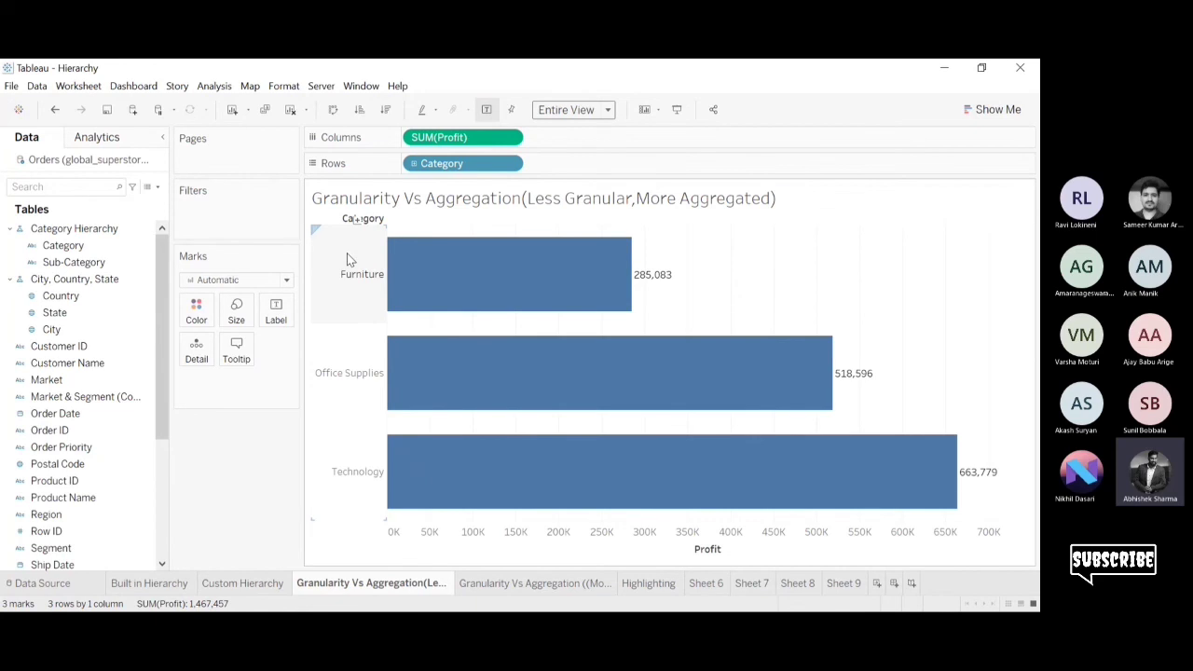
pyautogui.moveTo(705, 379)
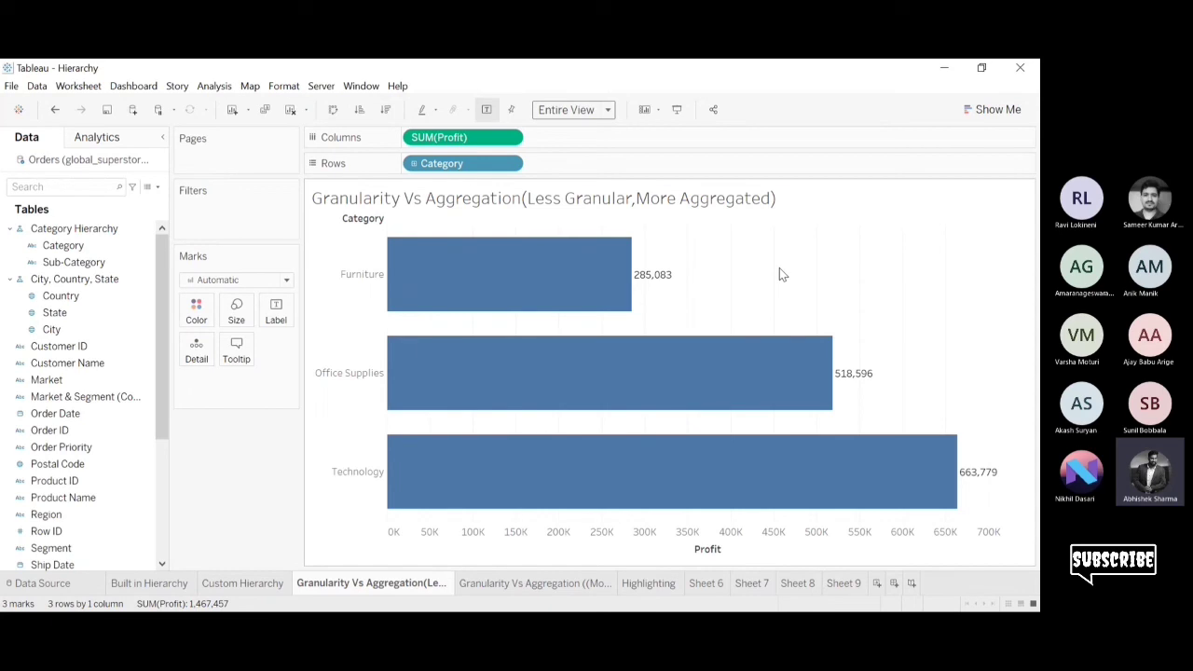
# Drill Category down to Sub-Category and roll it back up to compare profit at both levels.
pyautogui.click(413, 164)
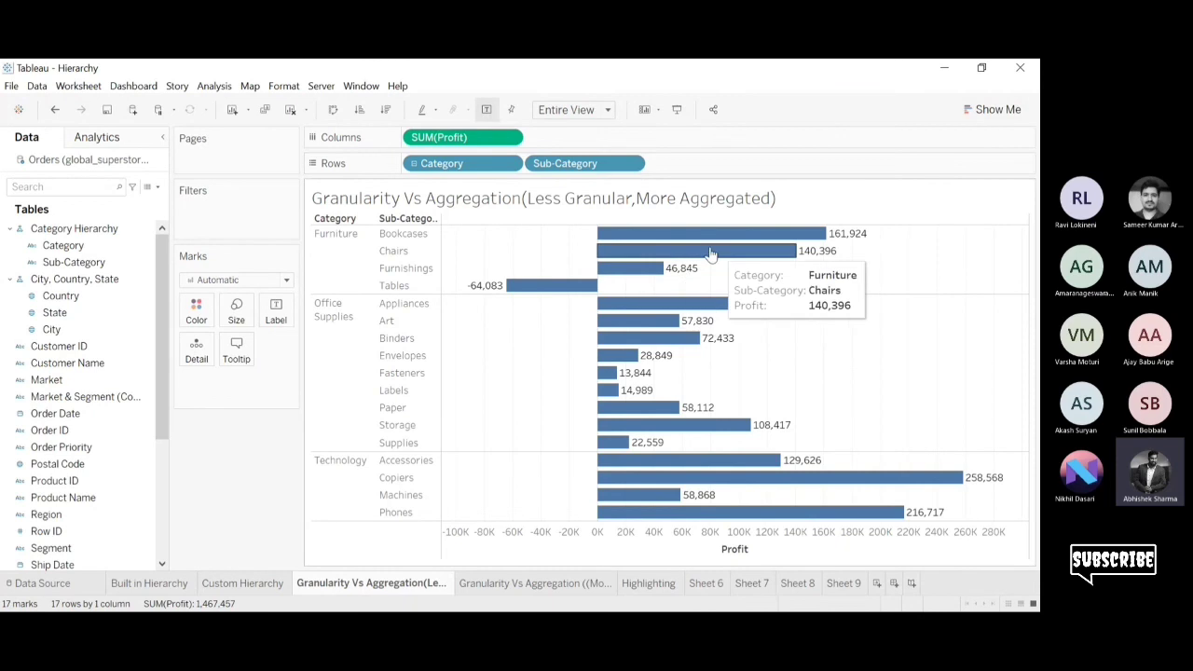
pyautogui.moveTo(695, 261)
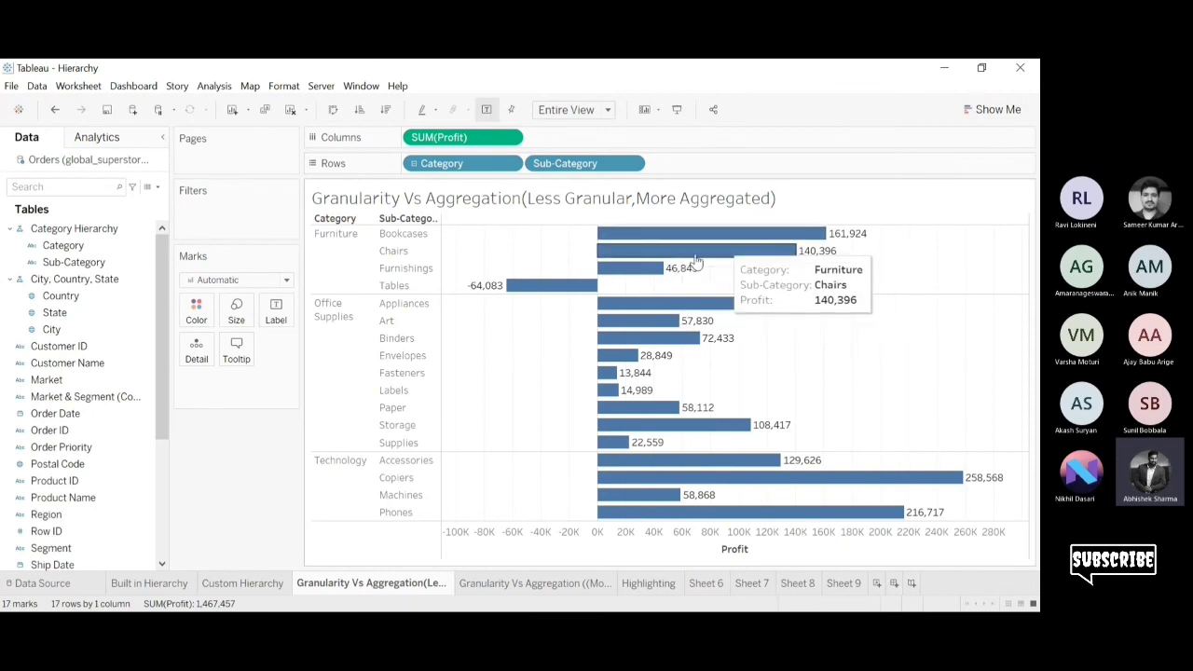
pyautogui.click(414, 164)
pyautogui.moveTo(550, 297)
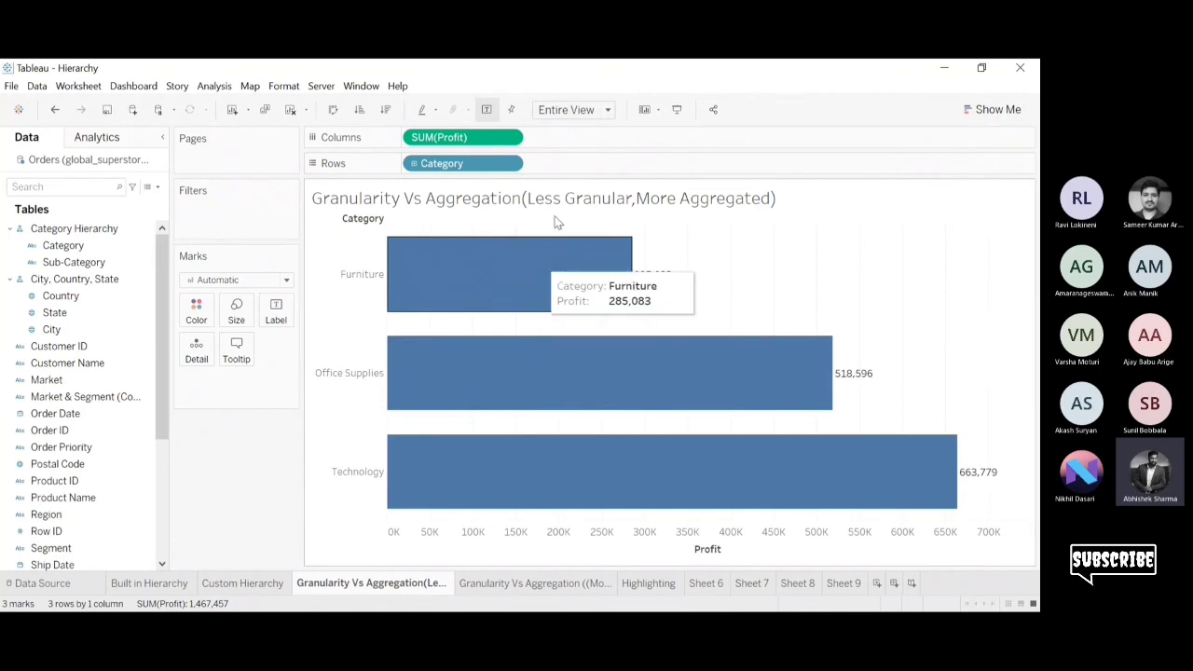
# Expand Category again, select the four Furniture sub-category bars to check their combined profit, and collapse back to Category.
pyautogui.click(414, 164)
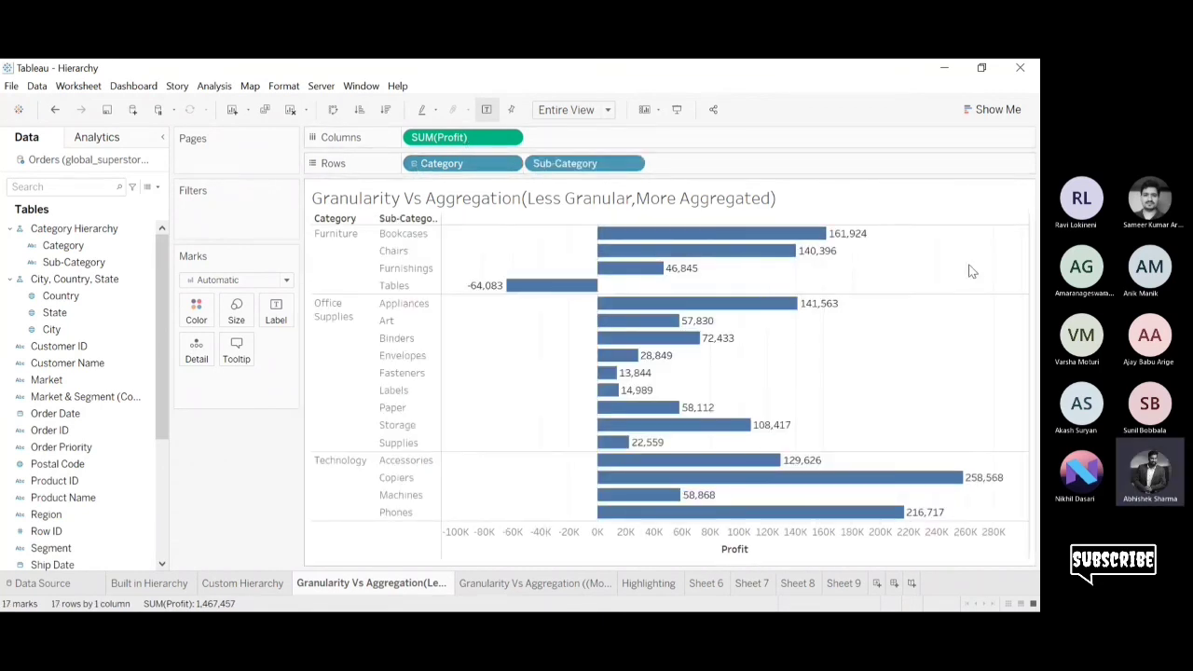
pyautogui.moveTo(882, 229); pyautogui.dragTo(542, 301)
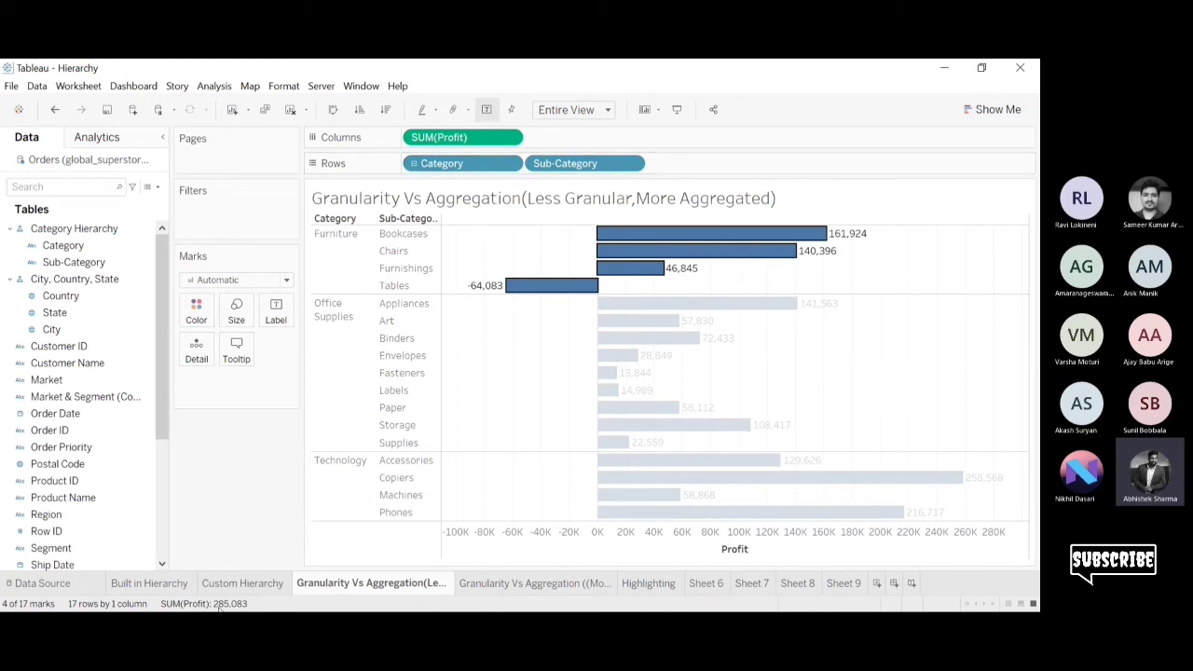
pyautogui.click(413, 163)
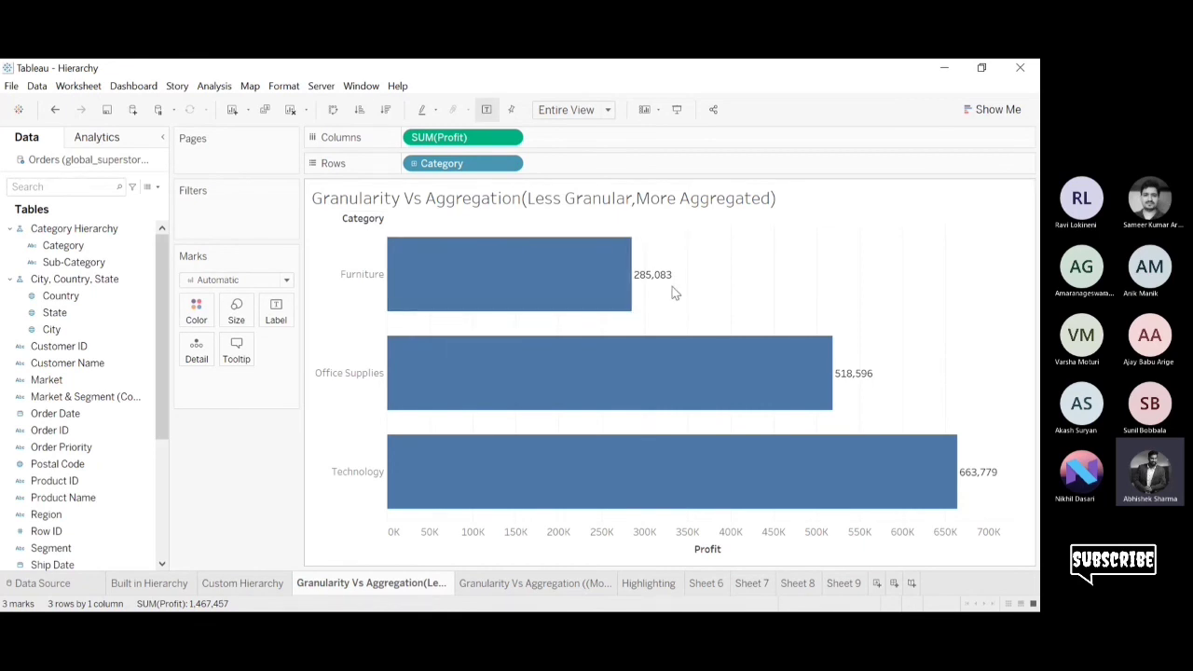
# Break the Category bars down into Sub-Category rows to show the more granular profit view.
pyautogui.click(413, 165)
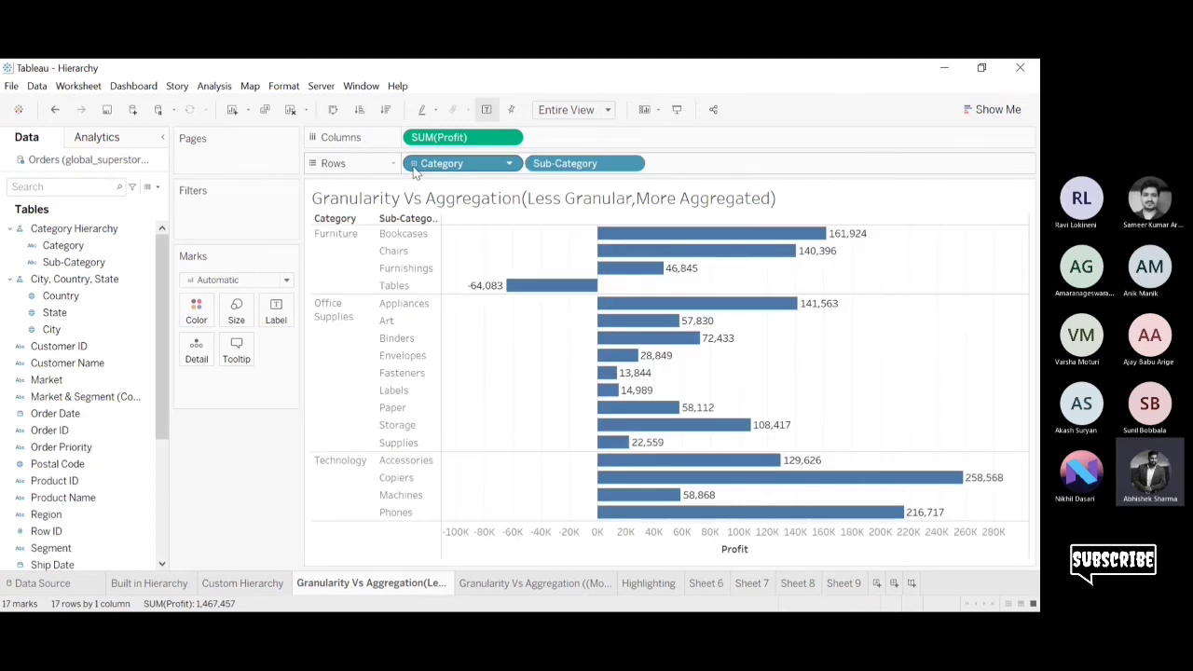
pyautogui.moveTo(820, 242)
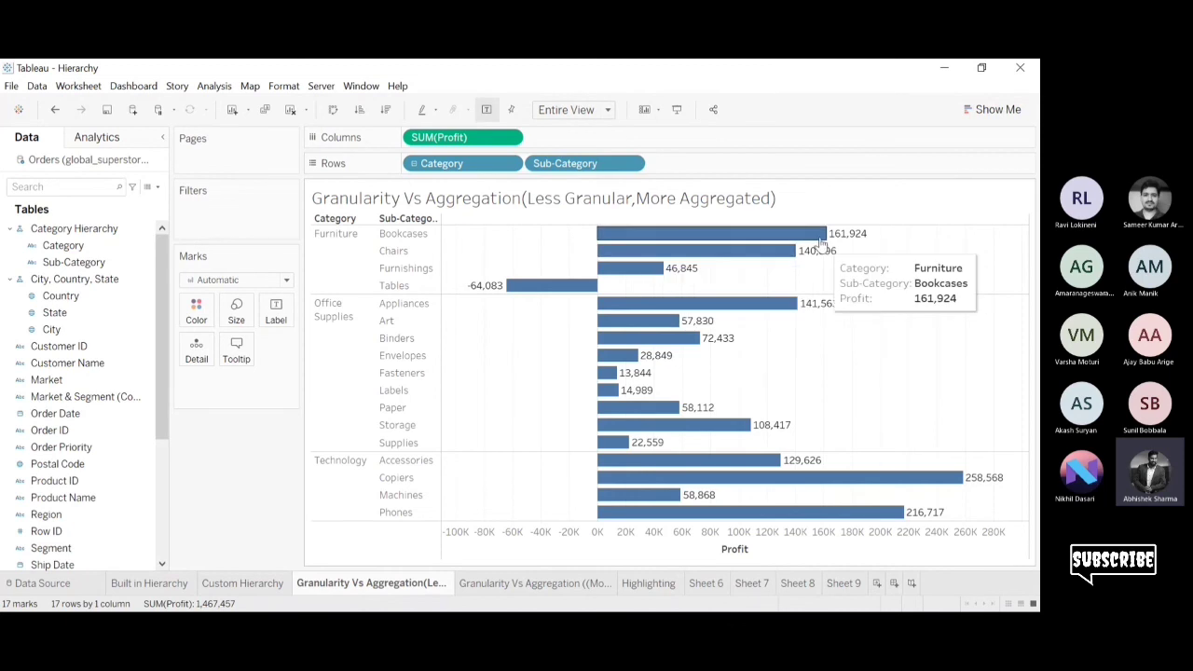
pyautogui.moveTo(639, 260)
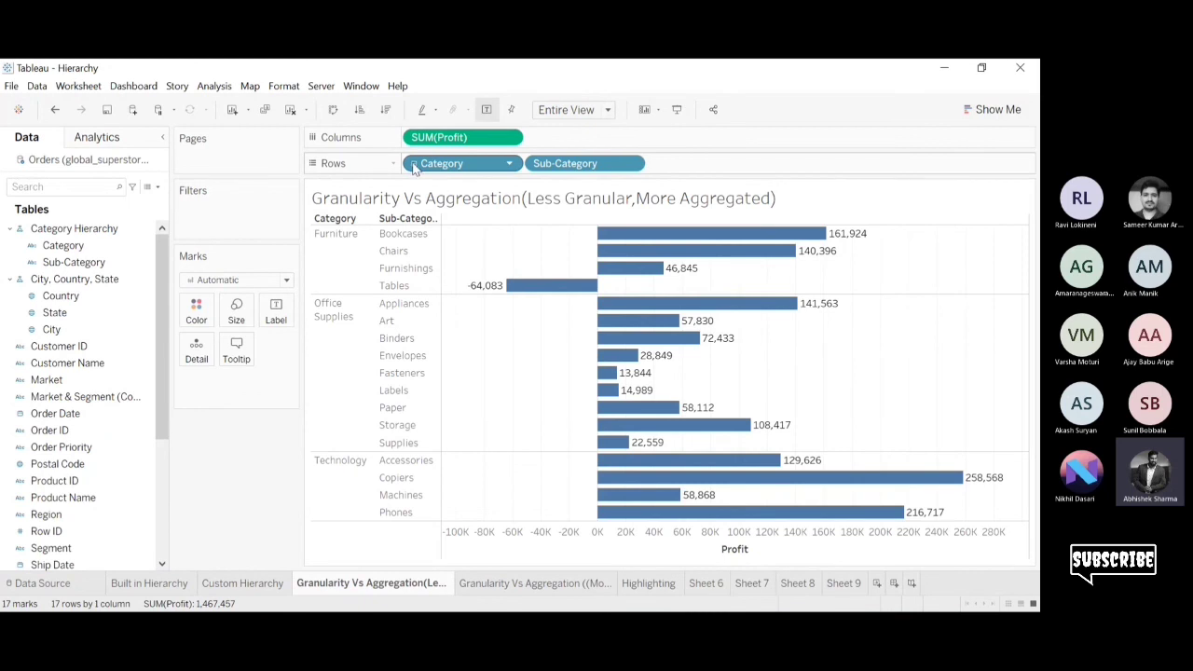
# Rename the worksheet as "Granularity Vs Aggregation(More Granular,Less Aggregated)".
pyautogui.doubleClick(610, 200)
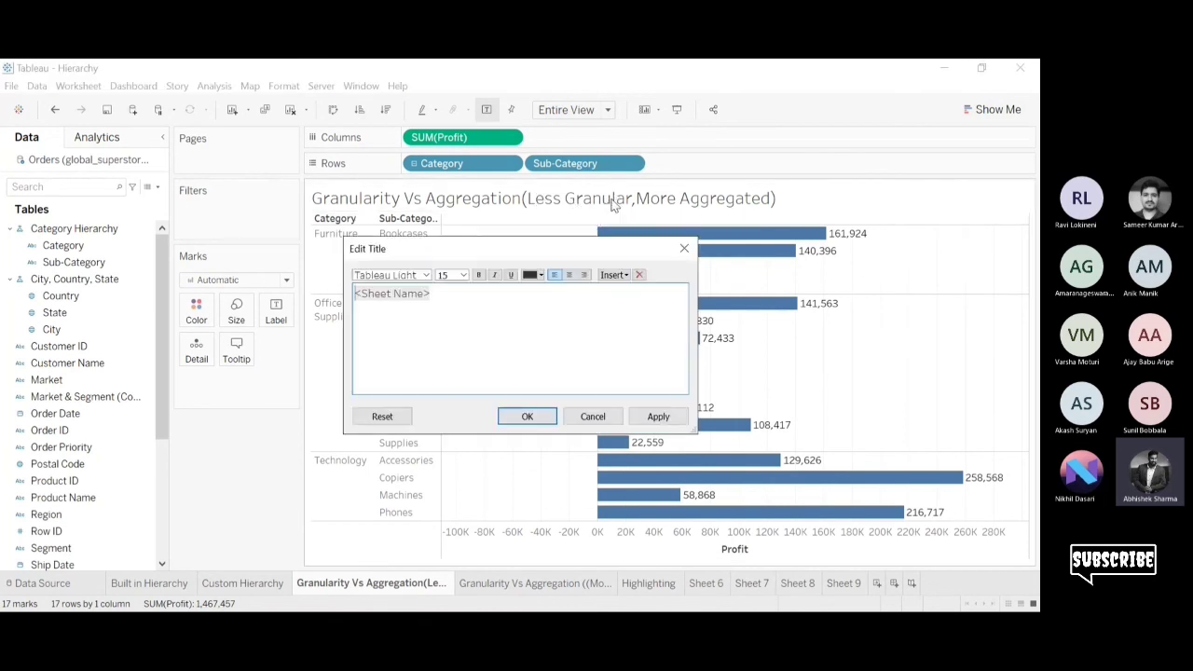
pyautogui.click(684, 248)
pyautogui.doubleClick(428, 584)
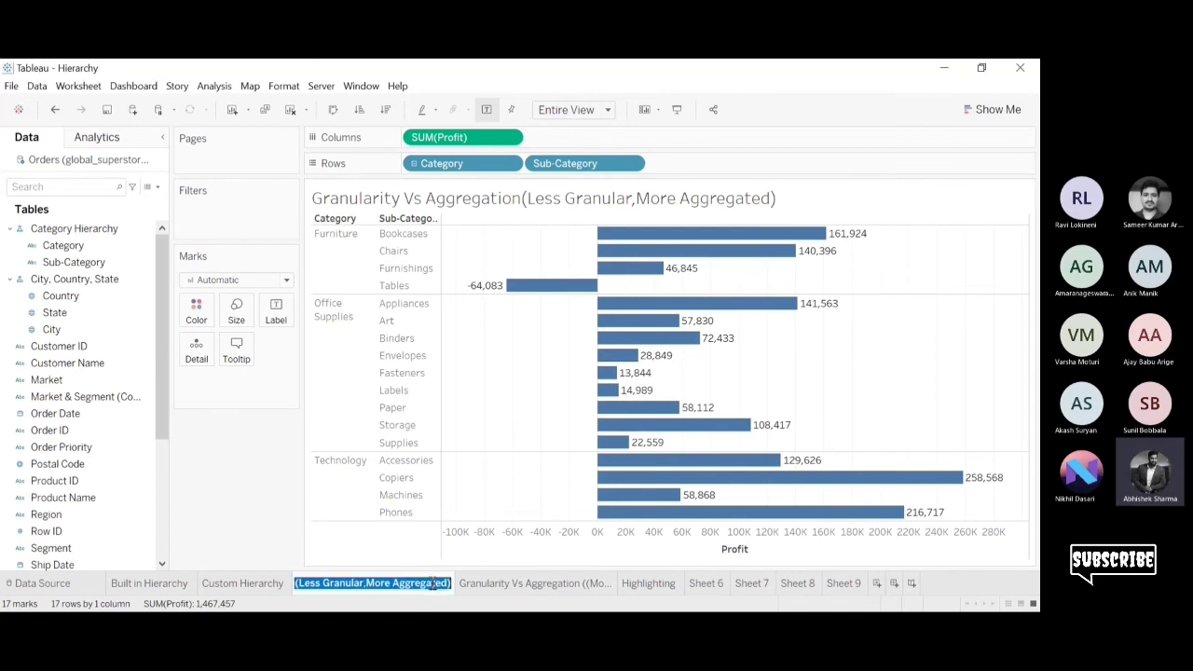
pyautogui.click(320, 584)
pyautogui.moveTo(321, 584); pyautogui.dragTo(301, 584)
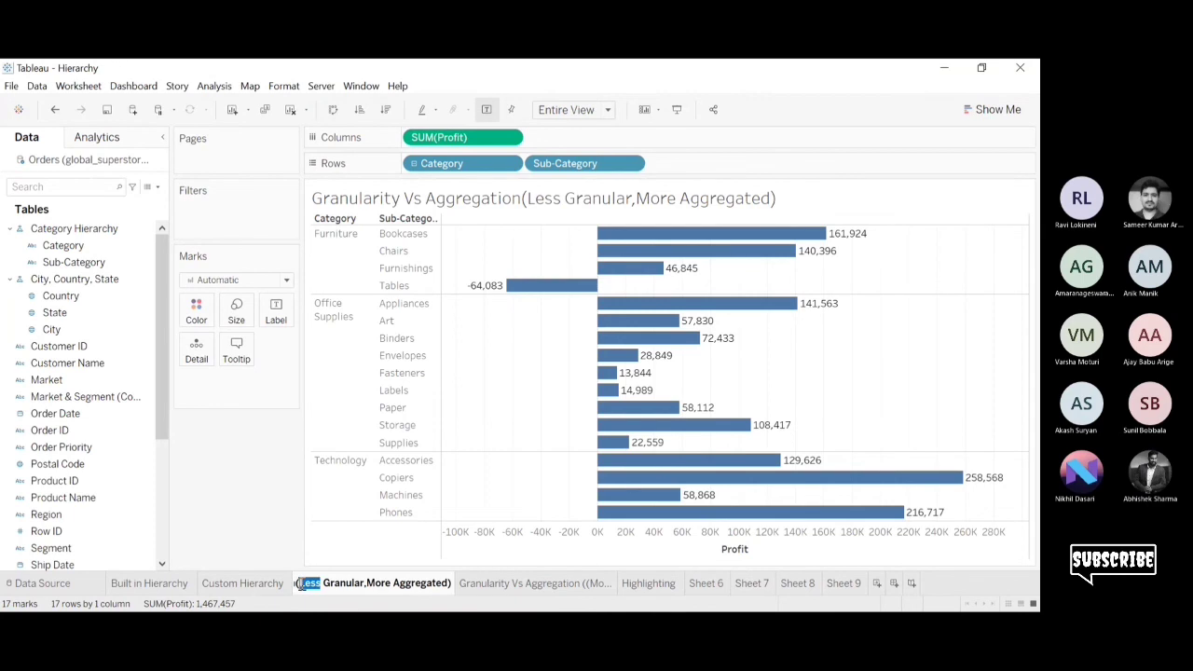
pyautogui.write('More')
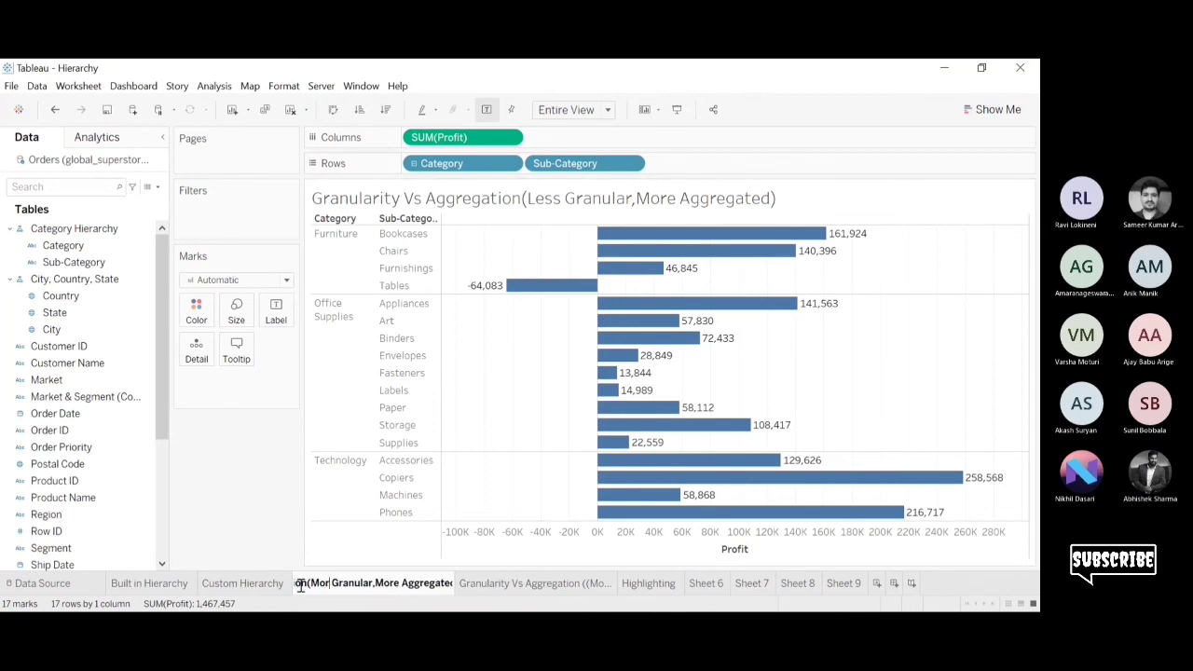
pyautogui.moveTo(404, 583); pyautogui.dragTo(383, 581)
pyautogui.write('Less')
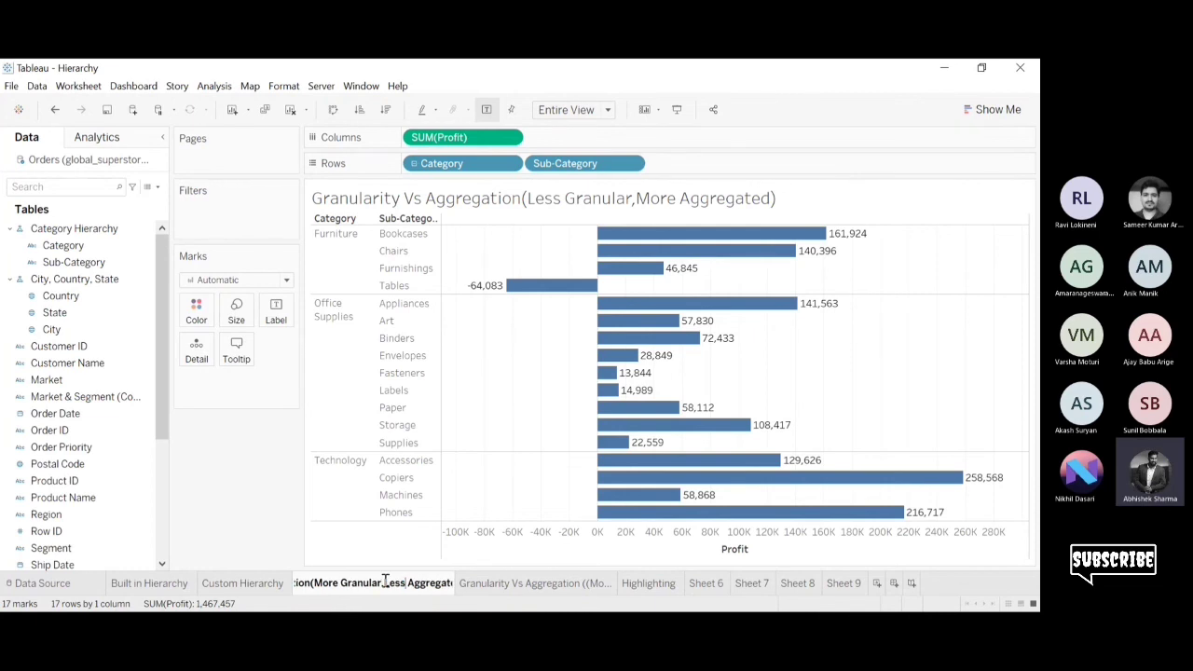
pyautogui.click(231, 466)
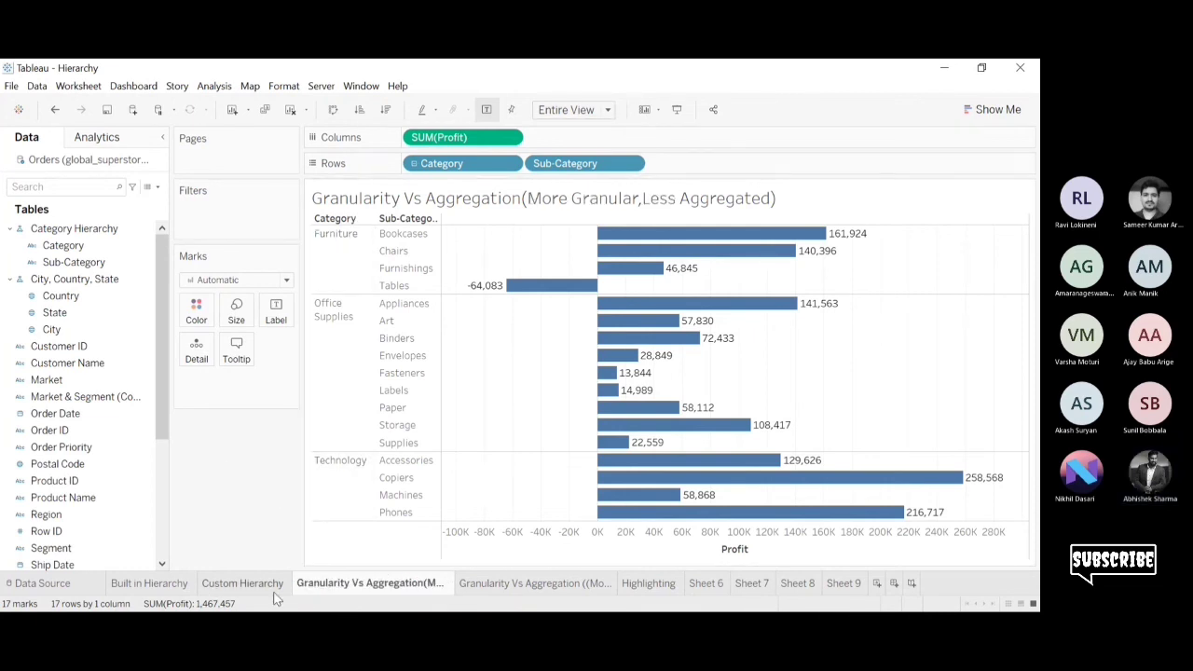
# Undo the worksheet rename and the Sub-Category drill-down.
pyautogui.hotkey('ctrl', 'z')
pyautogui.hotkey('ctrl', 'z')
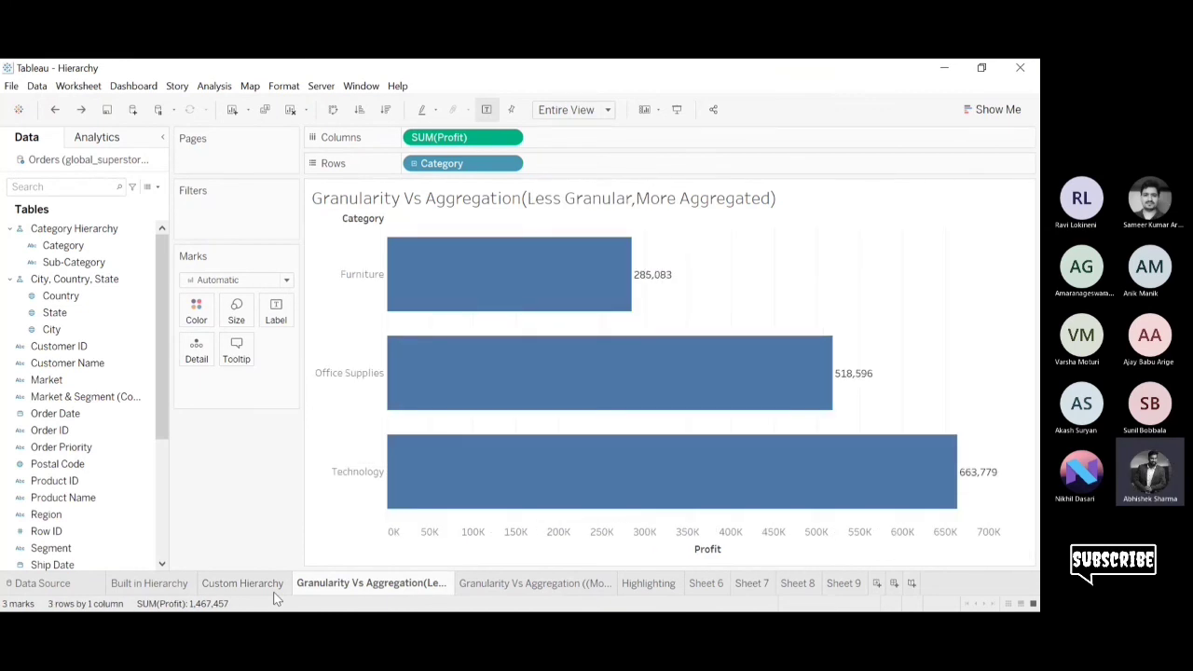
# Compare the More Granular, Less Aggregated sheet's sub-category profits with the Less Granular, More Aggregated sheet's category profits.
pyautogui.click(575, 578)
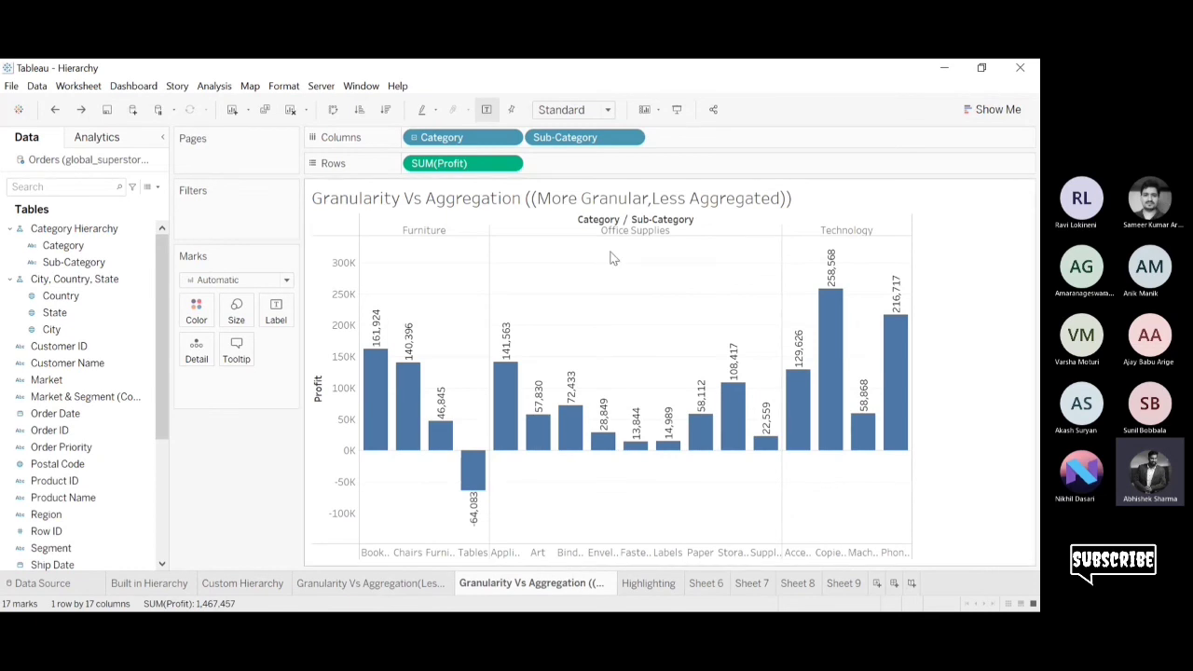
pyautogui.moveTo(581, 457)
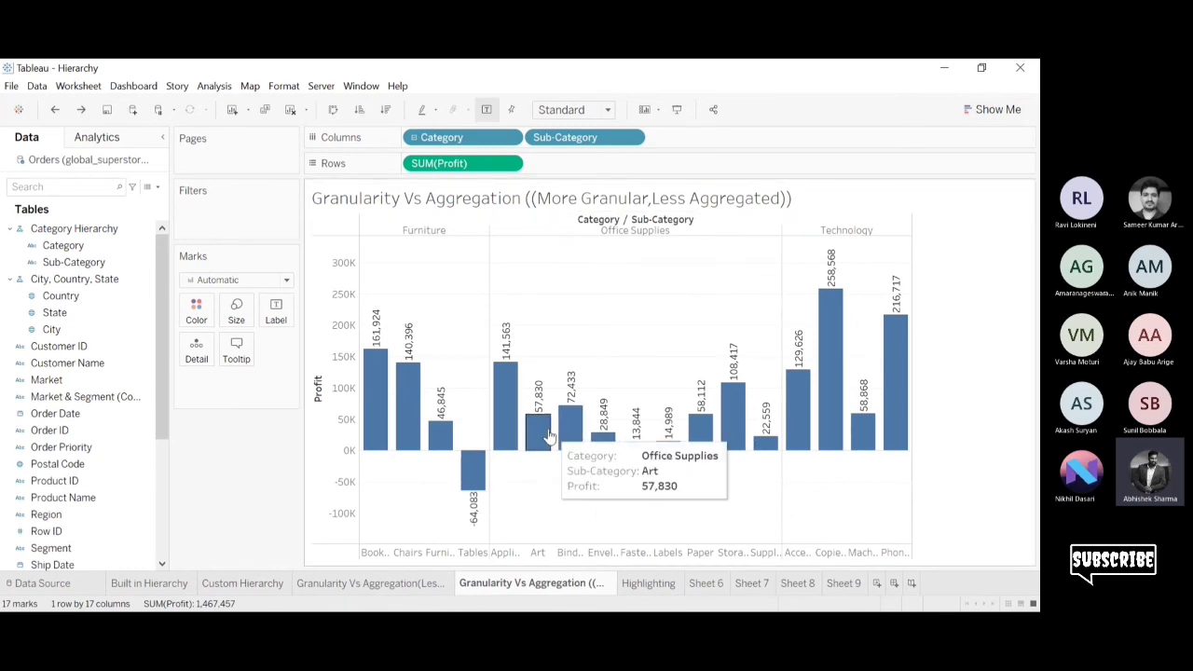
pyautogui.click(389, 583)
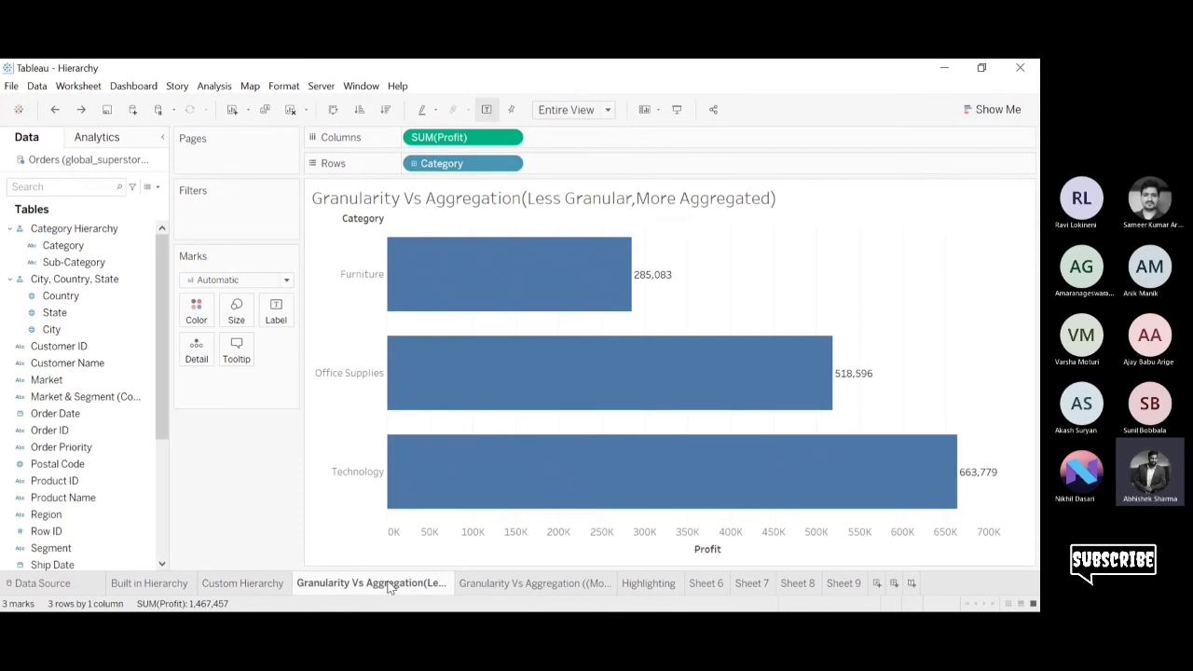
pyautogui.moveTo(630, 366)
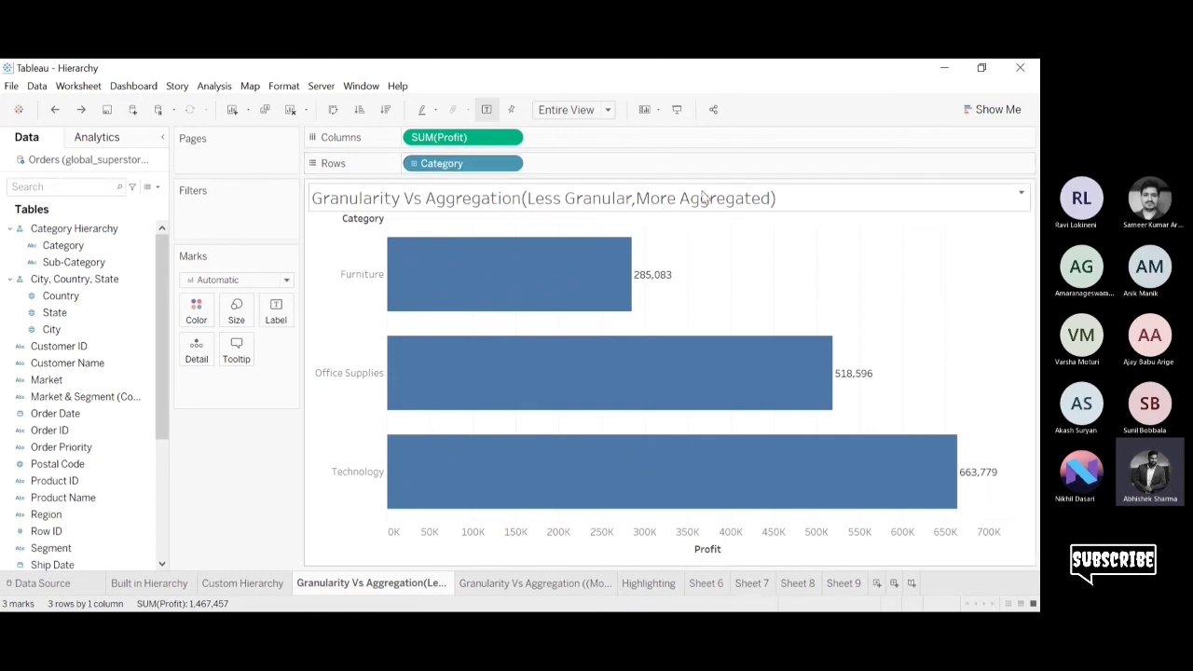
pyautogui.click(525, 584)
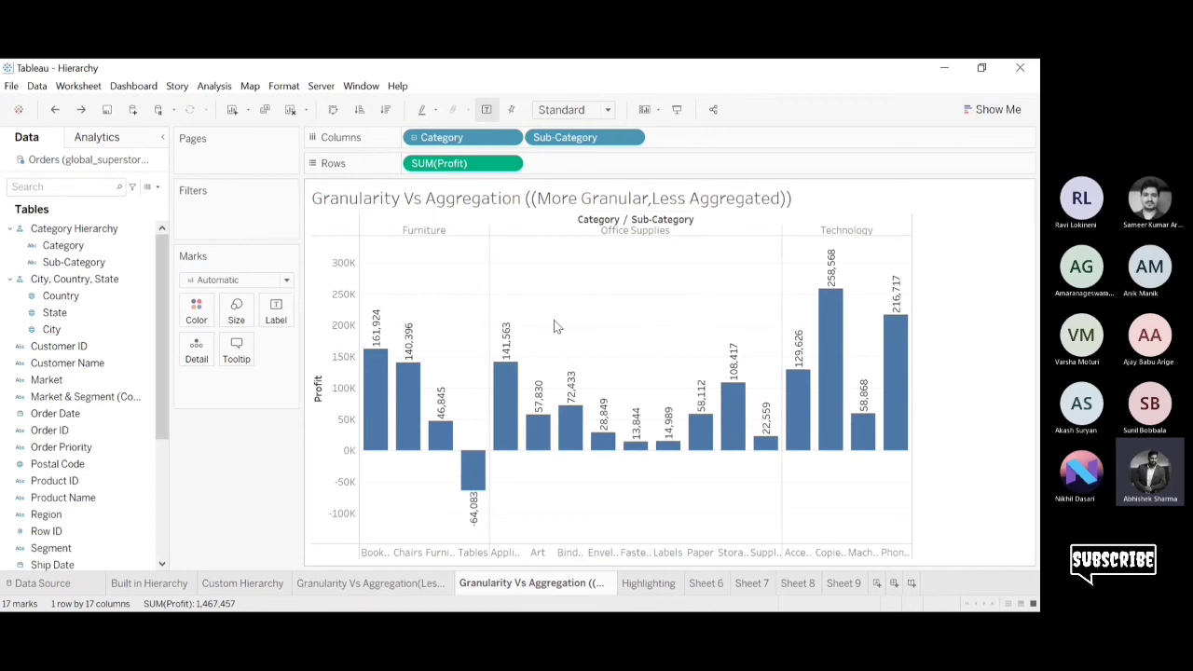
pyautogui.moveTo(515, 395)
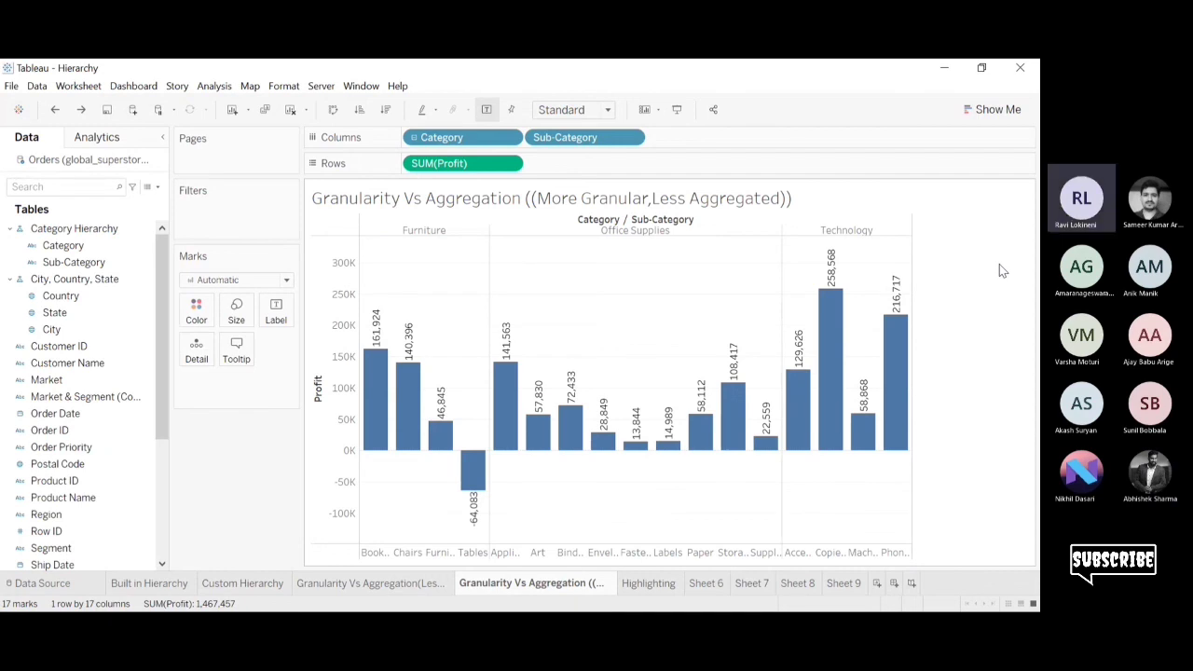
# On the Highlighting sheet, clear the existing highlight, highlight Q4 across all years from the 2015 Q4 bar, and clear it again.
pyautogui.click(634, 583)
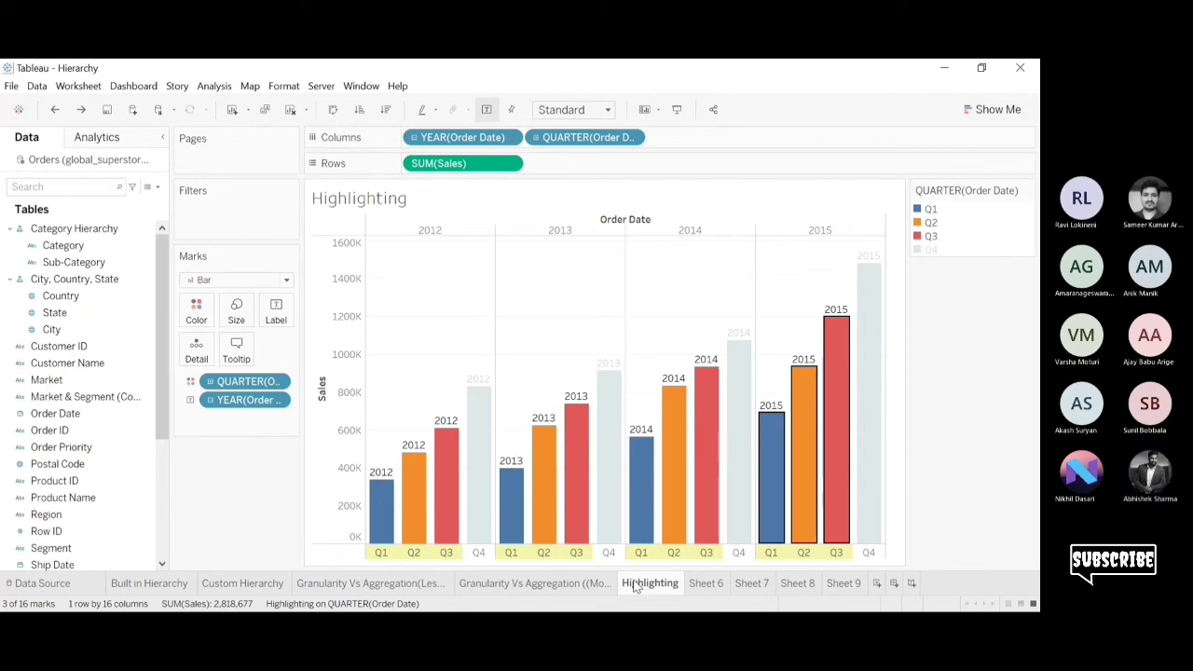
pyautogui.click(795, 278)
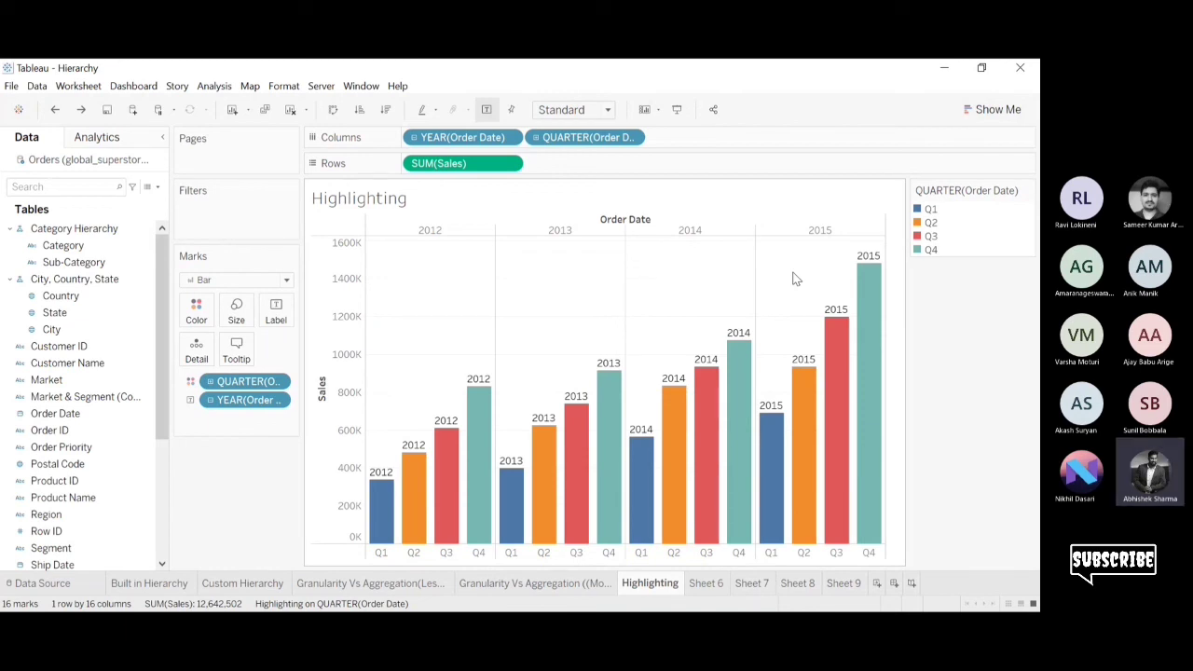
pyautogui.click(863, 294)
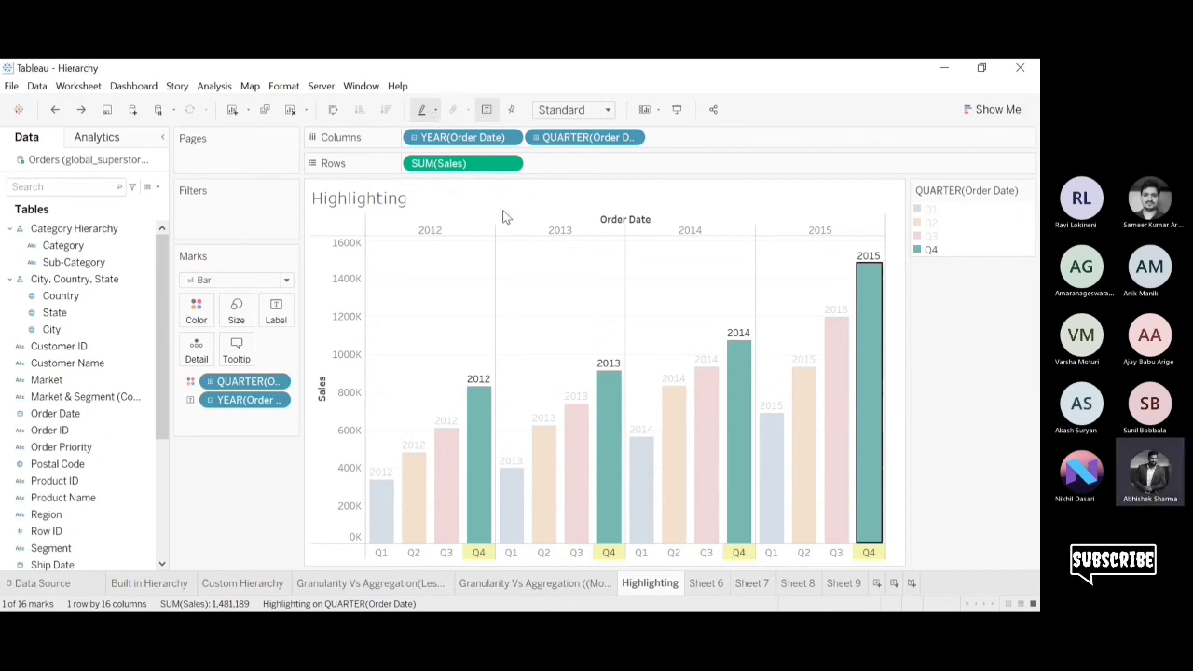
pyautogui.click(830, 301)
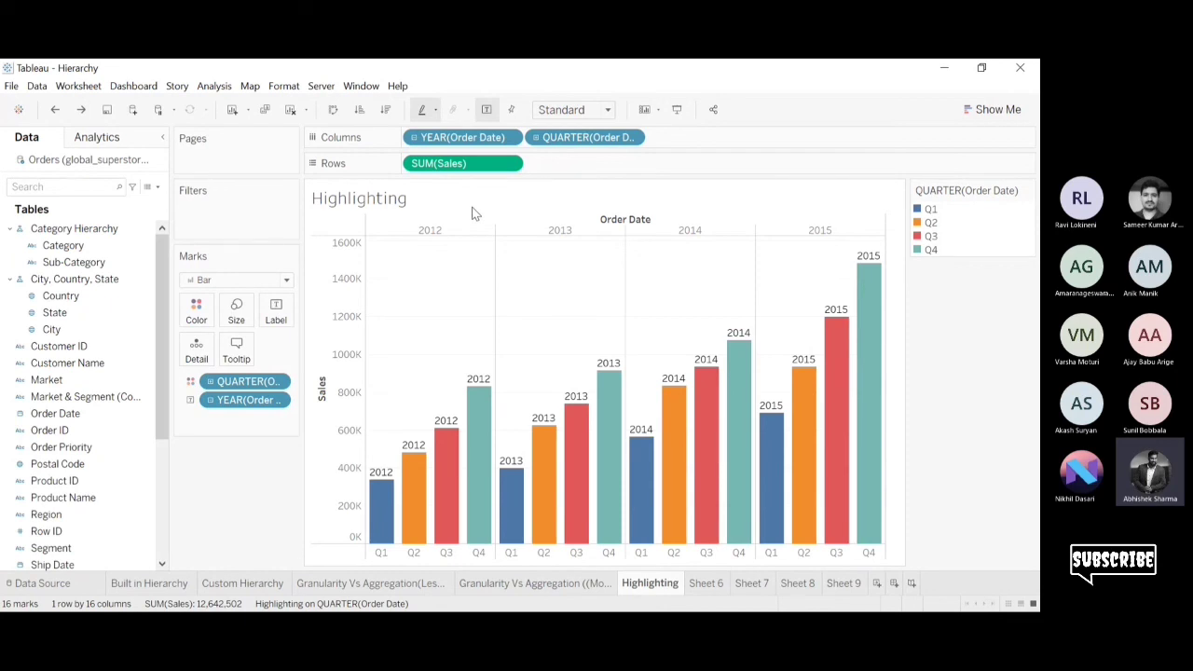
# Highlight the 2015 bars through the year header, and switch the chart's highlighting to QUARTER(Order Date).
pyautogui.hotkey('ctrl', 'y')
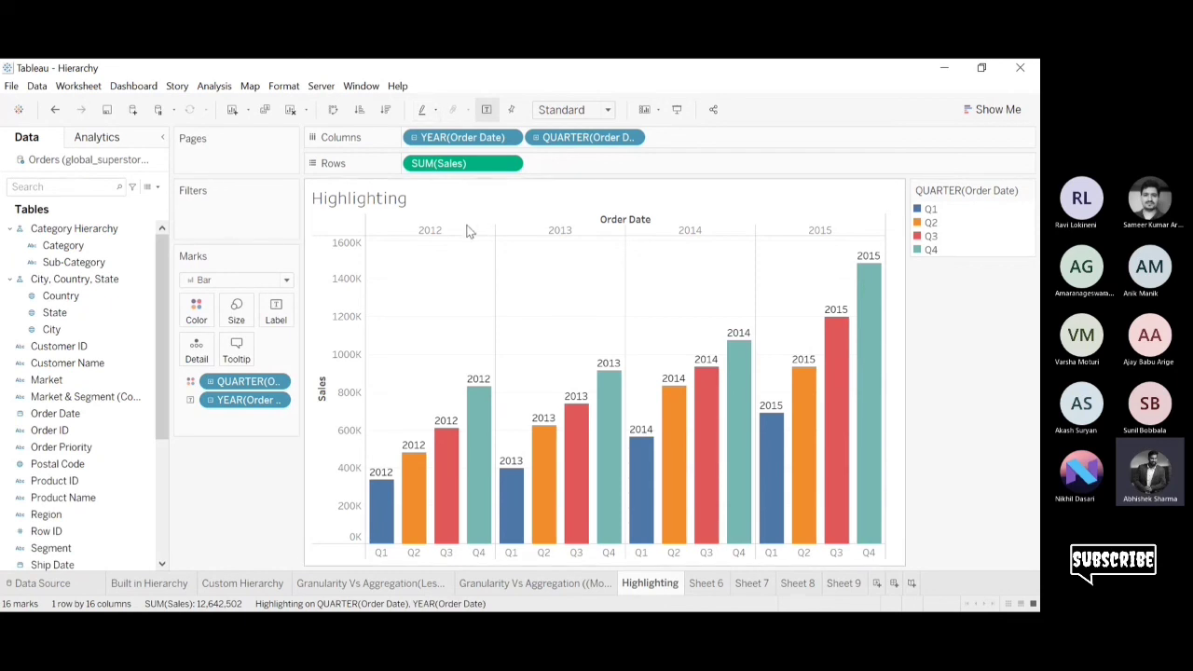
pyautogui.click(820, 230)
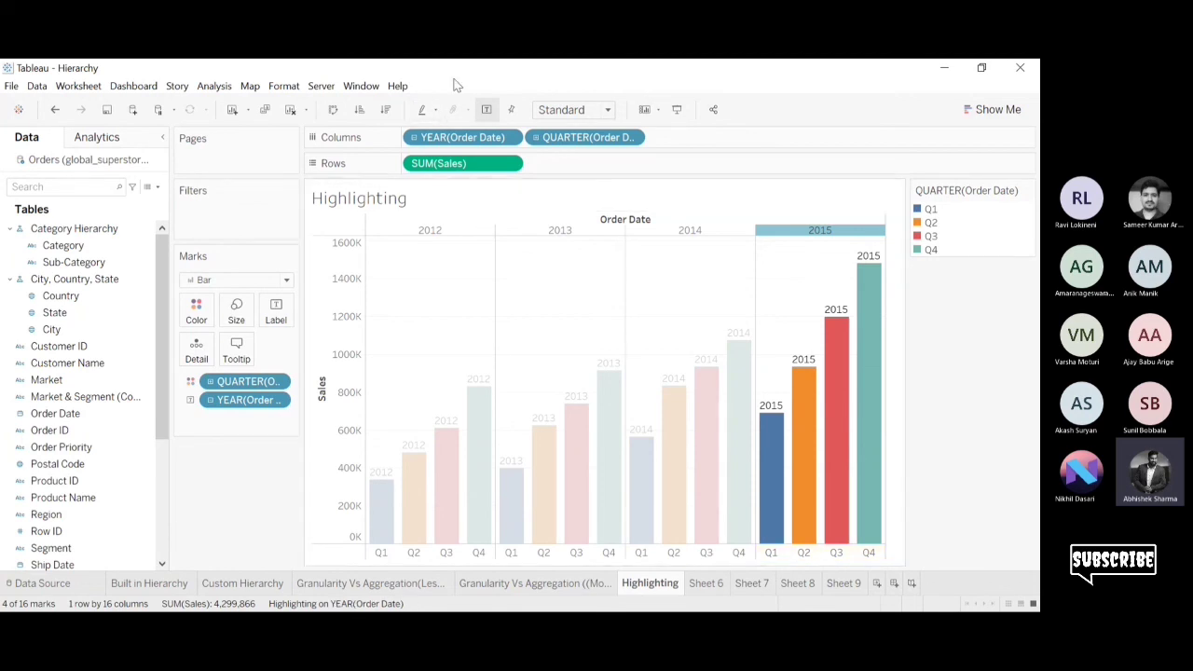
pyautogui.click(463, 214)
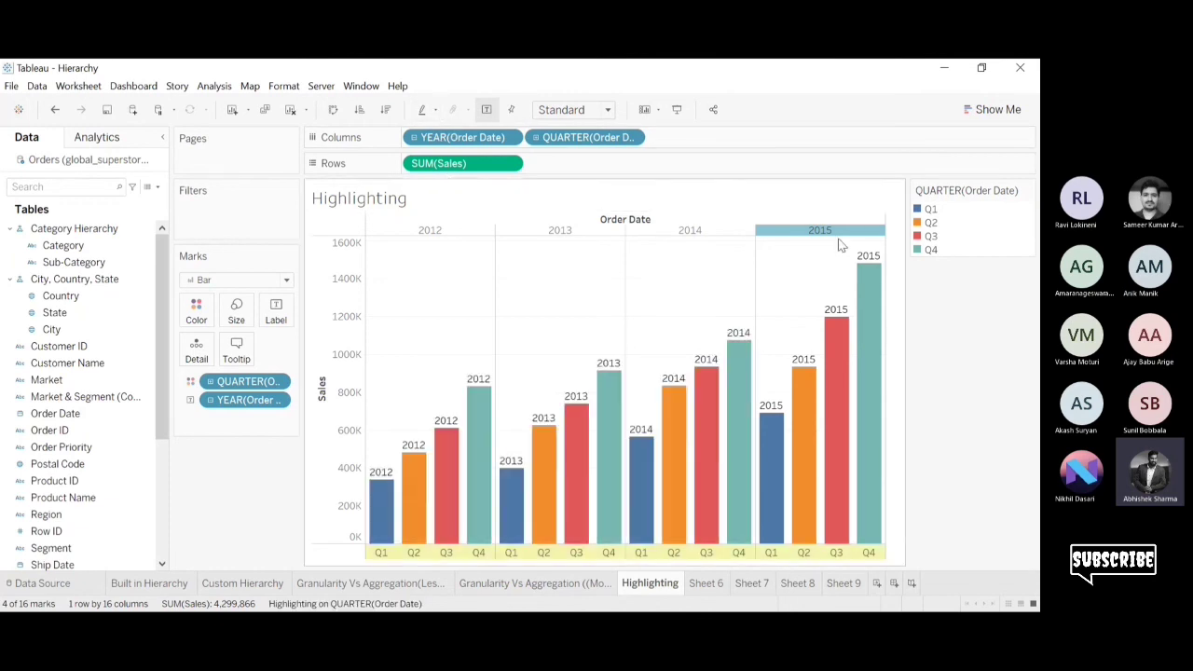
# From the 2015 bars, highlight Q4 alone, Q3 alone, and Q2, Q3 and Q4 together across all years, and clear the selection.
pyautogui.click(867, 282)
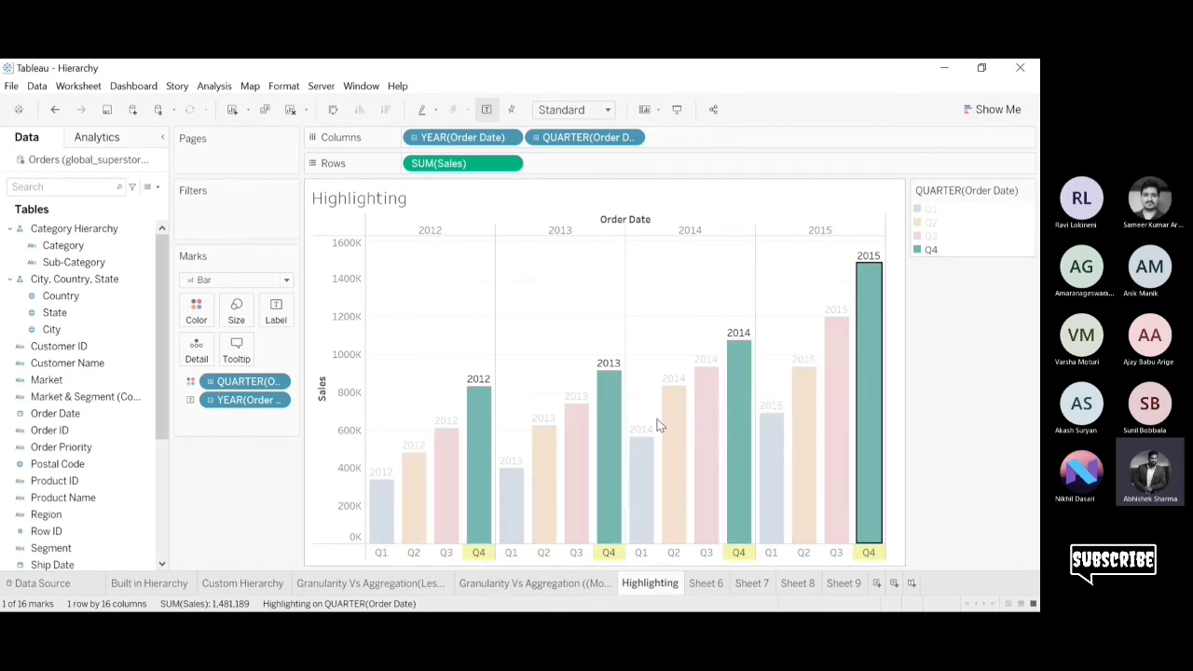
pyautogui.click(840, 354)
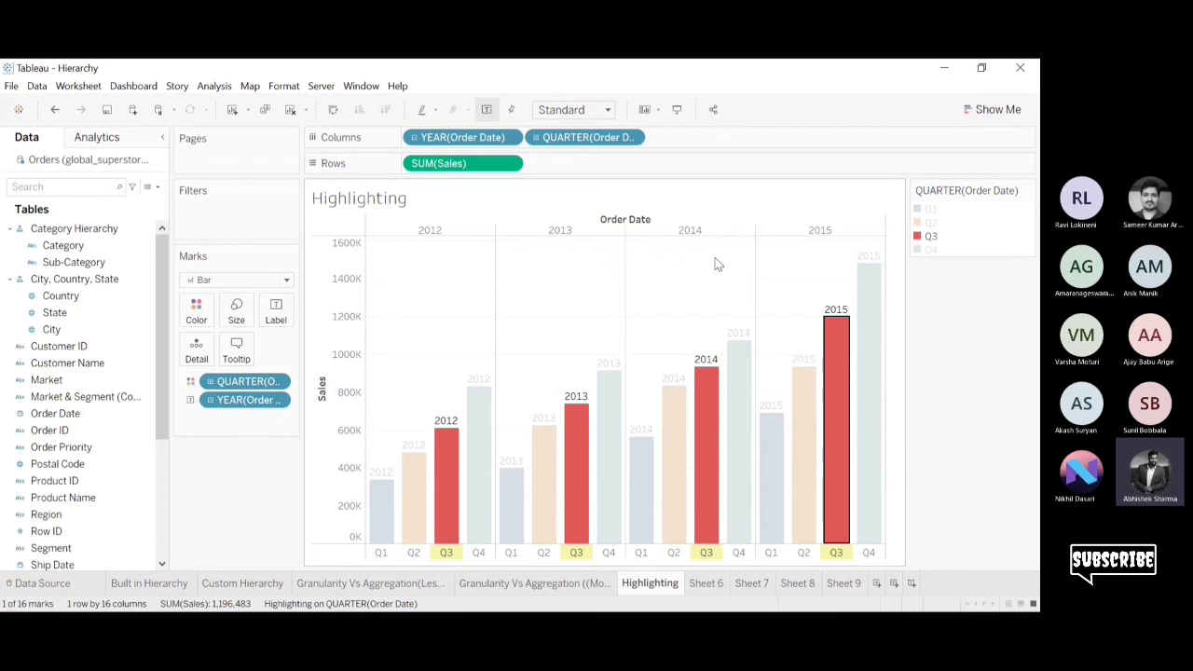
pyautogui.keyDown('ctrl'); pyautogui.click(869, 280); pyautogui.keyUp('ctrl')
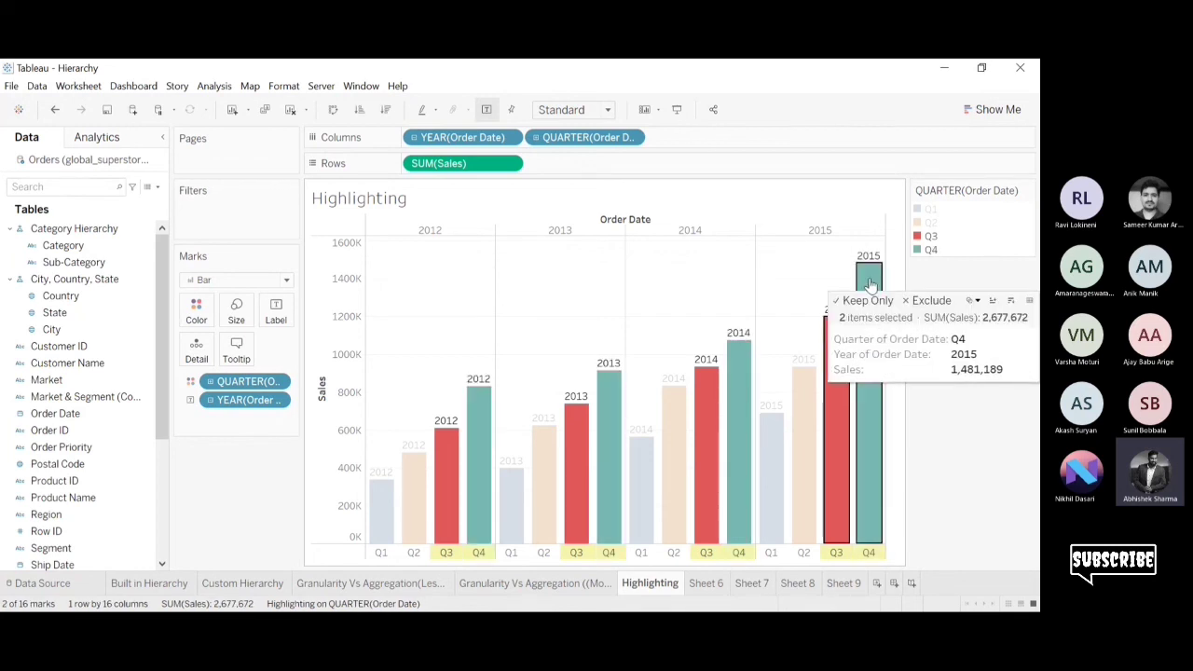
pyautogui.keyDown('ctrl'); pyautogui.click(807, 438); pyautogui.keyUp('ctrl')
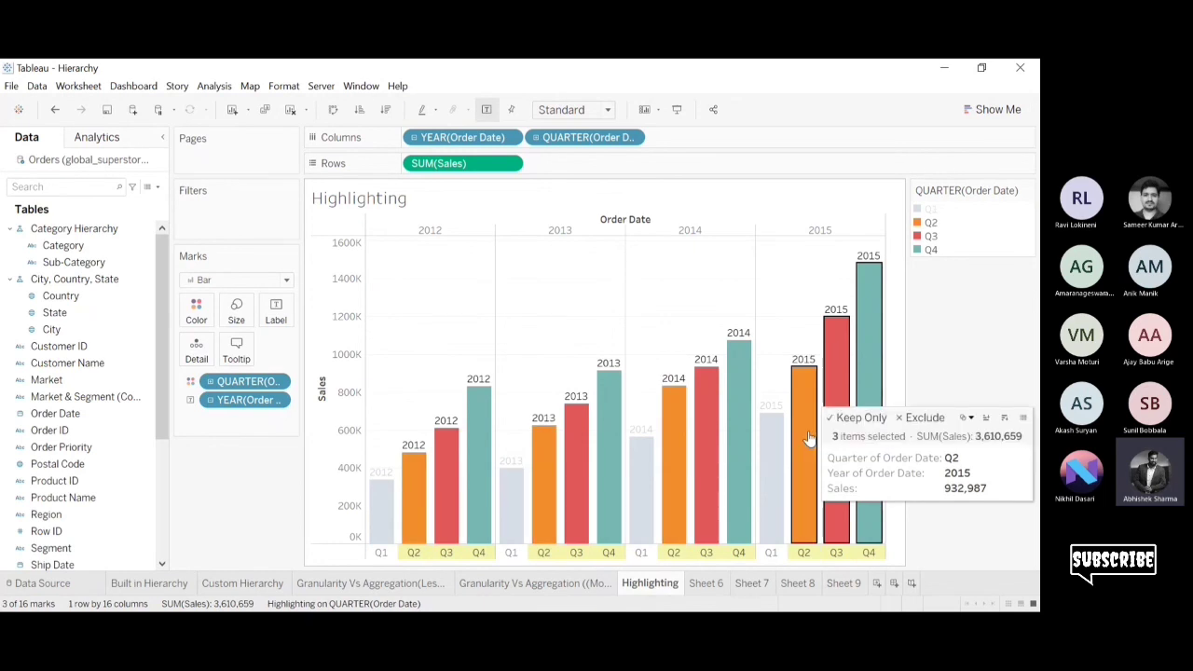
pyautogui.click(789, 254)
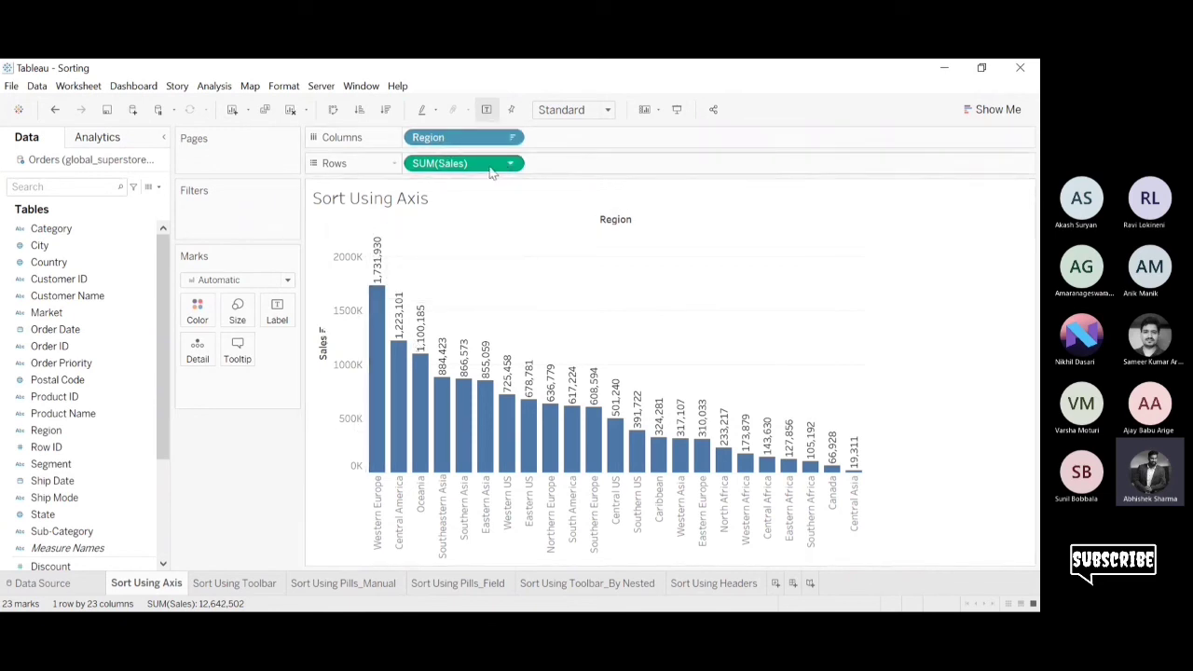
# Preview the Sort Using Toolbar, Sort Using Pills_Manual and Sort Using Pills_Field sheets, and return to Sort Using Axis.
pyautogui.click(217, 591)
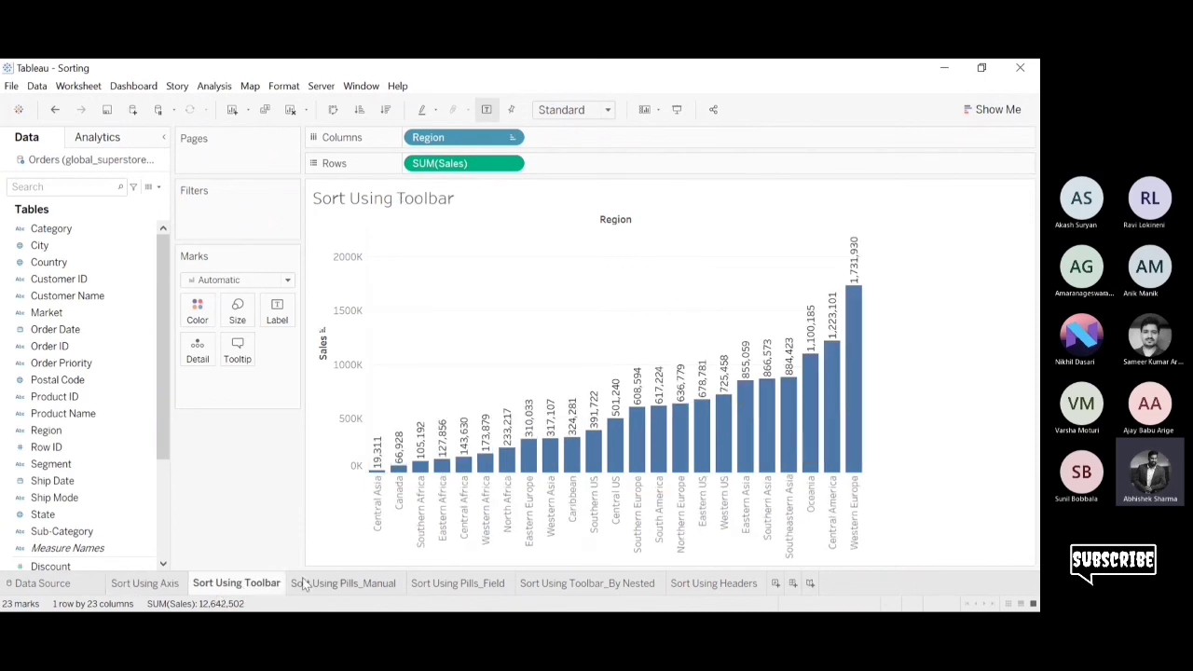
pyautogui.click(310, 583)
pyautogui.click(443, 581)
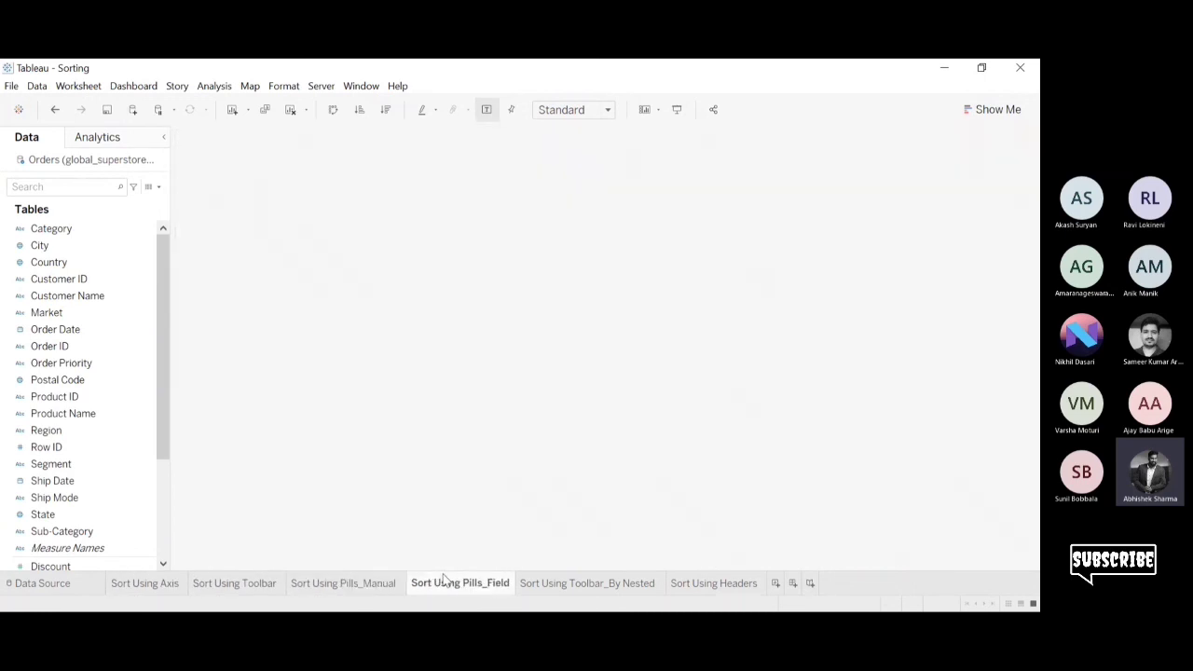
pyautogui.click(158, 586)
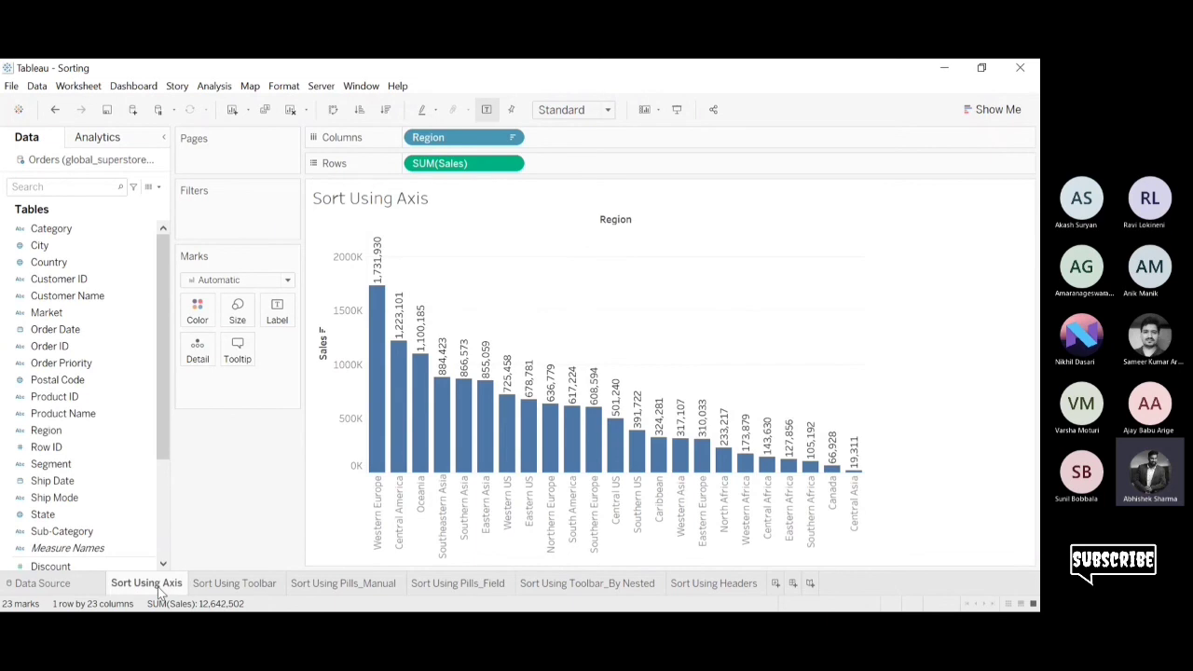
# Cycle the Sales axis sort on the Sort Using Axis sheet through ascending, unsorted and descending twice, ending in descending order.
pyautogui.moveTo(555, 445)
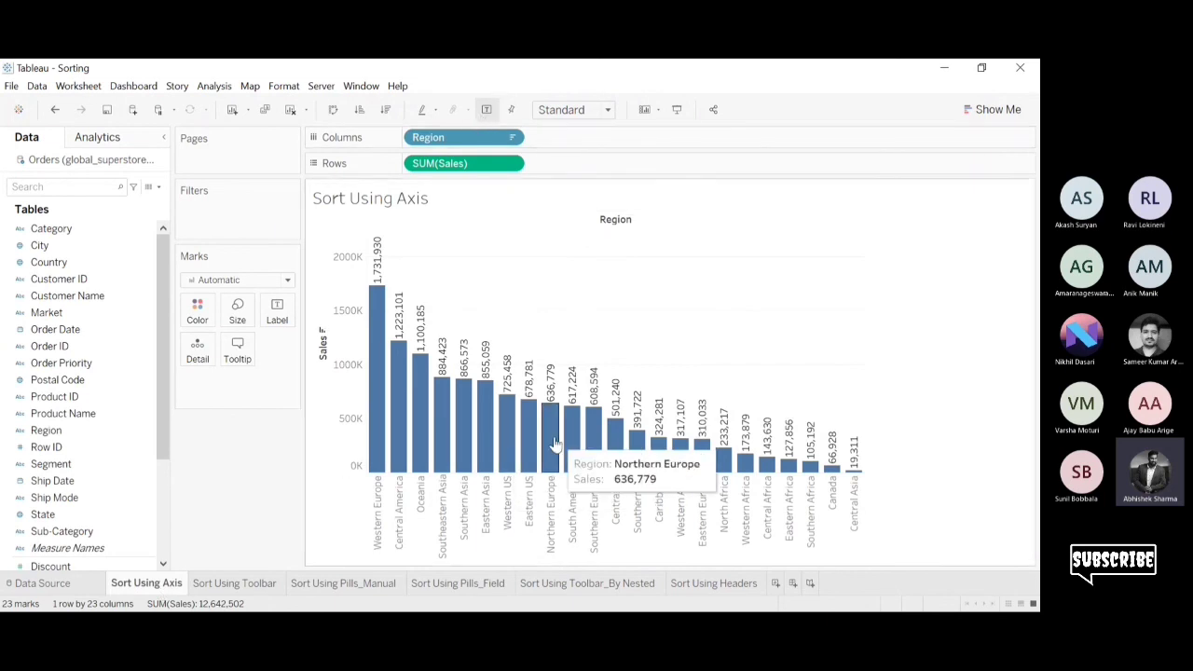
pyautogui.moveTo(418, 464)
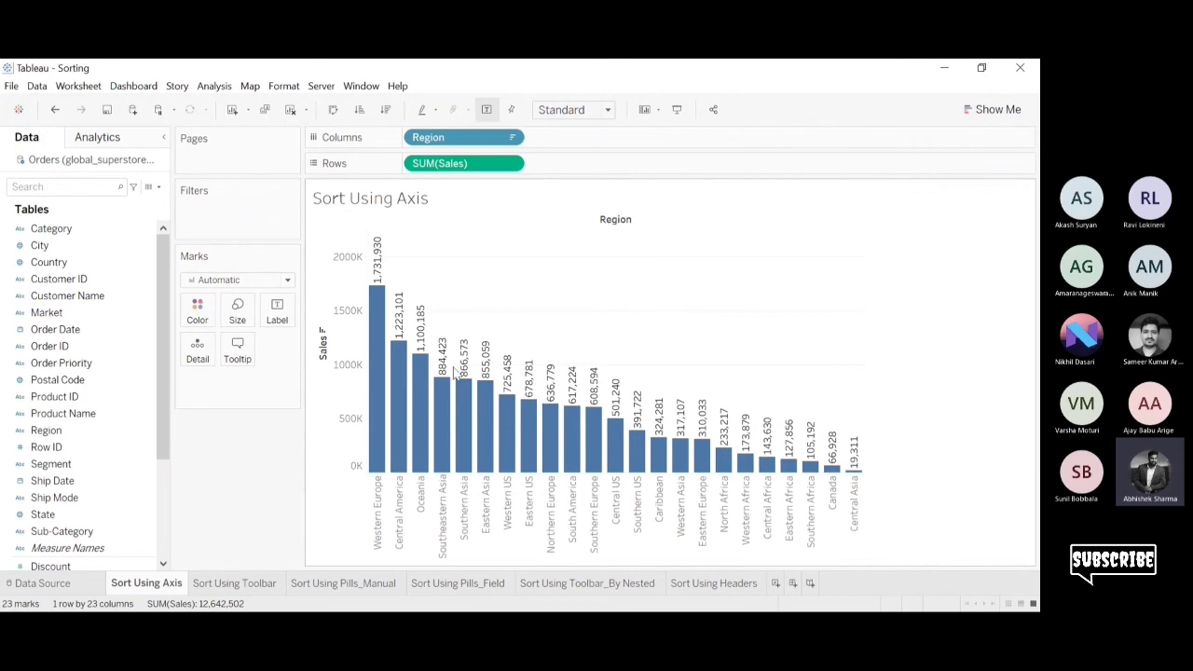
pyautogui.moveTo(745, 443)
pyautogui.click(323, 335)
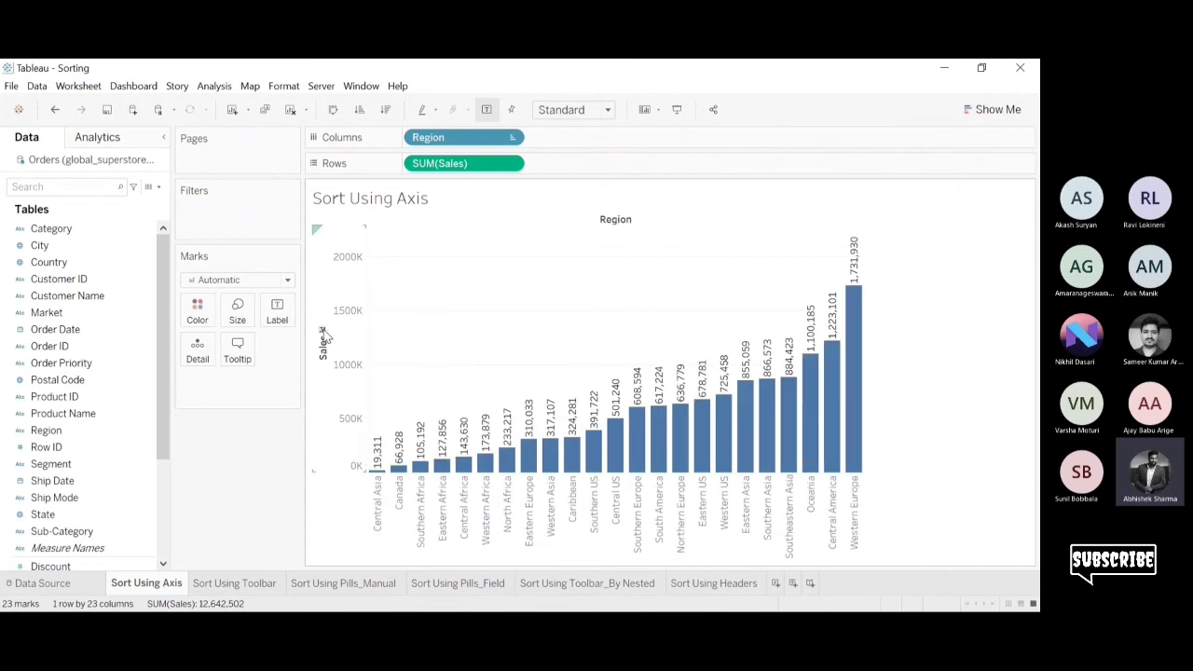
pyautogui.click(324, 336)
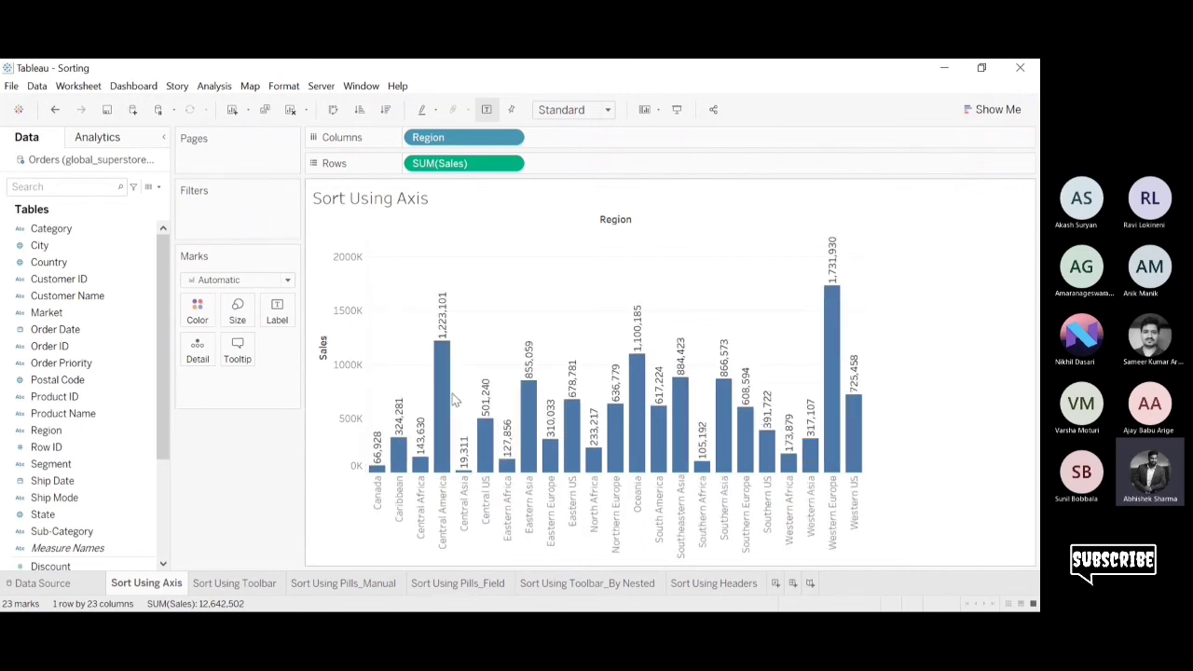
pyautogui.click(322, 334)
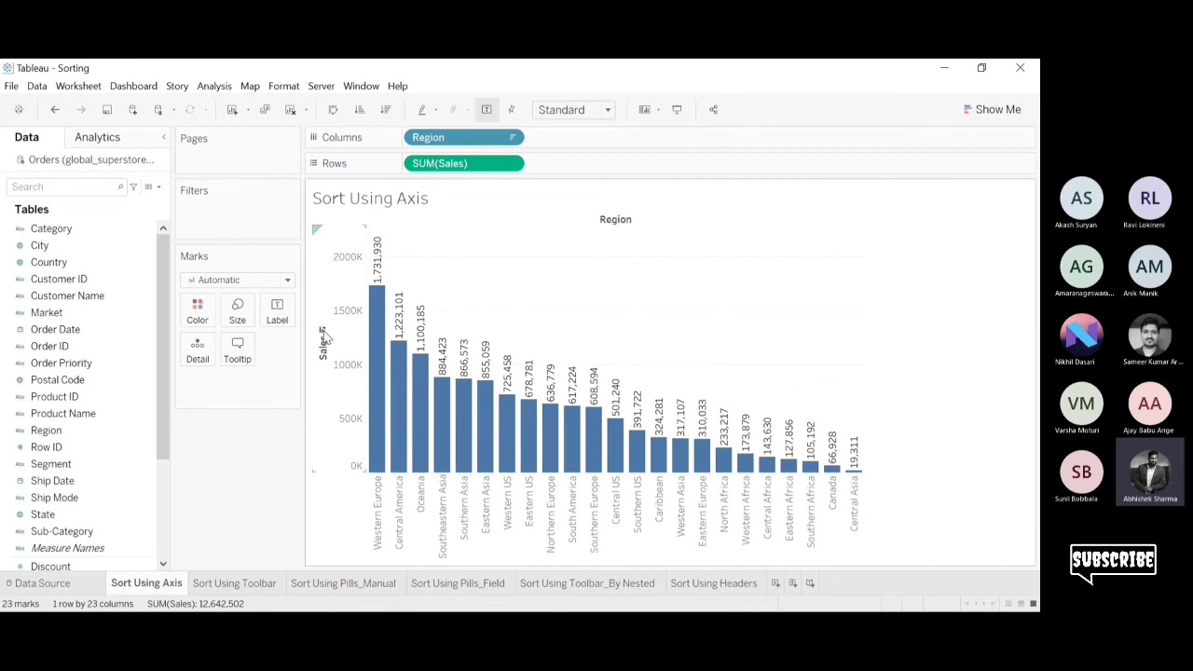
pyautogui.click(322, 333)
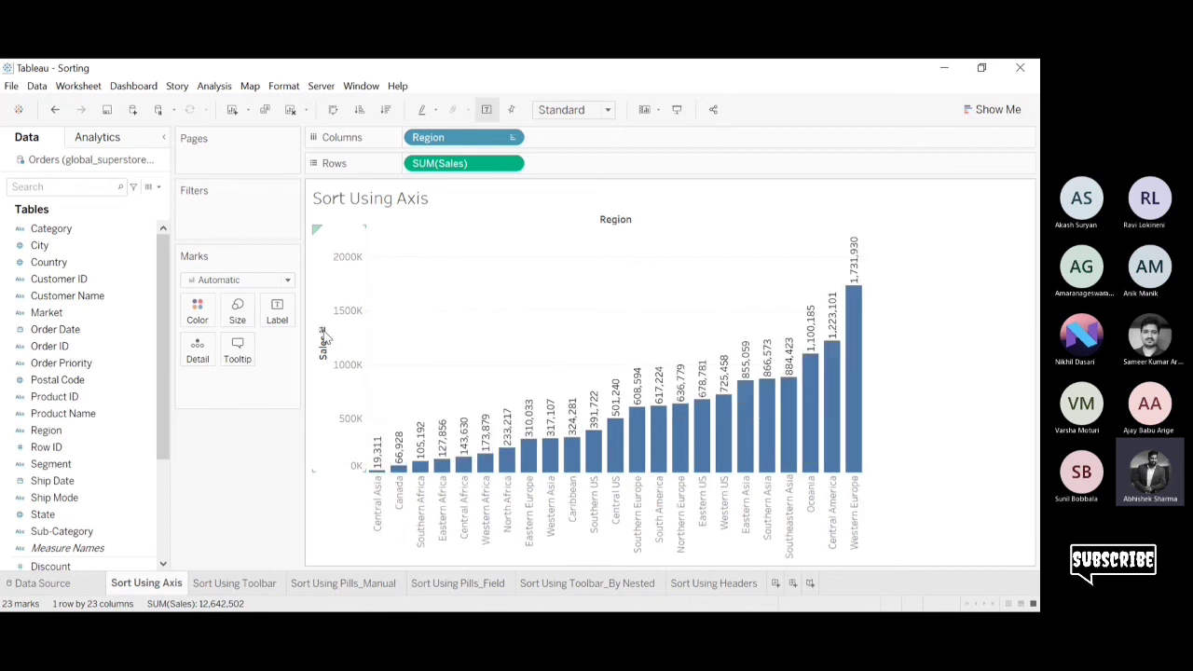
pyautogui.click(322, 334)
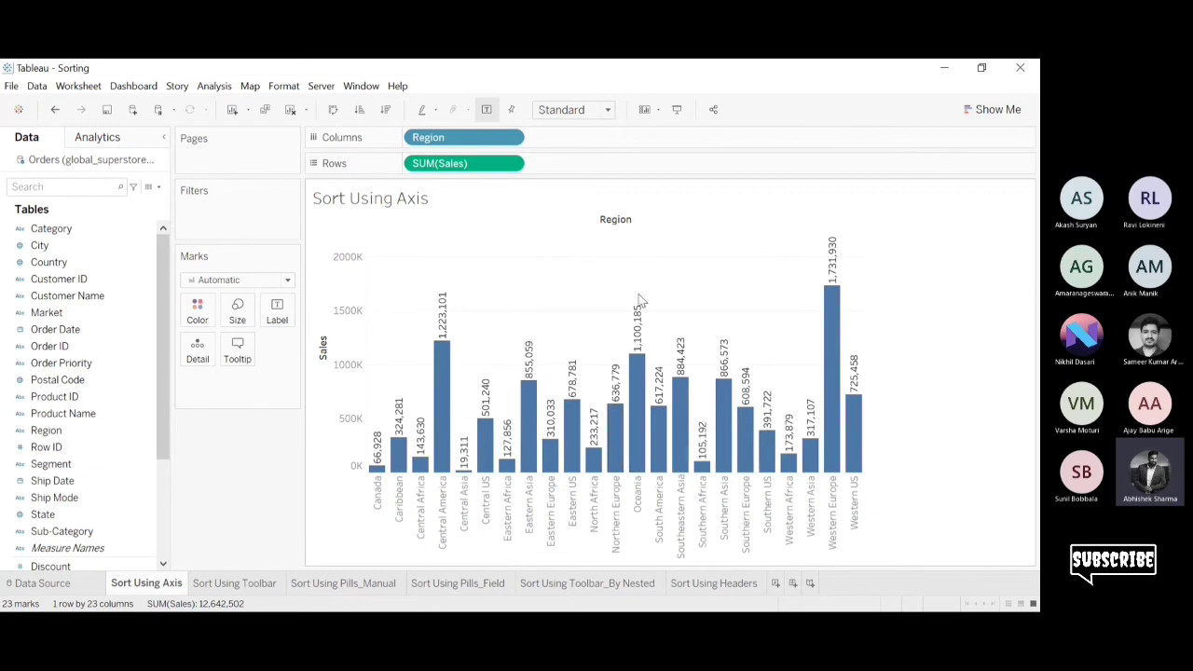
pyautogui.moveTo(640, 319)
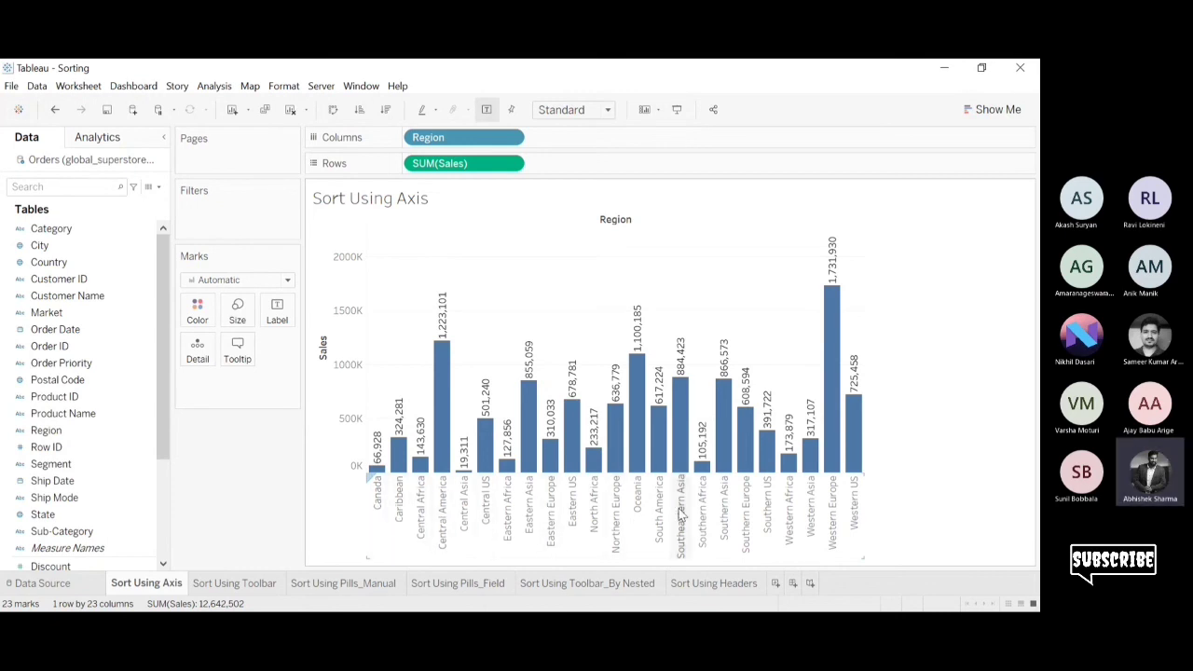
pyautogui.click(321, 333)
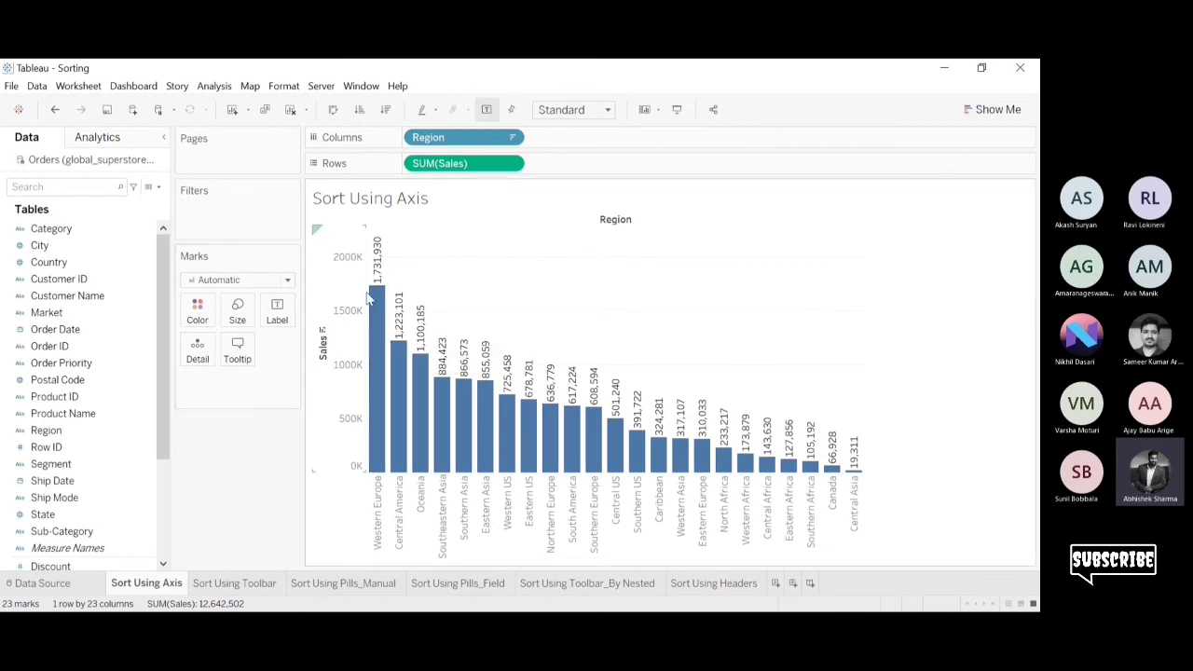
# On the Sort Using Toolbar sheet, alternate the regions between ascending and descending sales, ending in descending order, and compare with Sort Using Axis.
pyautogui.click(229, 583)
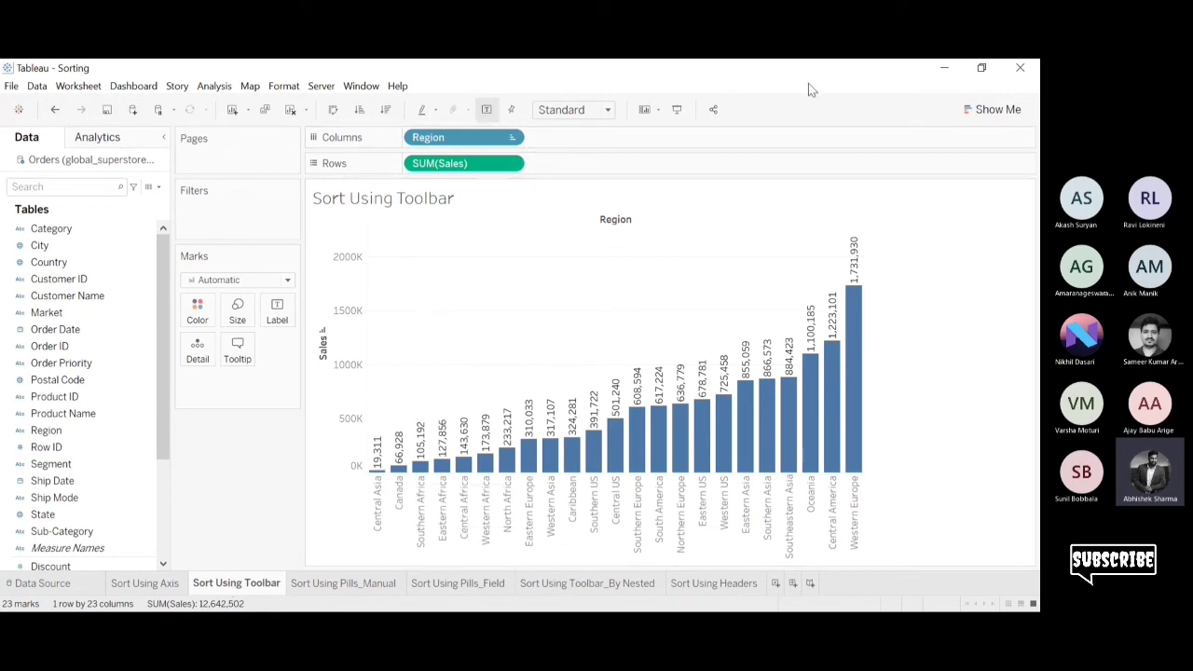
pyautogui.click(360, 111)
pyautogui.click(387, 112)
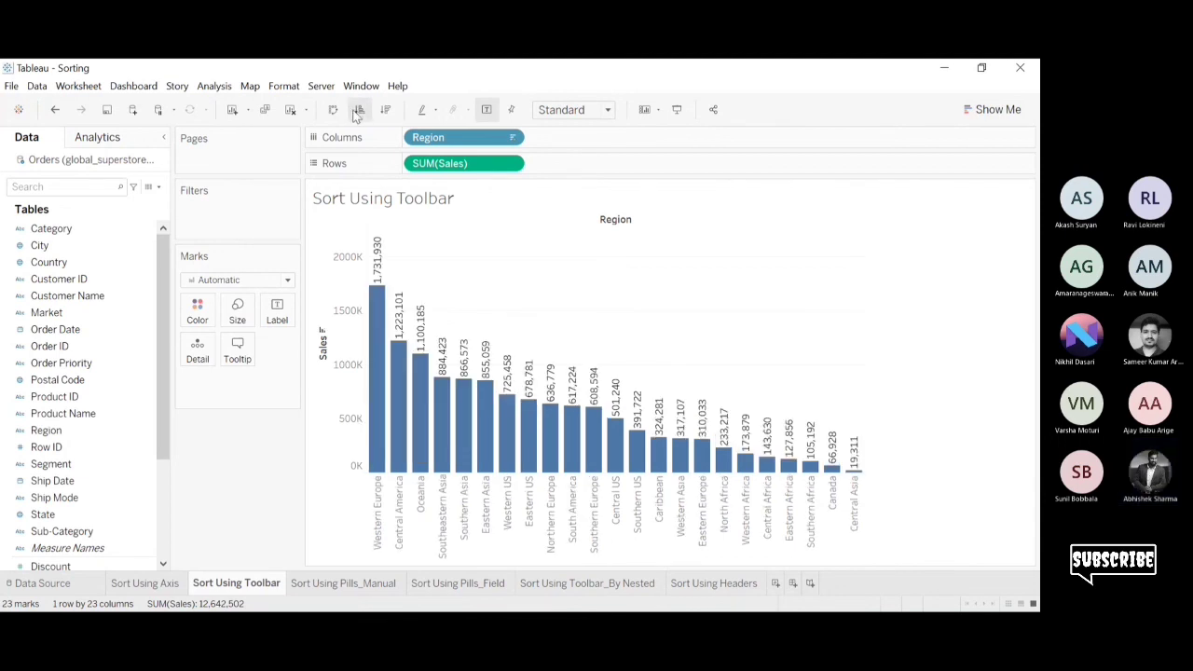
pyautogui.click(359, 111)
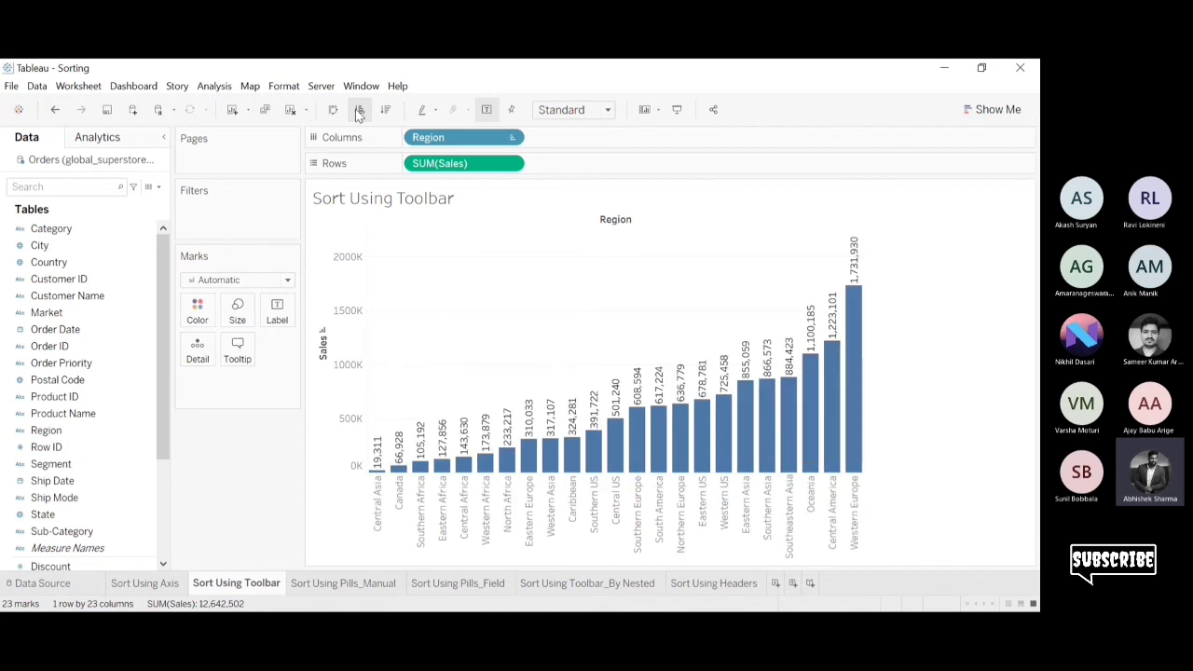
pyautogui.click(388, 111)
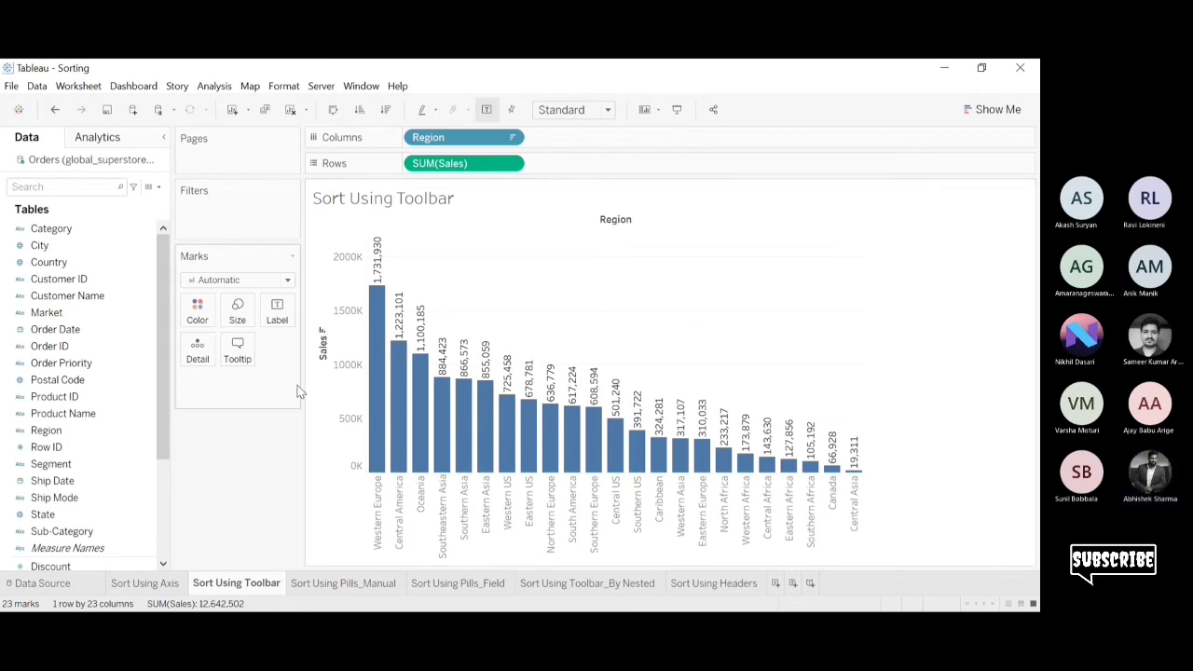
pyautogui.click(164, 587)
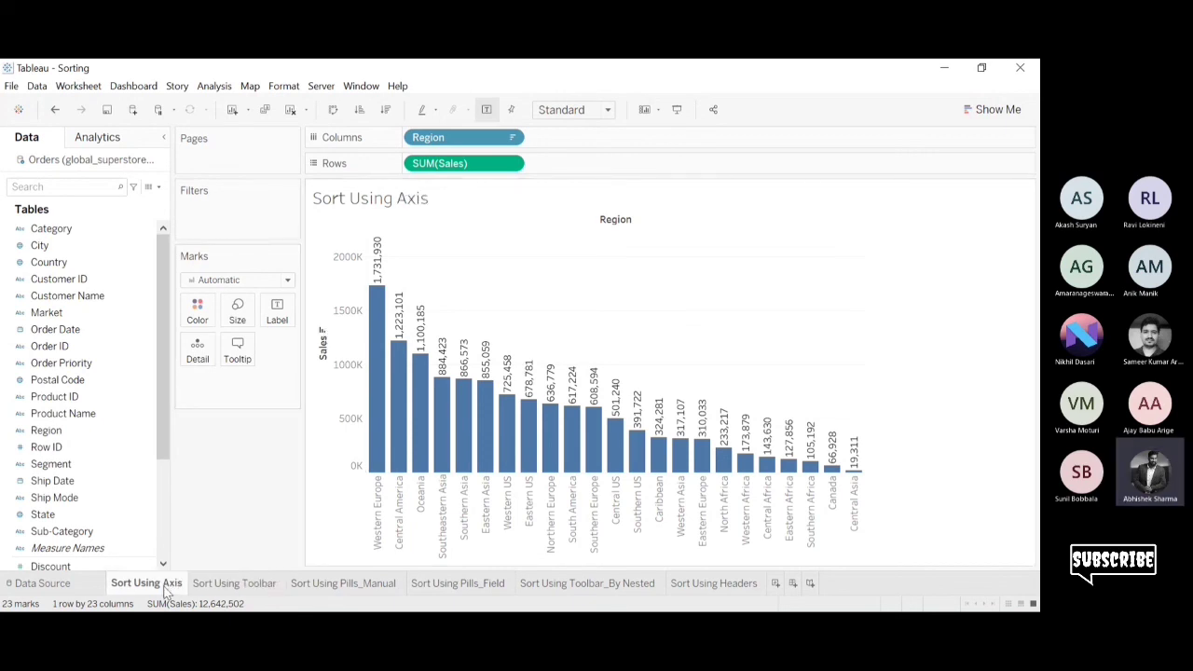
pyautogui.click(210, 585)
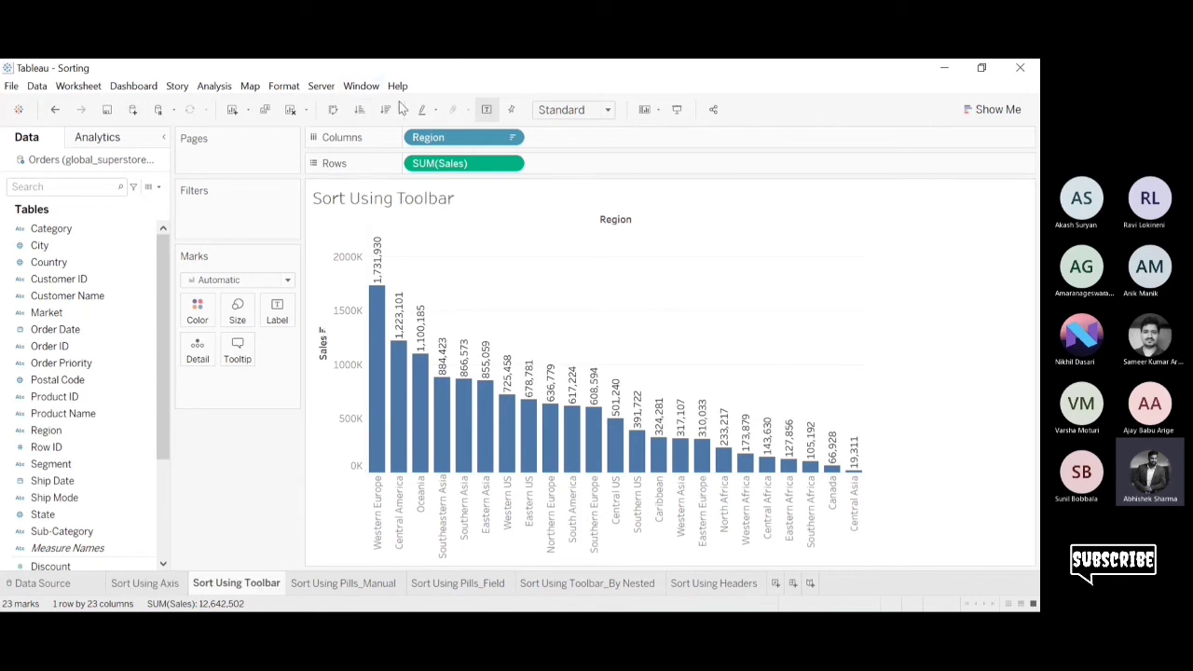
# On the Sort Using Pills_Manual sheet, move Oceania up step by step in Region's manual sort order and finally to the top.
pyautogui.click(345, 584)
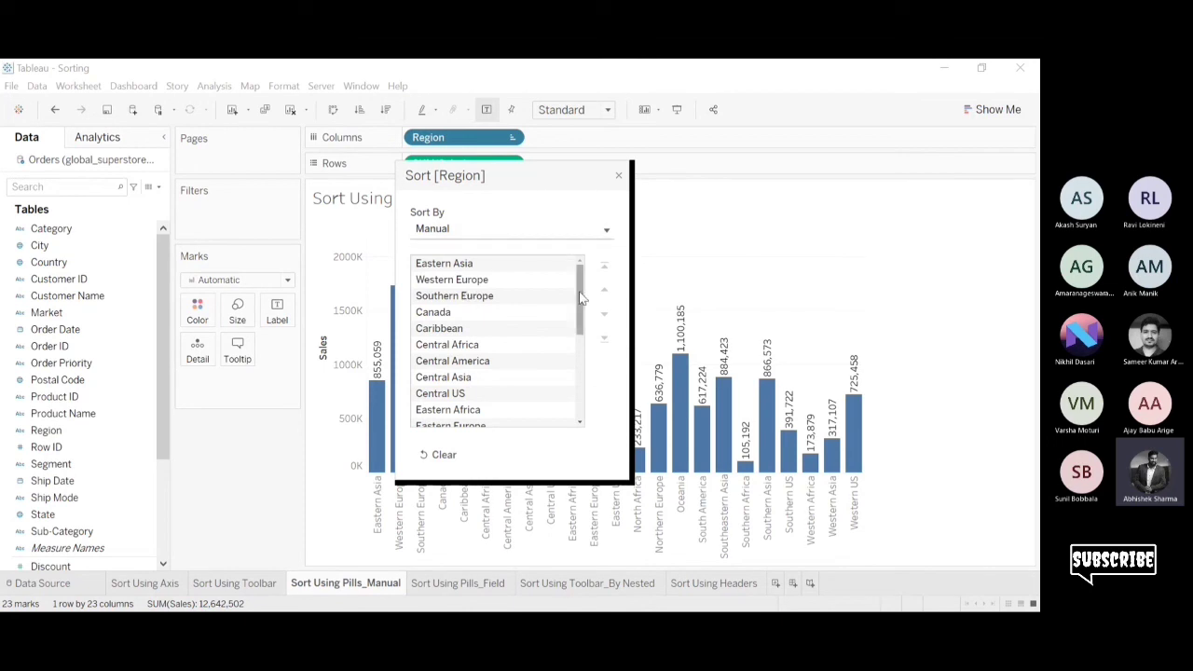
pyautogui.moveTo(580, 297); pyautogui.dragTo(580, 382)
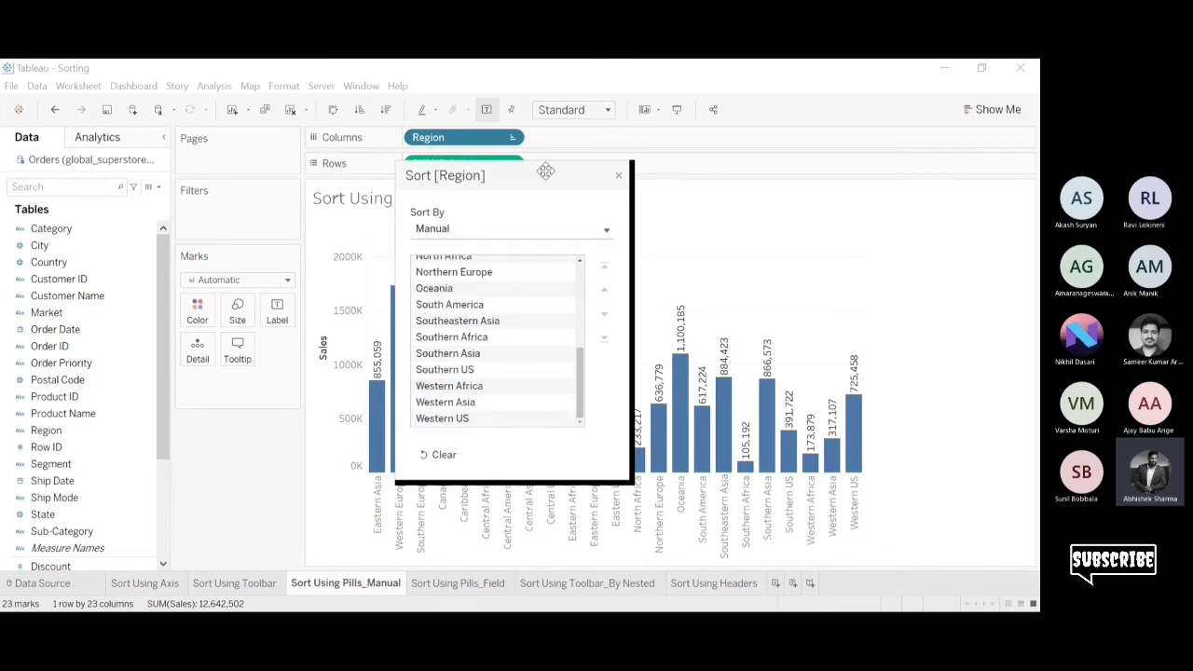
pyautogui.moveTo(545, 171); pyautogui.dragTo(220, 203)
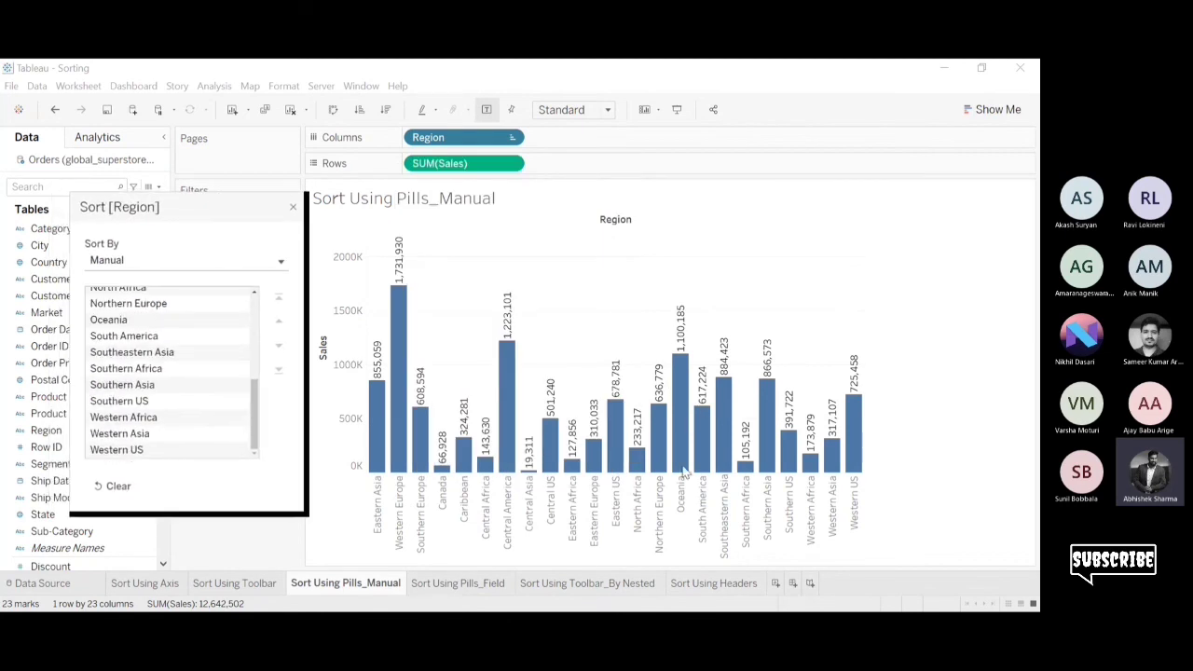
pyautogui.click(142, 322)
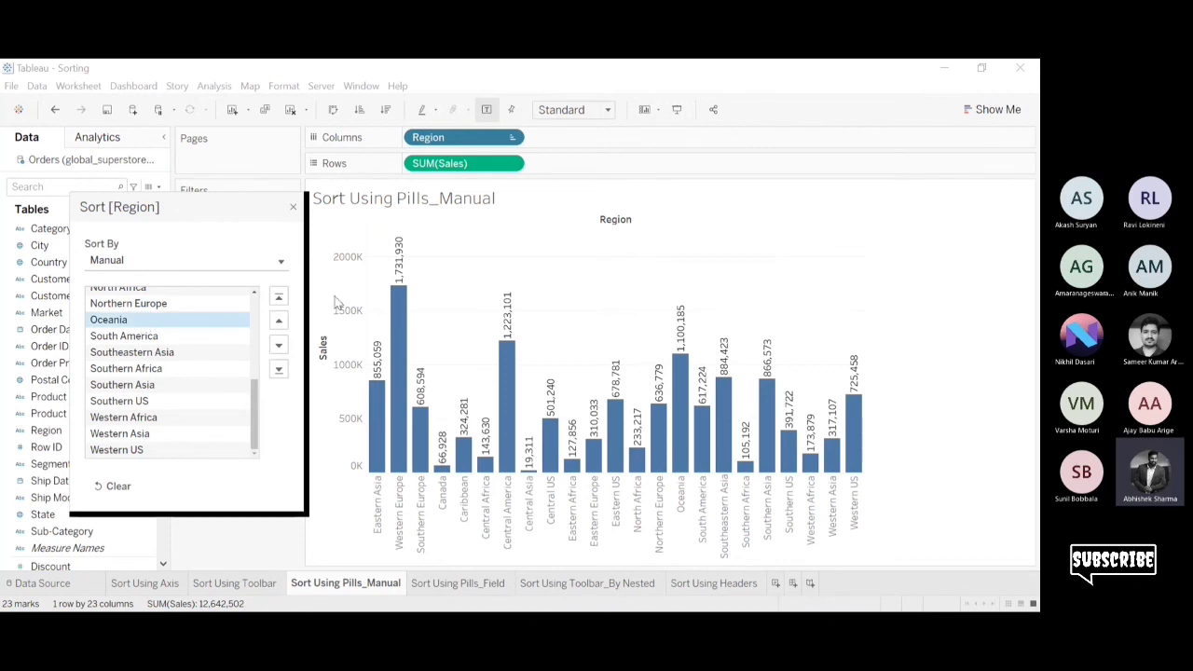
pyautogui.click(278, 321)
pyautogui.click(278, 322)
pyautogui.click(278, 321)
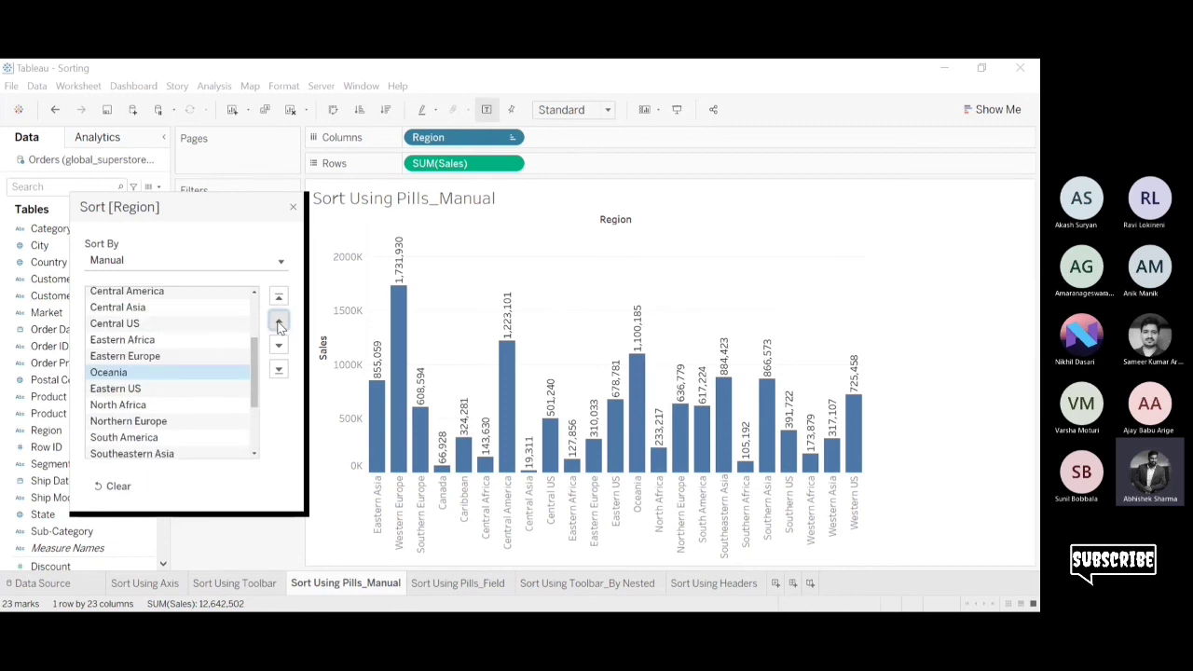
pyautogui.click(278, 321)
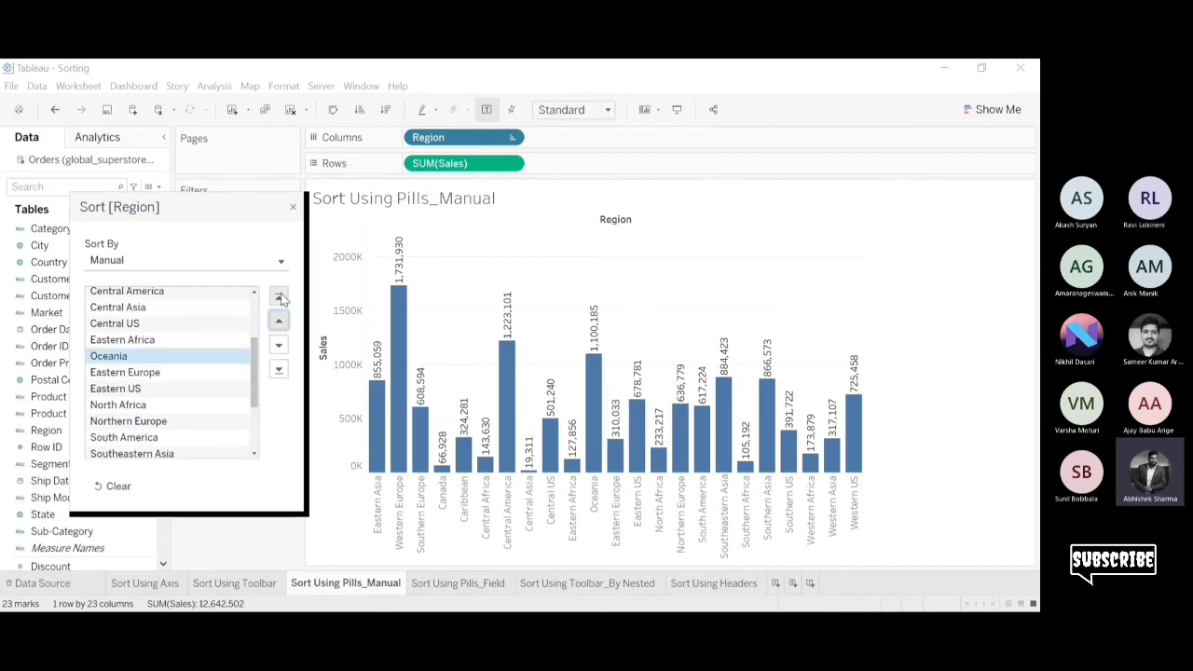
pyautogui.click(279, 297)
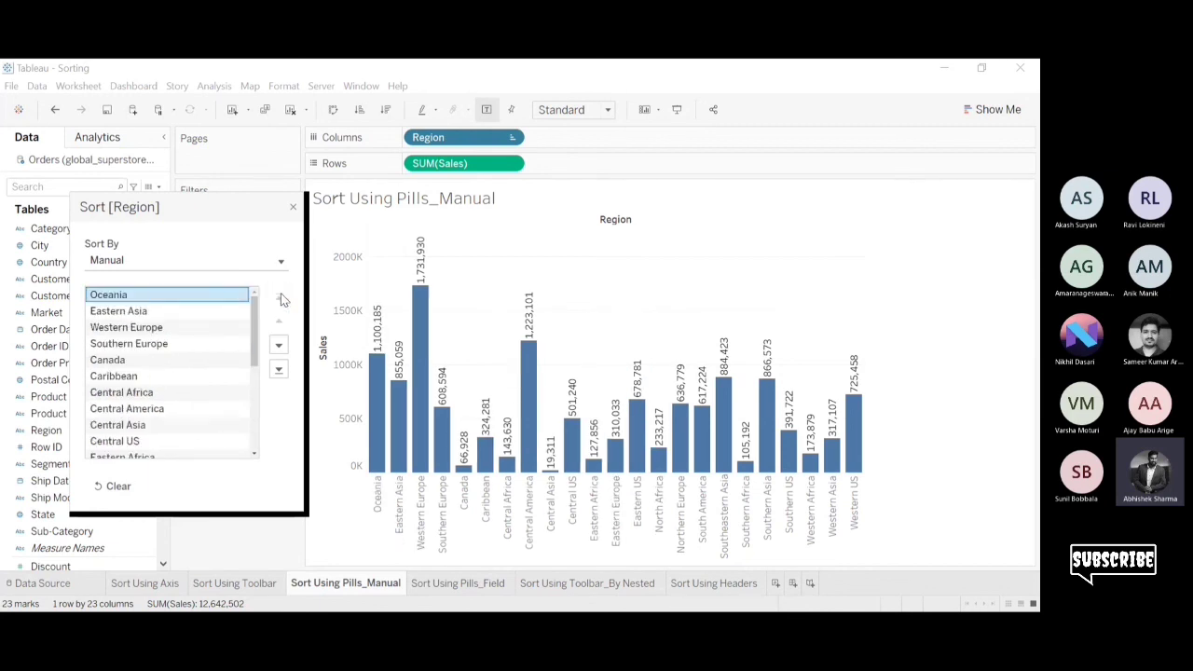
# In Region's manual sort order, place Oceania directly after Eastern Europe and send North Africa to the very end.
pyautogui.moveTo(188, 294); pyautogui.dragTo(167, 424)
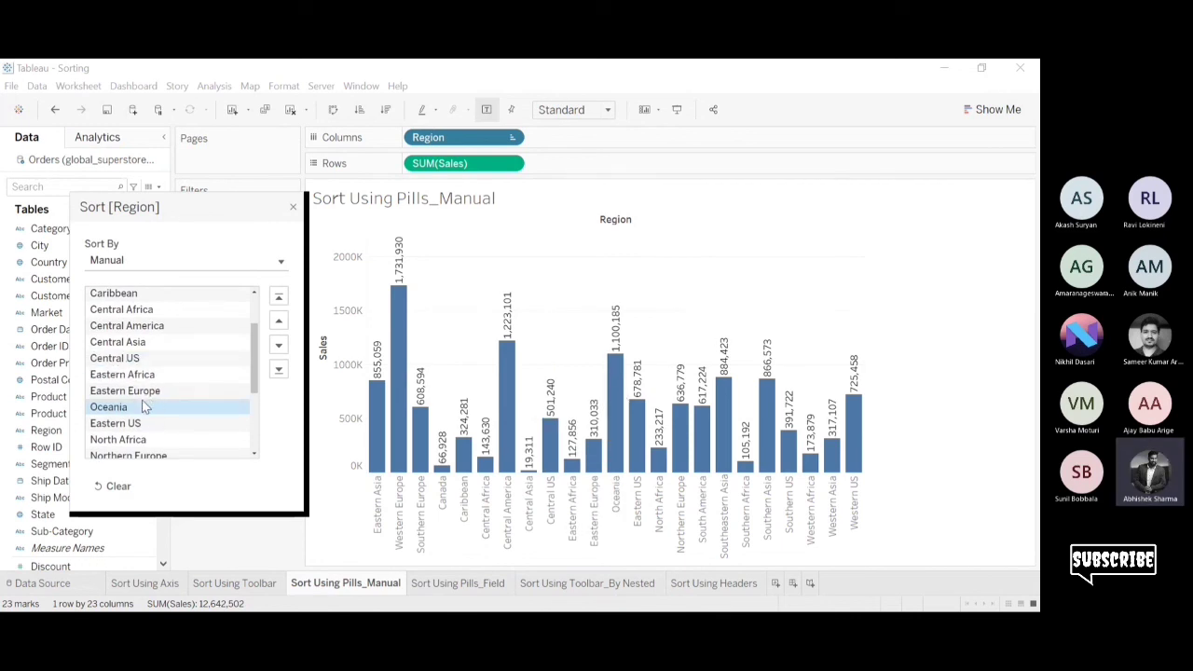
pyautogui.moveTo(256, 377); pyautogui.dragTo(260, 429)
pyautogui.click(131, 322)
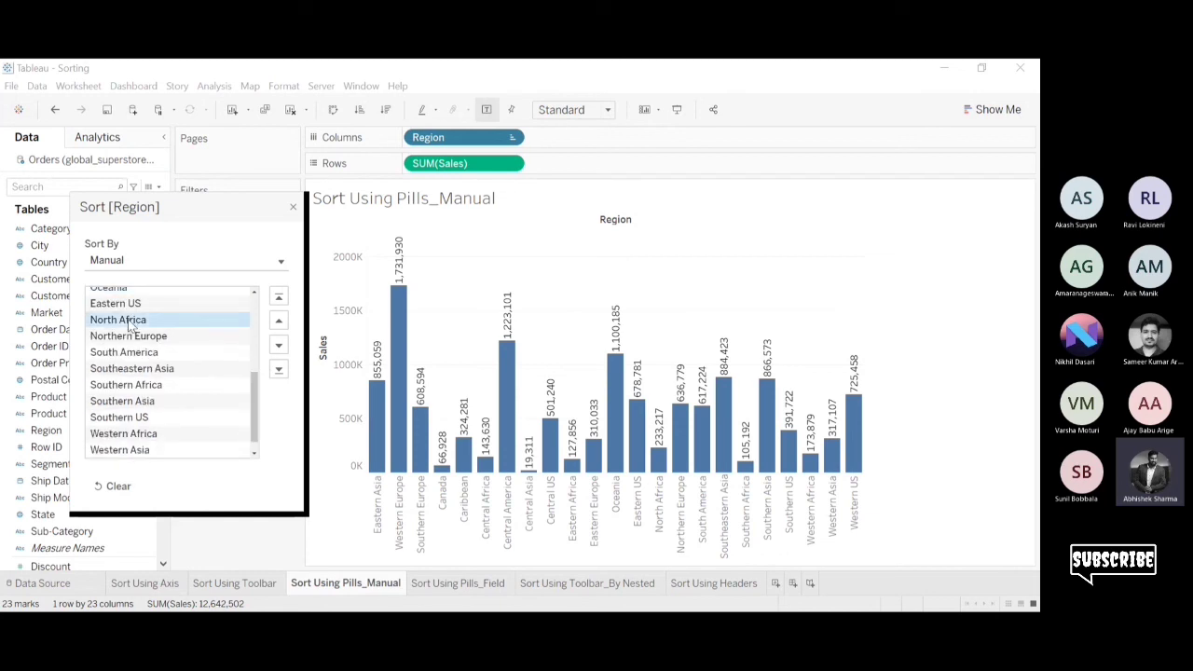
pyautogui.click(279, 370)
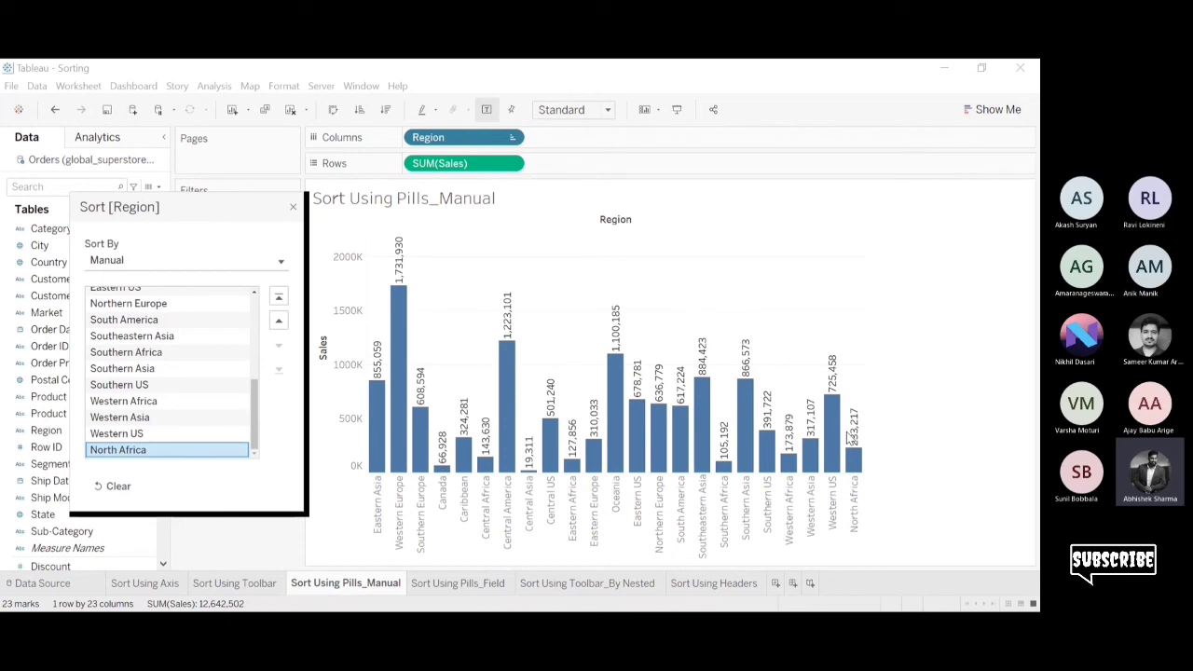
# Move Southern US up three places in Region's manual sort order, just ahead of Southeastern Asia, and close the sort settings.
pyautogui.click(123, 385)
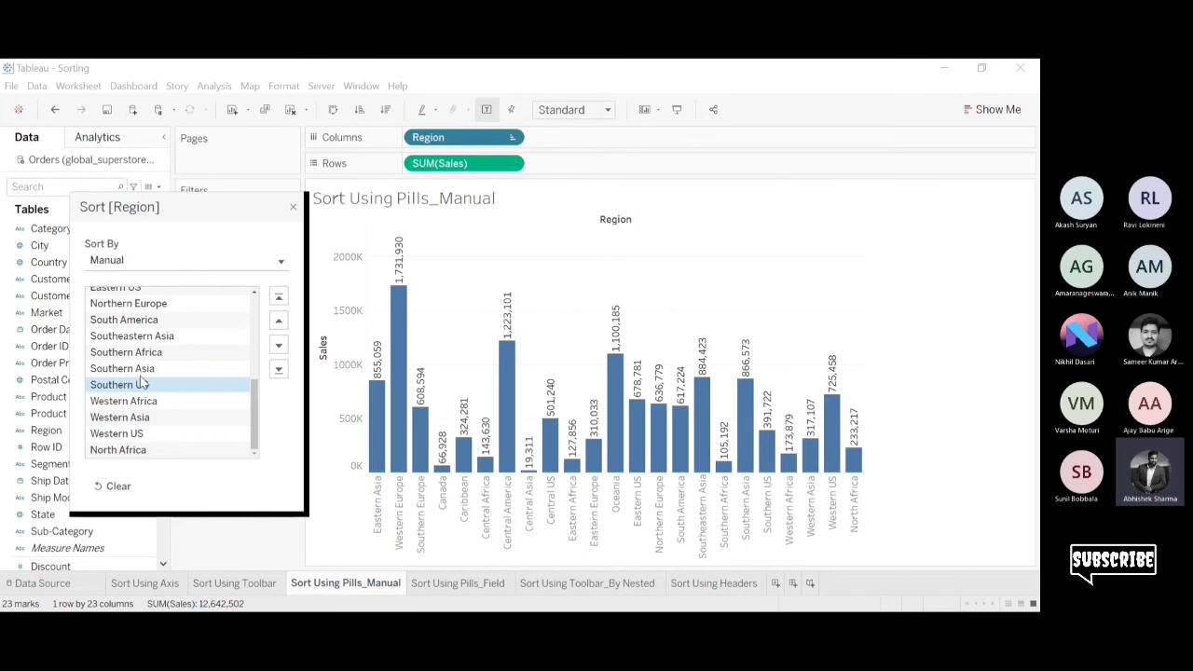
pyautogui.click(277, 322)
pyautogui.click(277, 321)
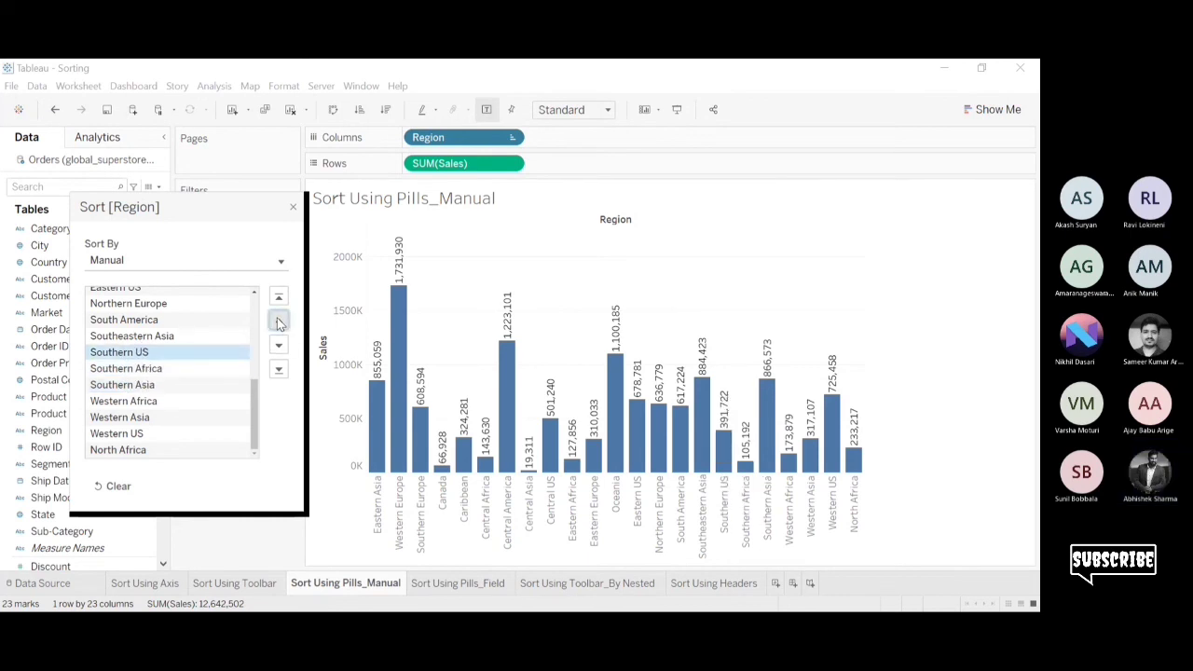
pyautogui.click(277, 322)
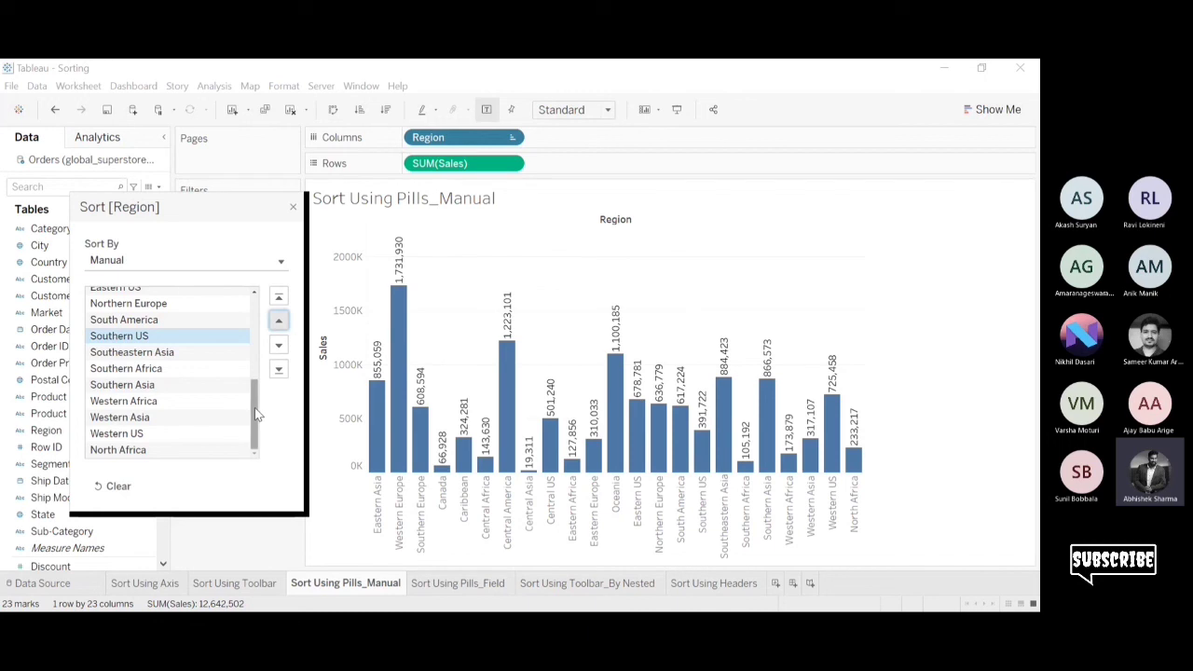
pyautogui.scroll(5, 140, 344)
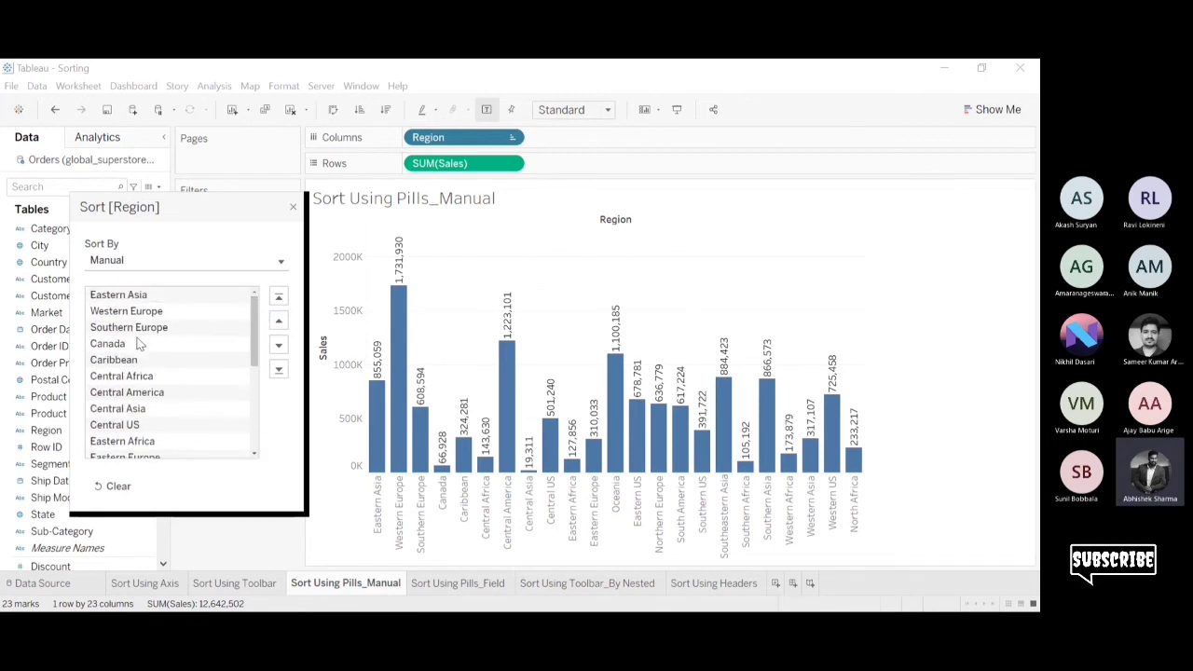
pyautogui.click(136, 345)
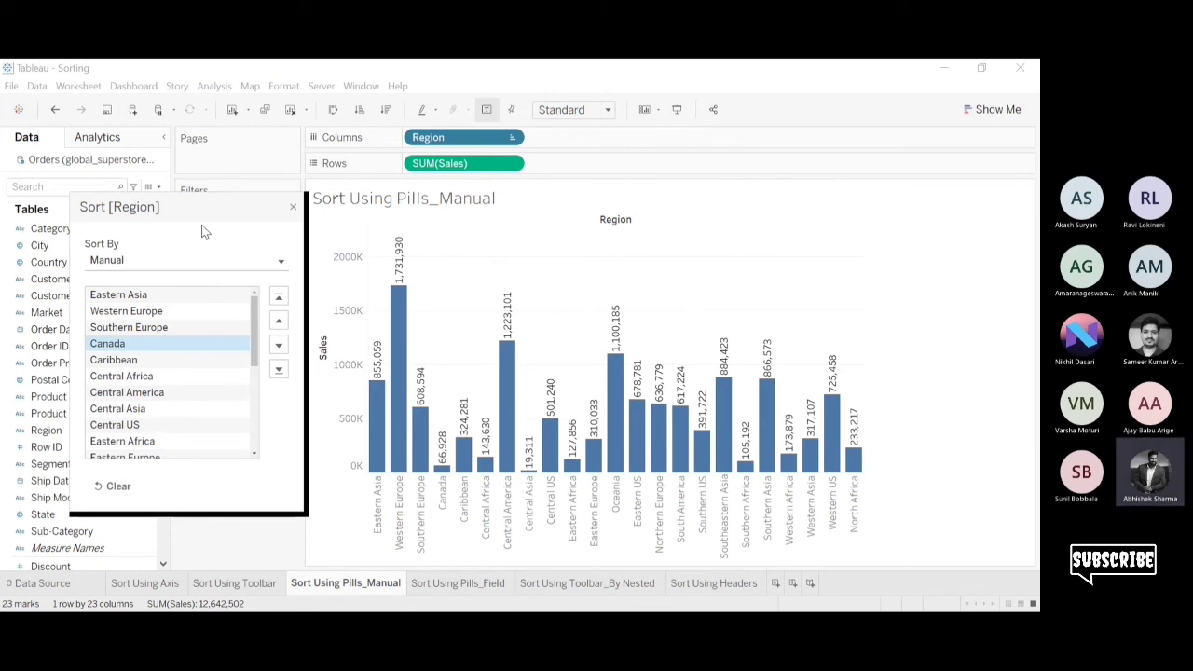
pyautogui.click(293, 209)
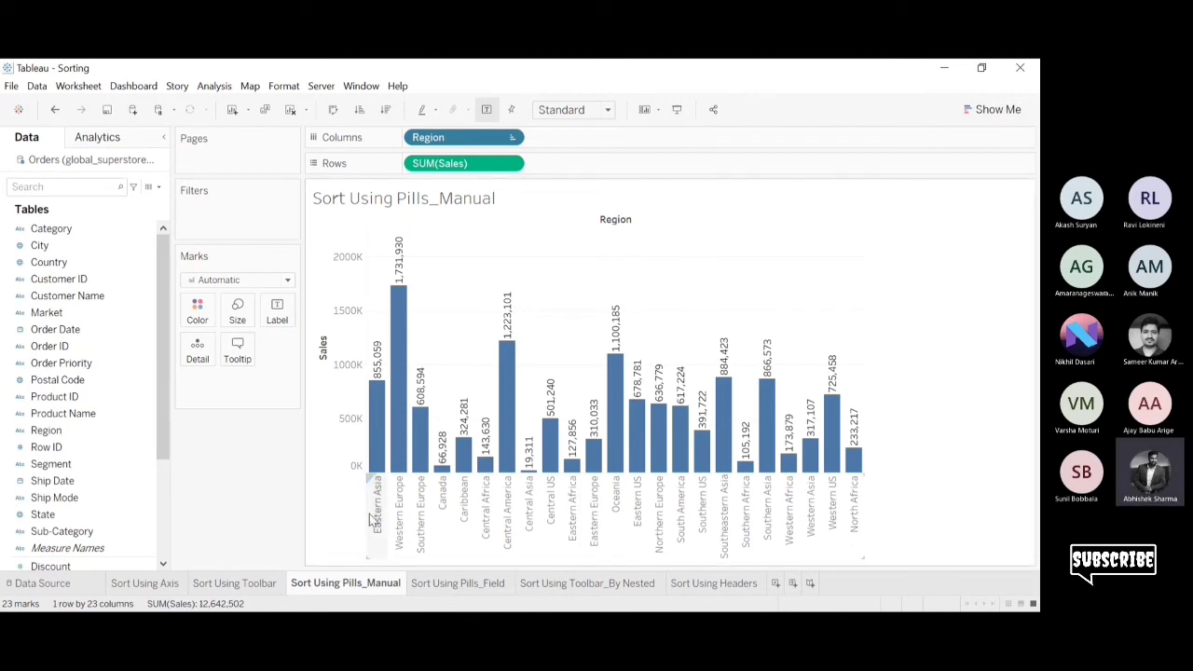
# Compare Region's nested sort settings on the Sort Using Pills_Field and Sort Using Toolbar_By Nested sheets.
pyautogui.click(471, 586)
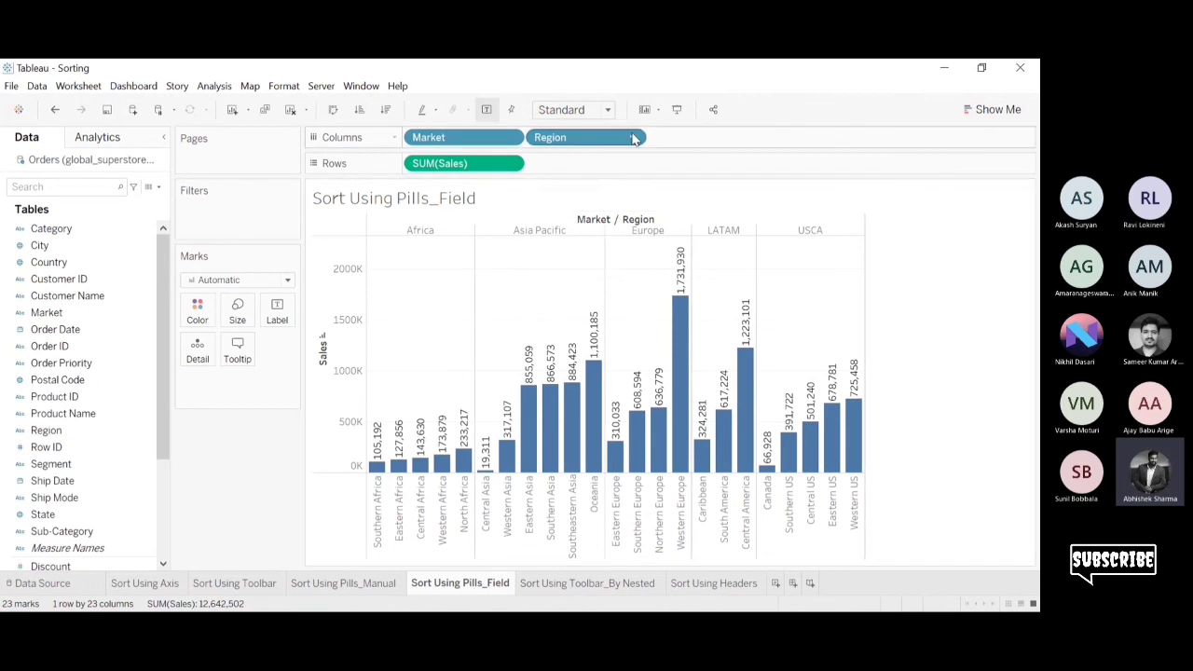
pyautogui.click(583, 239)
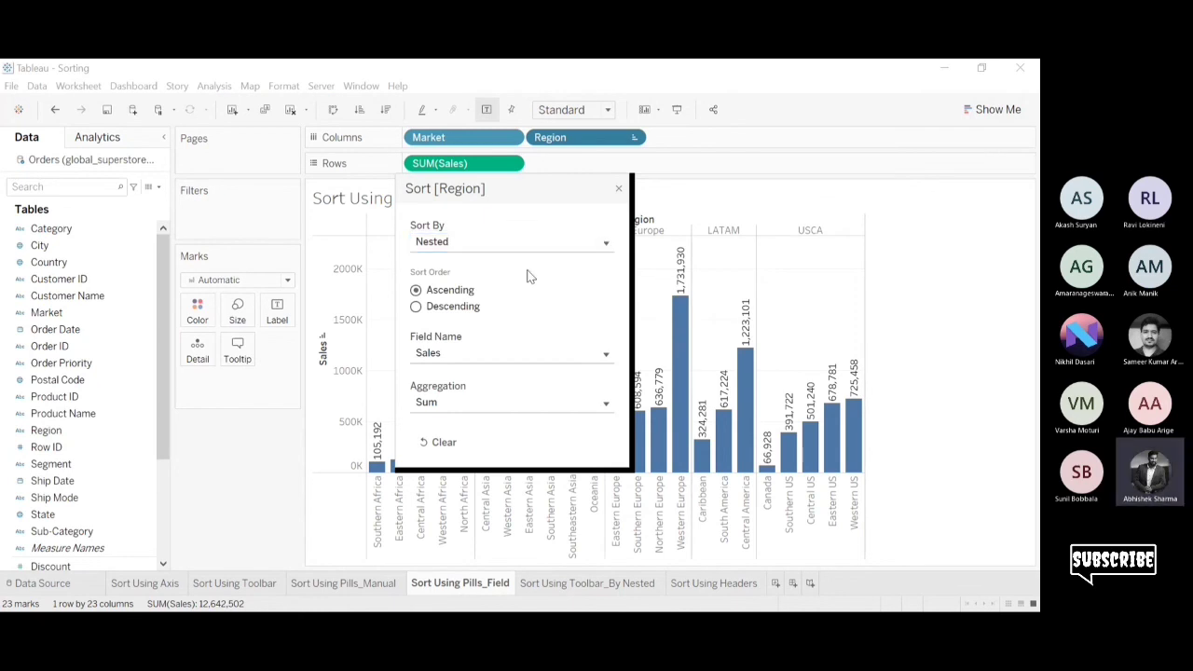
pyautogui.click(614, 185)
pyautogui.click(619, 190)
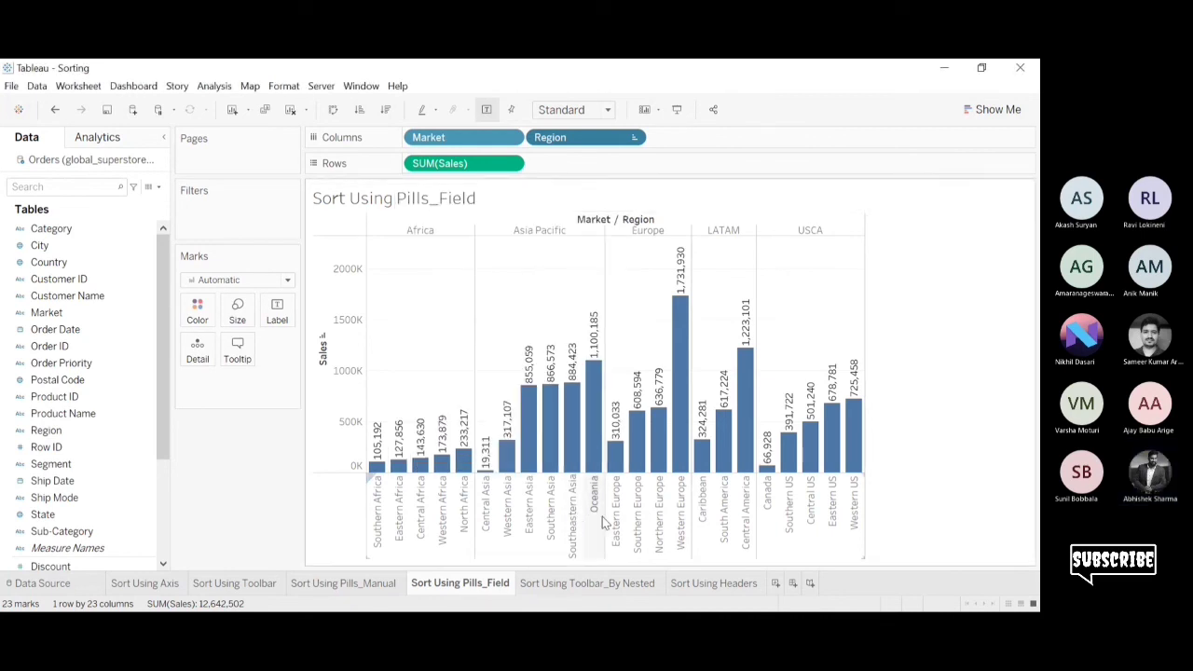
pyautogui.click(574, 585)
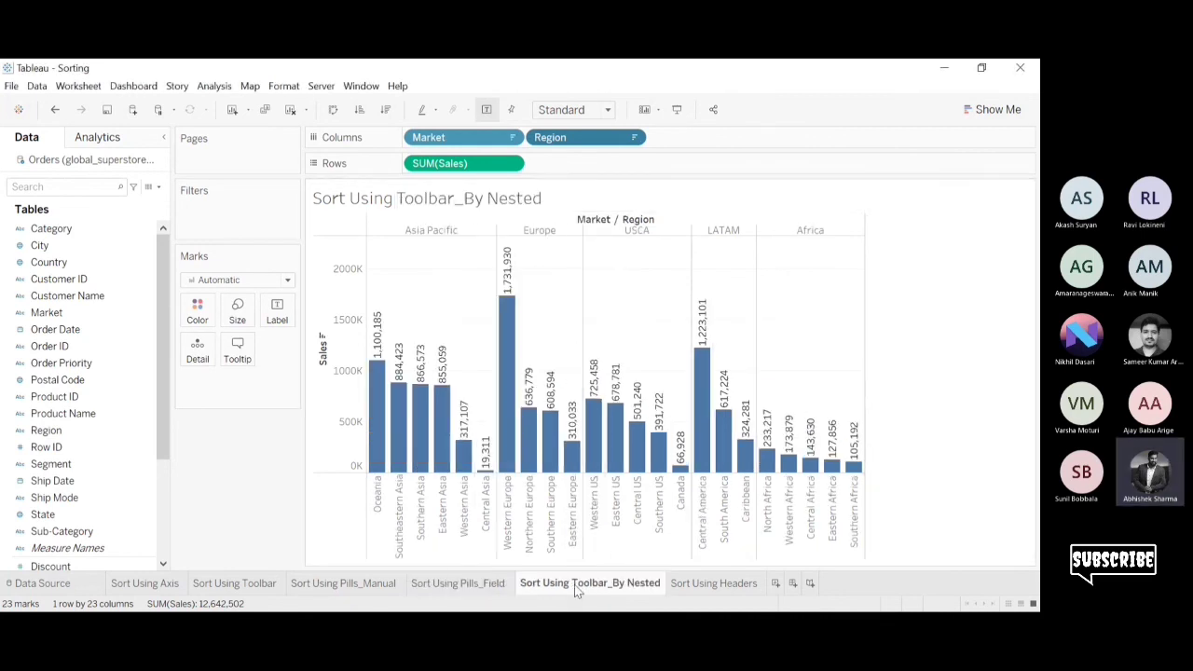
pyautogui.click(496, 583)
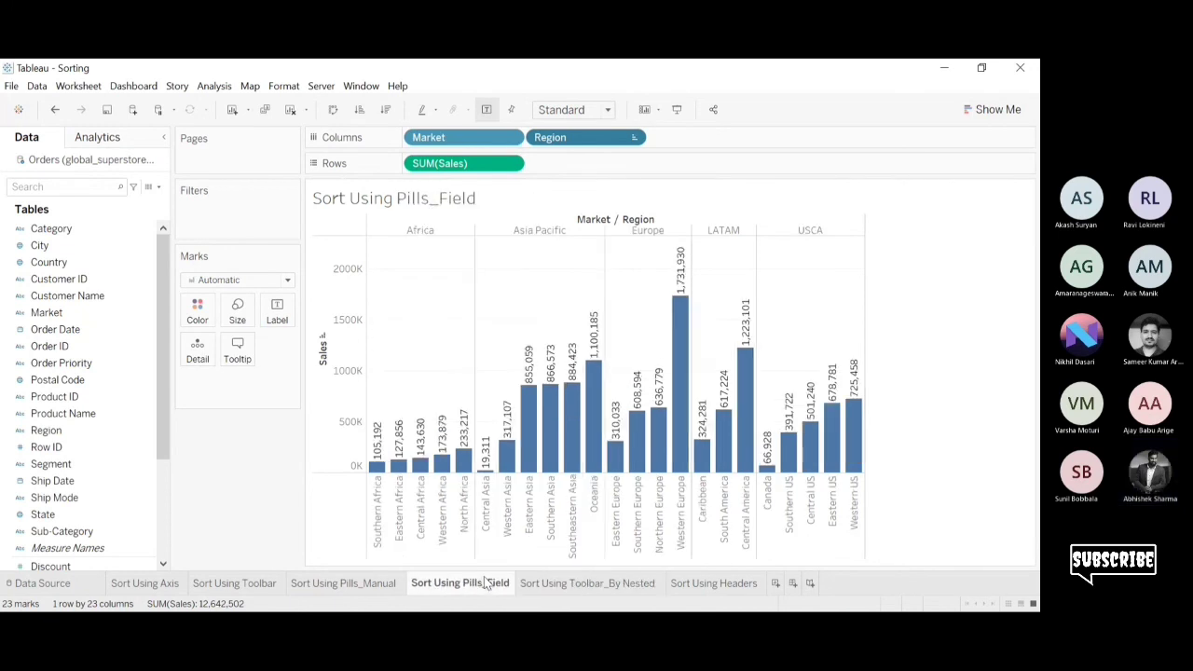
pyautogui.click(556, 584)
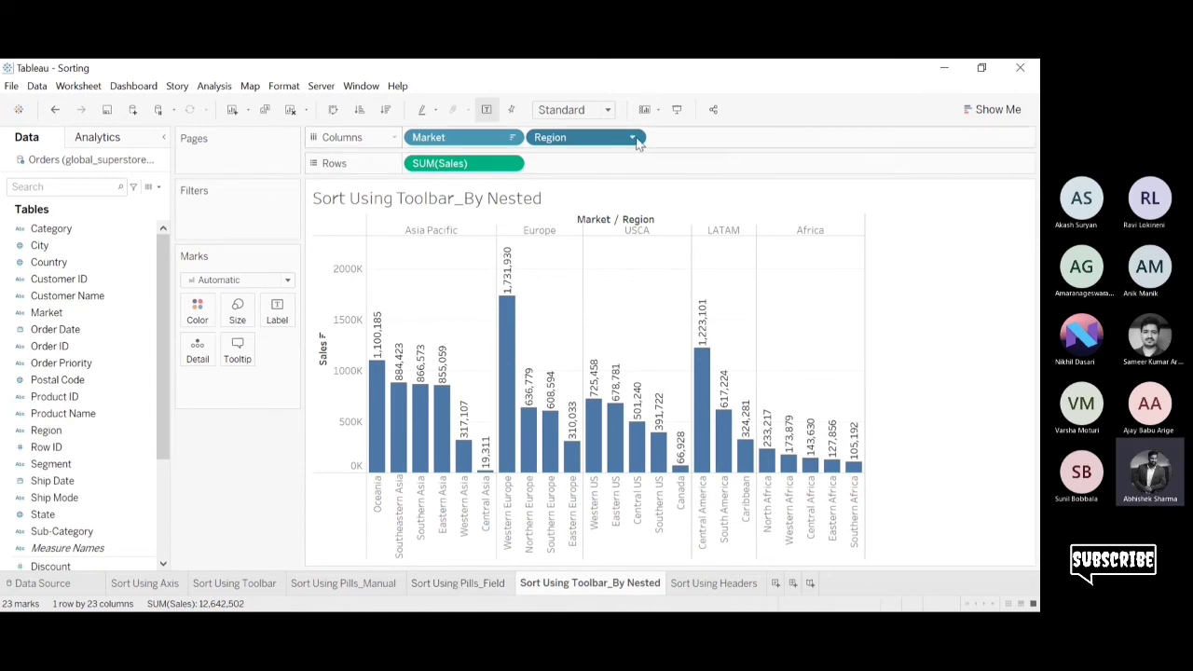
pyautogui.click(597, 240)
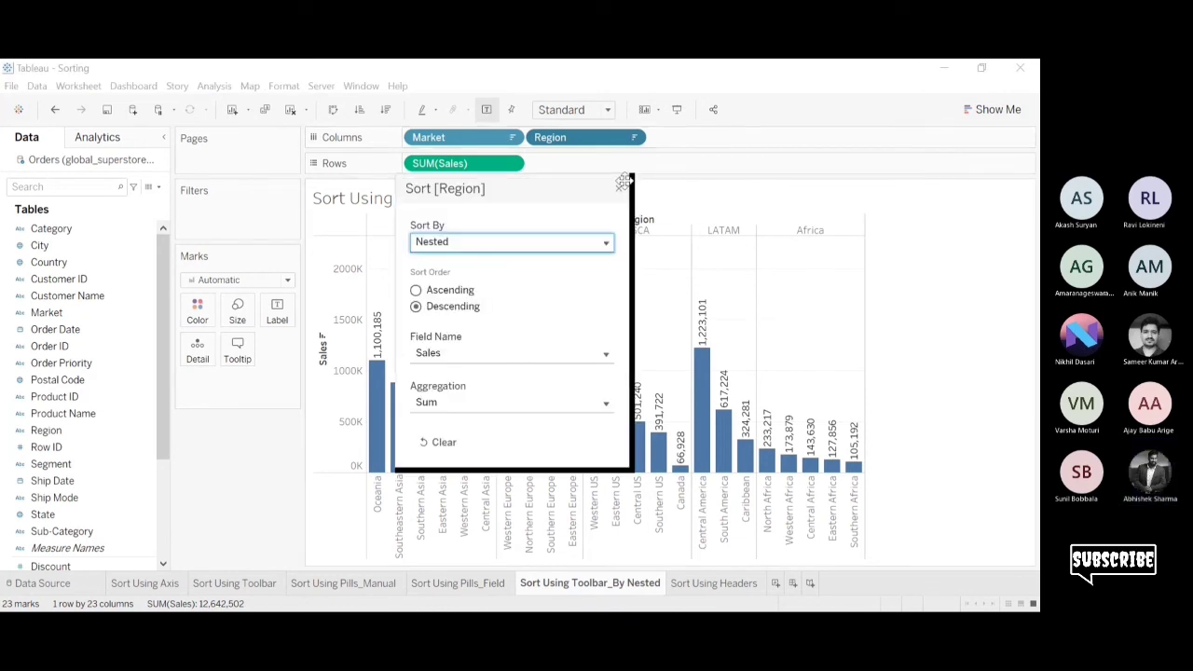
pyautogui.click(618, 189)
# On the Sort Using Pills_Field sheet, sort Region by field in descending order of Sales with Sum aggregation.
pyautogui.click(458, 584)
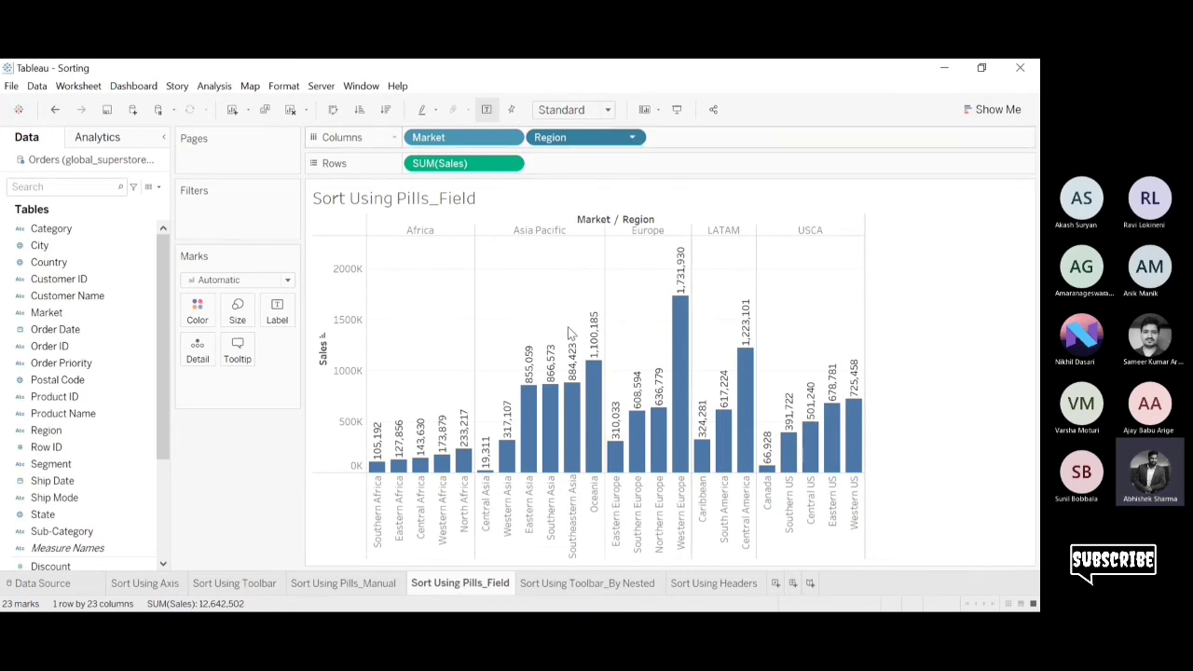
pyautogui.click(581, 235)
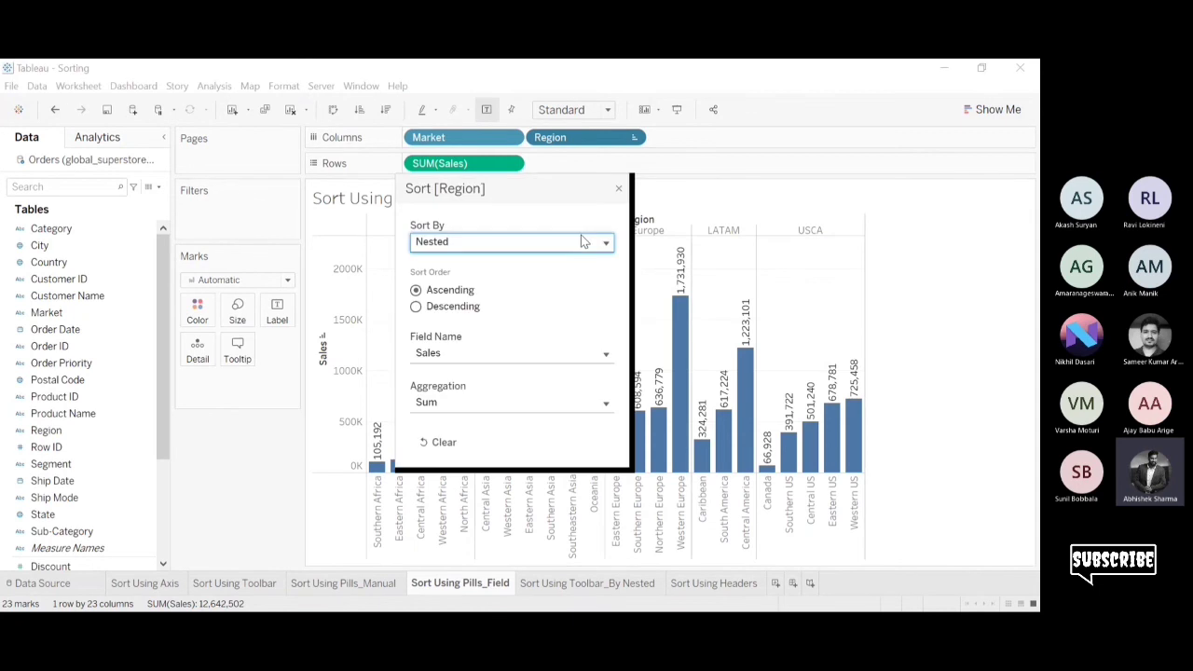
pyautogui.click(484, 294)
pyautogui.moveTo(562, 183); pyautogui.dragTo(221, 200)
pyautogui.click(78, 324)
pyautogui.click(78, 323)
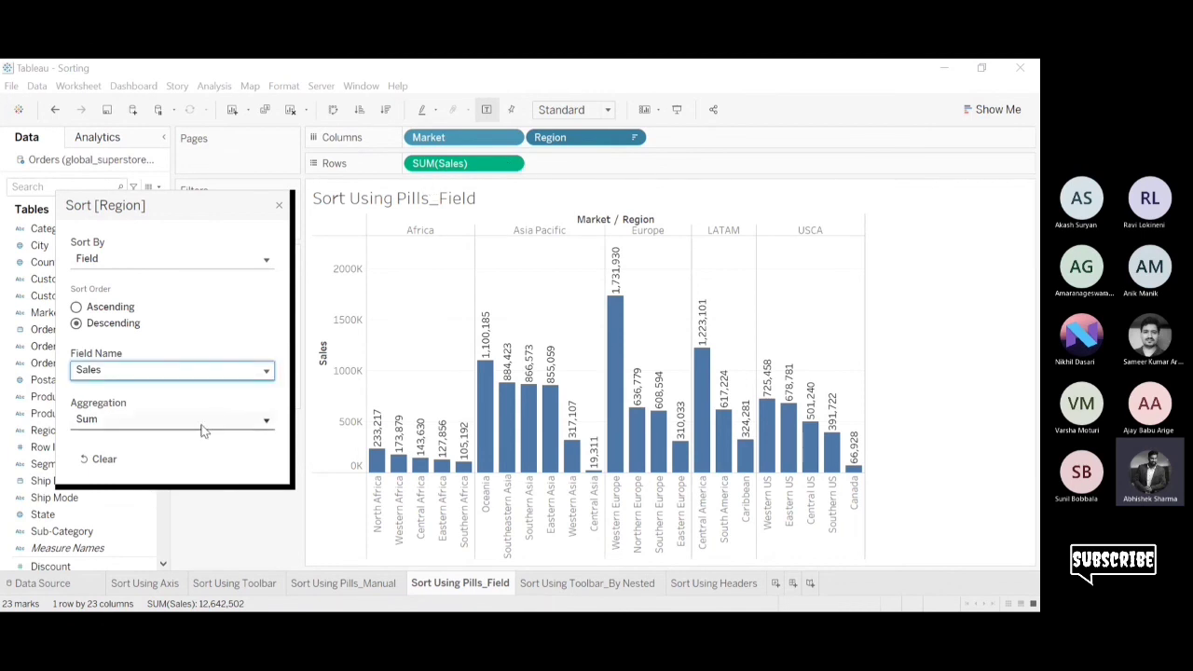
pyautogui.click(167, 445)
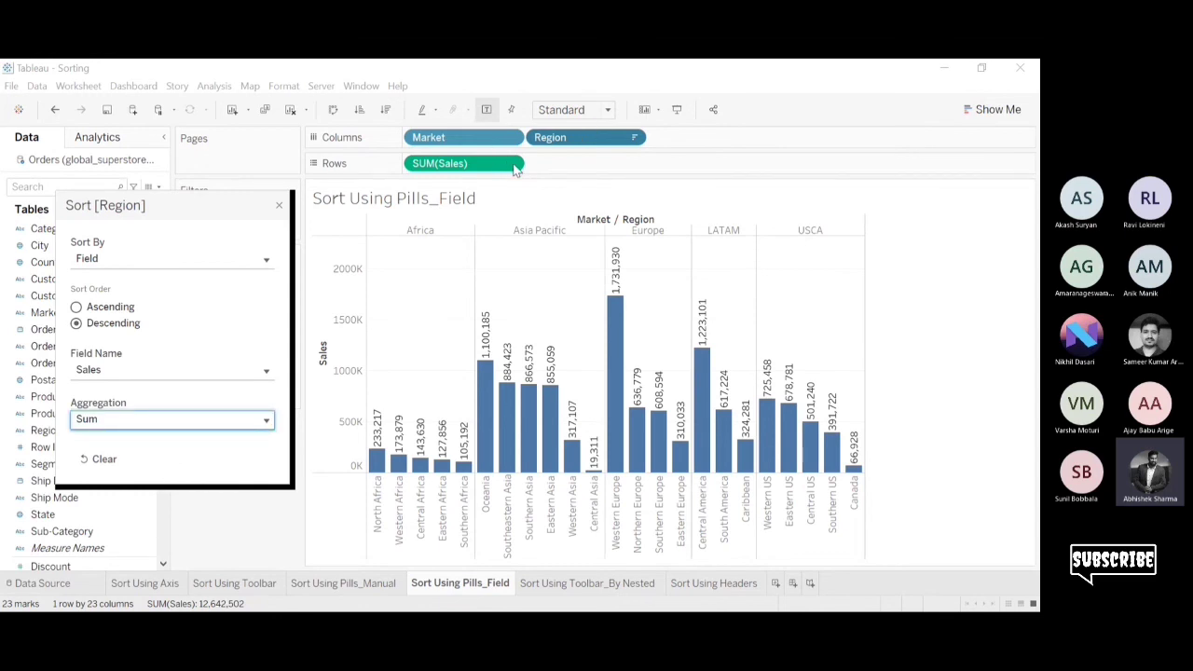
pyautogui.click(280, 206)
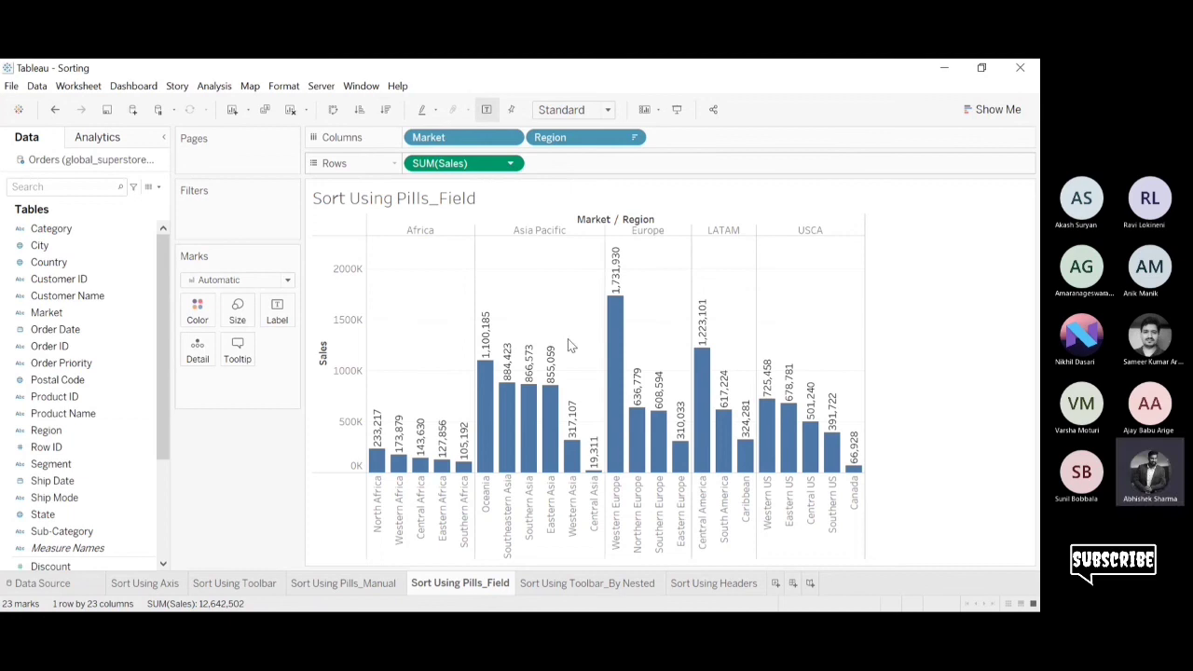
# Change the Sales measure in the rows to Average and set the aggregation of Region's descending field sort to Average.
pyautogui.click(591, 351)
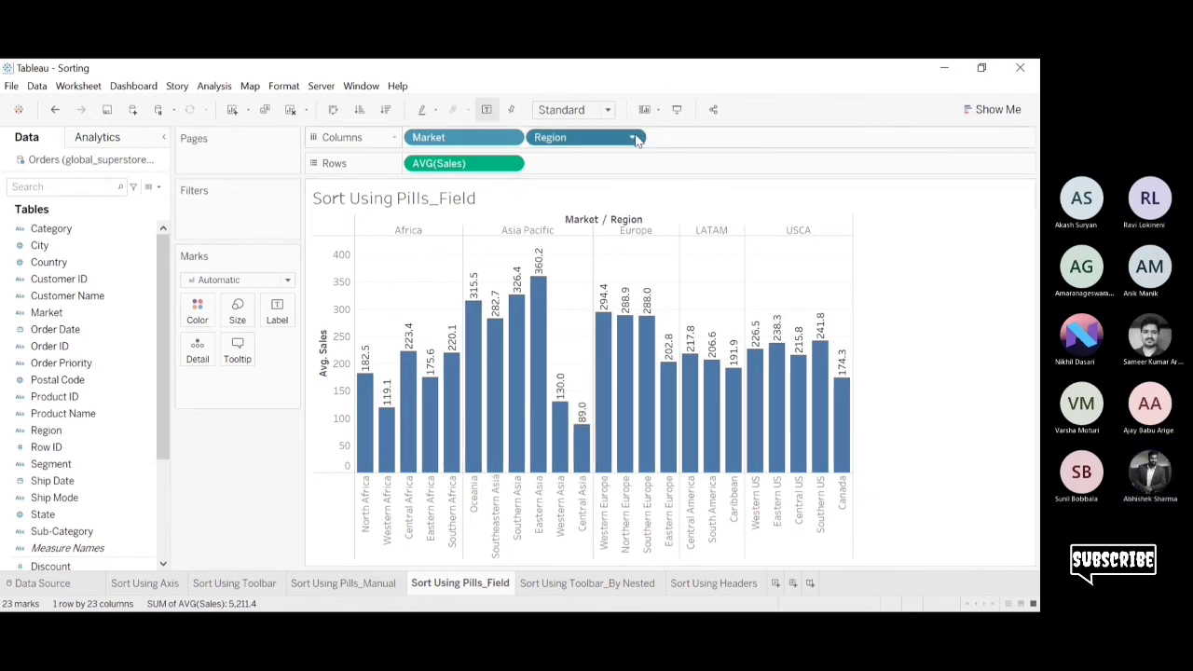
pyautogui.click(580, 233)
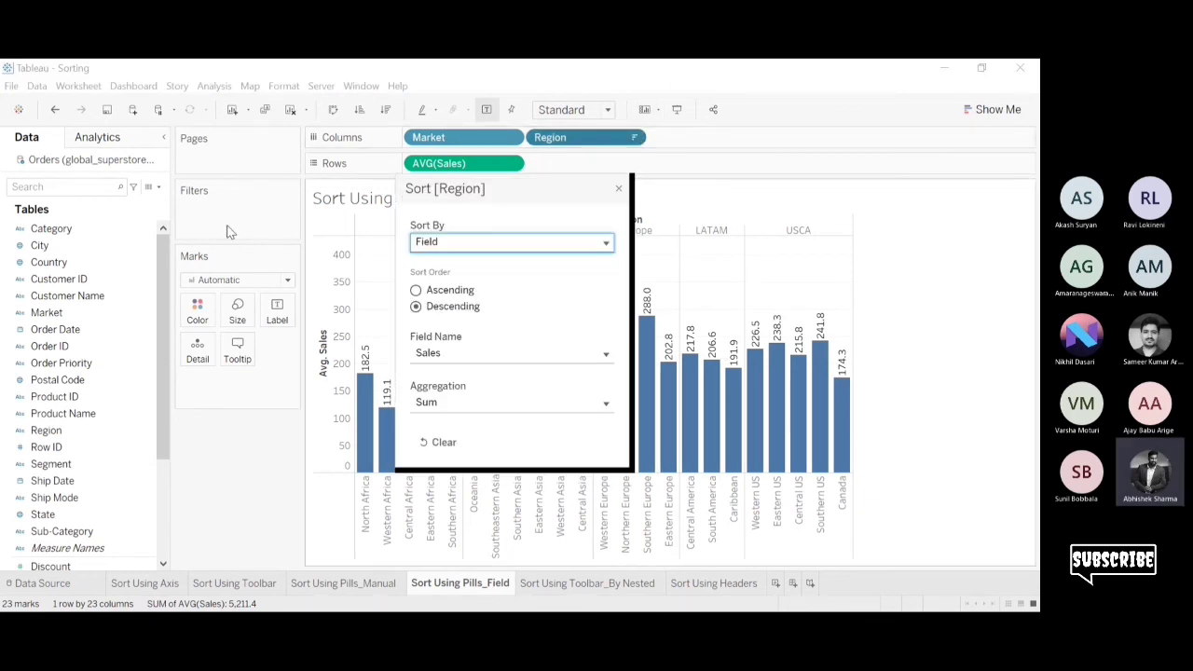
pyautogui.moveTo(424, 187); pyautogui.dragTo(63, 198)
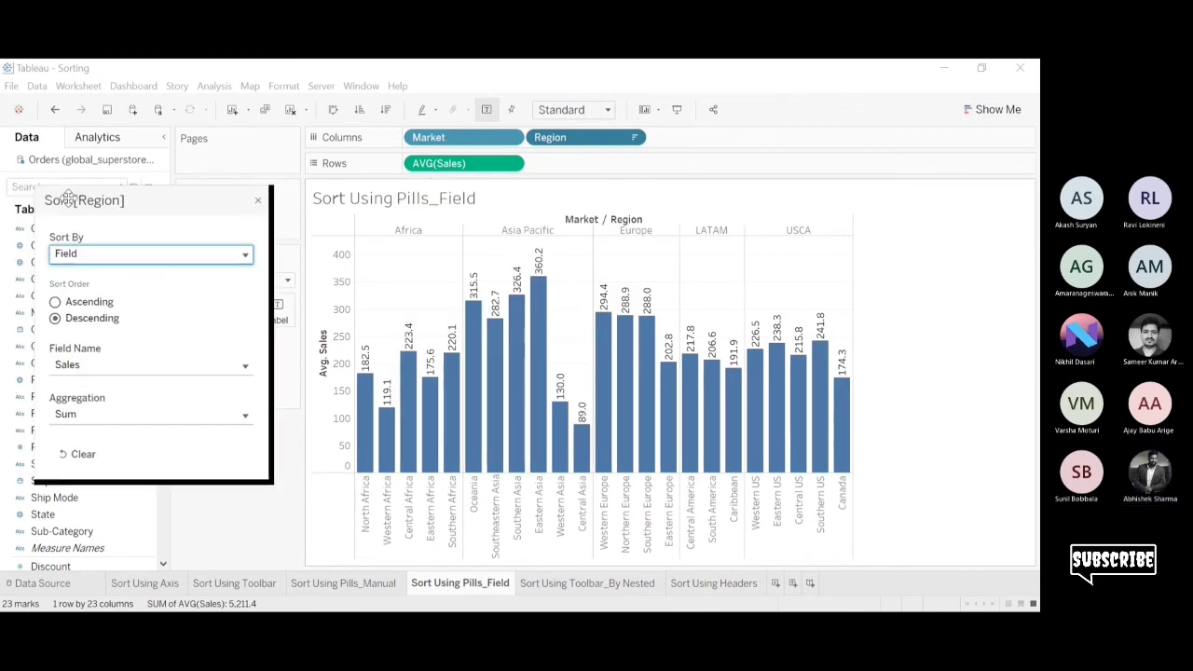
pyautogui.click(97, 449)
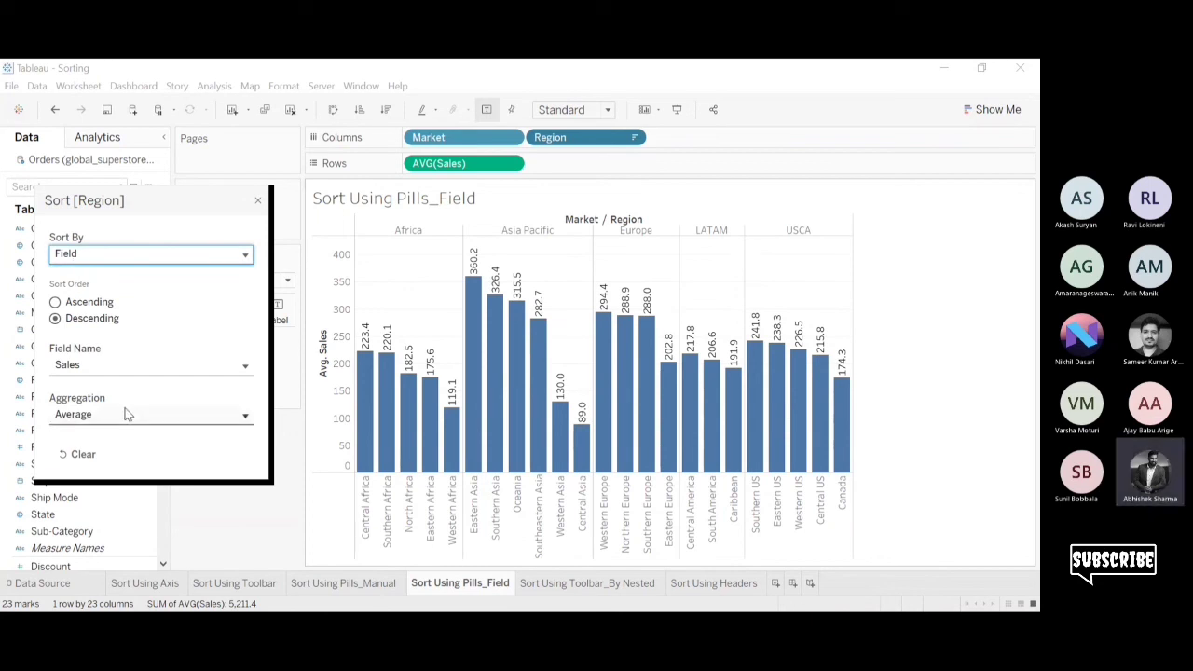
pyautogui.click(258, 203)
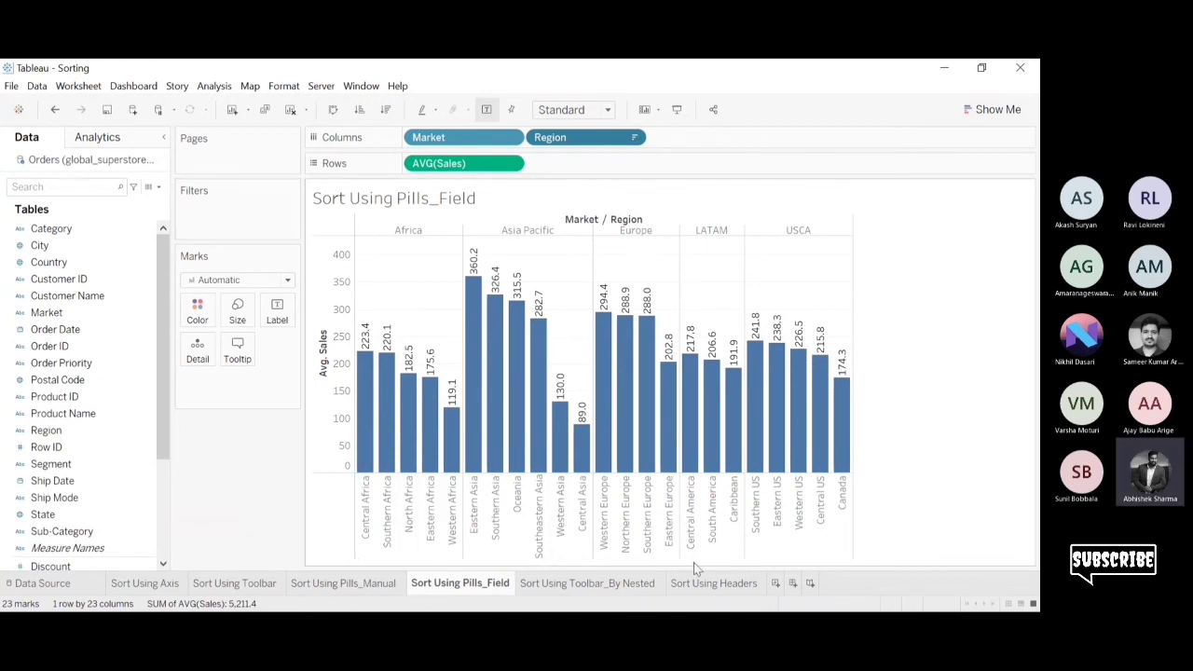
# On the Sort Using Toolbar_By Nested sheet, undo the removal of Region and set its nested Sales sort to ascending.
pyautogui.click(595, 583)
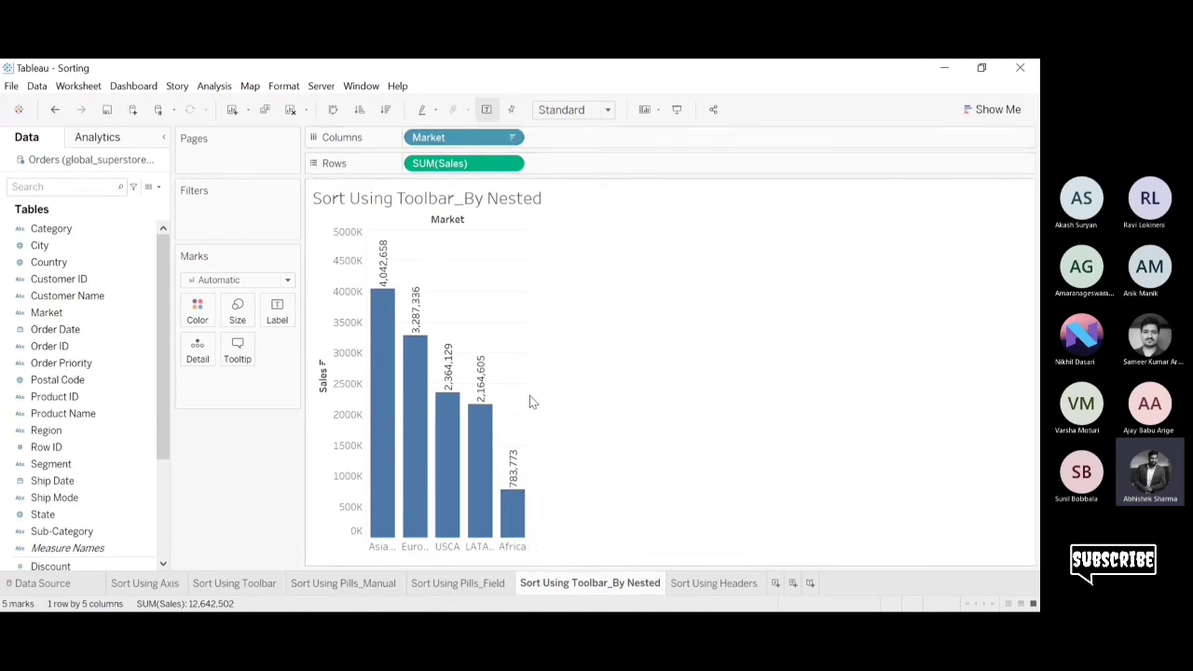
pyautogui.click(53, 110)
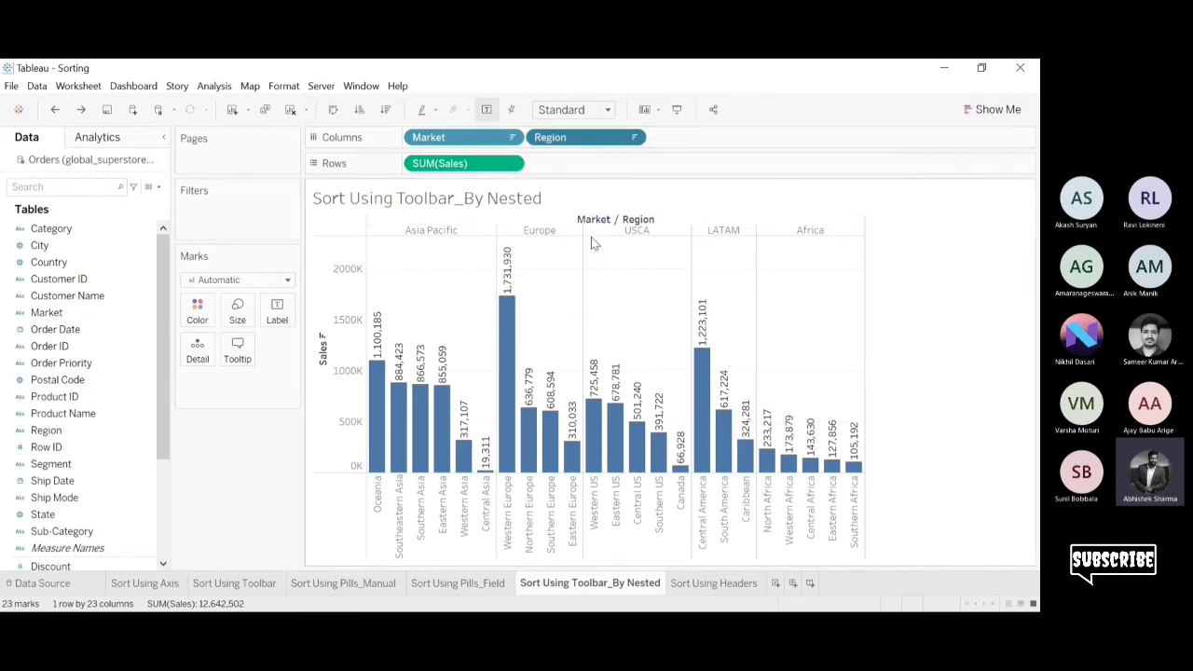
pyautogui.moveTo(546, 190); pyautogui.dragTo(286, 196)
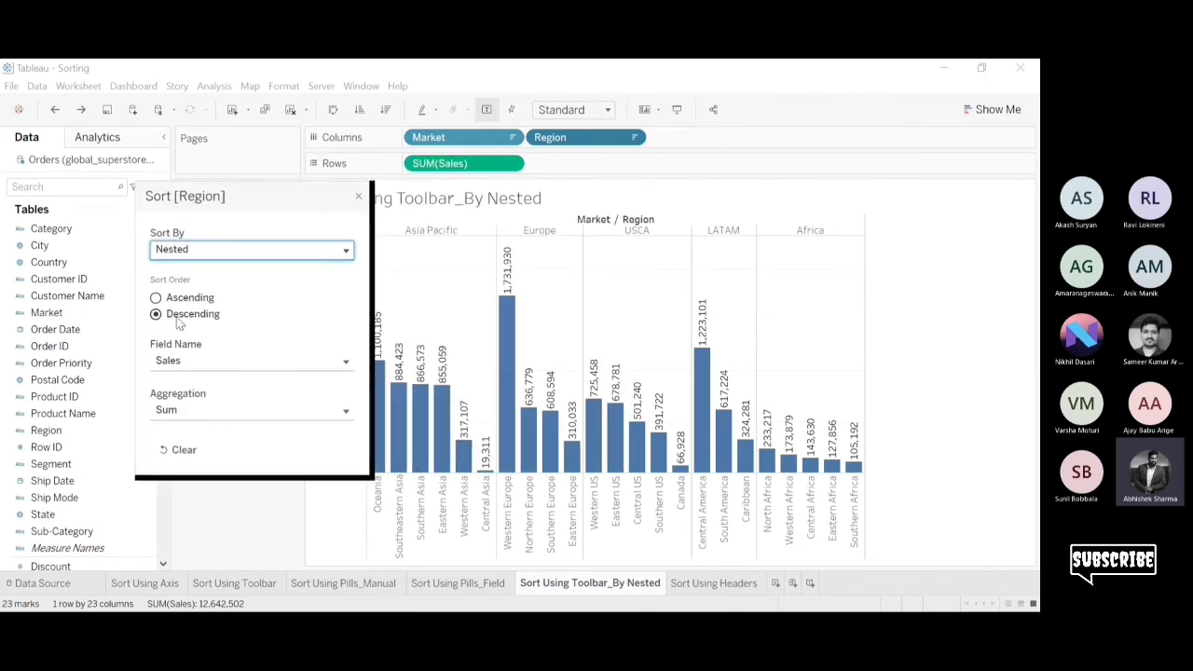
pyautogui.moveTo(301, 195); pyautogui.dragTo(233, 194)
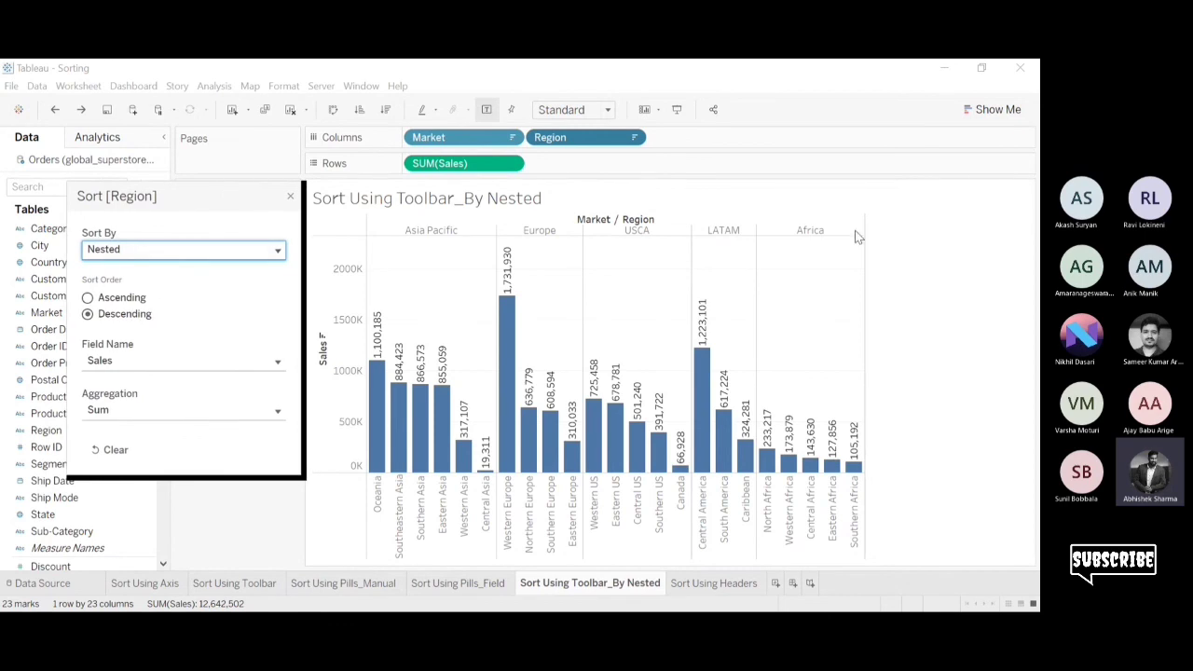
pyautogui.click(89, 298)
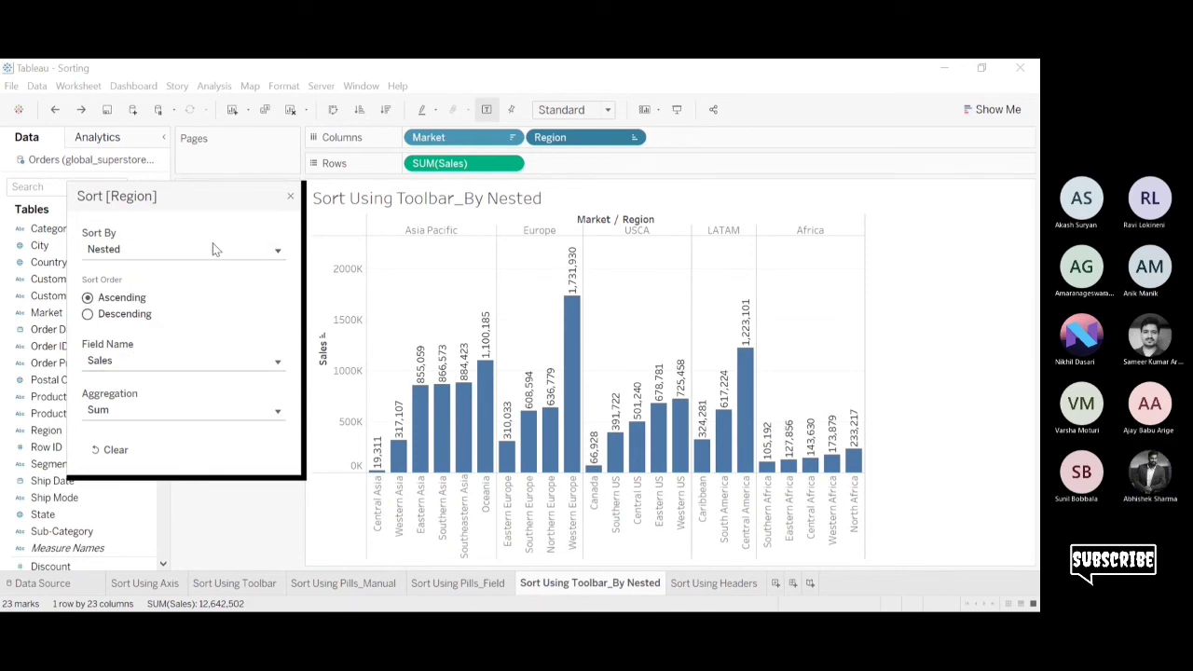
pyautogui.click(290, 196)
# Remove Region from the columns and set Market's nested Sales sort to ascending.
pyautogui.moveTo(622, 133); pyautogui.dragTo(895, 86)
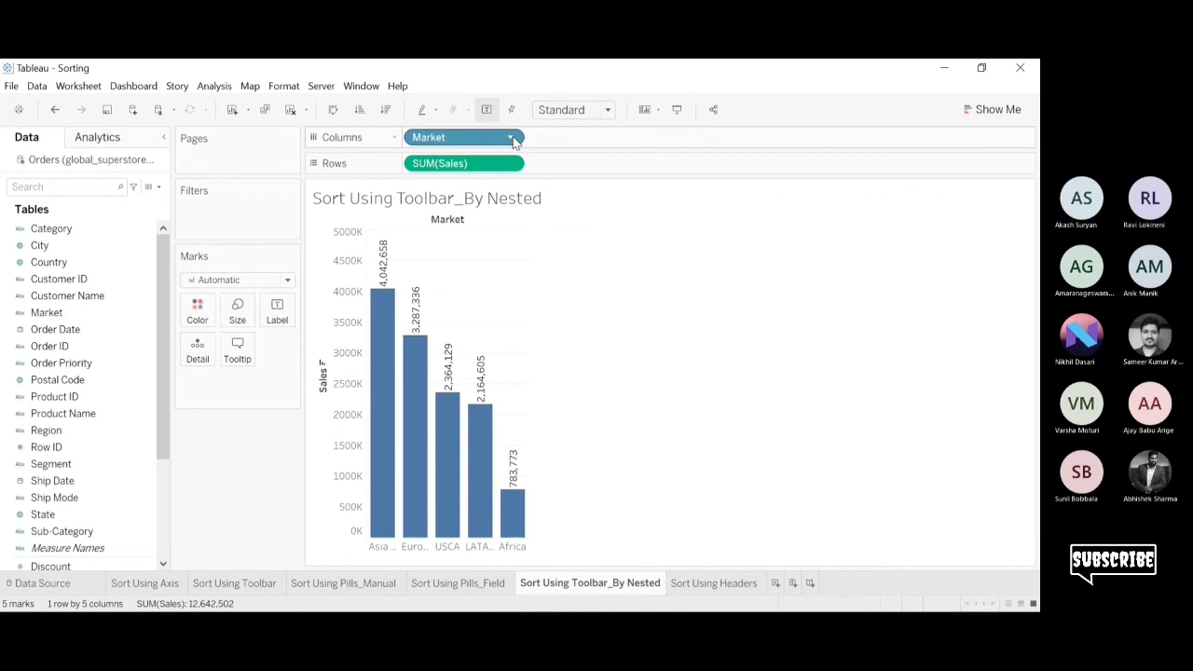
pyautogui.click(464, 228)
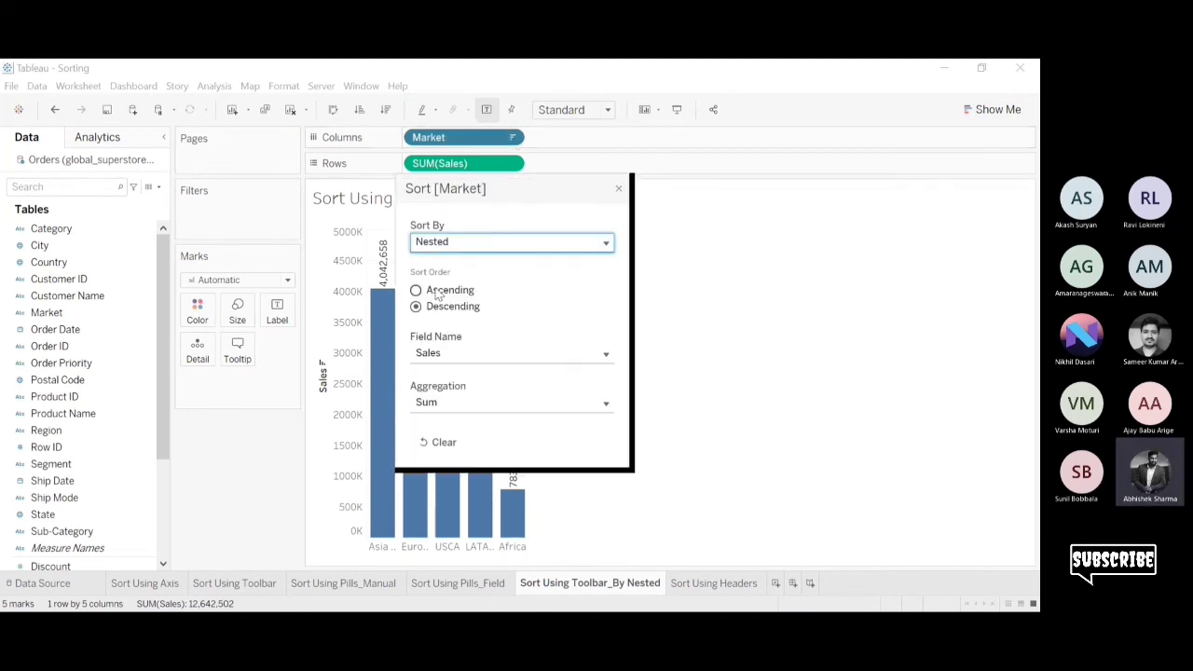
pyautogui.click(416, 291)
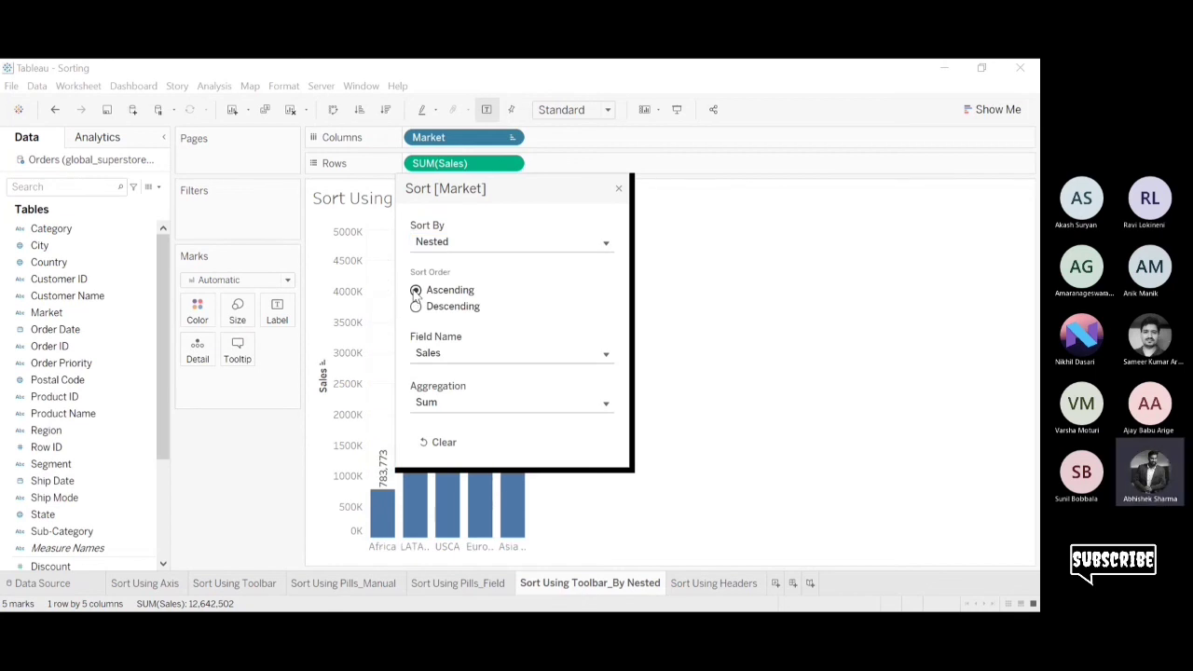
pyautogui.click(619, 190)
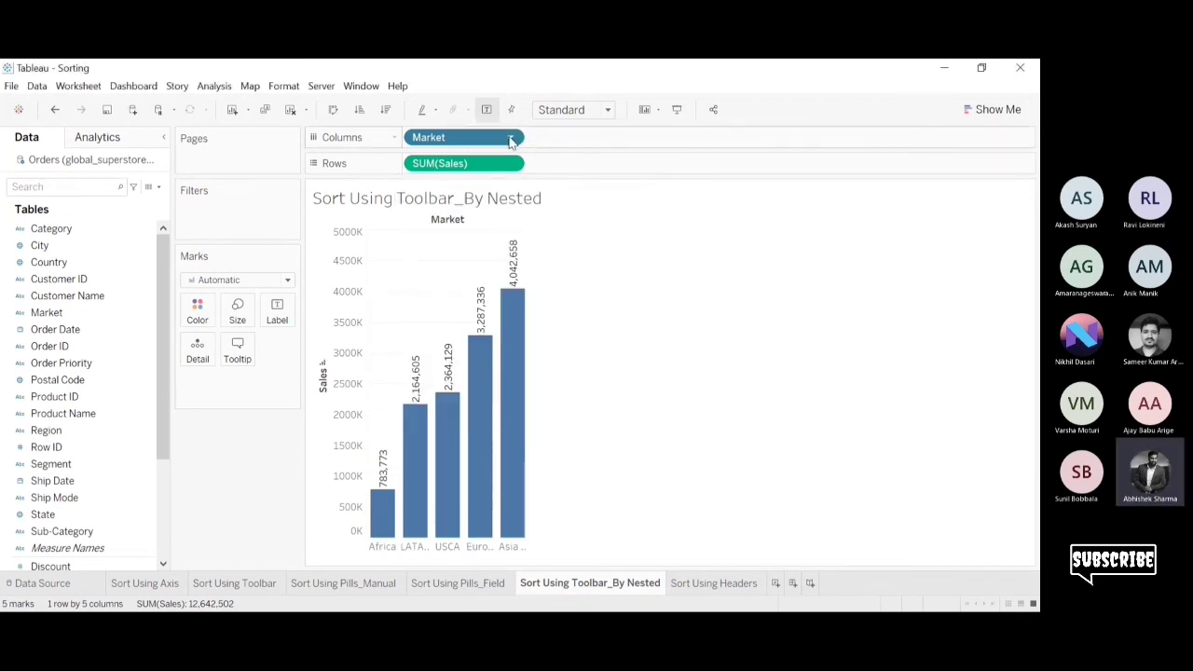
# Undo Market's last sort and add Region to the columns with a nested ascending sort by Sum of Sales.
pyautogui.hotkey('ctrl', 'z')
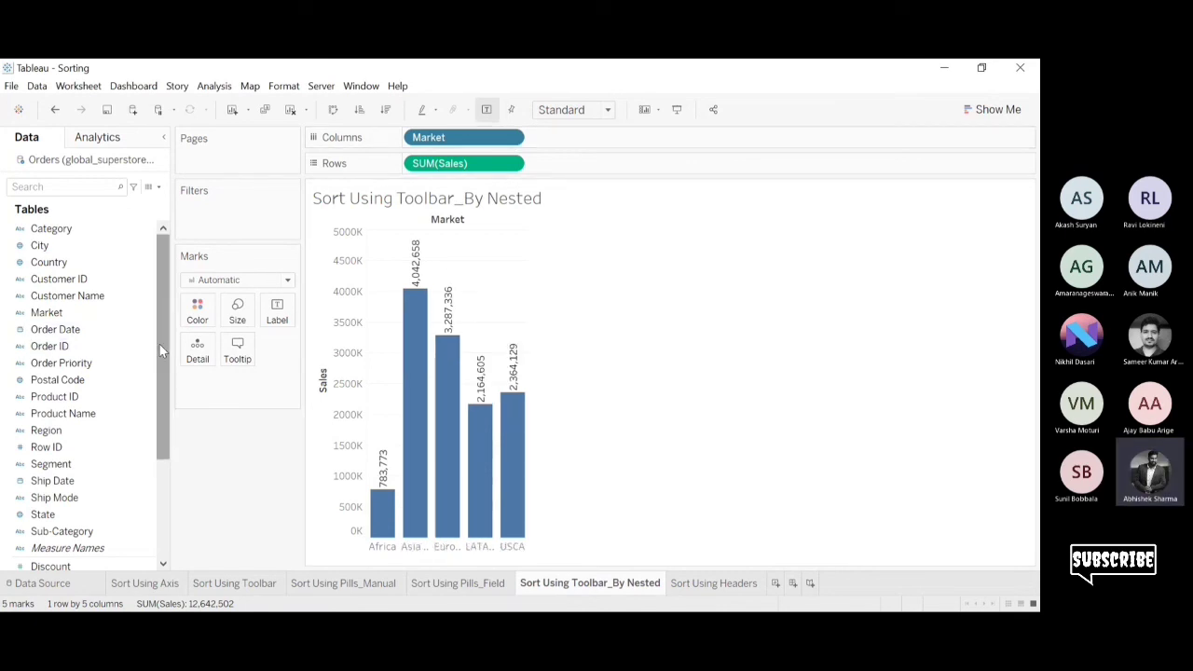
pyautogui.moveTo(74, 431); pyautogui.dragTo(598, 137)
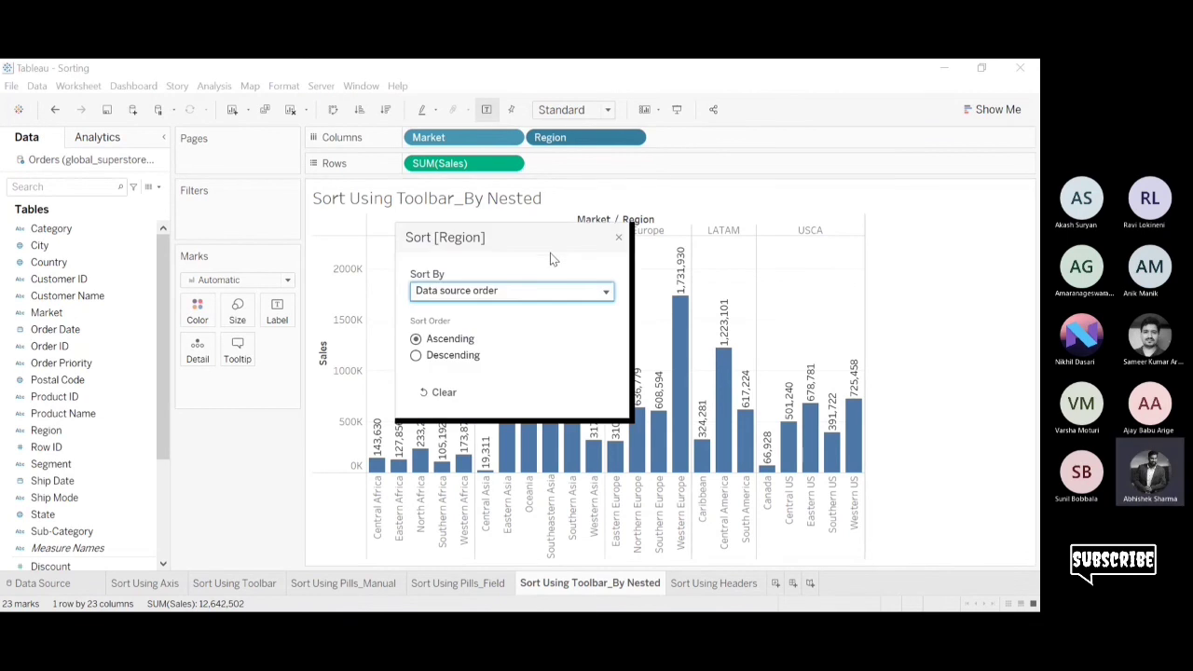
pyautogui.click(534, 298)
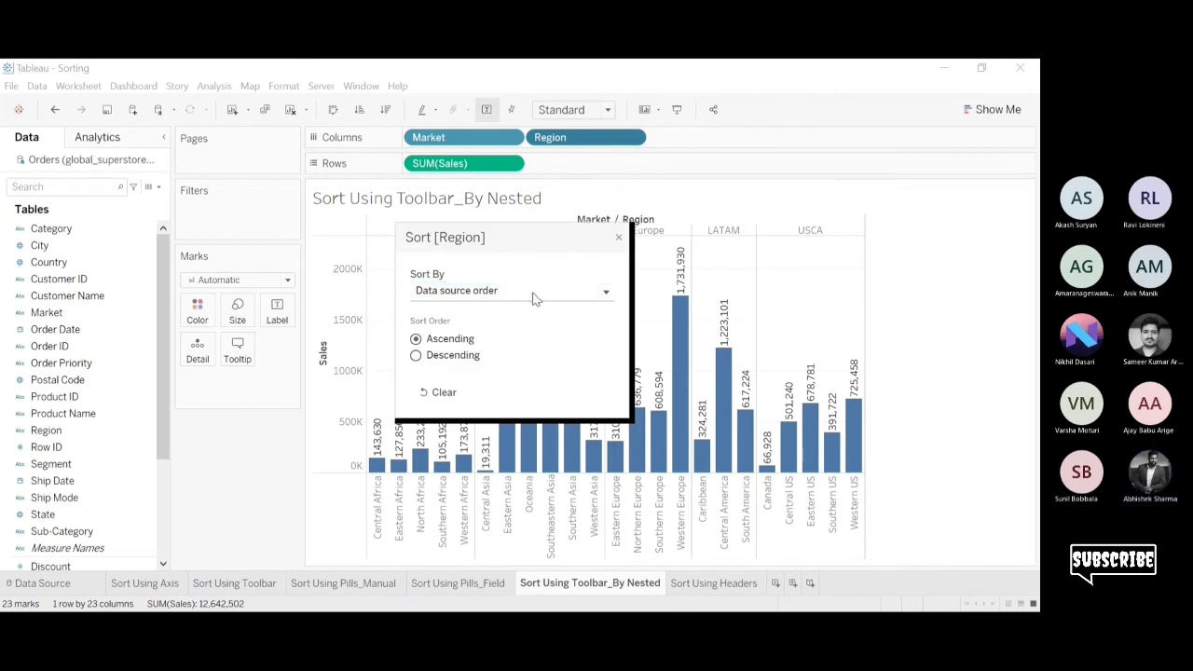
pyautogui.click(460, 367)
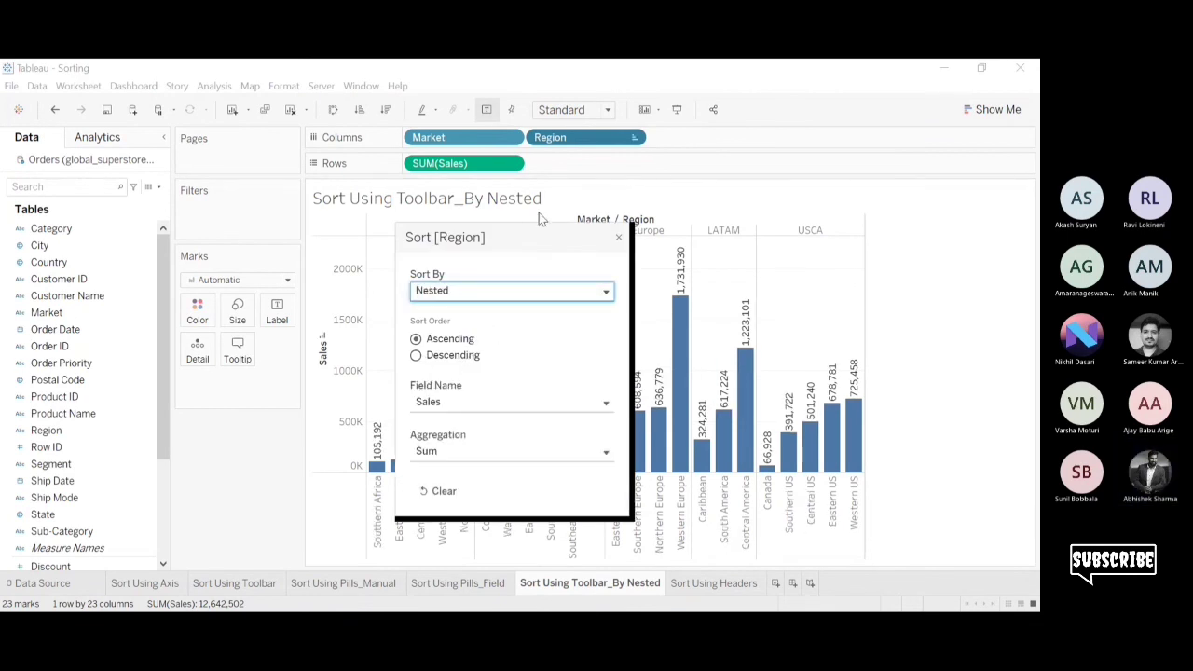
pyautogui.moveTo(520, 232); pyautogui.dragTo(215, 206)
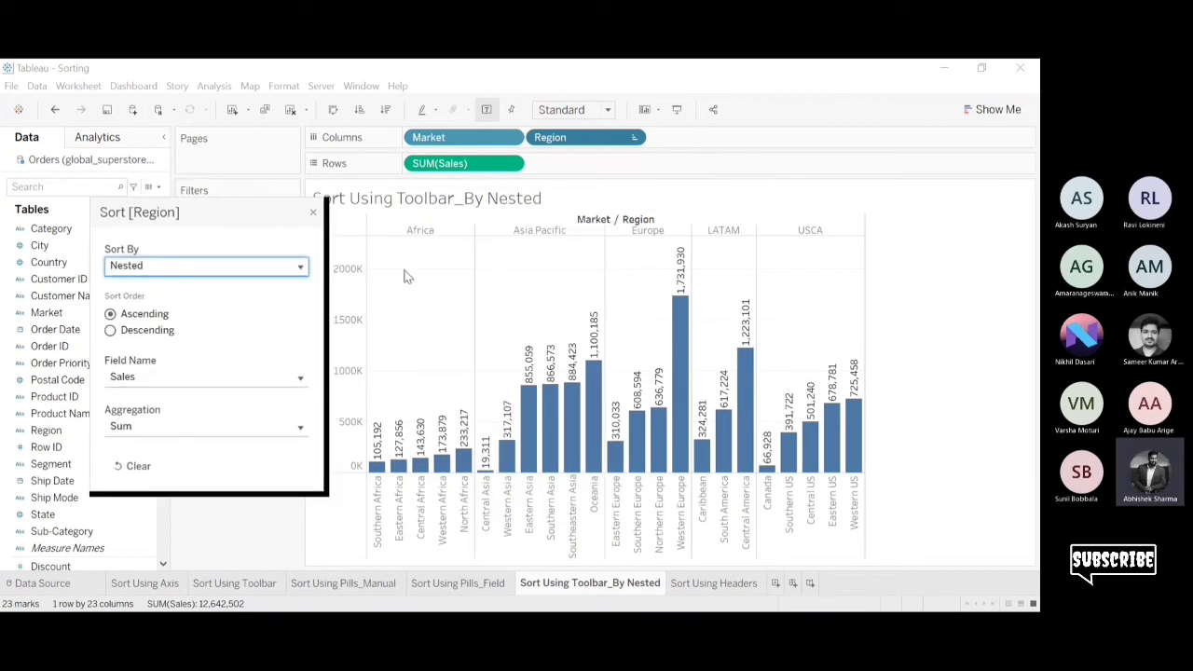
# Switch Region's nested Sales sort to descending order.
pyautogui.click(110, 336)
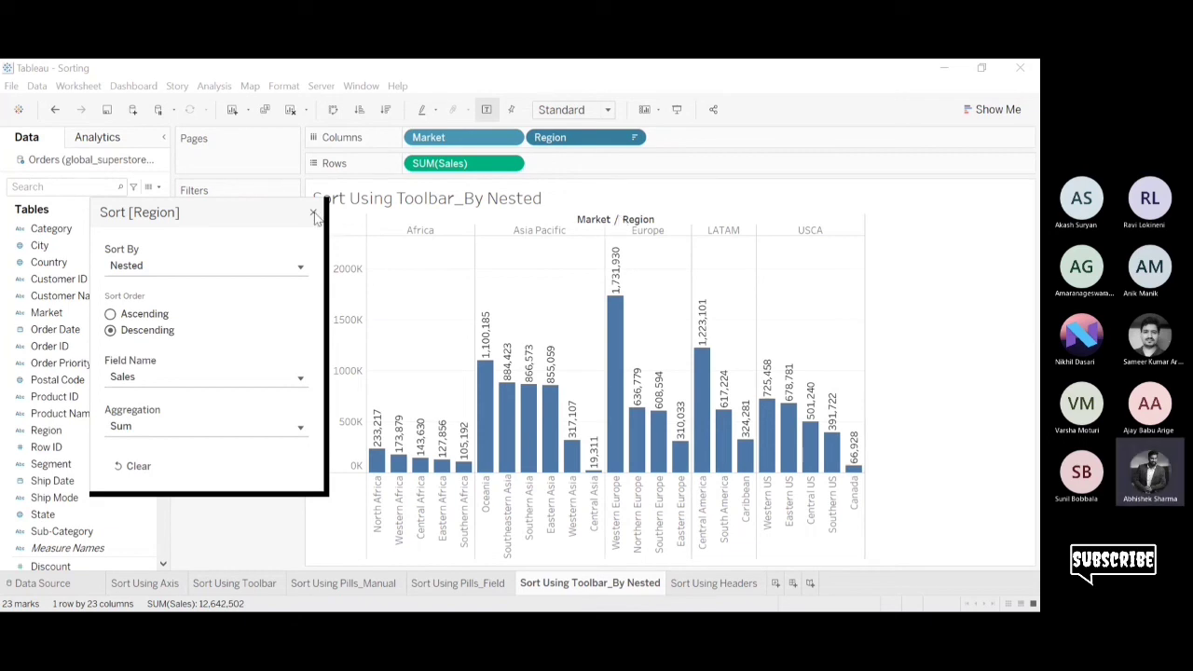
pyautogui.click(111, 314)
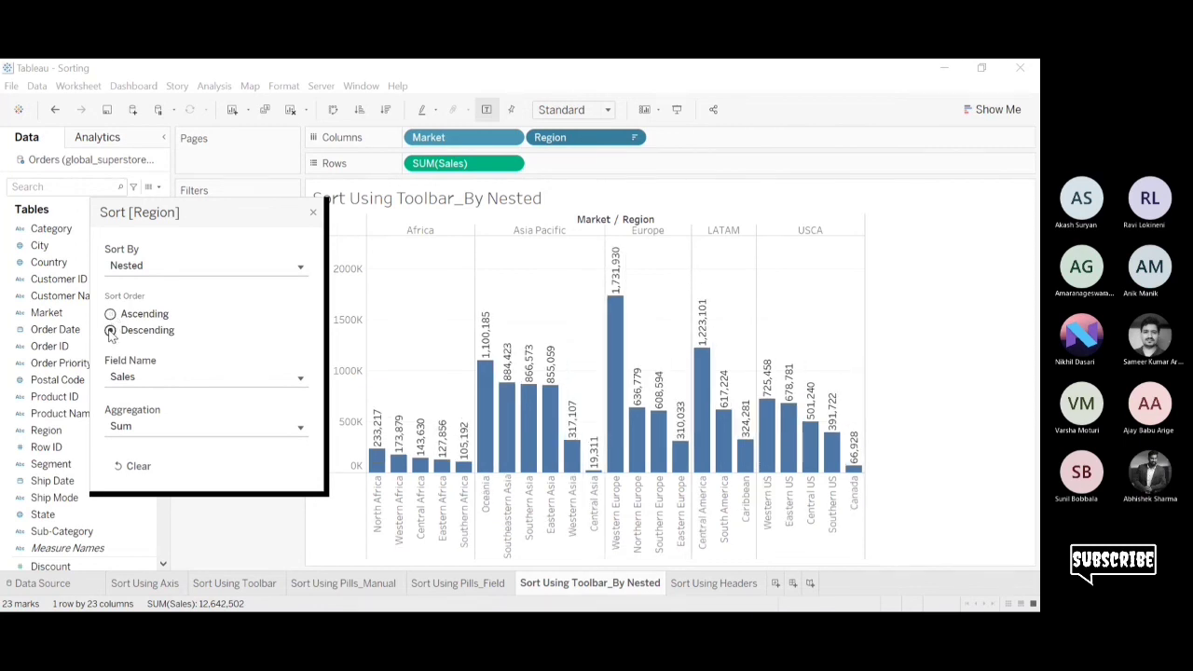
pyautogui.click(314, 215)
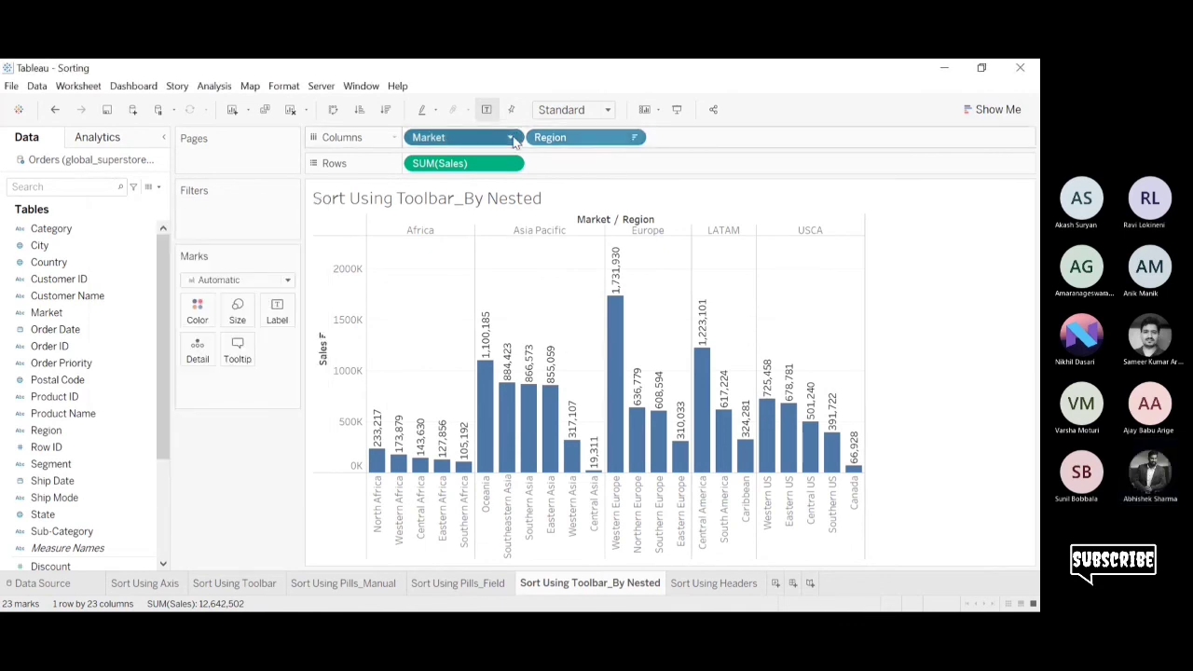
# Sort Market by nested Sales with Sum aggregation in descending order.
pyautogui.click(484, 230)
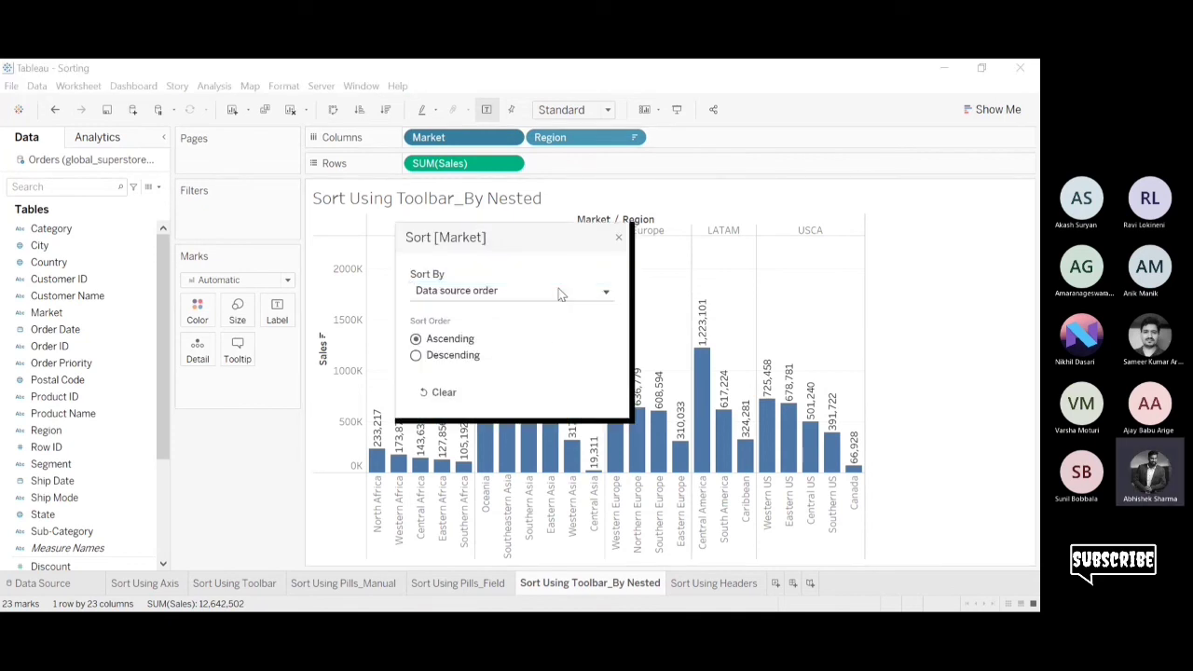
pyautogui.click(444, 371)
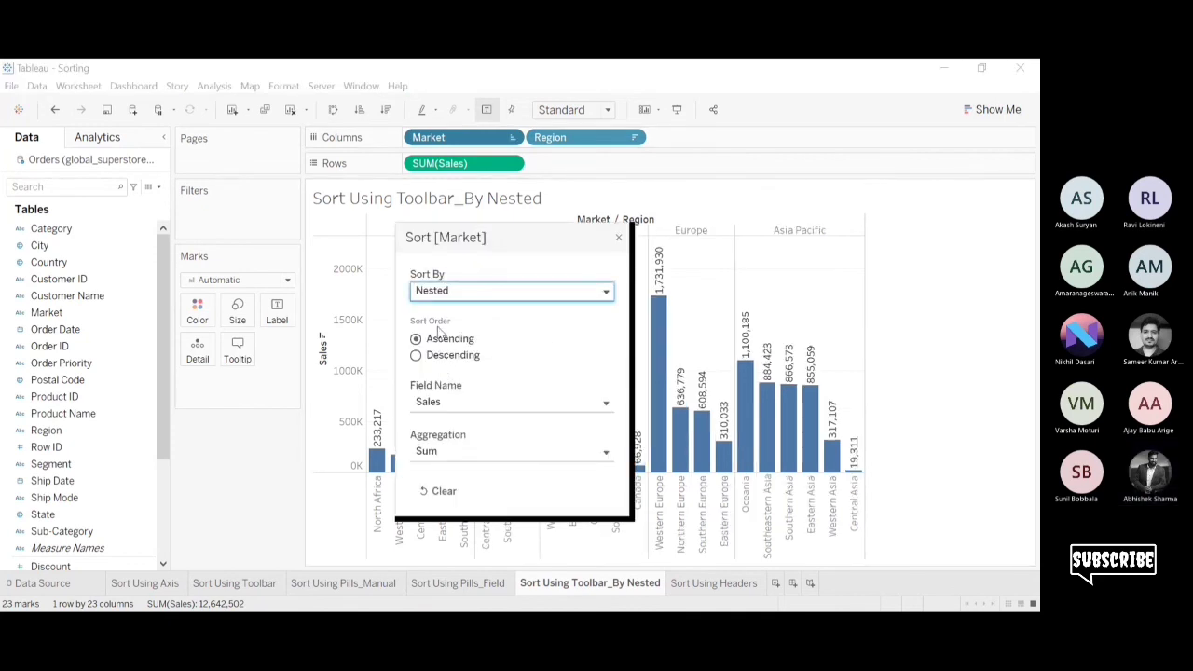
pyautogui.moveTo(544, 237); pyautogui.dragTo(218, 217)
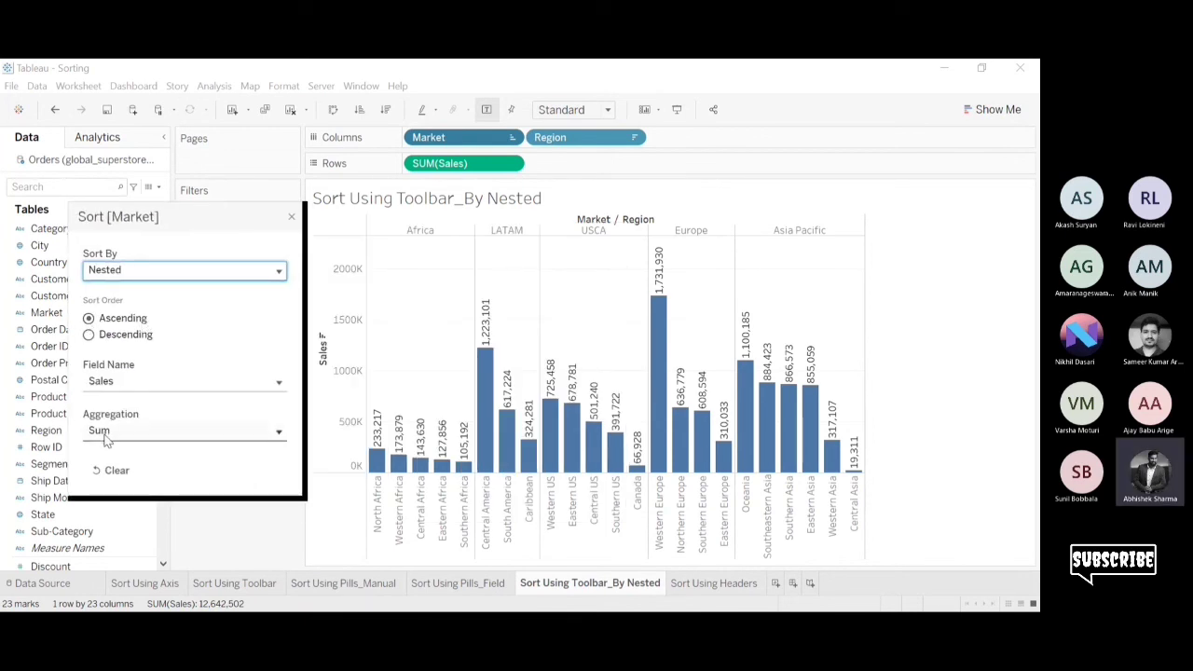
pyautogui.click(89, 335)
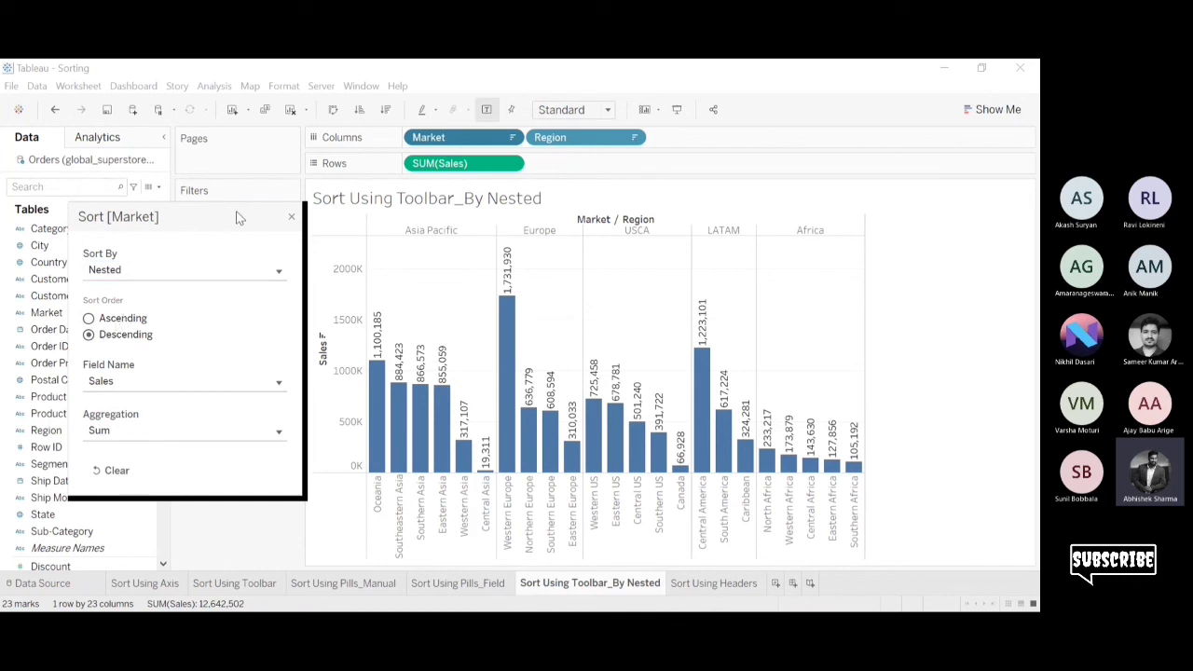
# Change Market's descending Sales sort from nested to sorting by field.
pyautogui.click(277, 270)
pyautogui.click(133, 322)
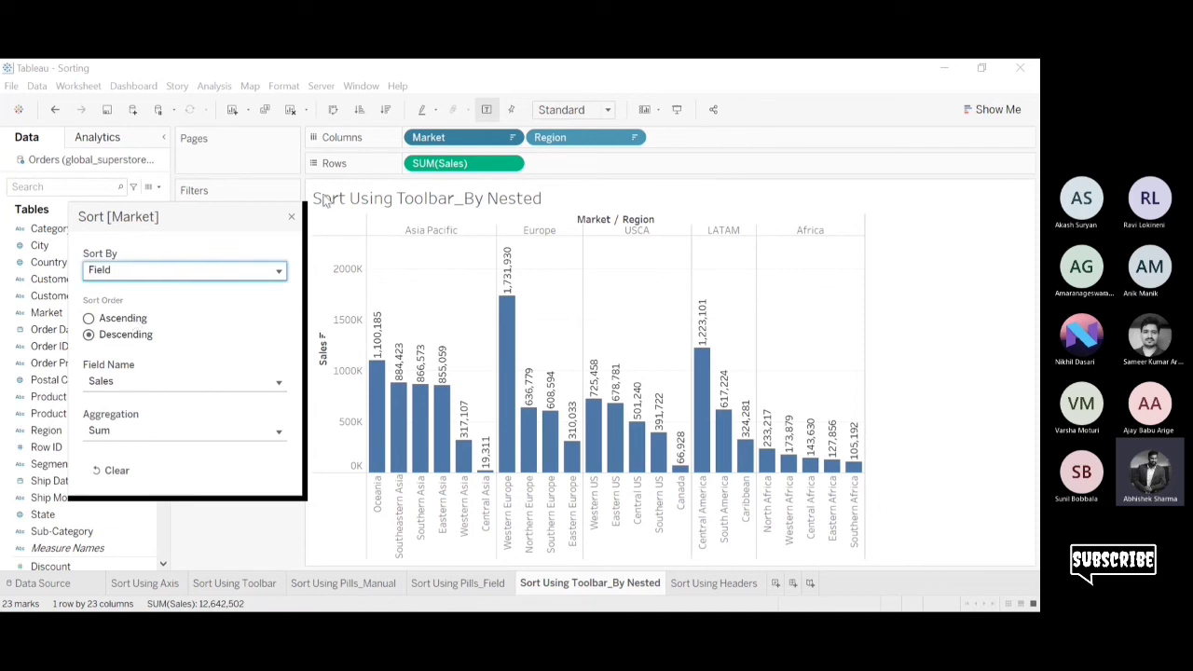
pyautogui.click(291, 220)
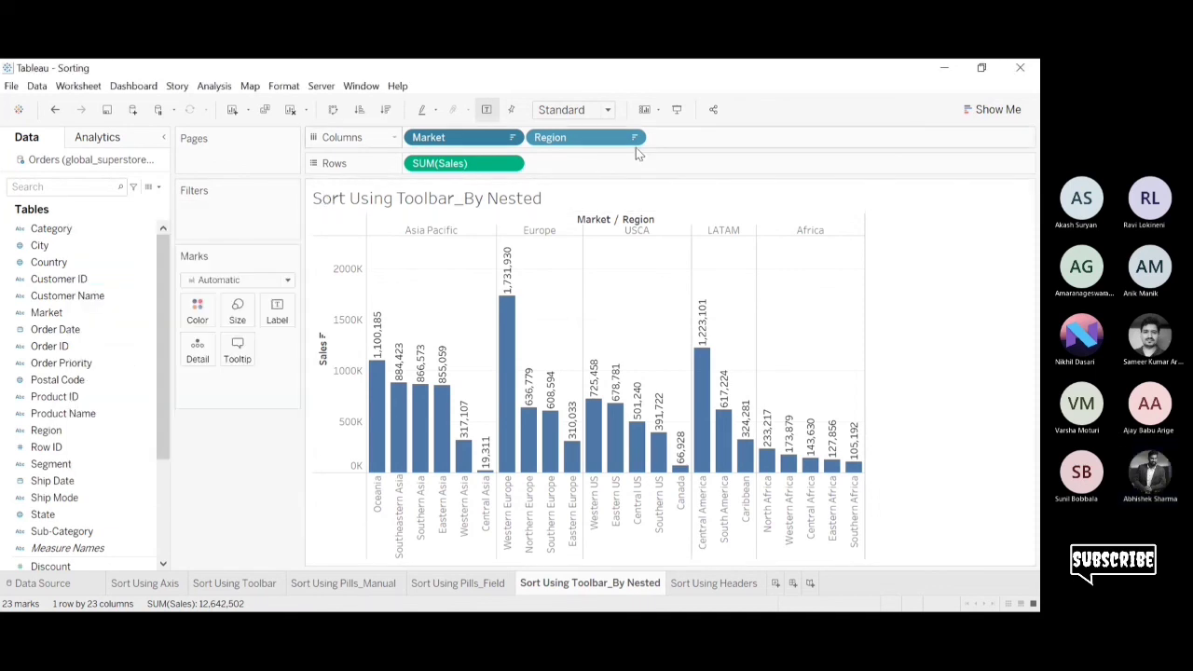
# Sort Region by field in ascending order of Sales with Sum aggregation.
pyautogui.click(589, 235)
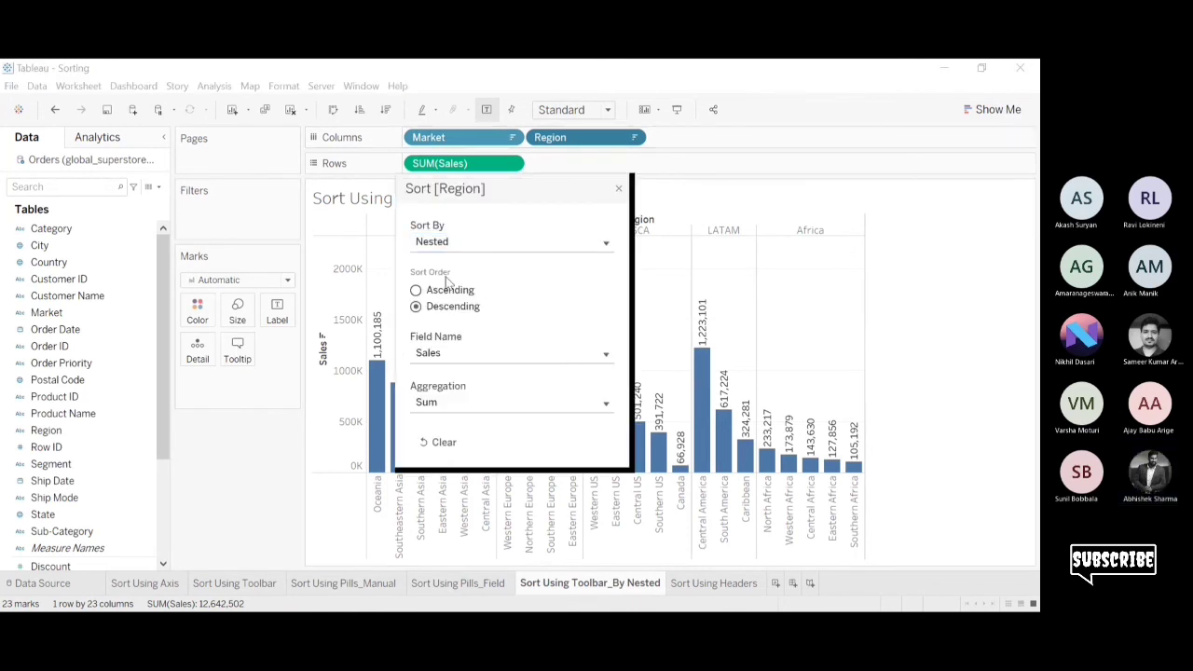
pyautogui.click(440, 290)
pyautogui.click(416, 291)
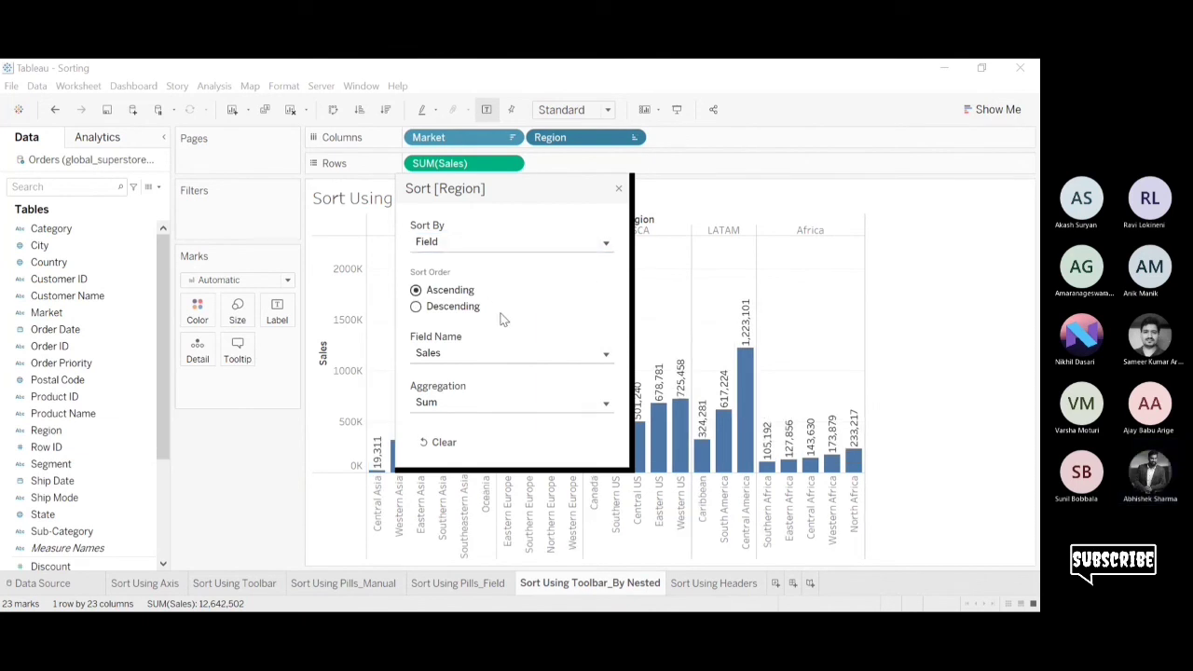
pyautogui.click(620, 191)
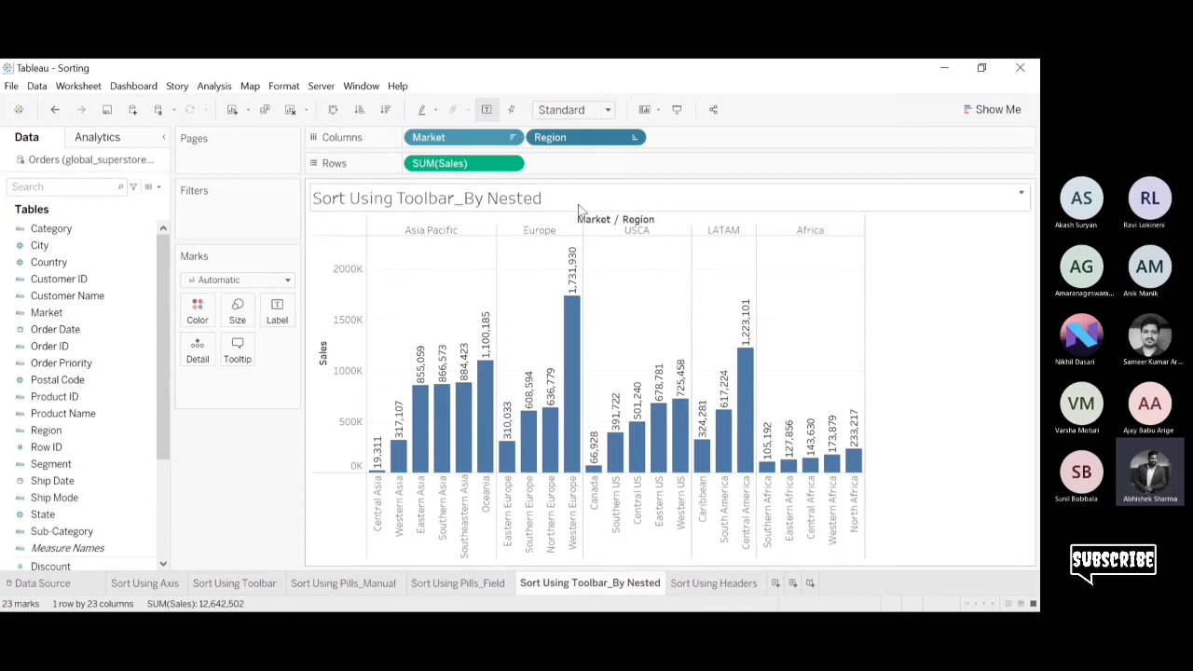
# Remove Region from the columns and undo the removal.
pyautogui.moveTo(588, 141); pyautogui.dragTo(908, 96)
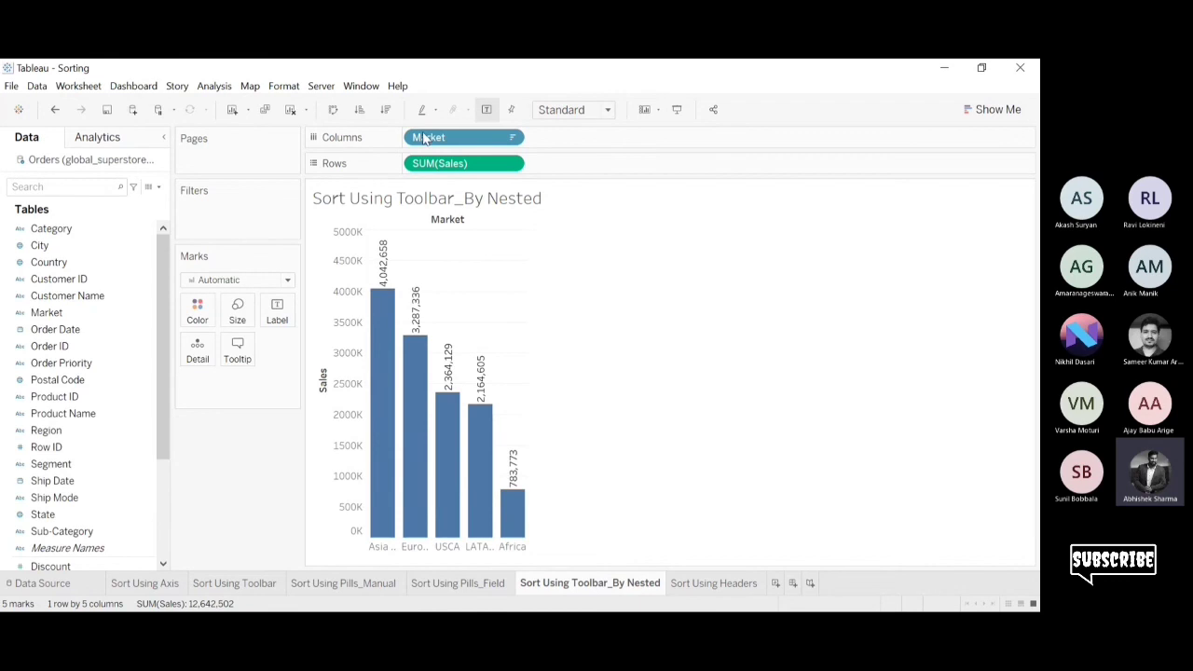
pyautogui.click(58, 109)
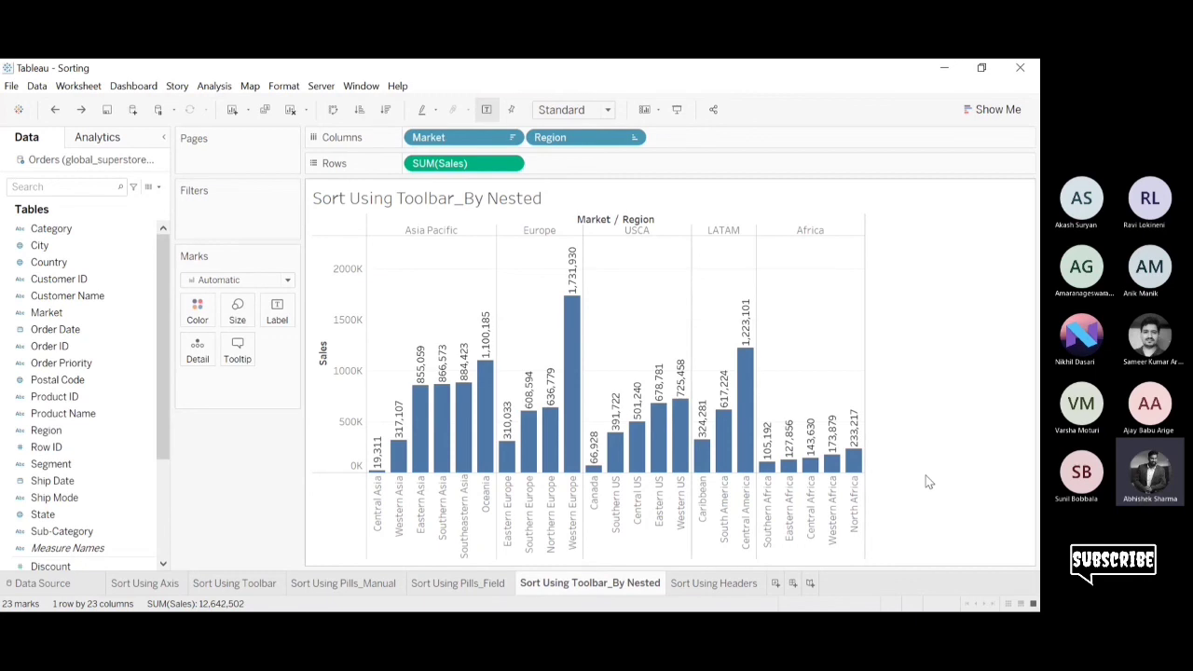
# On the Sort Using Headers sheet, take Category off the colour marks and assign it to colour again.
pyautogui.click(705, 583)
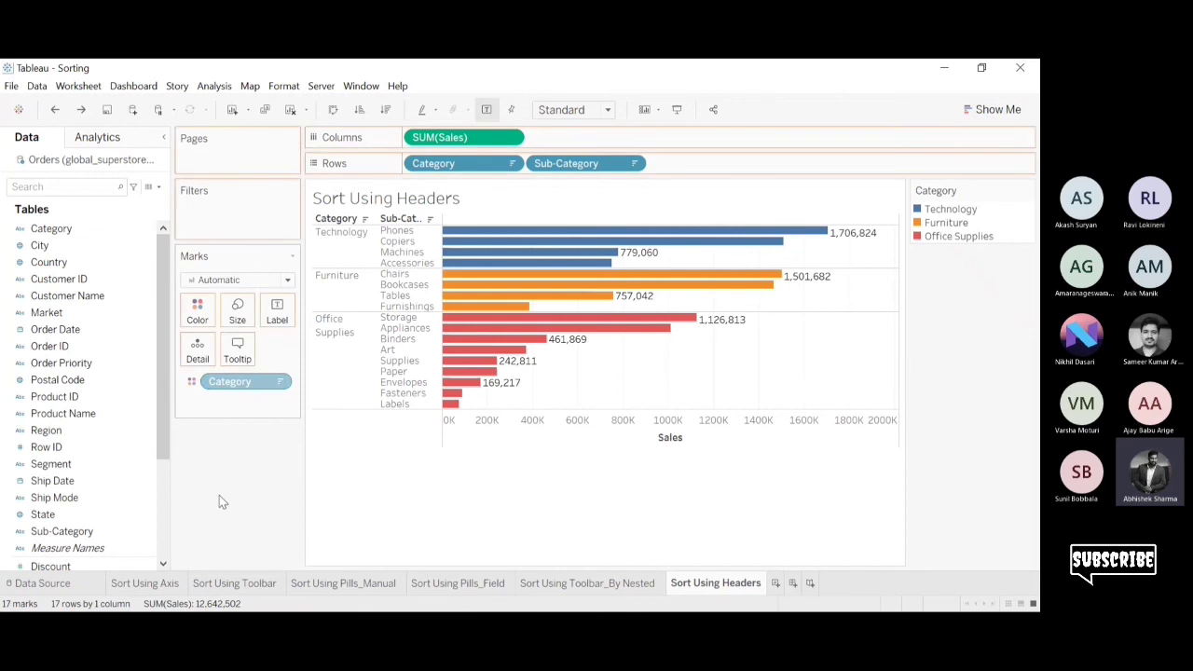
pyautogui.moveTo(246, 382); pyautogui.dragTo(220, 495)
pyautogui.moveTo(56, 229); pyautogui.dragTo(198, 322)
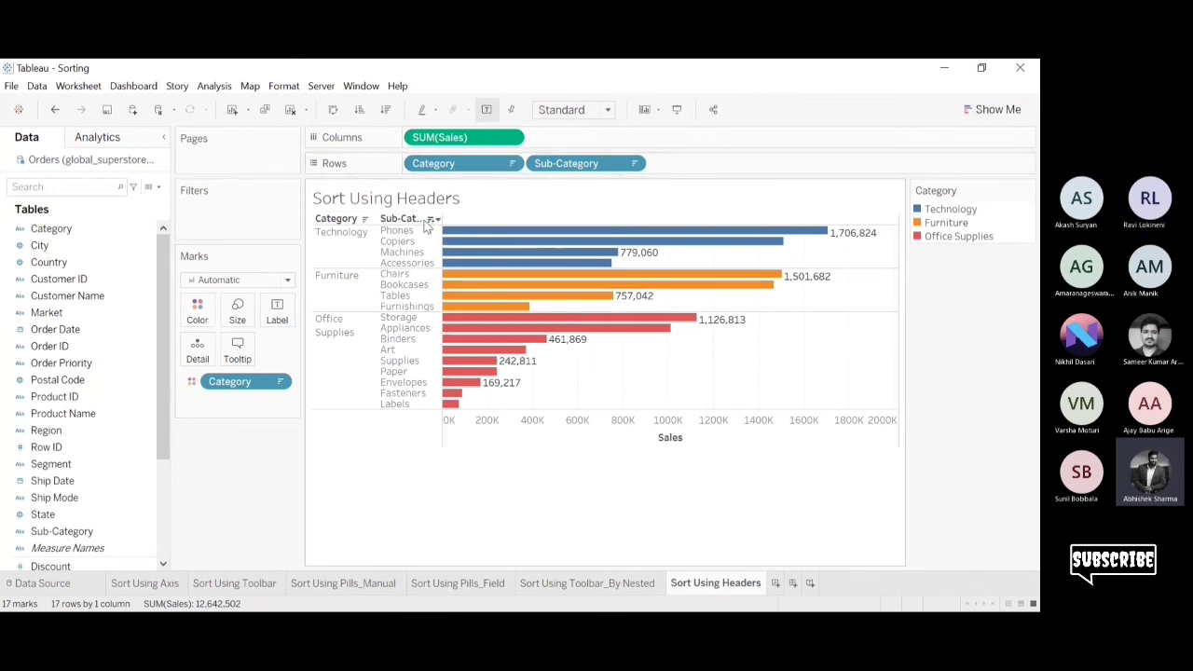
# Use the chart headers to sort Sub-Category by ascending Sales and cycle Category's sort to reverse alphabetical order.
pyautogui.click(428, 220)
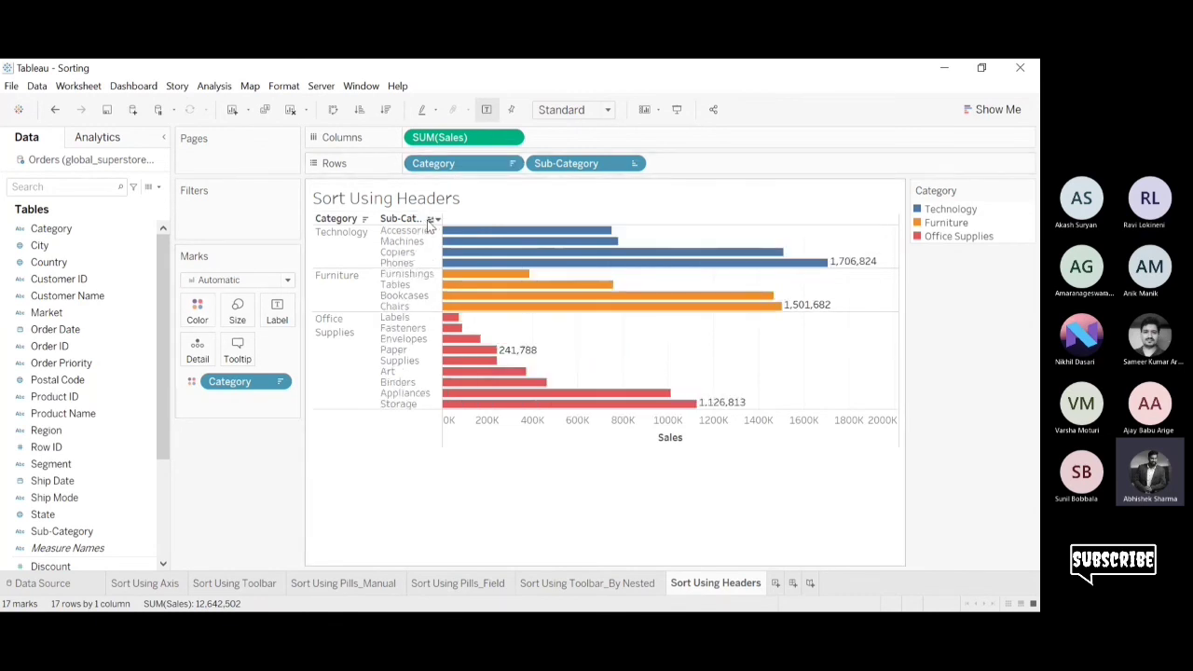
pyautogui.click(366, 220)
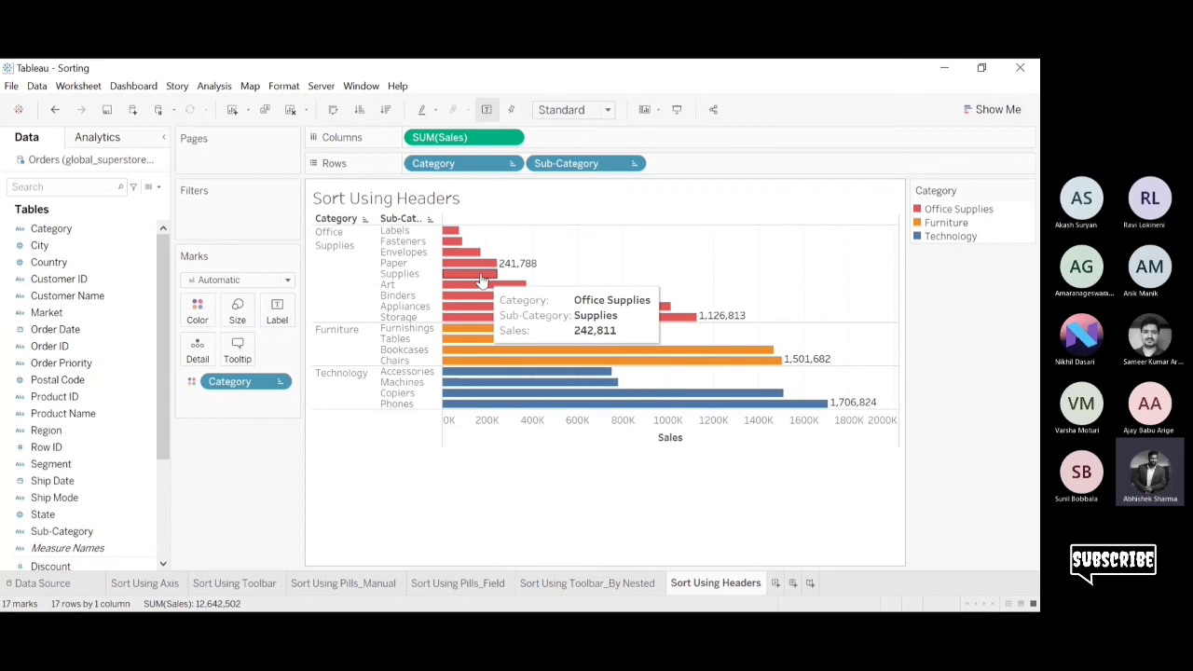
pyautogui.click(368, 219)
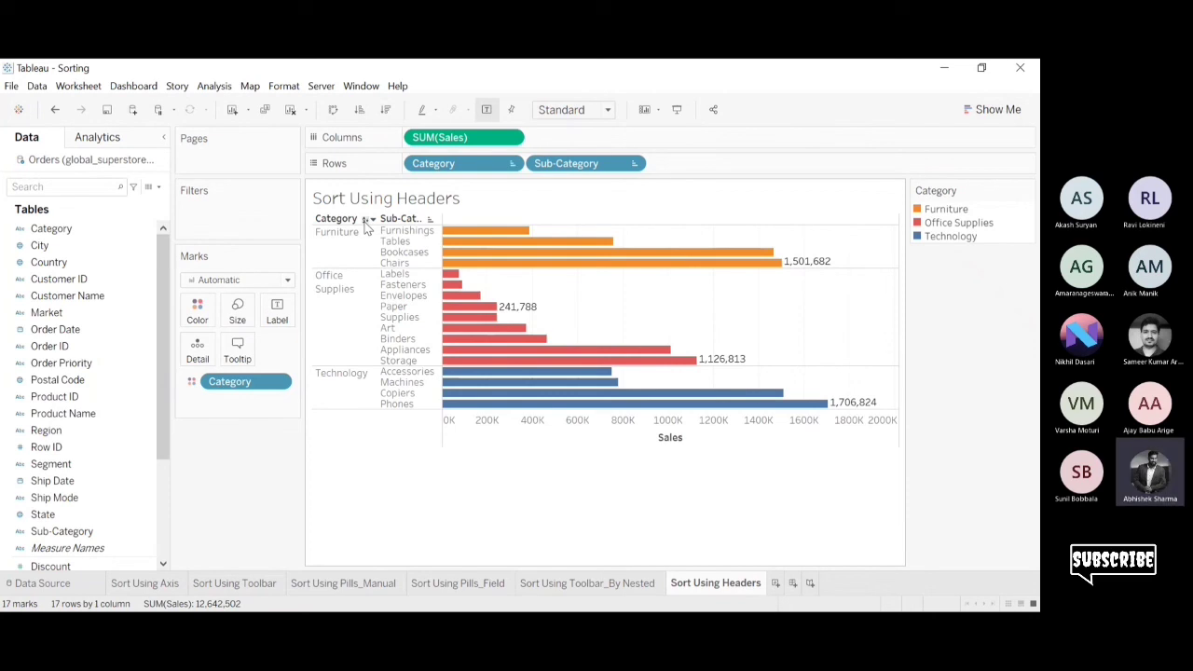
pyautogui.click(366, 219)
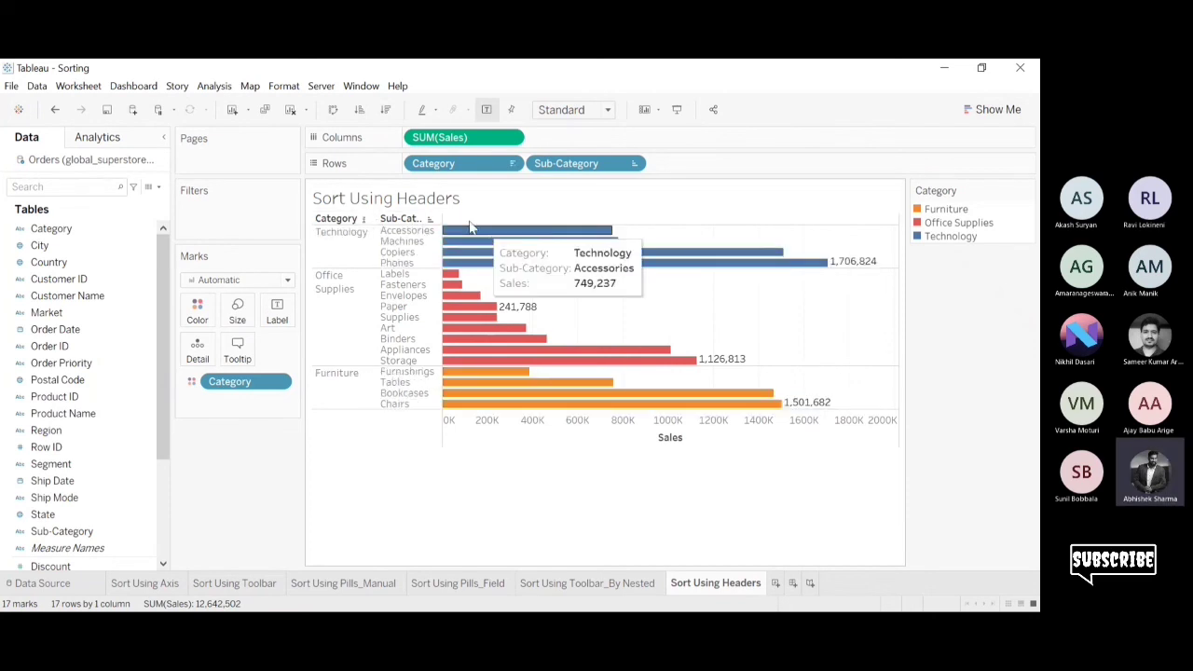
# Cycle the Sub-Category header through its alphabetical sort orders and set it to descending Sales within each category.
pyautogui.click(433, 219)
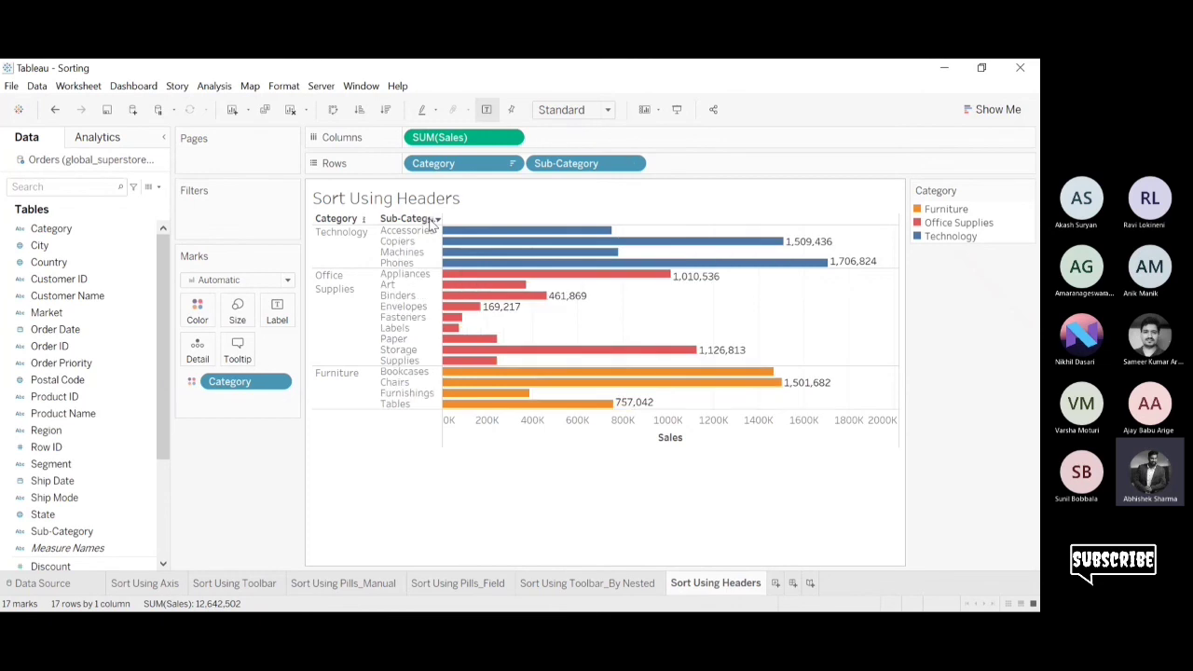
pyautogui.click(432, 221)
pyautogui.click(432, 220)
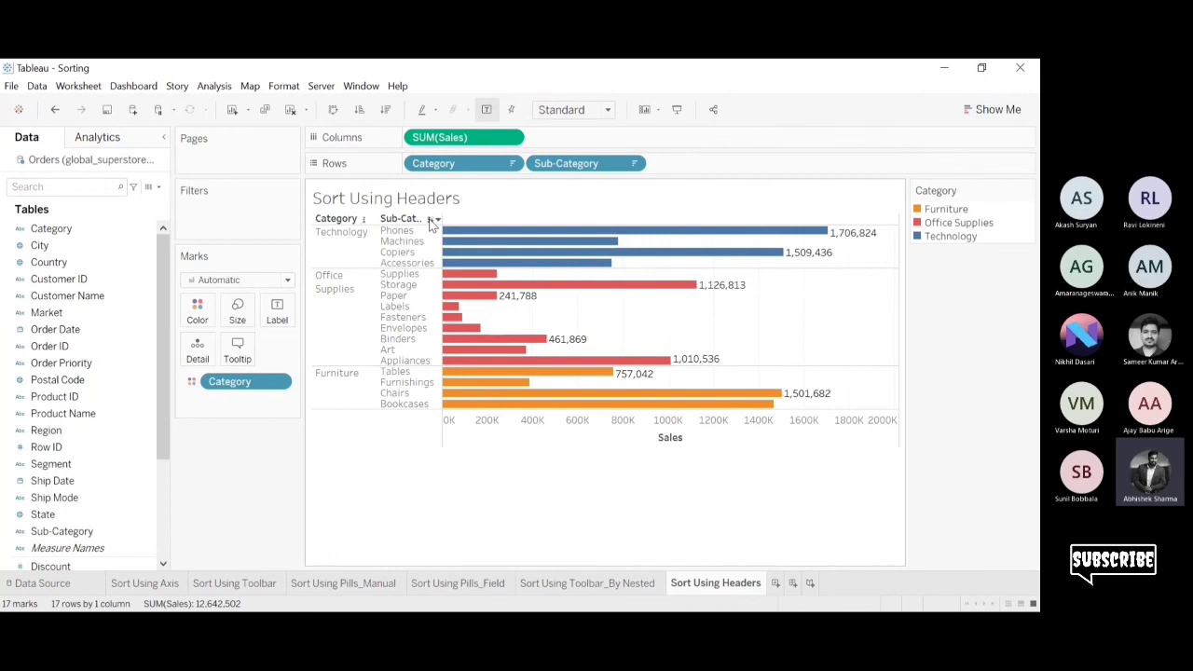
pyautogui.click(431, 221)
pyautogui.click(431, 221)
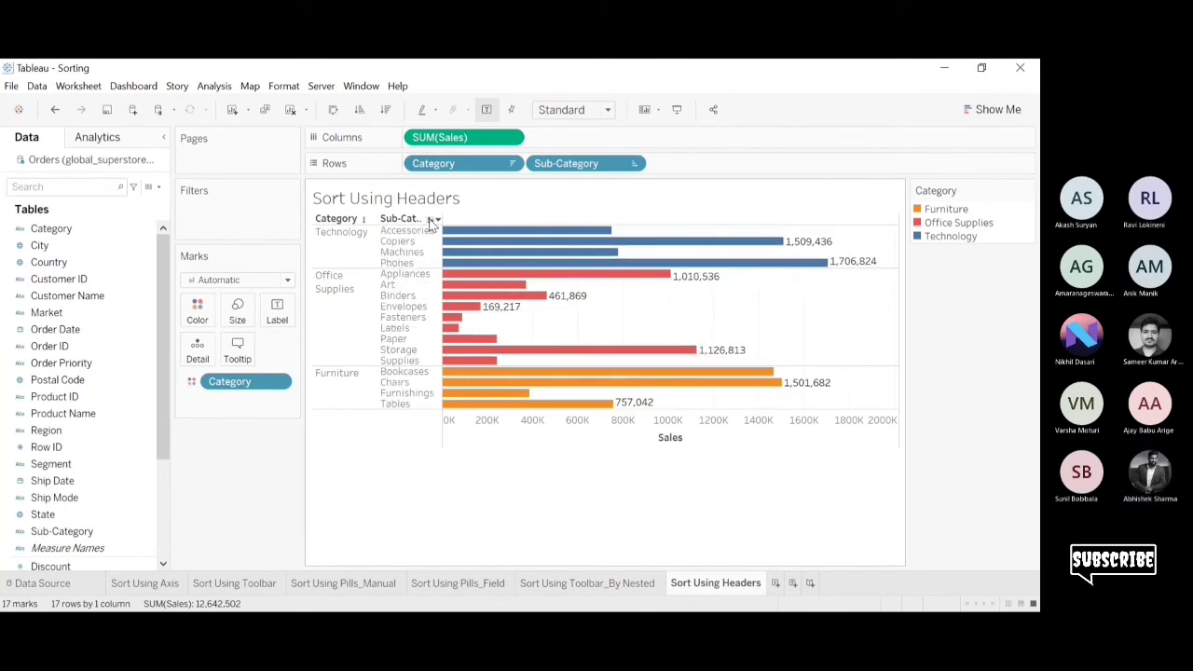
pyautogui.click(433, 220)
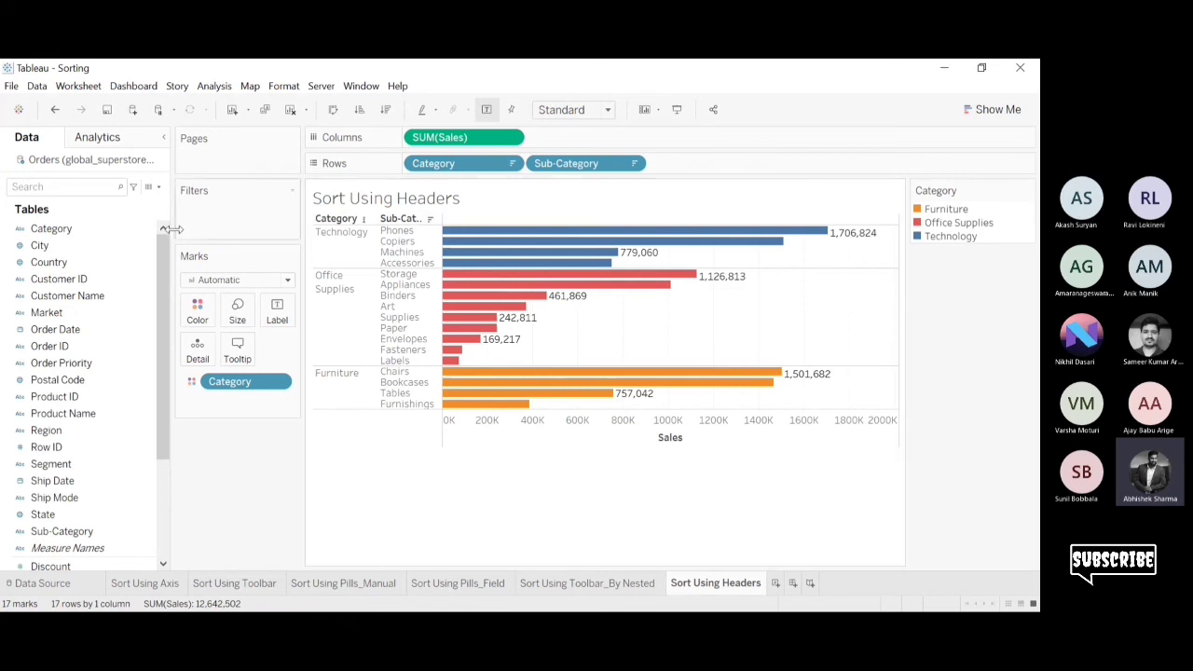
# Compare the Sort Using Toolbar_By Nested sheet with the Sort Using Headers sheet.
pyautogui.click(550, 581)
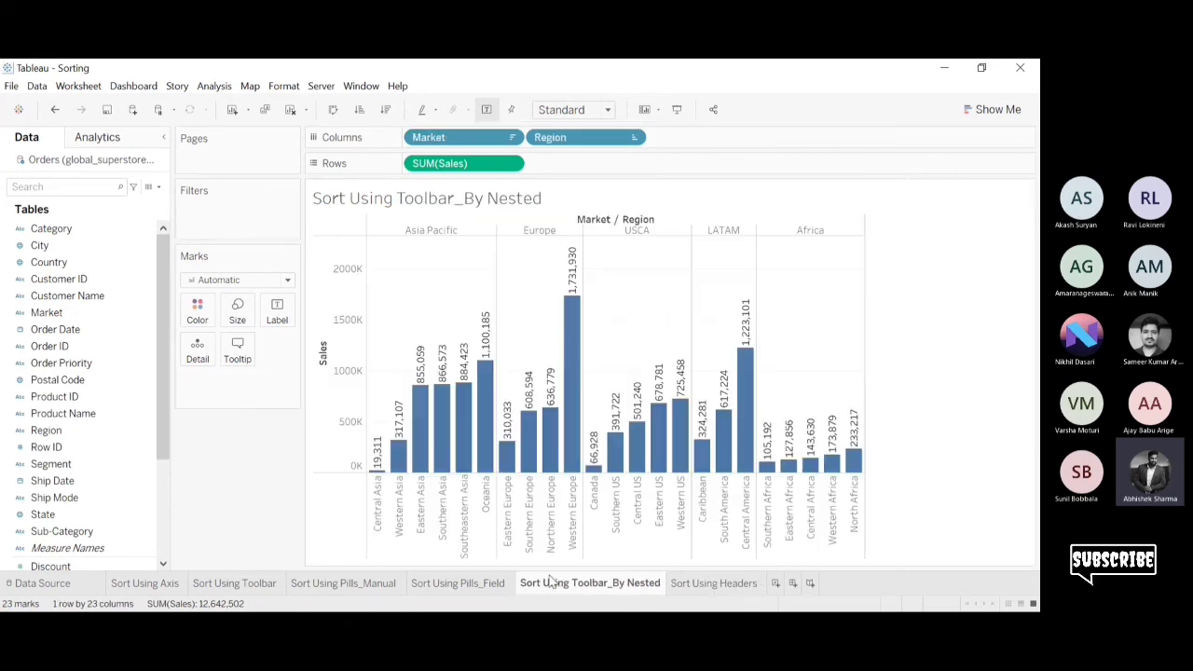
pyautogui.click(712, 588)
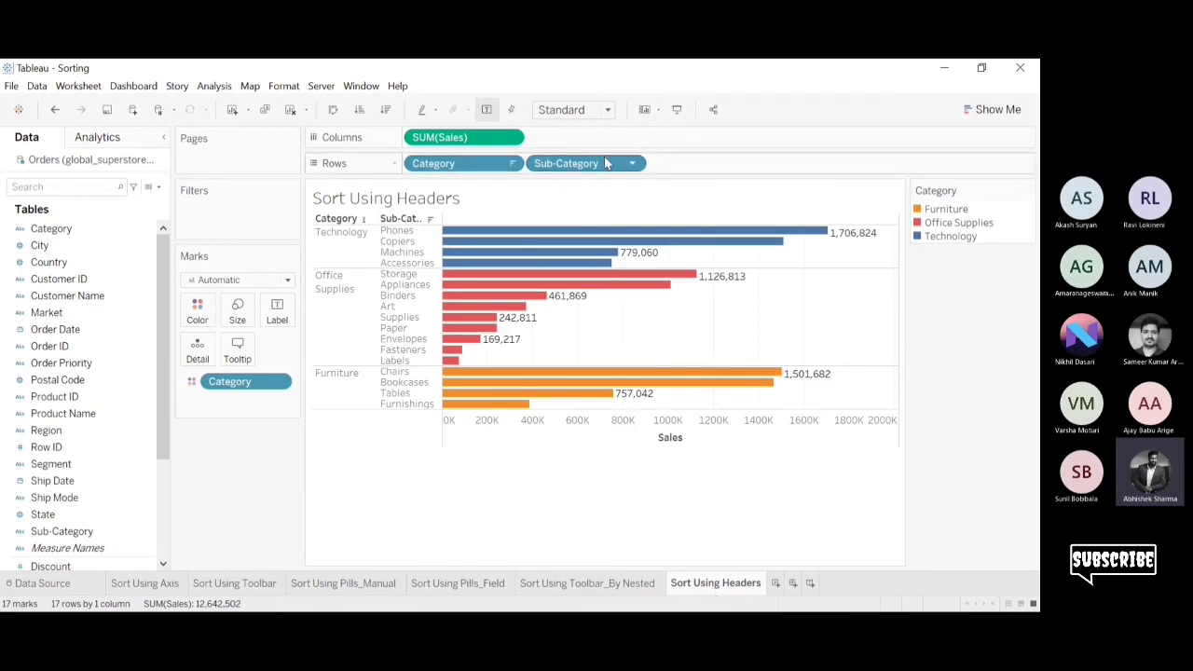
pyautogui.click(555, 589)
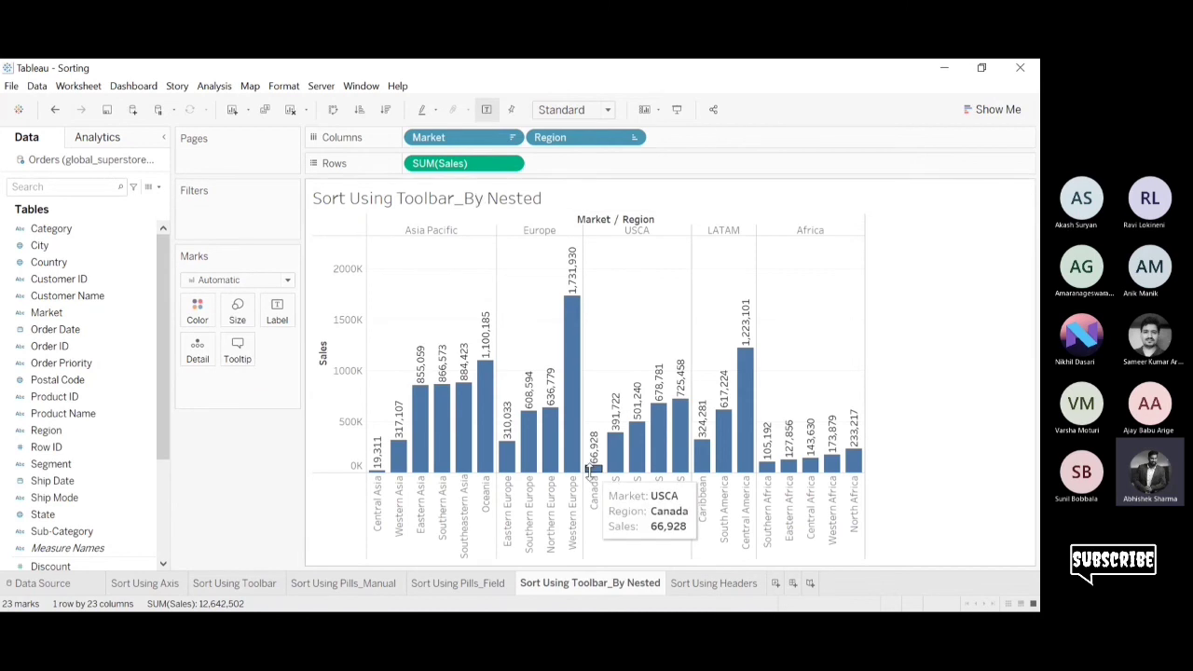
pyautogui.click(726, 588)
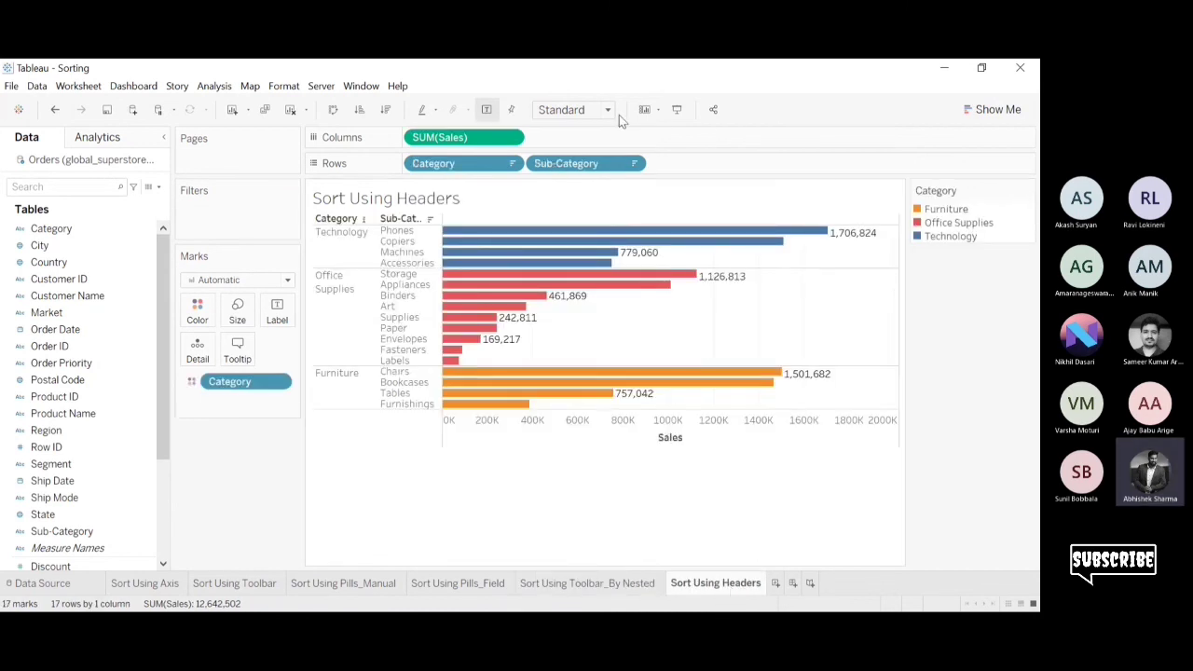
# Remove Sub-Category from the rows and cycle the Category header's sort to descending Sales.
pyautogui.moveTo(587, 163); pyautogui.dragTo(923, 69)
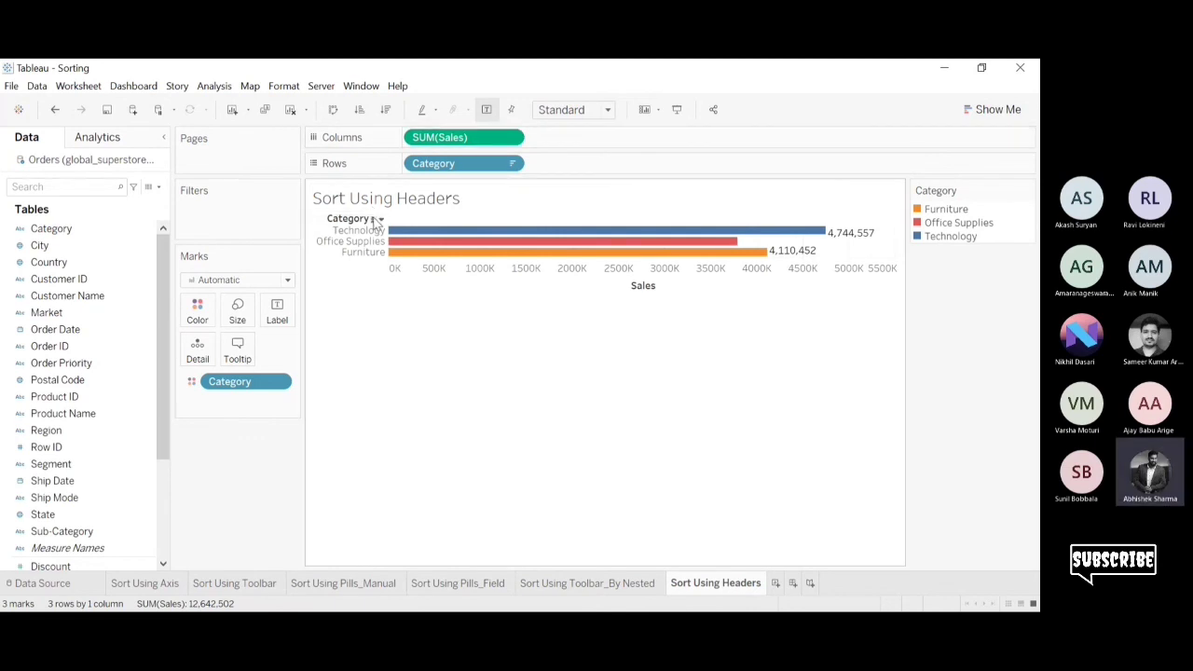
pyautogui.click(380, 219)
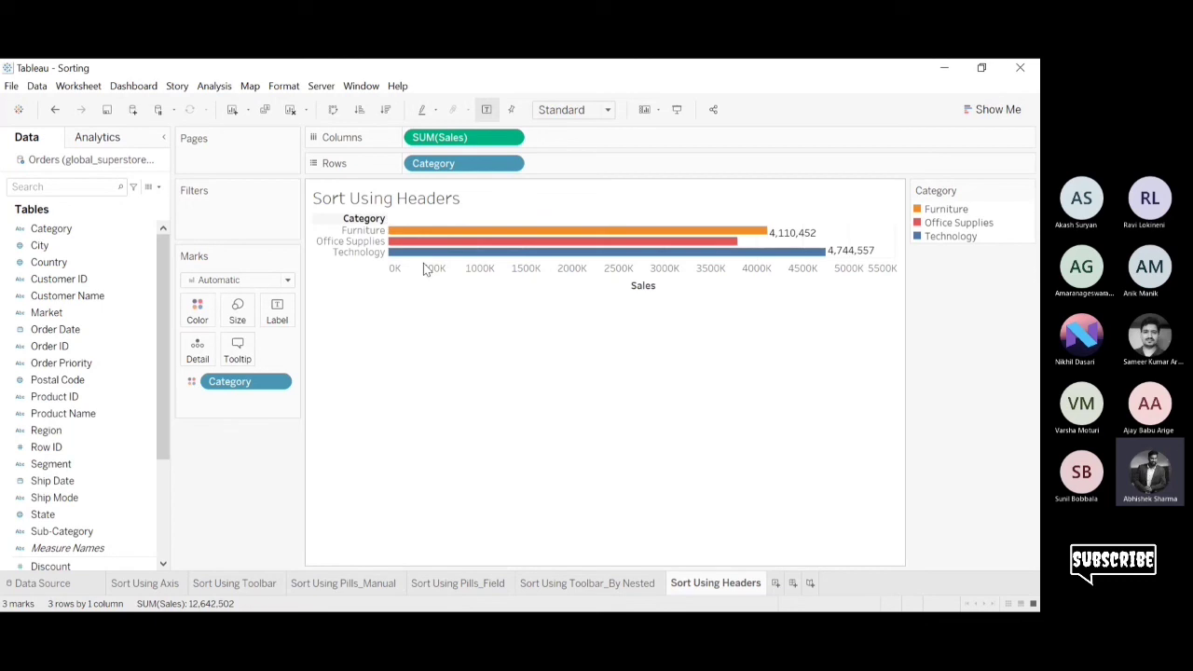
pyautogui.click(539, 277)
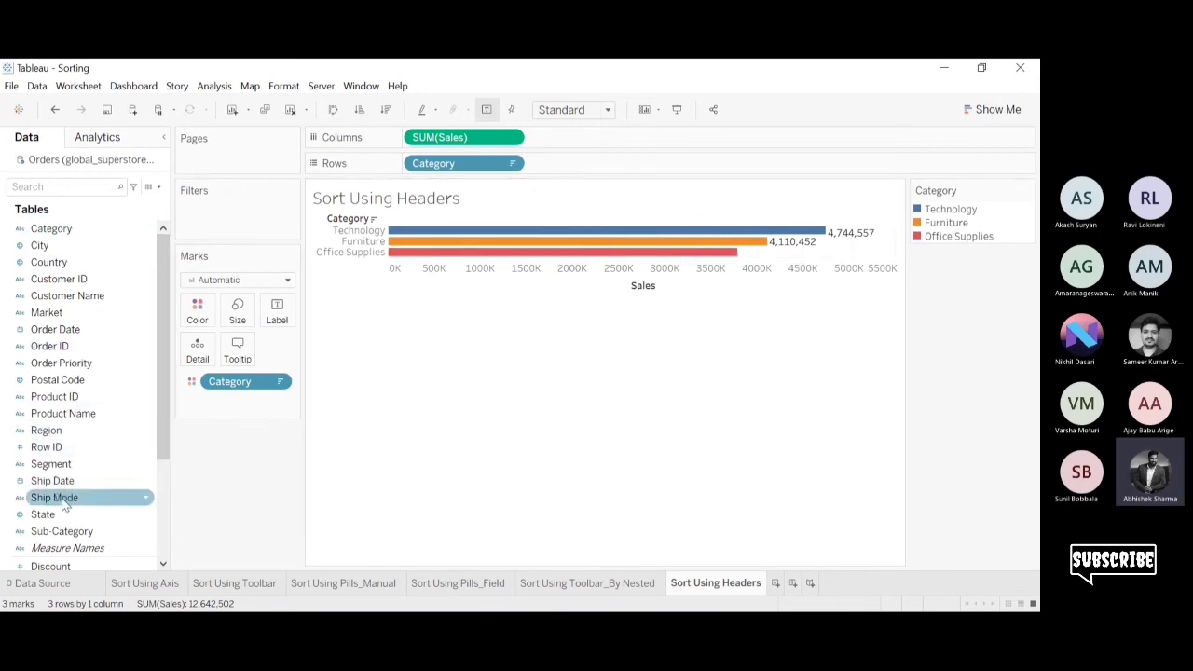
# Add Sub-Category back to the rows after Category and fit the chart to Entire View.
pyautogui.moveTo(65, 532); pyautogui.dragTo(588, 179)
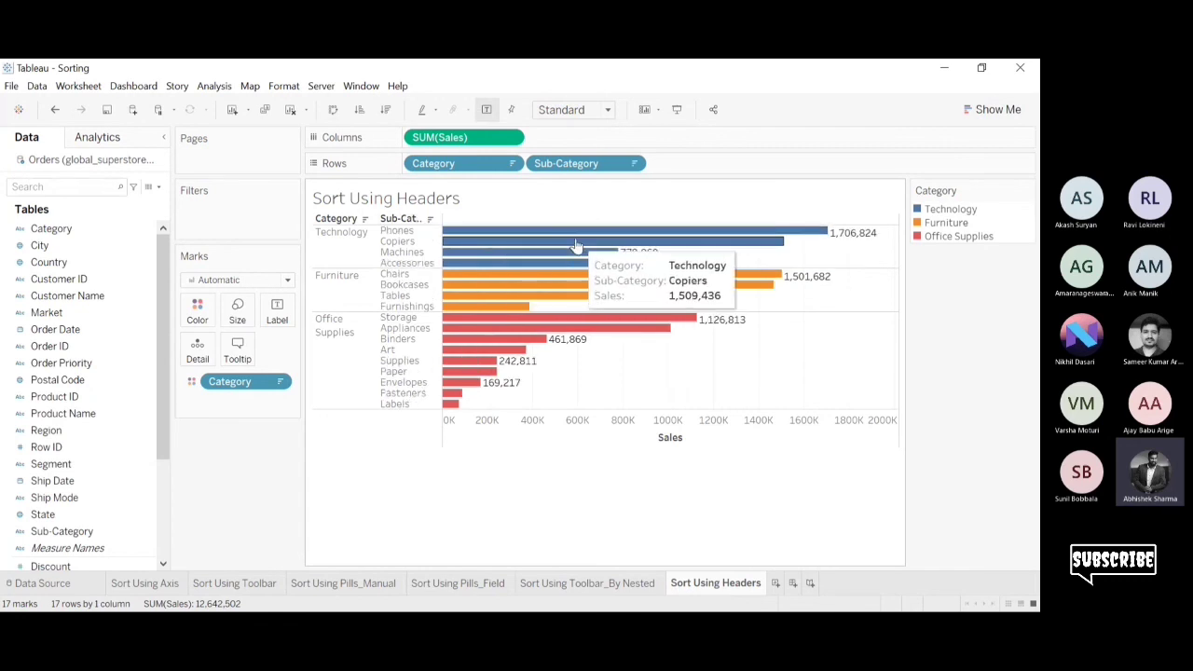
pyautogui.click(555, 175)
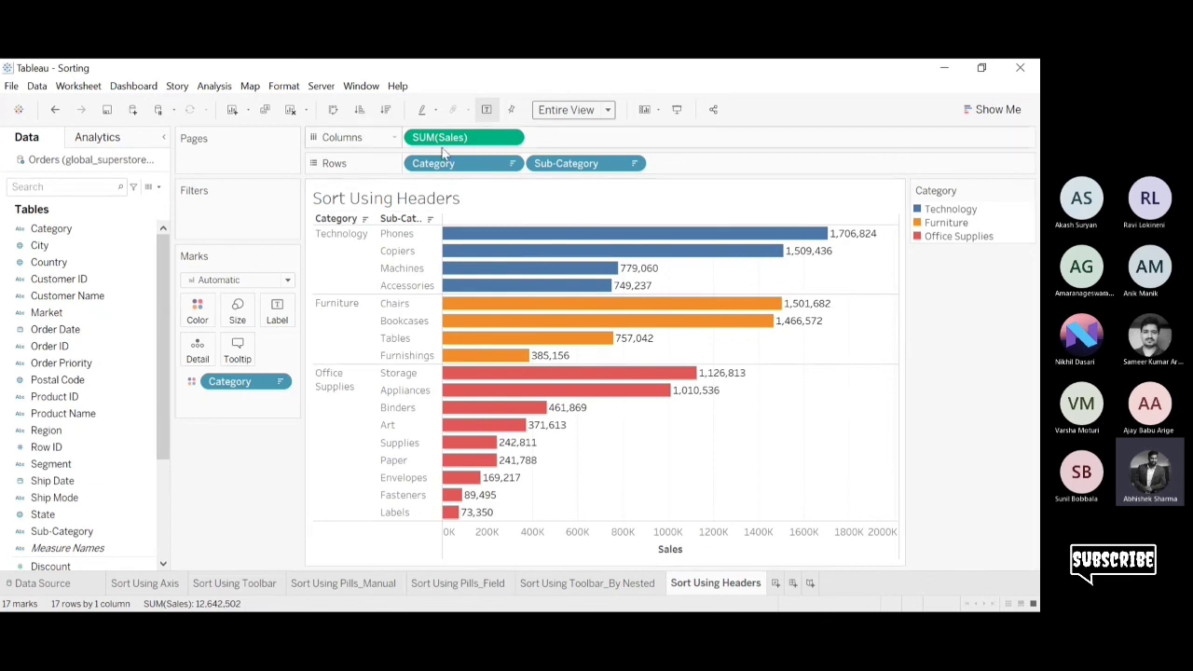
# Remove Sub-Category from the rows and undo the removal.
pyautogui.moveTo(611, 164); pyautogui.dragTo(888, 67)
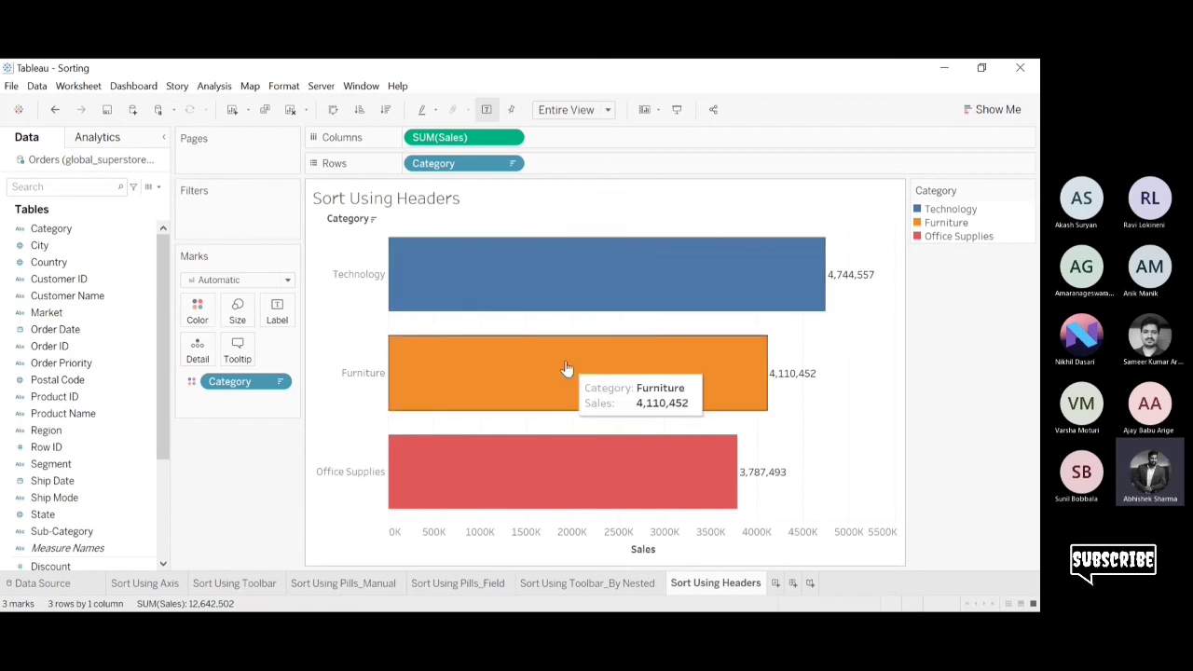
pyautogui.click(55, 109)
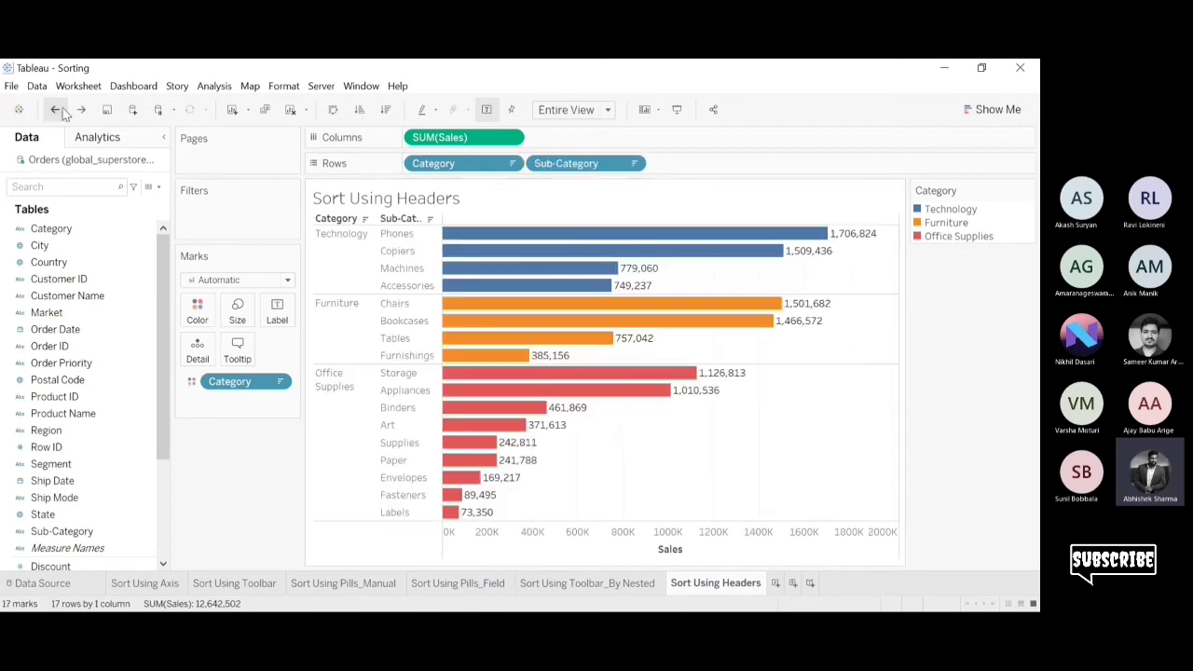